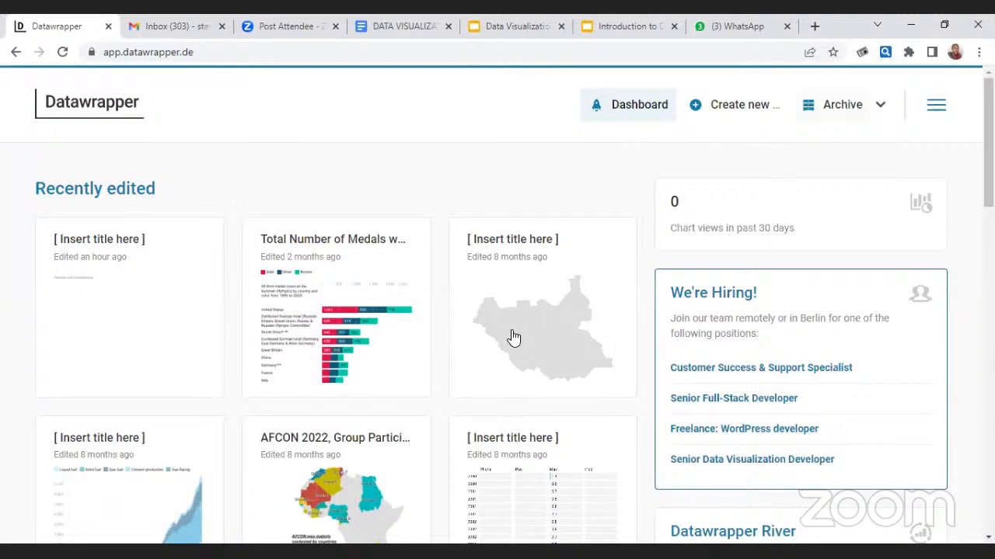
- Look through the dashboard's recently edited and recently published charts and the available types of new visualization
scroll(544, 327, down, 6)
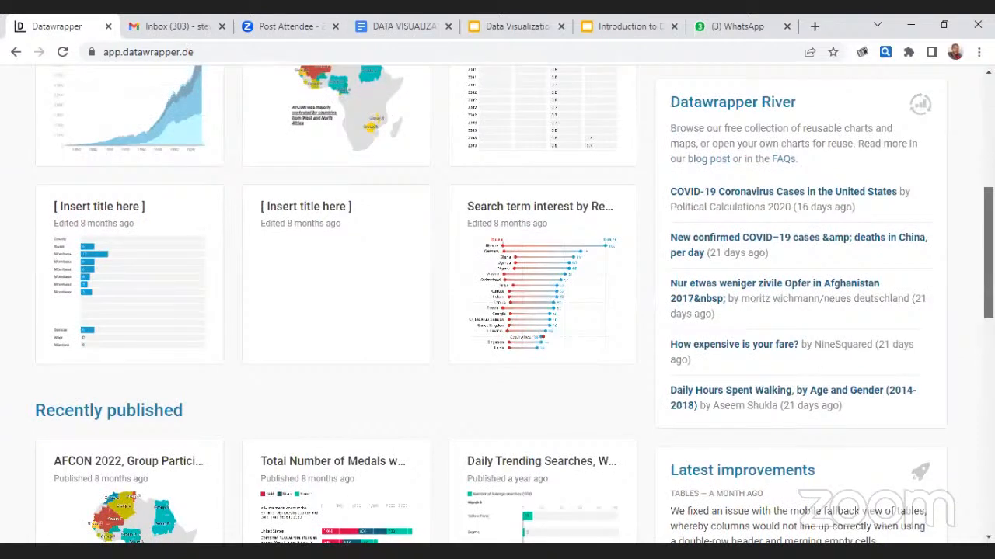
scroll(497, 311, down, 8)
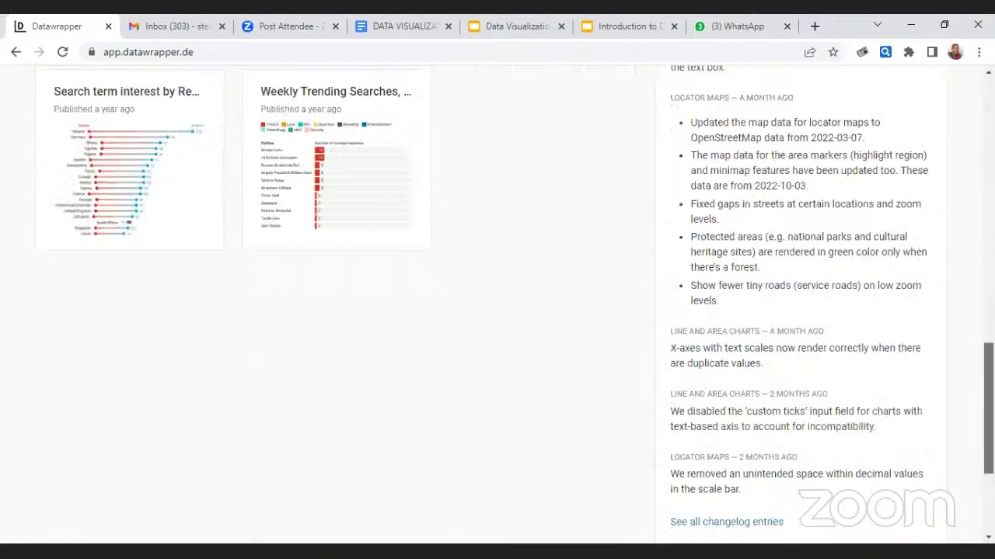
scroll(497, 311, down, 2)
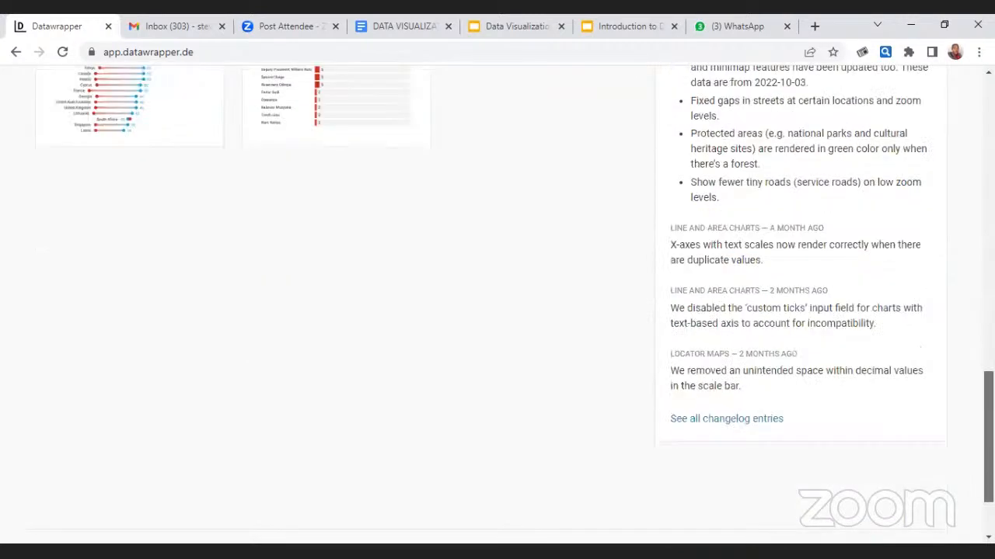
scroll(497, 311, up, 6)
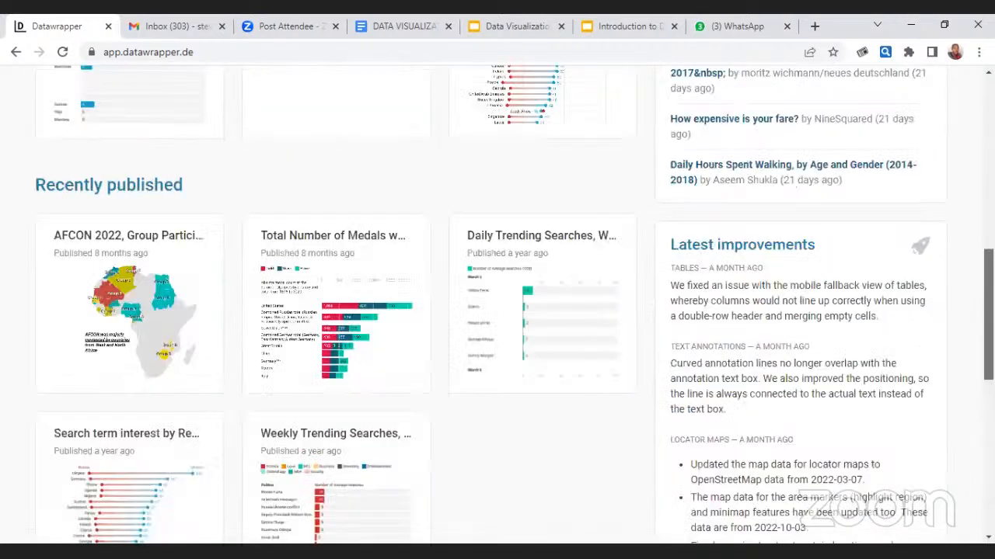
scroll(714, 78, up, 6)
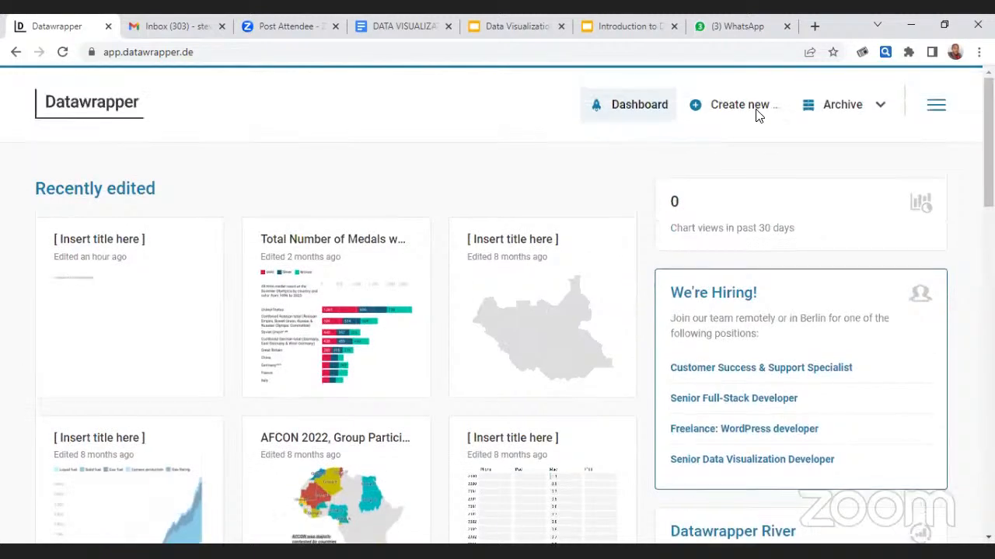
mouse_move(763, 117)
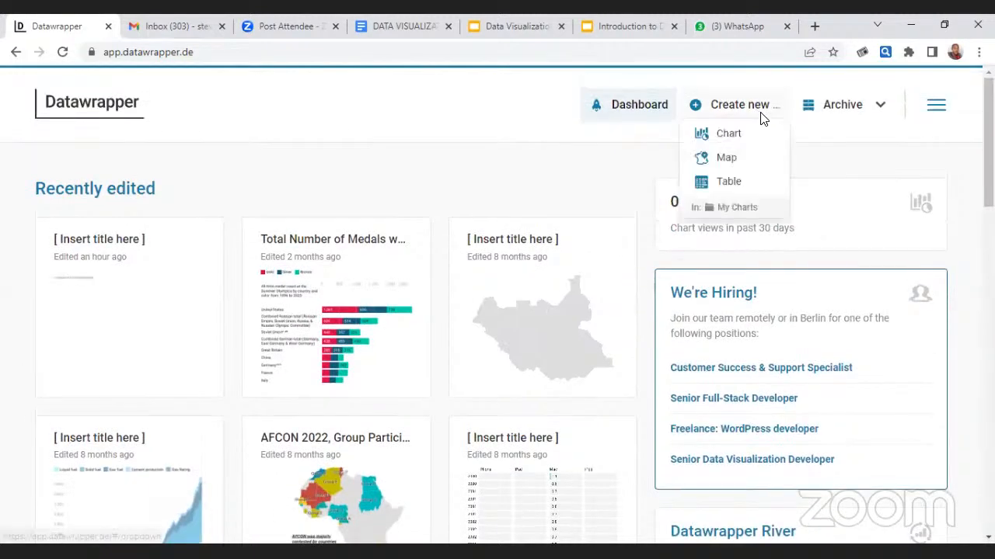
mouse_move(877, 113)
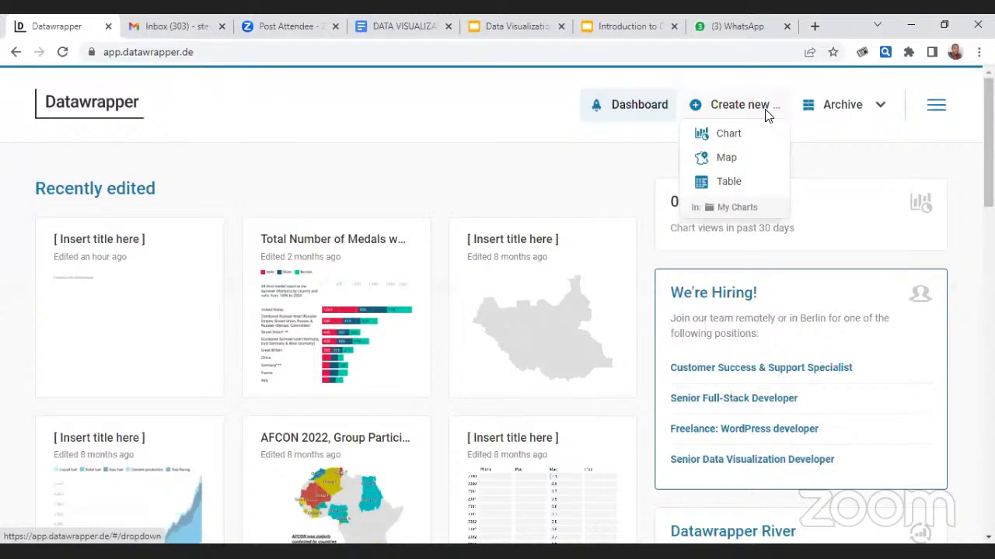
scroll(766, 115, down, 2)
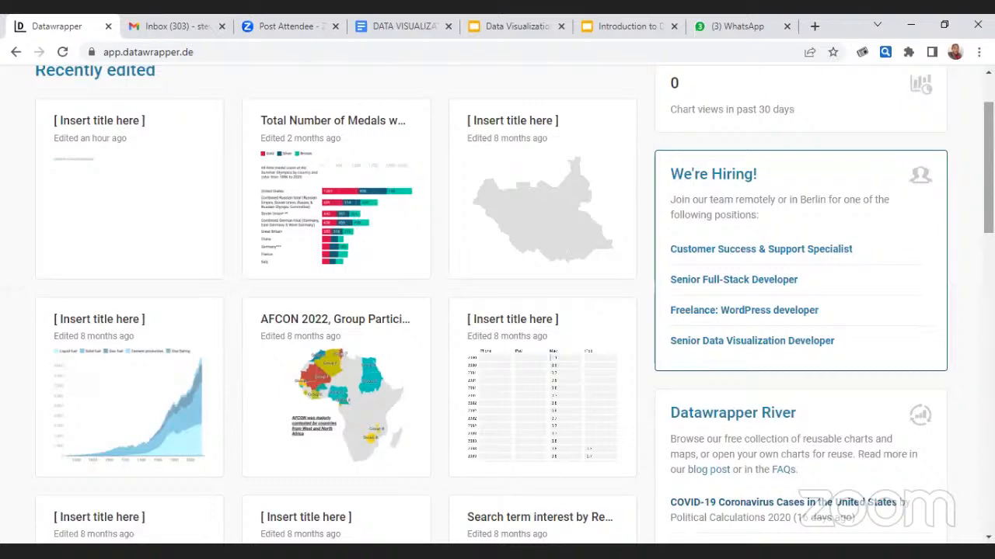
scroll(498, 310, down, 10)
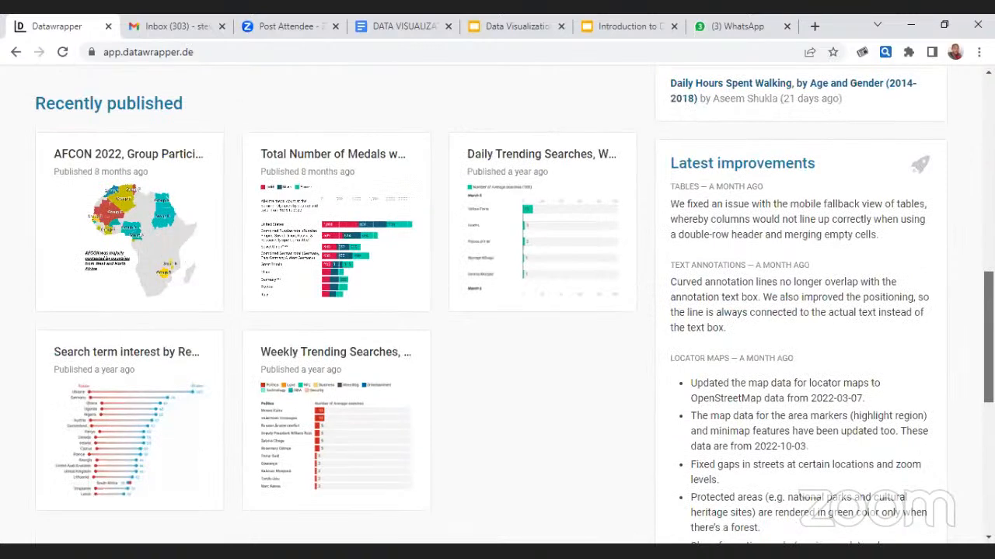
scroll(497, 310, up, 1)
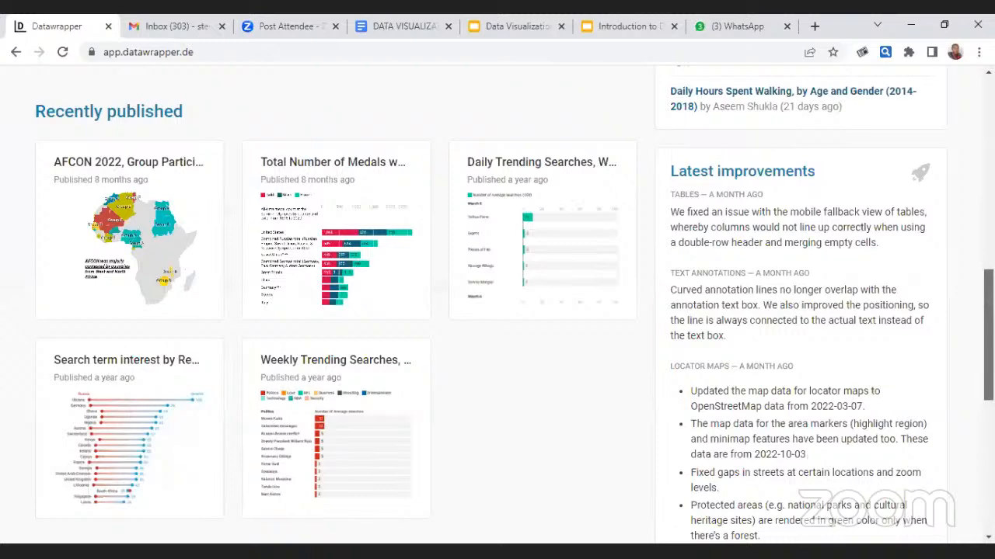
scroll(672, 222, up, 6)
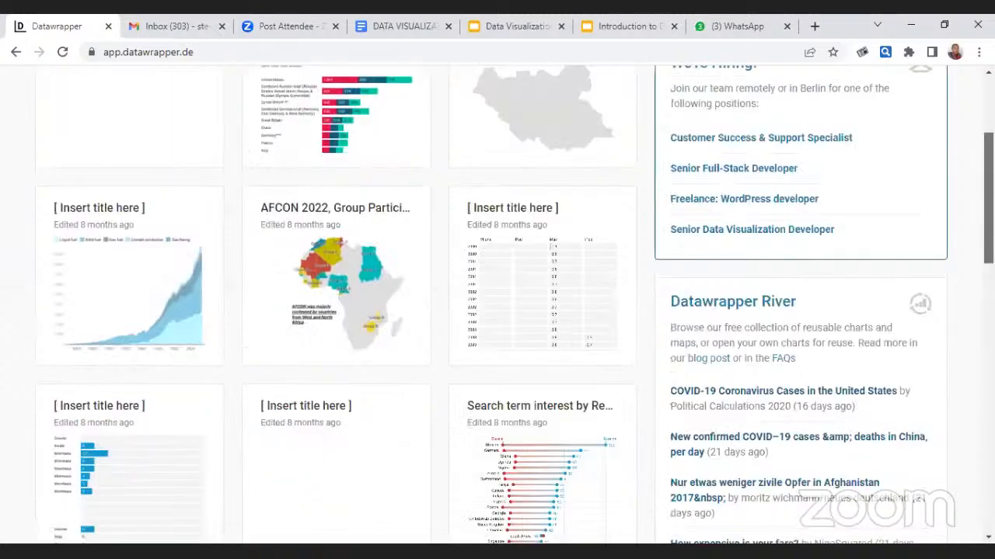
scroll(672, 224, up, 3)
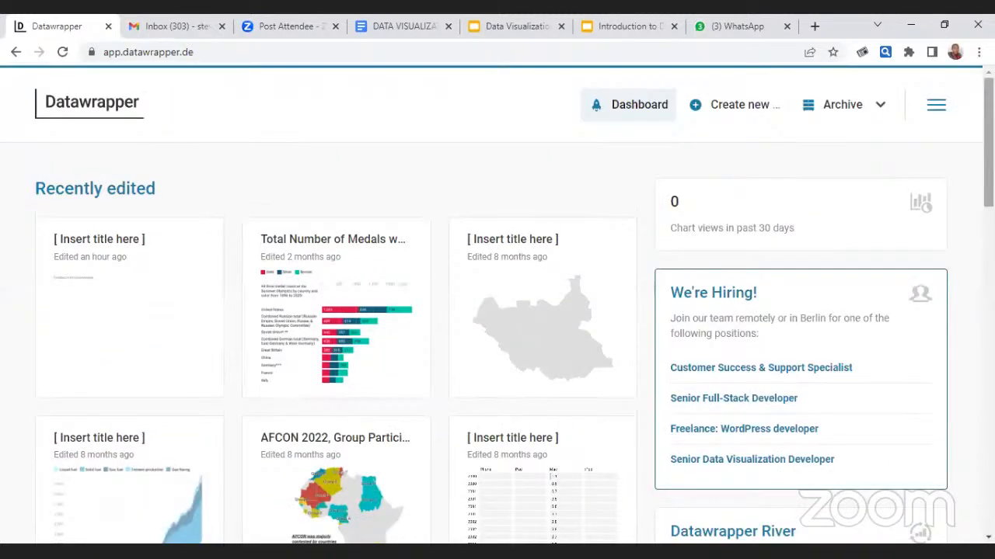
- Read the Datawrapper River description about browsing the free collection of reusable charts and maps
scroll(746, 224, down, 5)
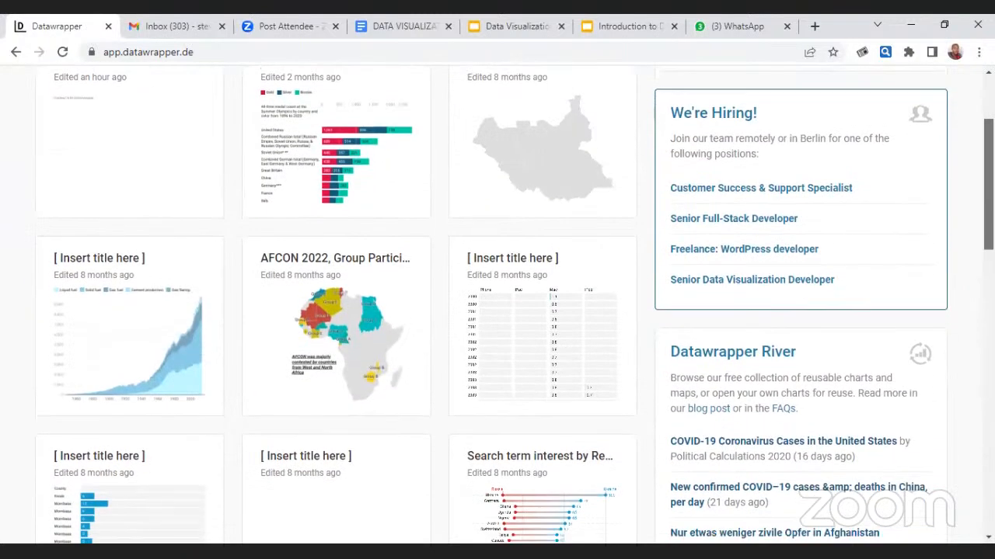
scroll(746, 225, down, 3)
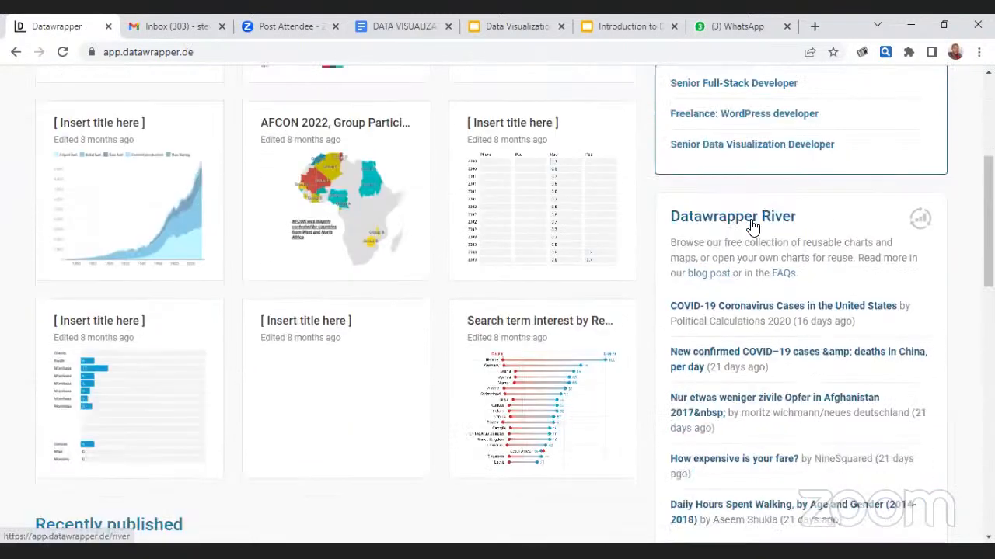
scroll(906, 240, down, 3)
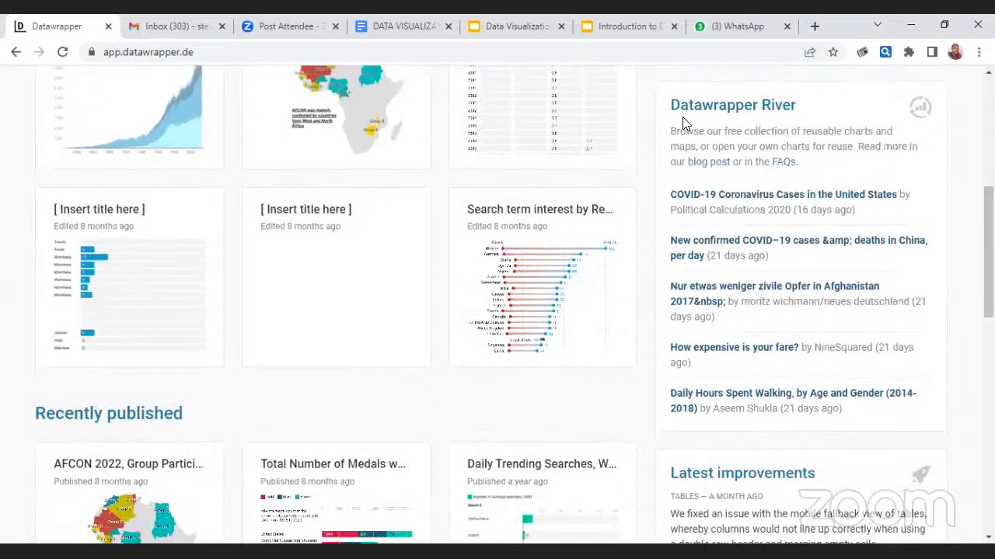
drag(679, 131, 842, 133)
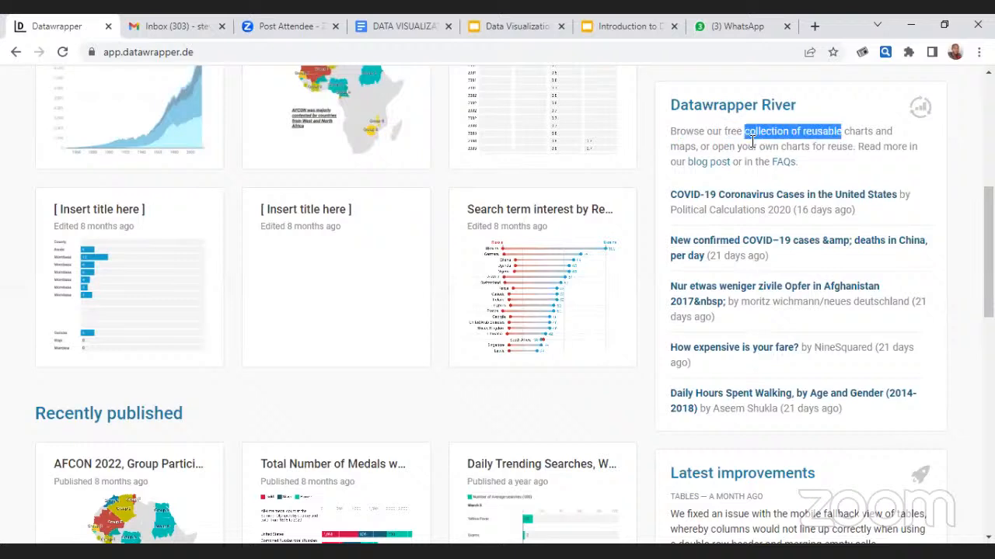
click(715, 146)
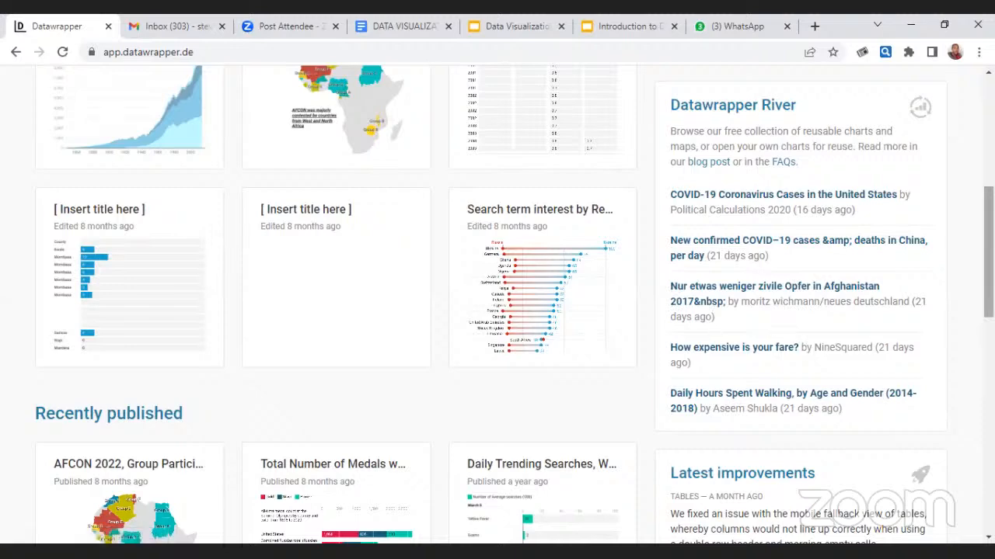
- Examine the dashboard's recently published charts, the latest improvements list and the page footer
scroll(814, 225, down, 3)
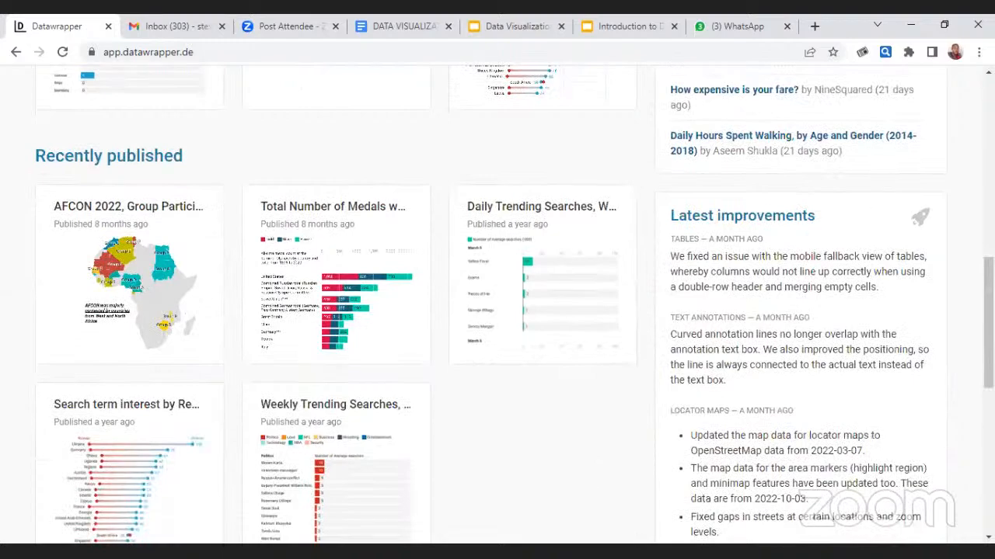
scroll(498, 311, down, 5)
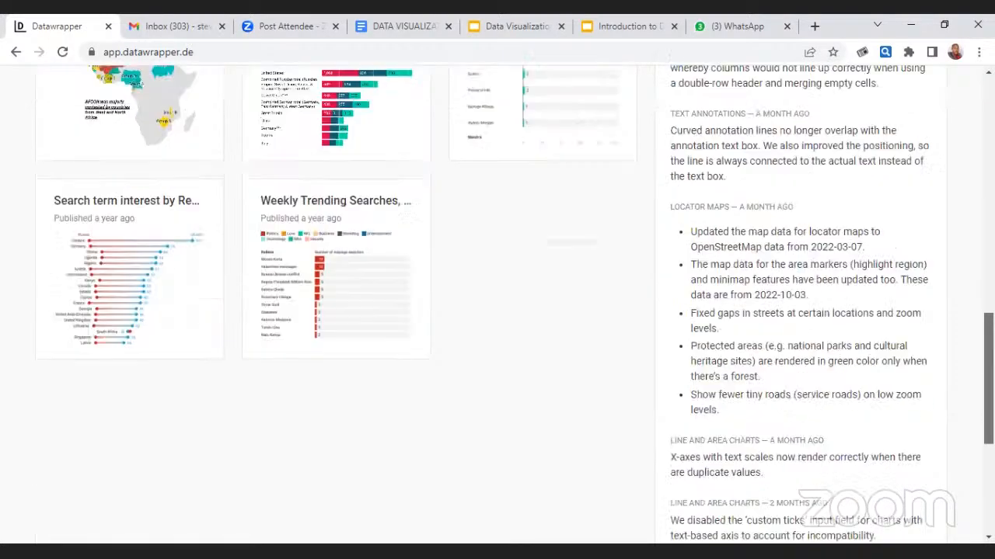
scroll(497, 311, down, 2)
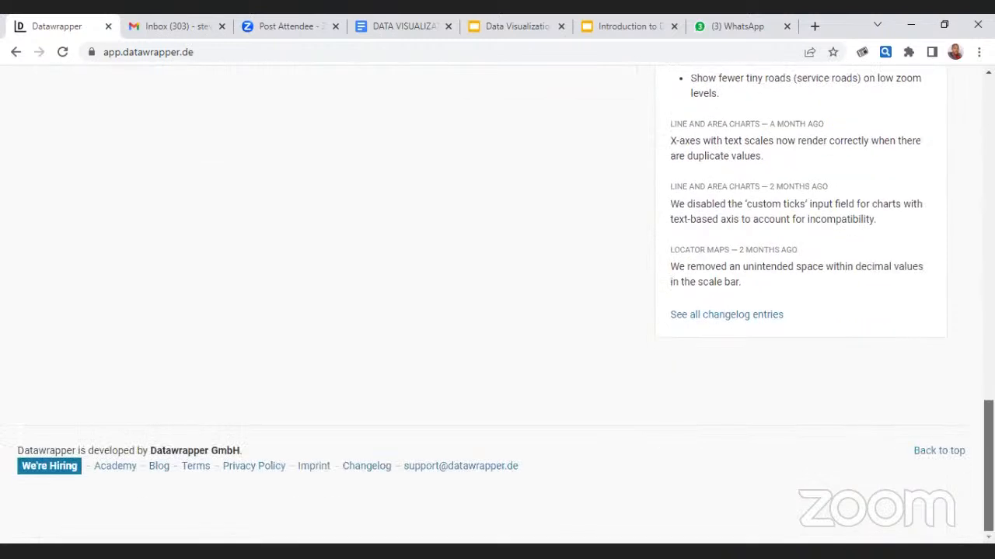
scroll(497, 311, up, 1)
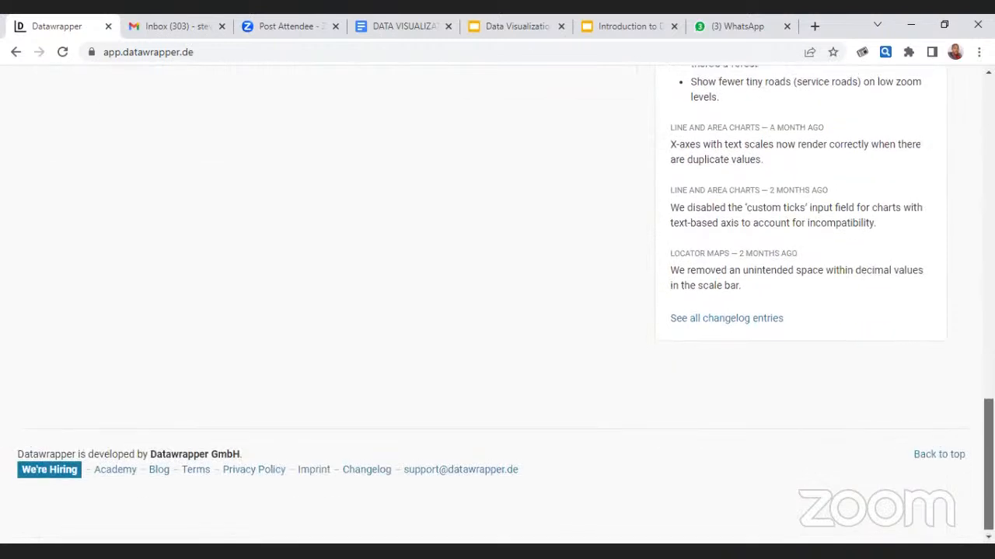
scroll(497, 311, up, 2)
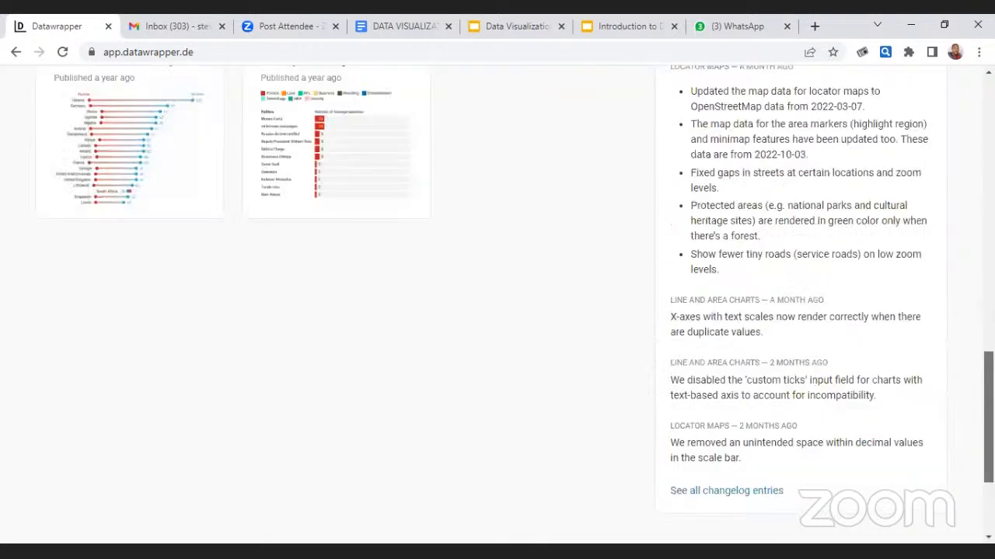
scroll(497, 311, up, 4)
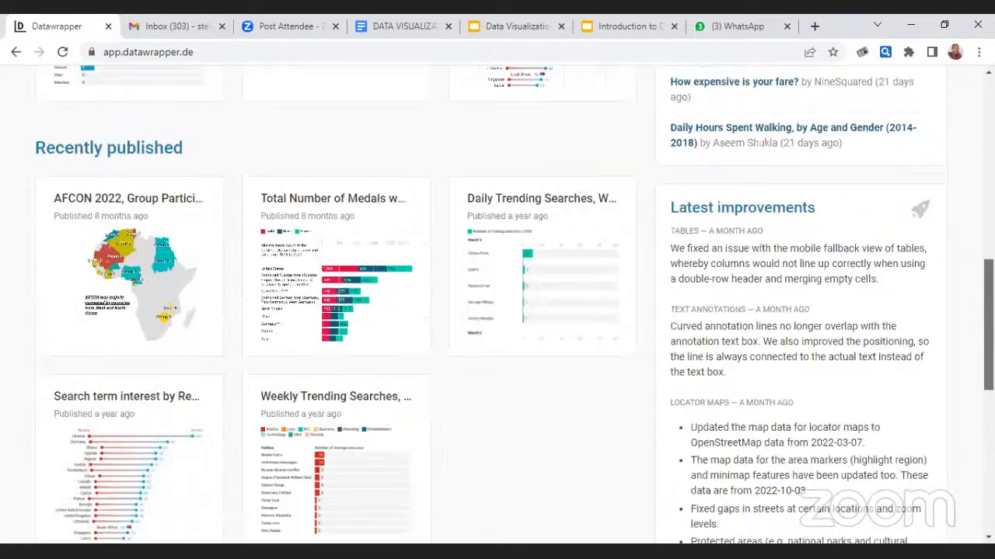
scroll(497, 311, up, 1)
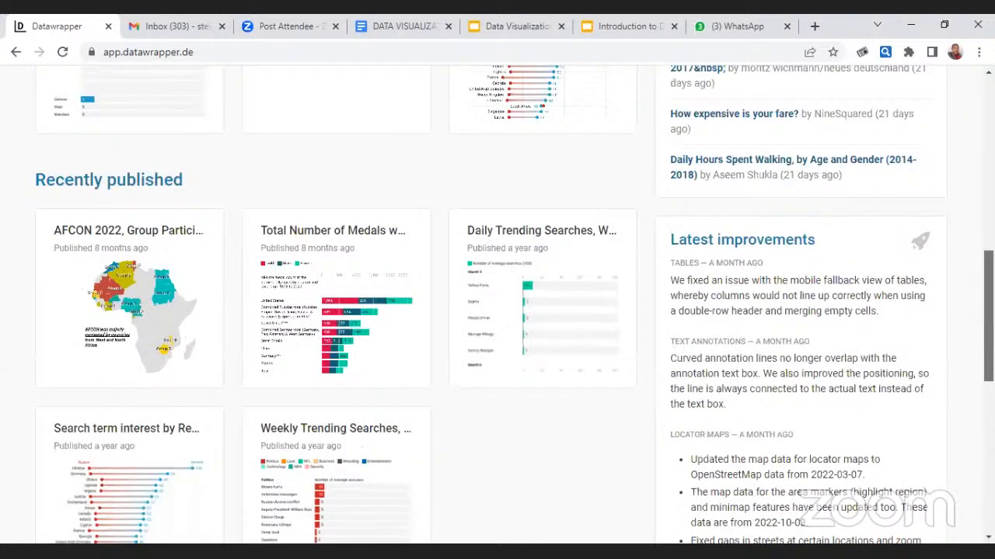
scroll(497, 311, up, 5)
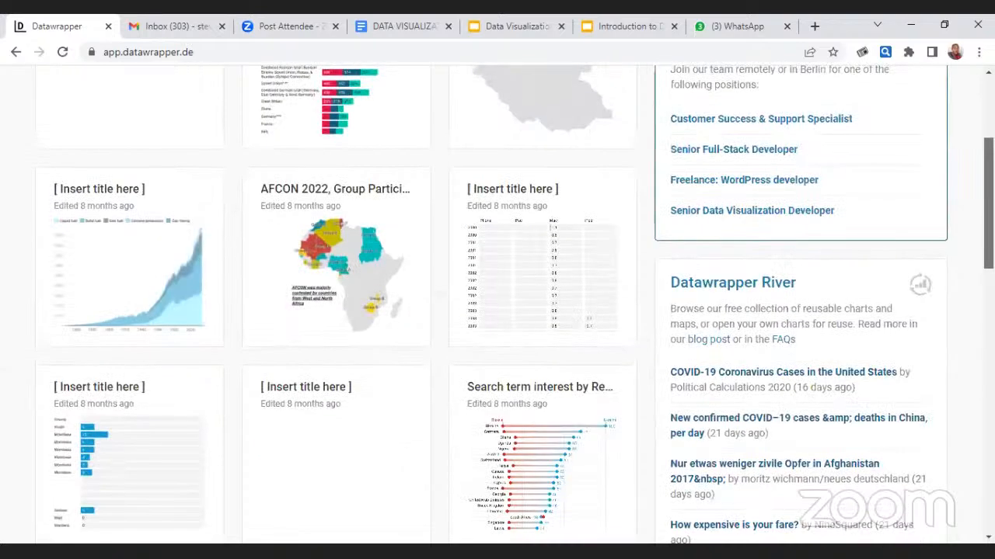
scroll(639, 89, up, 4)
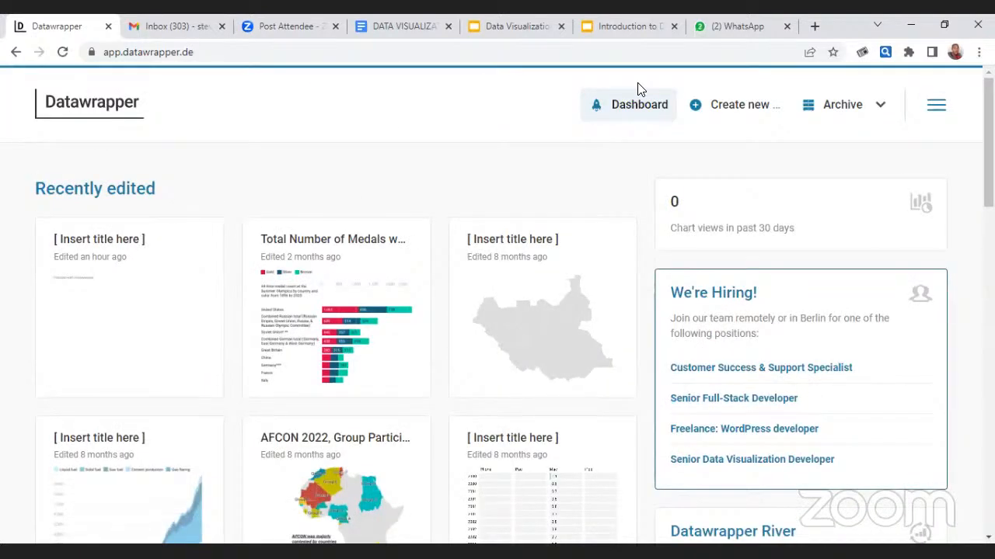
- Create a new chart from the dashboard
click(721, 116)
mouse_move(743, 111)
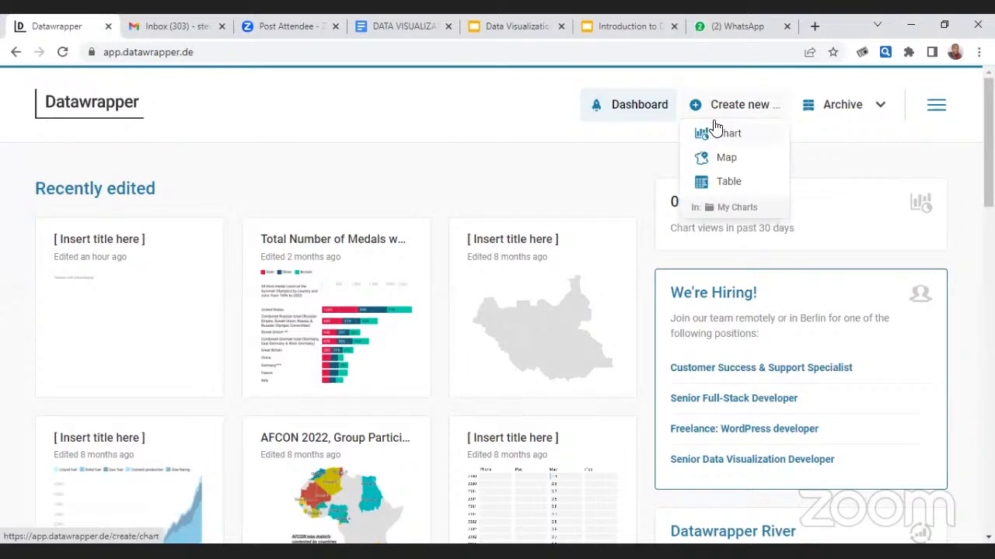
click(716, 133)
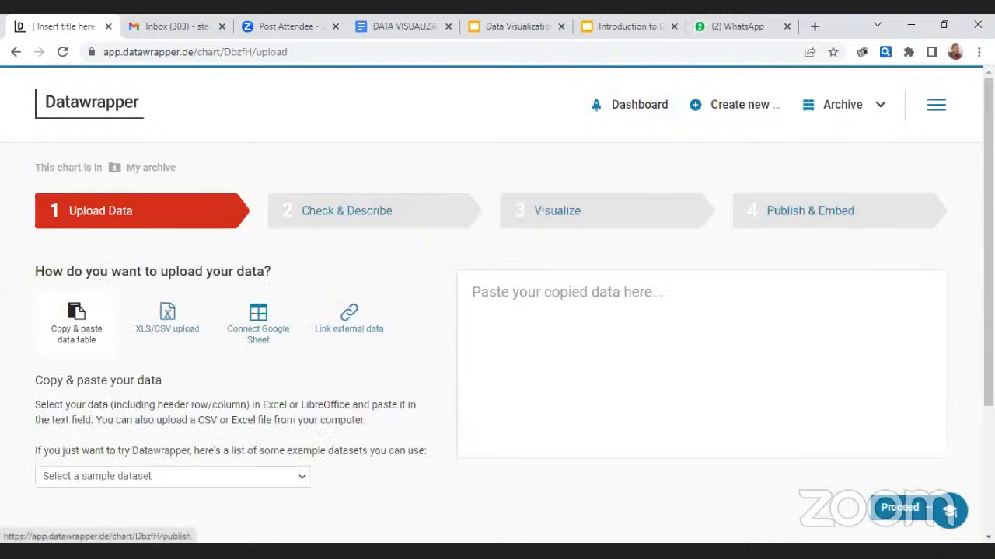
- Load the line chart sample dataset "How the iPhone shaped Apple" as the new chart's data
scroll(988, 233, down, 1)
scroll(927, 233, down, 1)
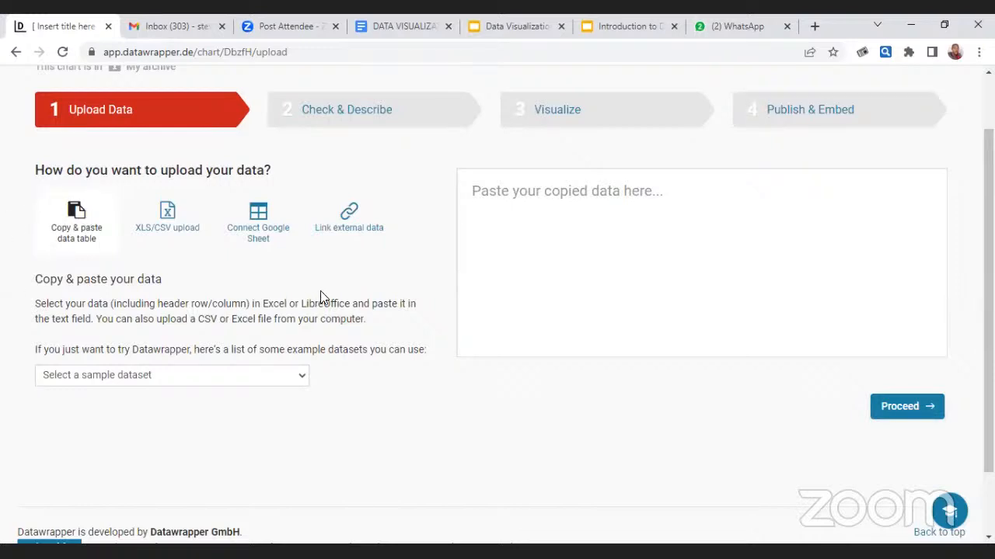
click(464, 215)
drag(205, 350, 265, 349)
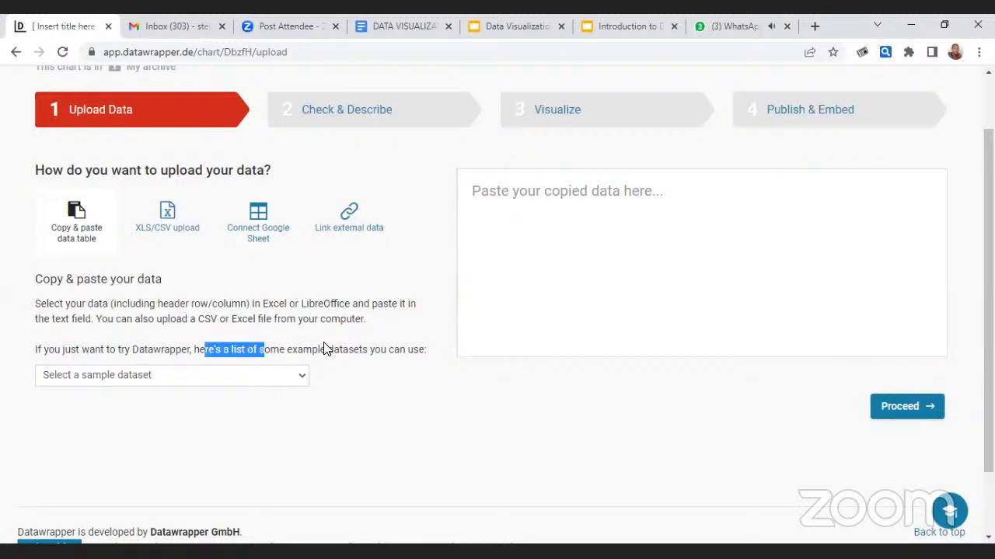
click(324, 350)
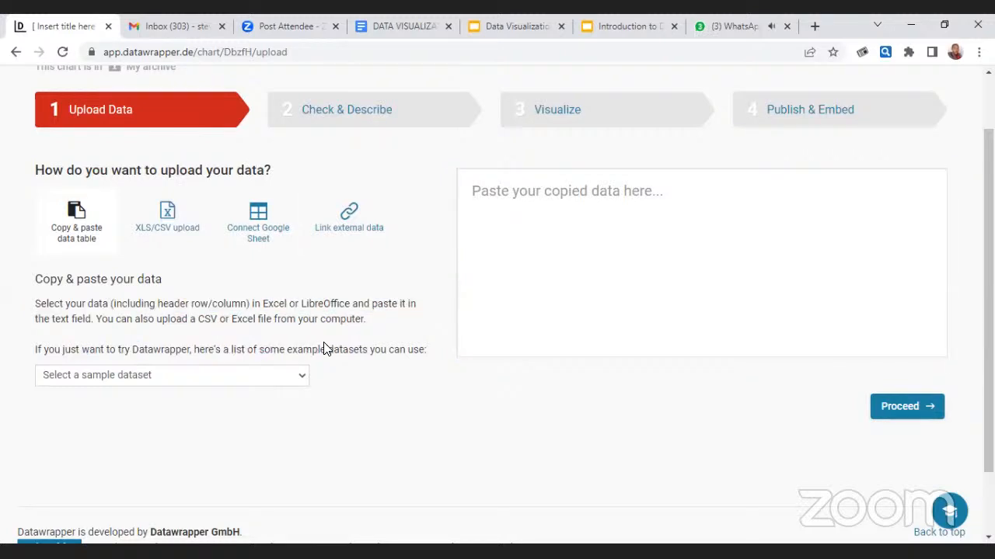
click(268, 378)
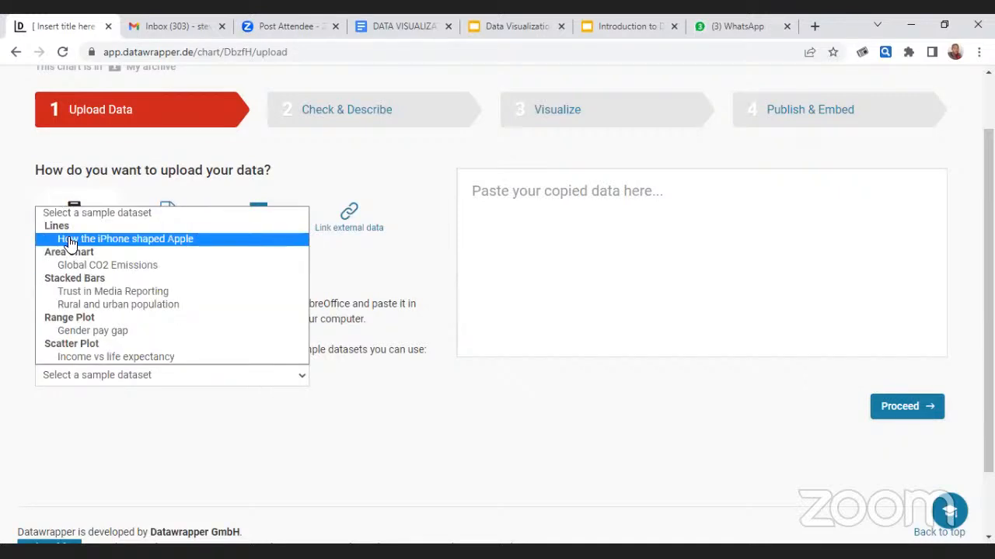
click(199, 350)
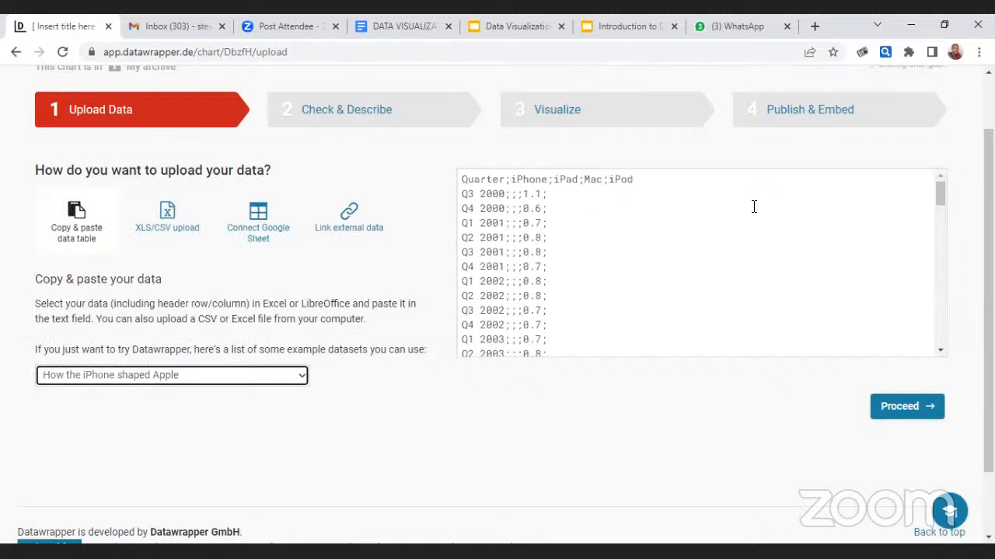
- Load the area chart sample dataset "Global CO2 Emissions" as the chart's data
click(303, 381)
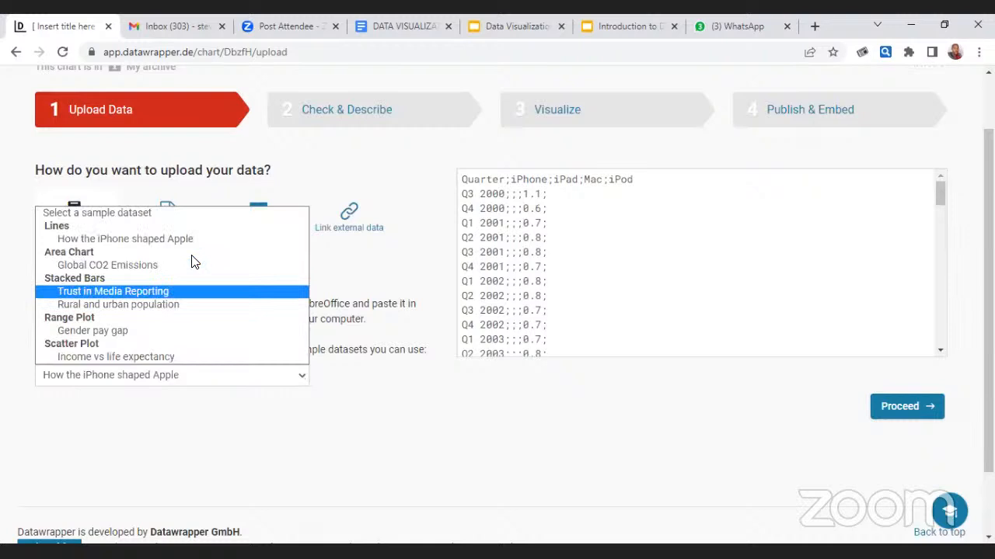
click(70, 265)
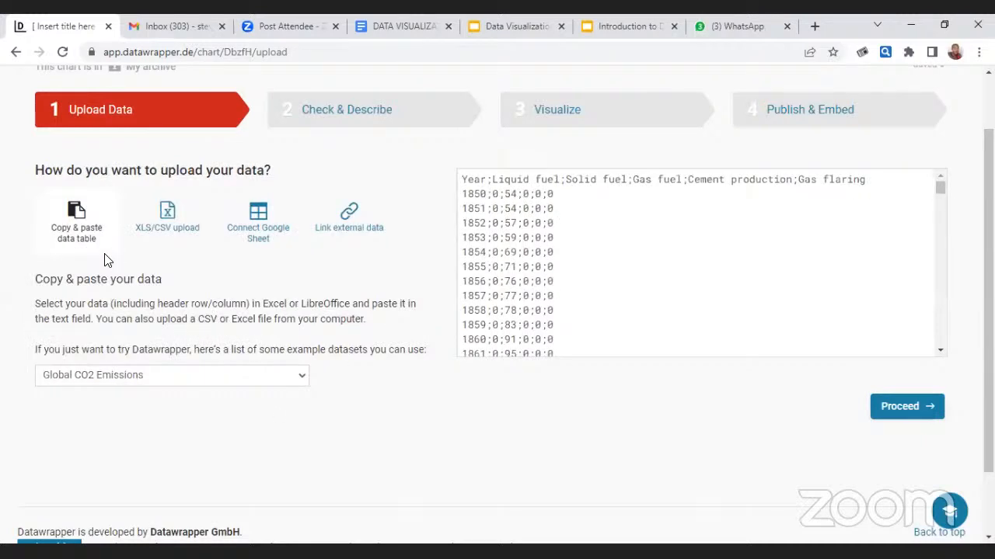
- Load the line chart sample dataset "How the iPhone shaped Apple" as the chart's data and proceed to the data check
click(140, 376)
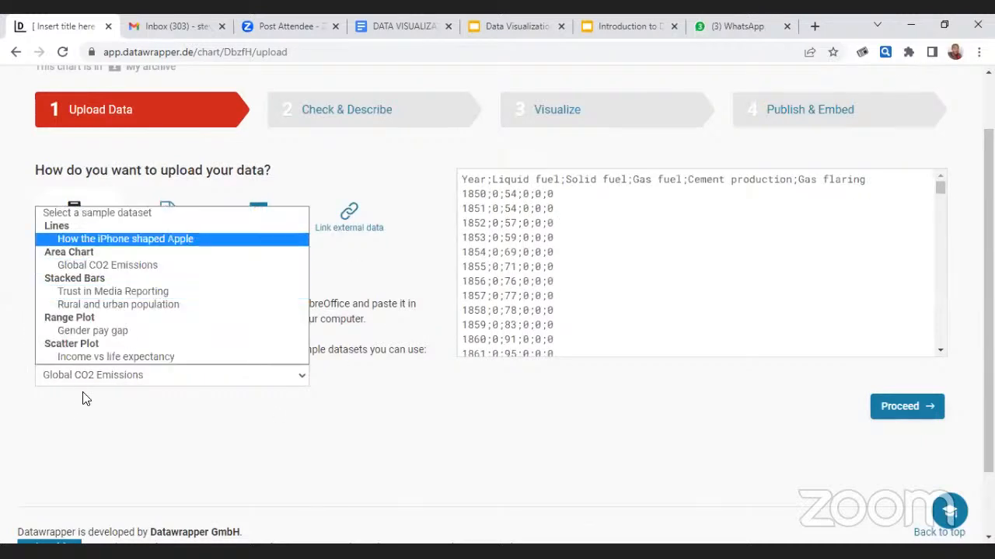
key(Return)
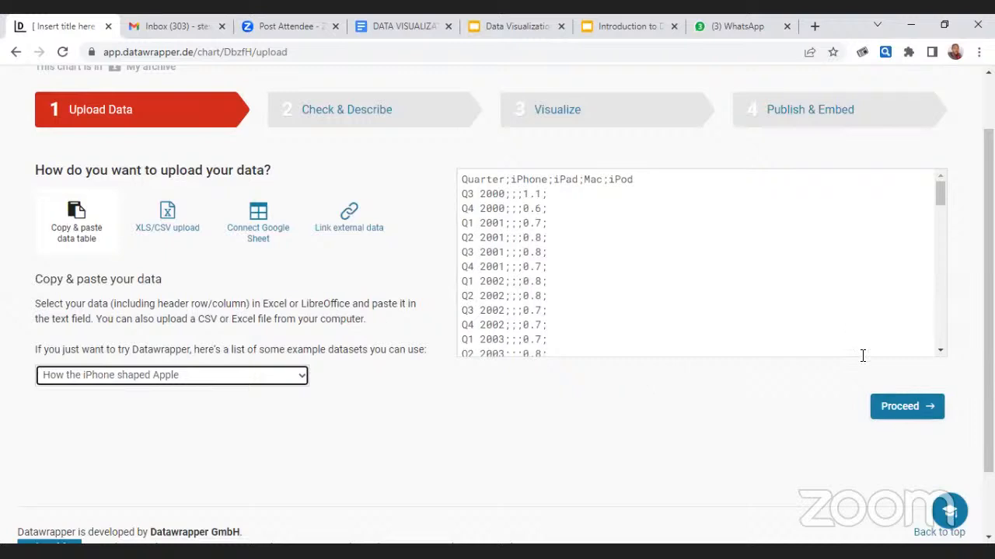
click(893, 403)
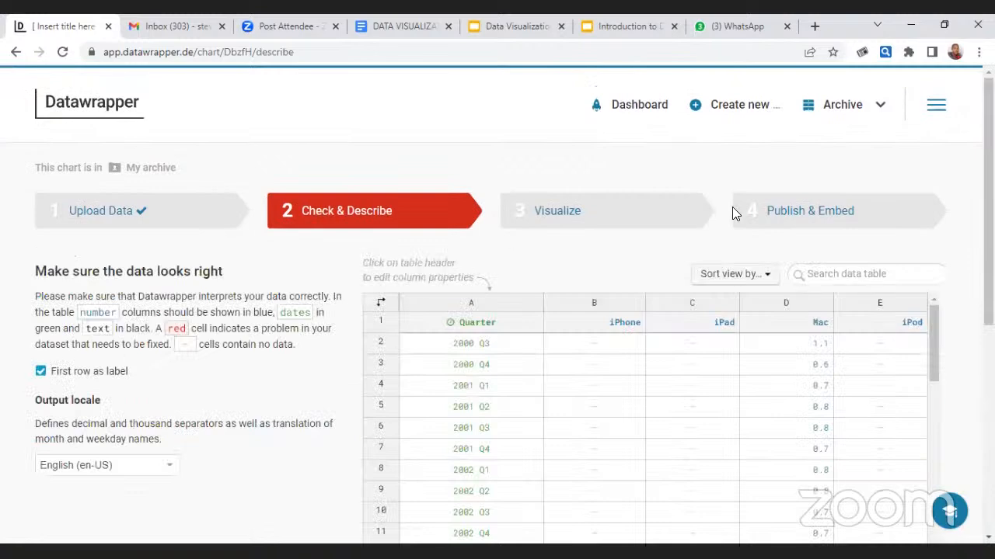
- Examine the data check instructions, the imported table's columns and the available options for sorting the table view
scroll(97, 148, down, 2)
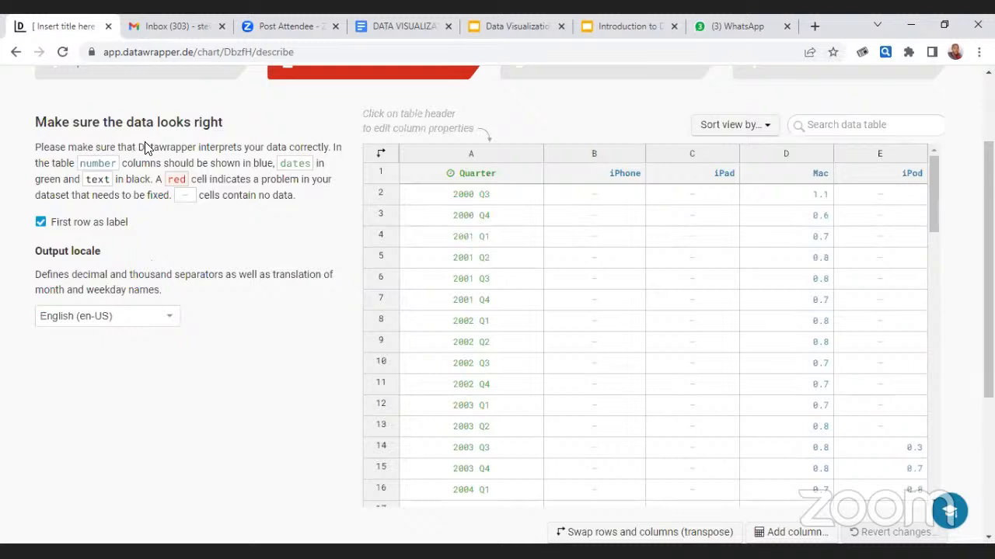
drag(180, 149, 213, 155)
click(214, 155)
drag(212, 180, 285, 183)
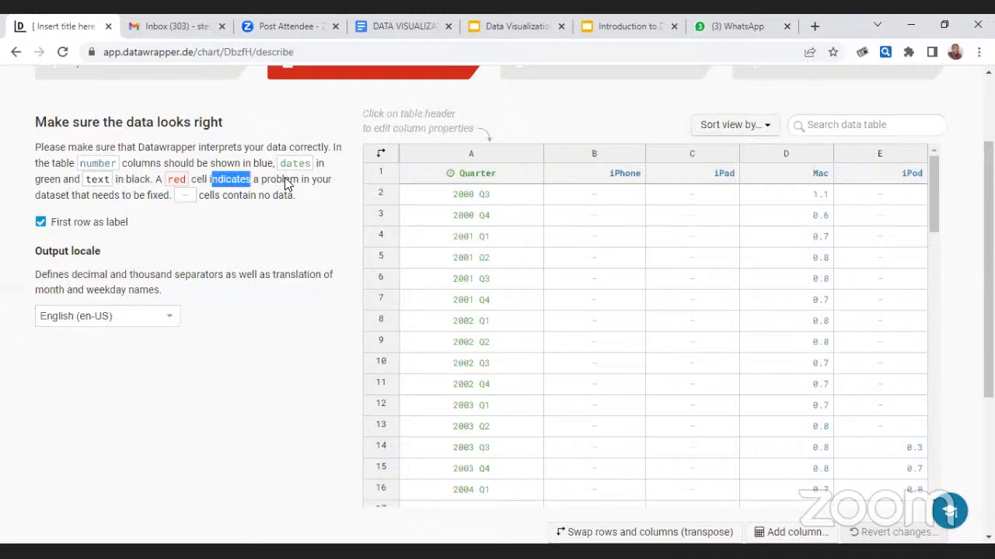
click(266, 187)
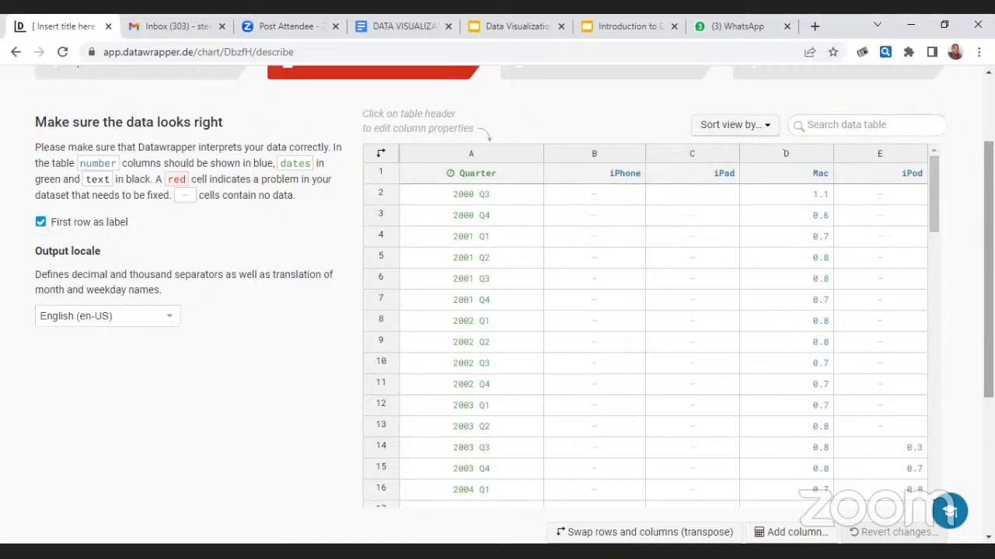
drag(988, 233, 988, 200)
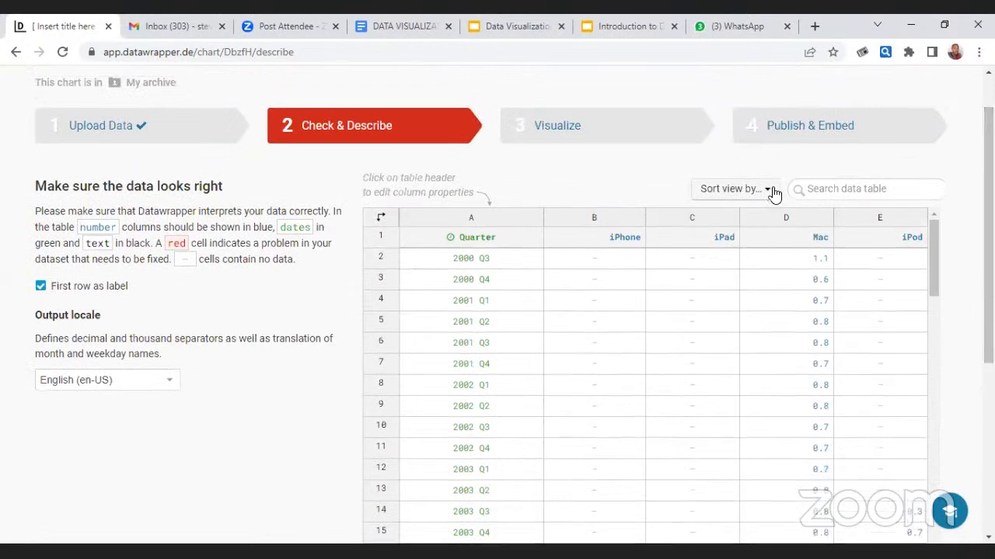
click(738, 198)
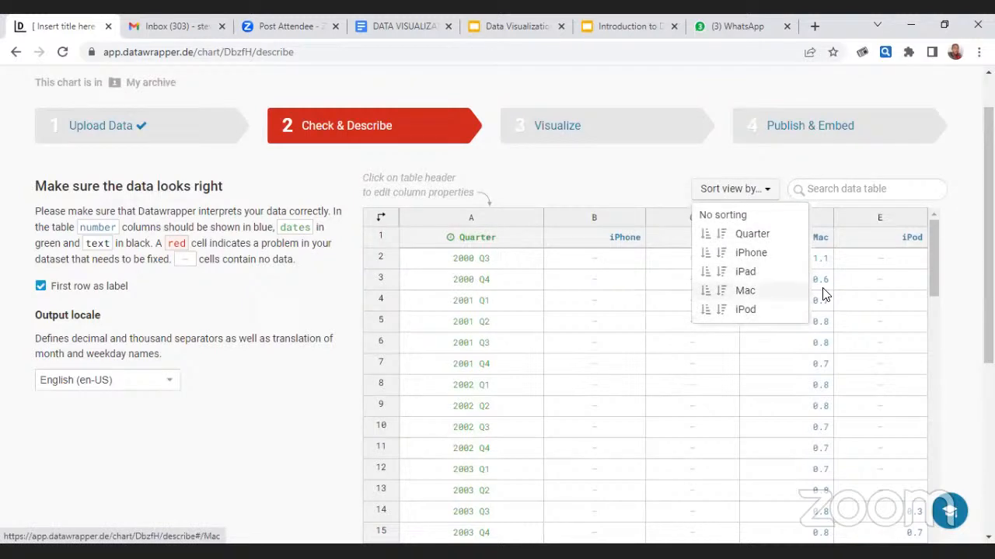
click(969, 241)
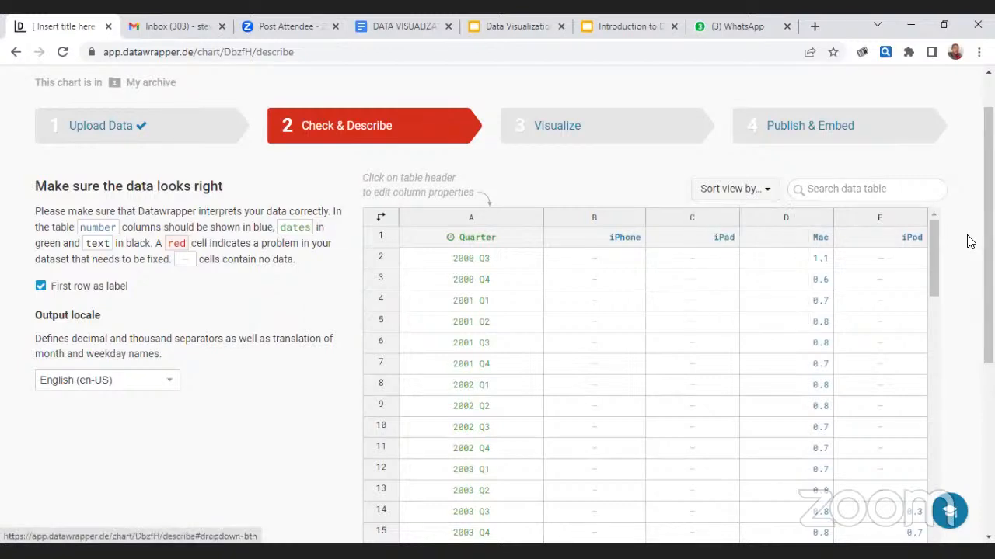
click(721, 190)
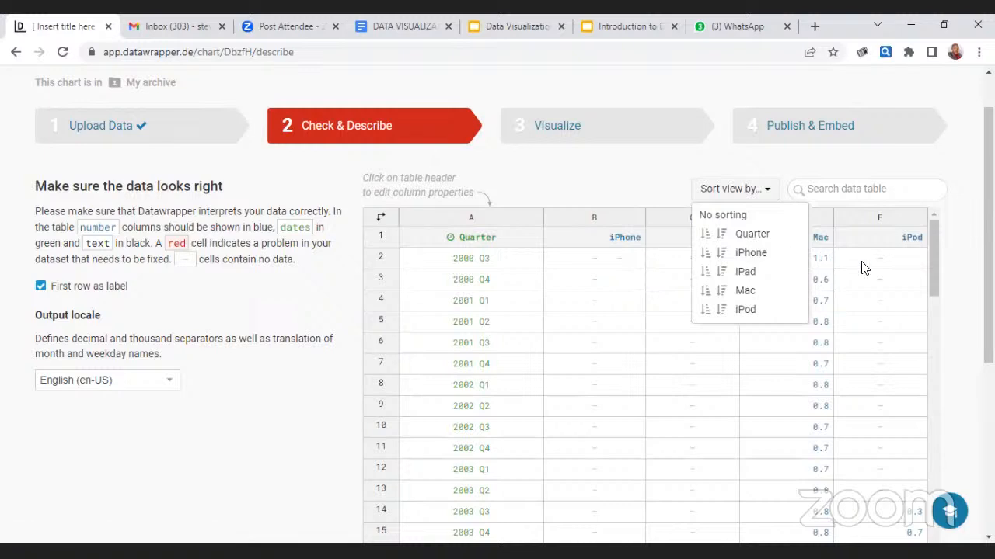
click(766, 193)
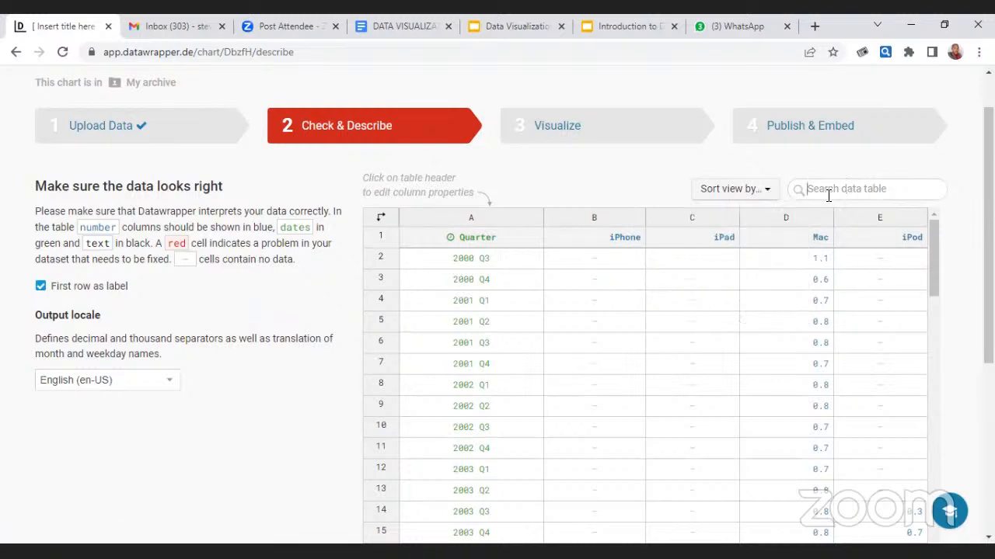
- Look over the imported data table, accept it without changes and proceed to the Visualize stage
scroll(826, 396, down, 3)
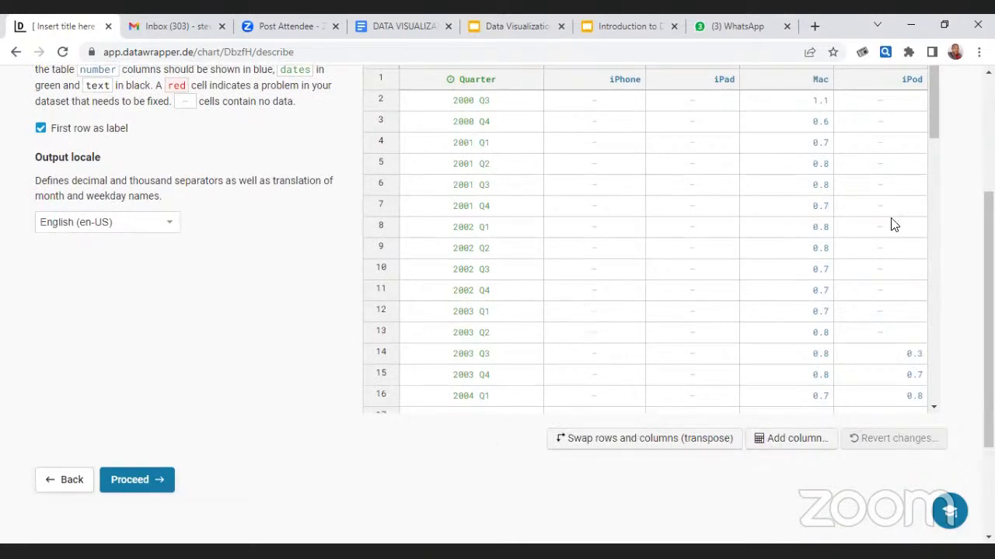
scroll(669, 295, up, 1)
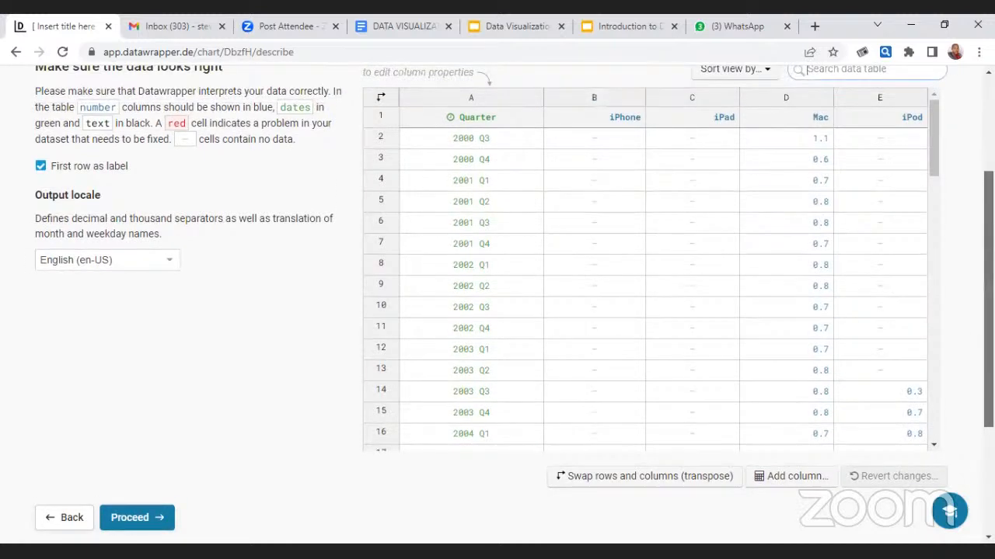
scroll(513, 303, up, 2)
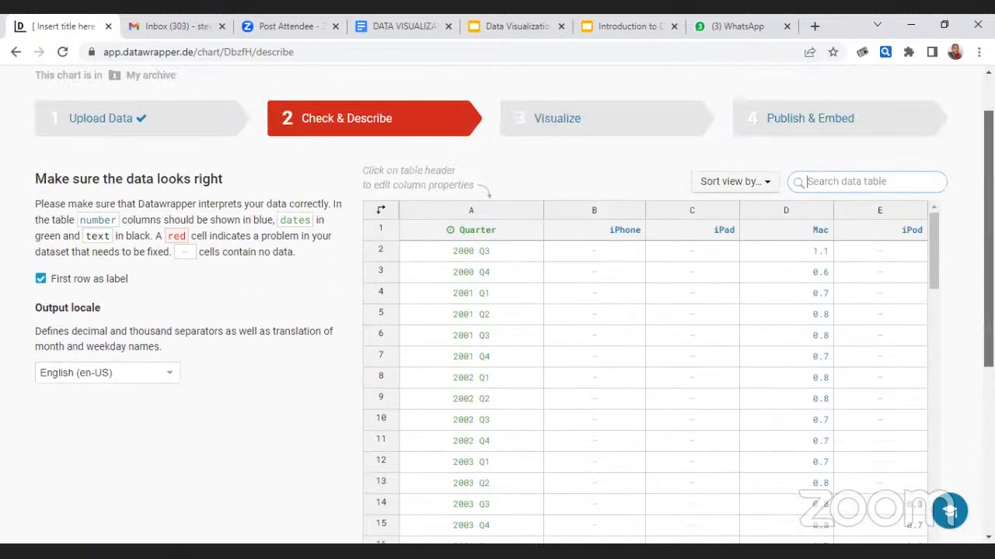
scroll(442, 157, up, 1)
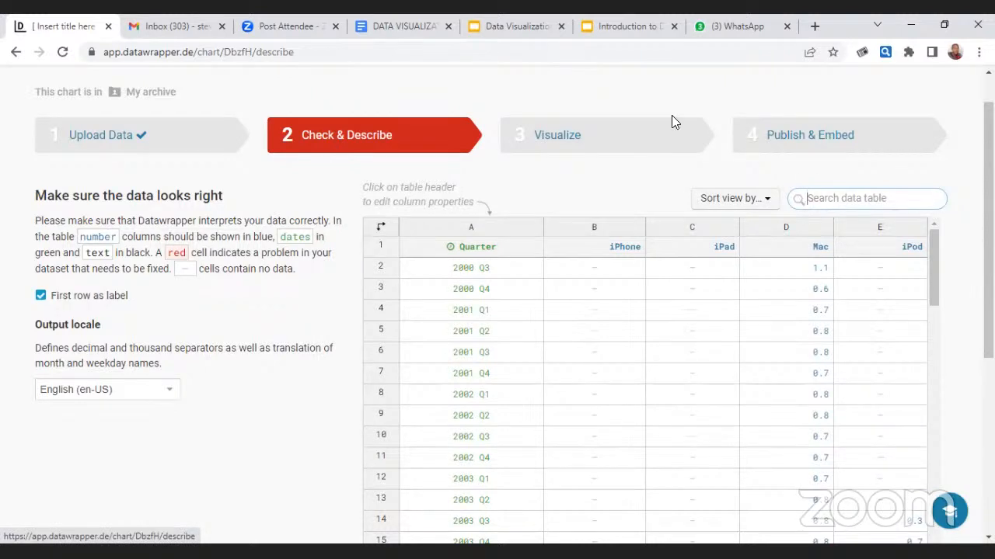
scroll(672, 115, down, 1)
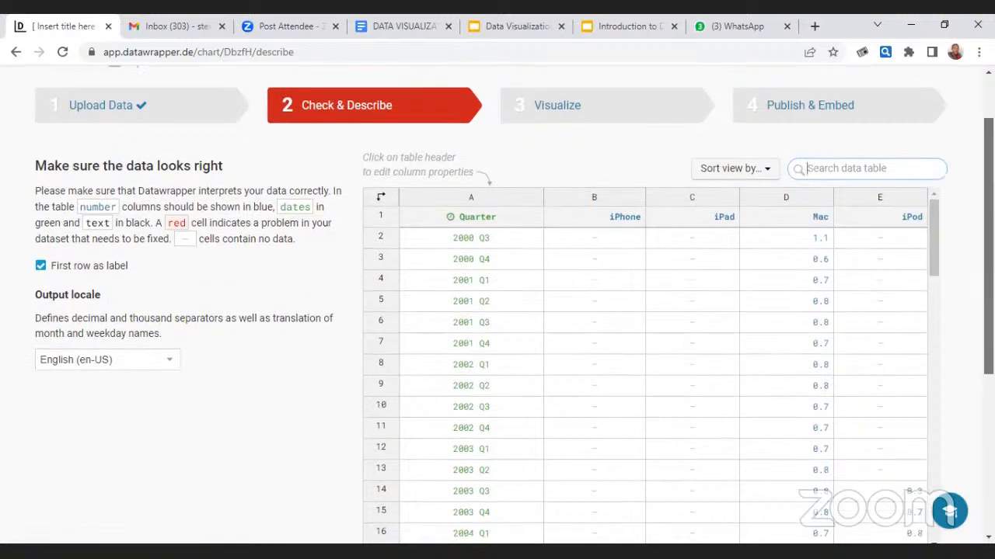
scroll(5, 284, down, 3)
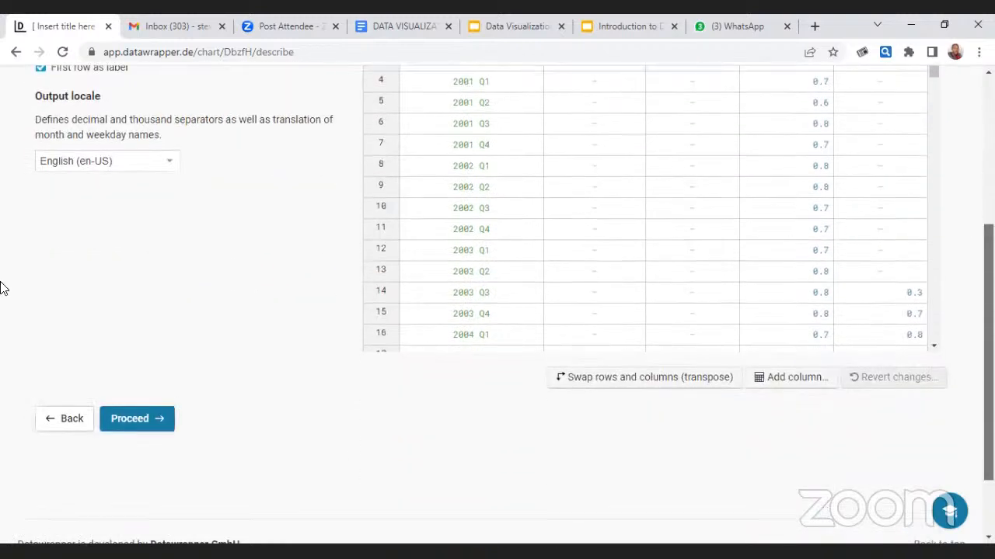
click(140, 428)
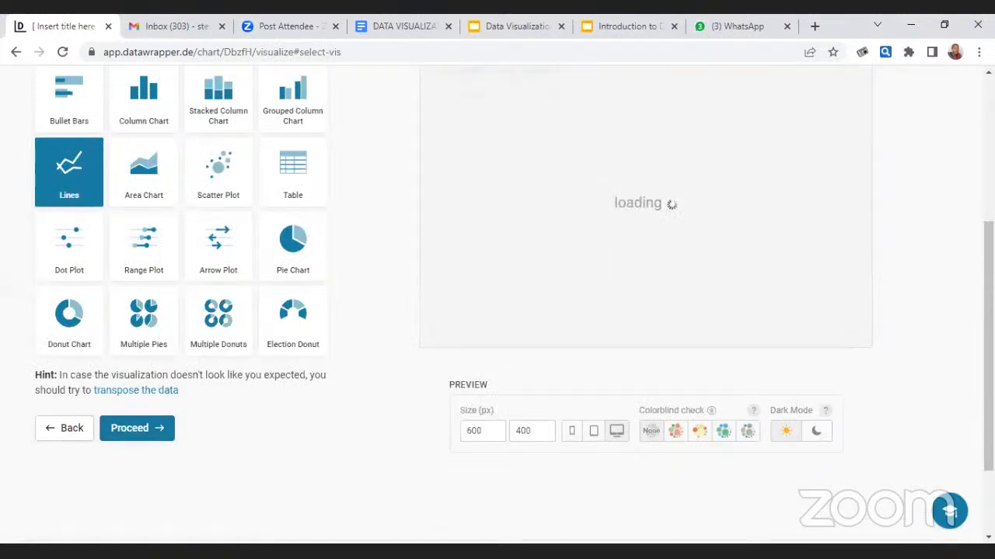
scroll(497, 303, up, 4)
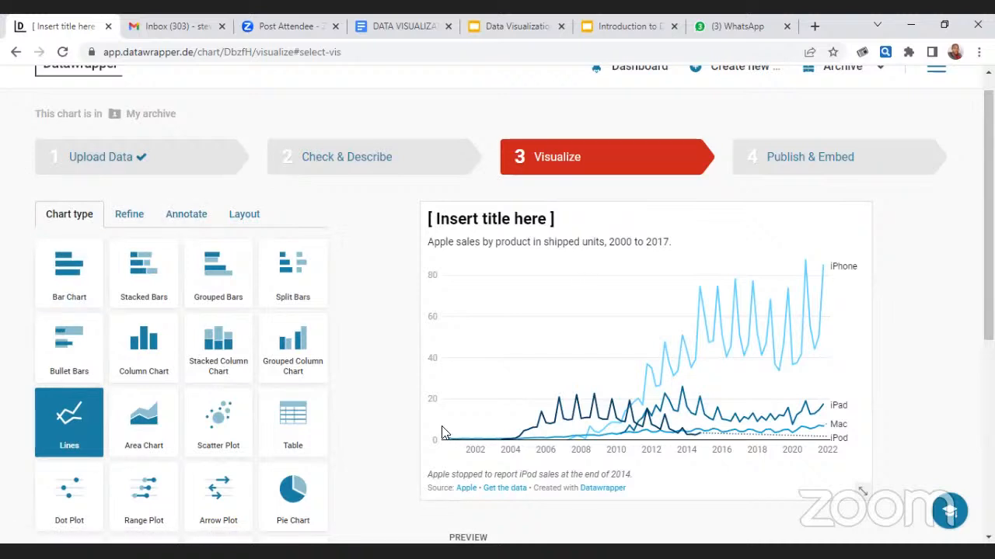
- Try the Bar Chart type for the Apple sales data and inspect the whole chart preview
click(65, 291)
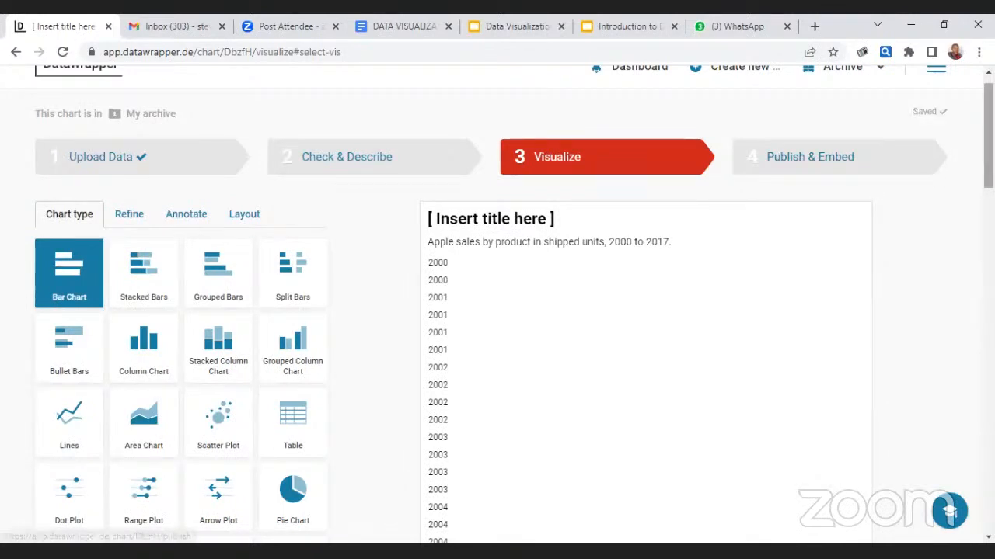
drag(989, 162, 989, 190)
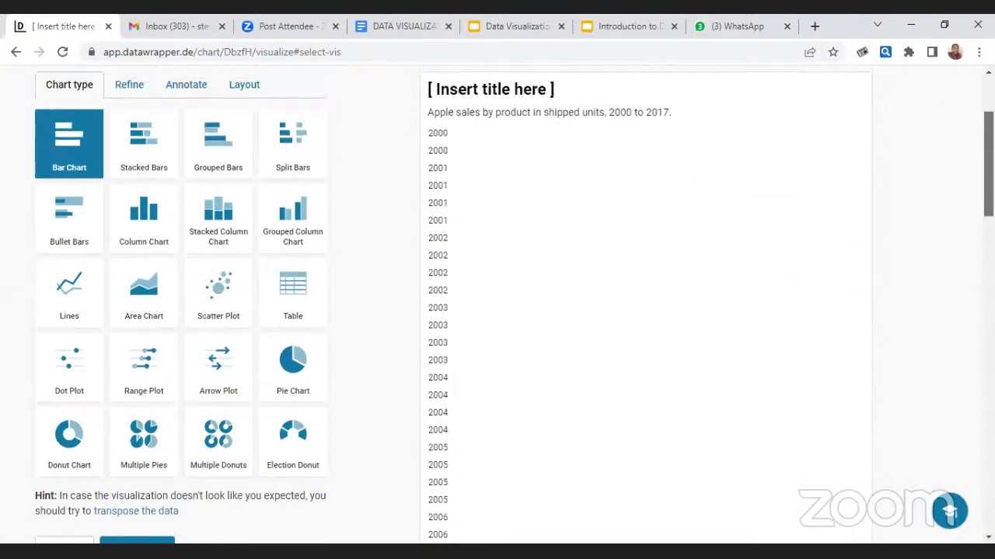
scroll(968, 284, down, 8)
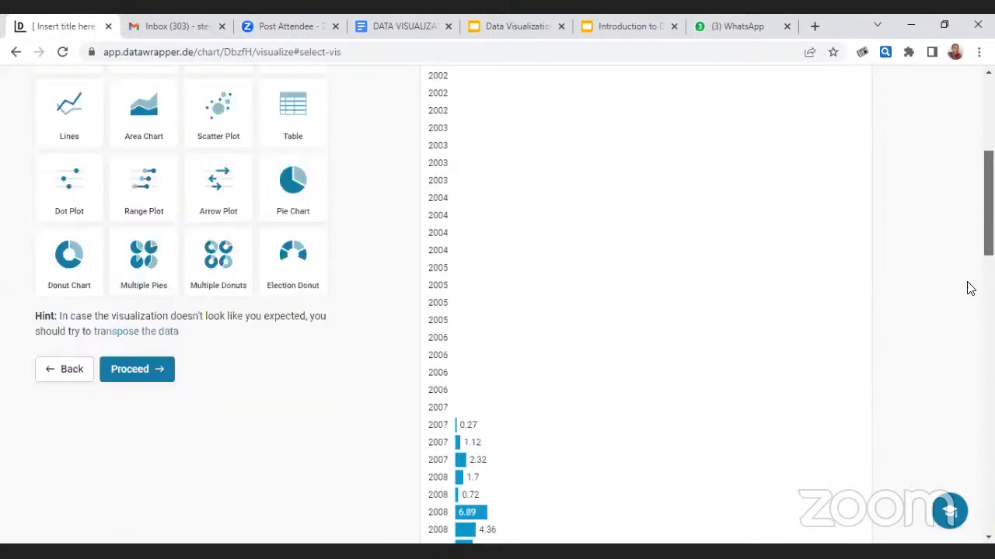
scroll(969, 374, down, 15)
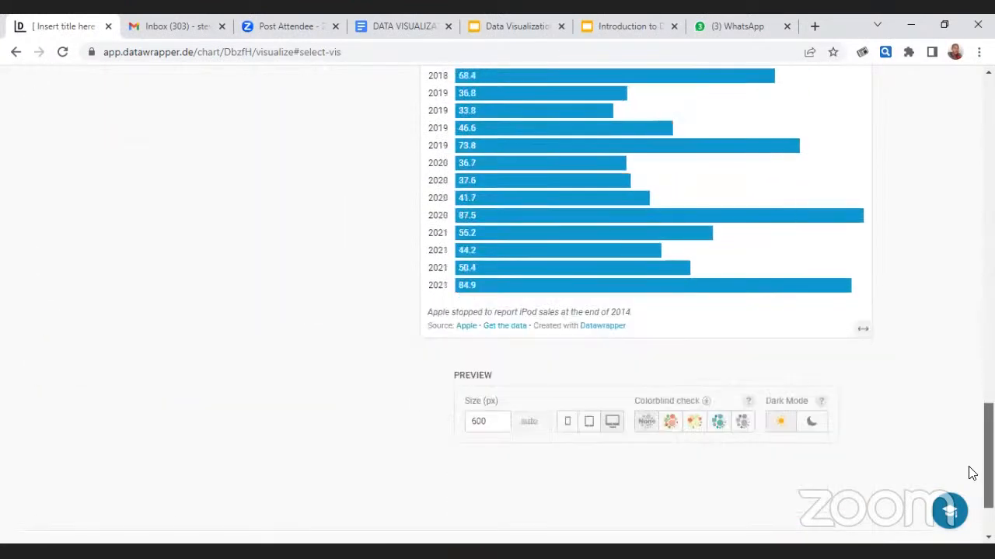
scroll(645, 310, up, 12)
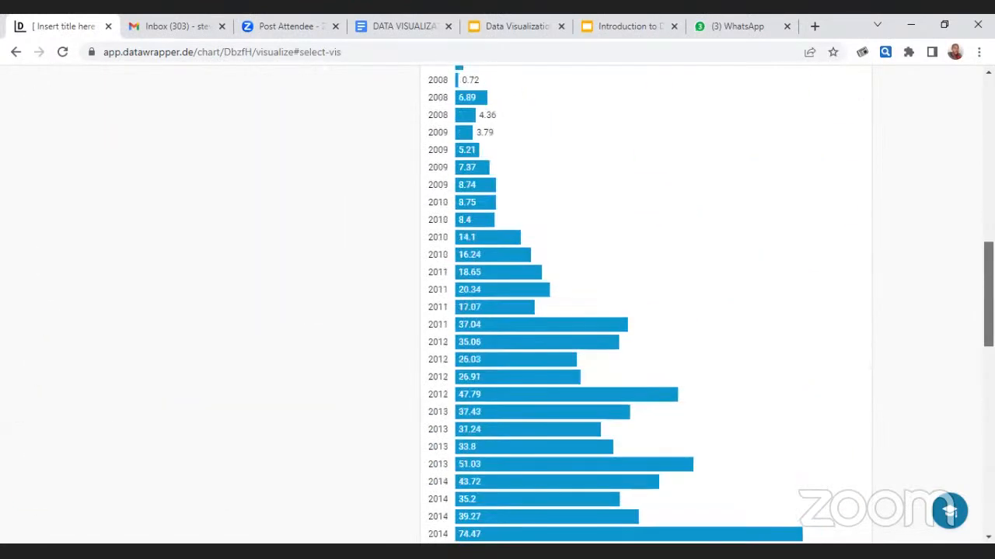
scroll(645, 311, up, 10)
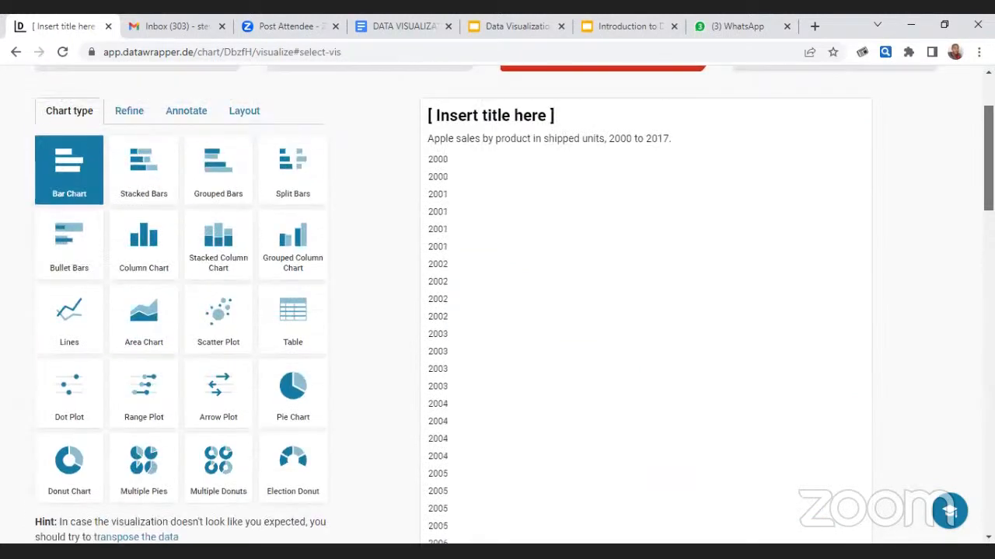
scroll(327, 184, up, 1)
- Try the Grouped Bars type for the Apple sales data and inspect the yearly bar groups in the preview
click(218, 204)
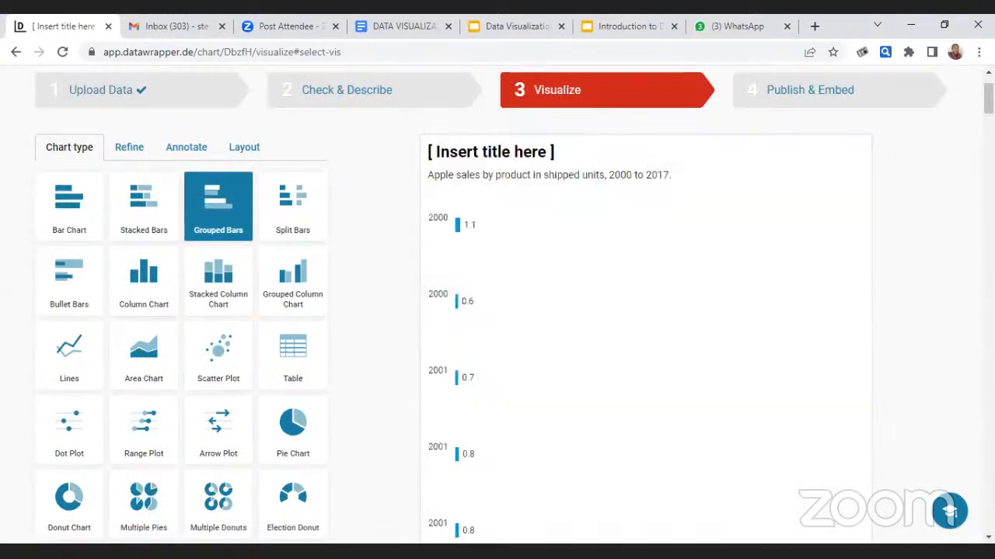
scroll(497, 310, down, 5)
scroll(497, 311, down, 20)
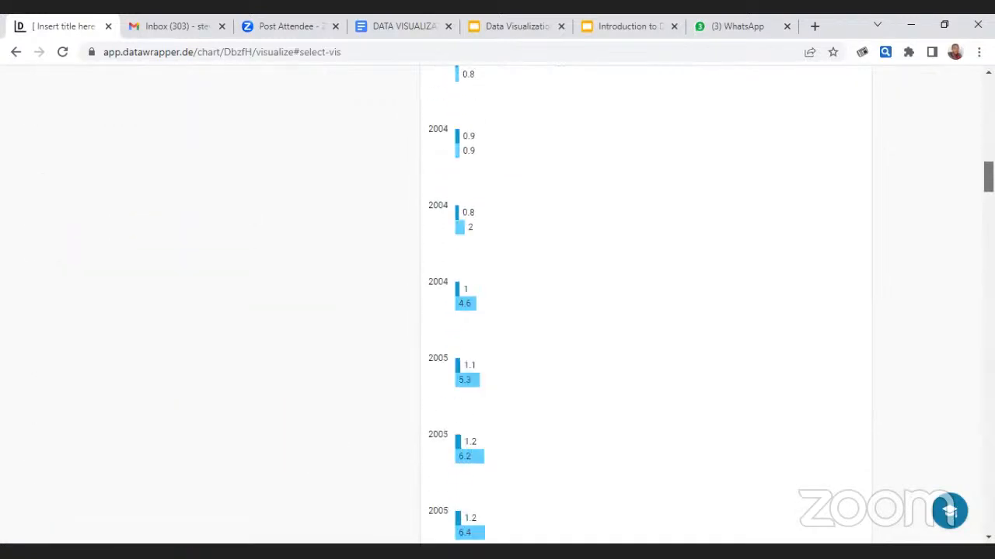
scroll(497, 311, down, 12)
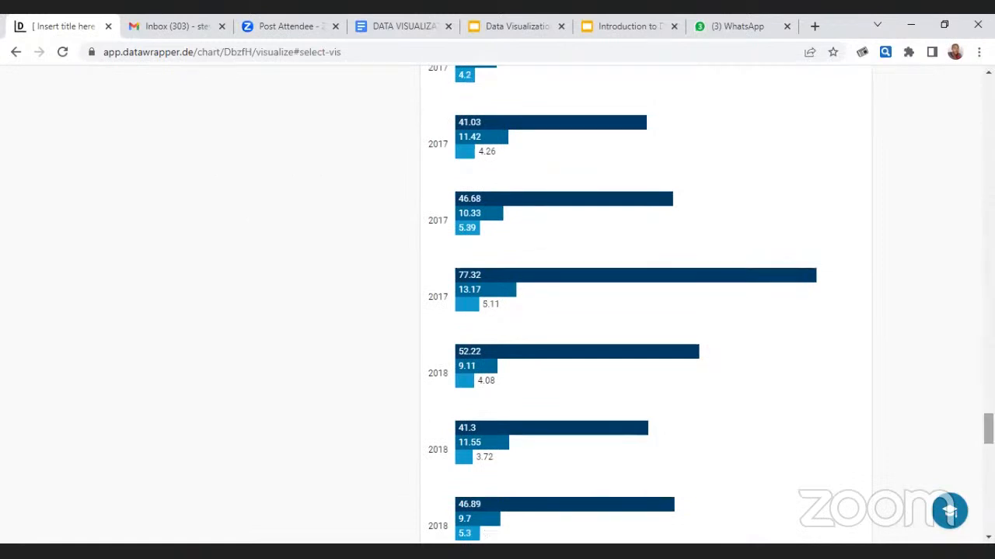
scroll(644, 303, down, 15)
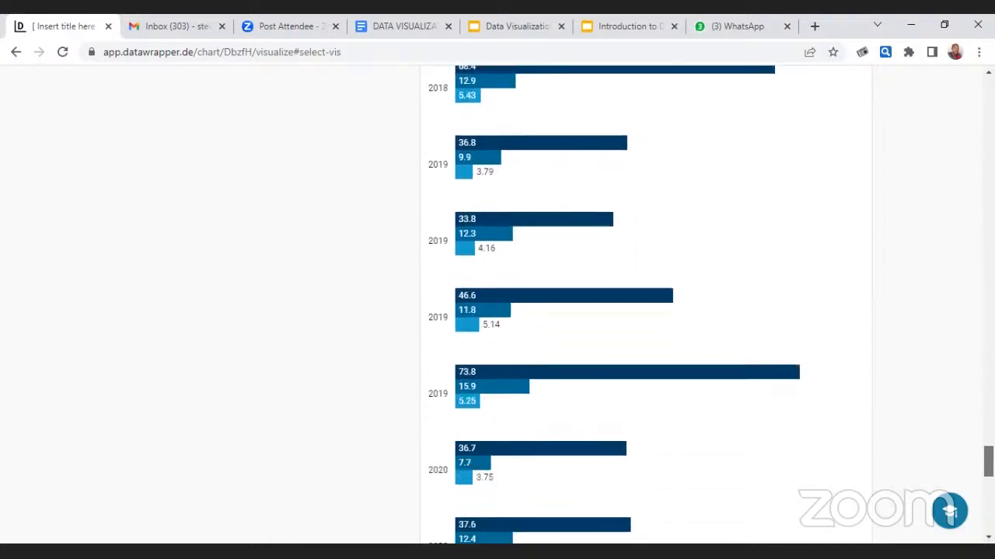
scroll(497, 311, up, 20)
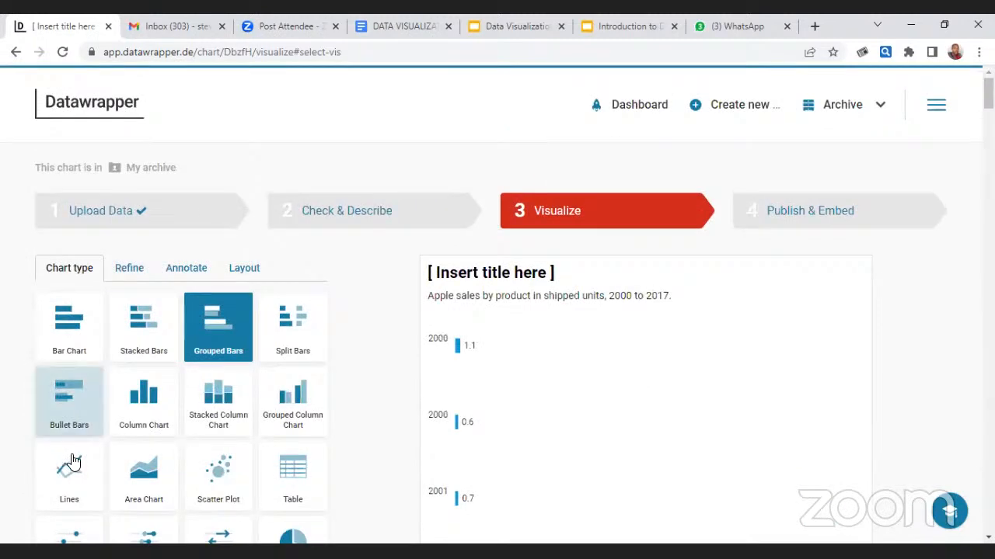
- Set the chart type back to Lines and inspect the resulting line chart preview
click(74, 462)
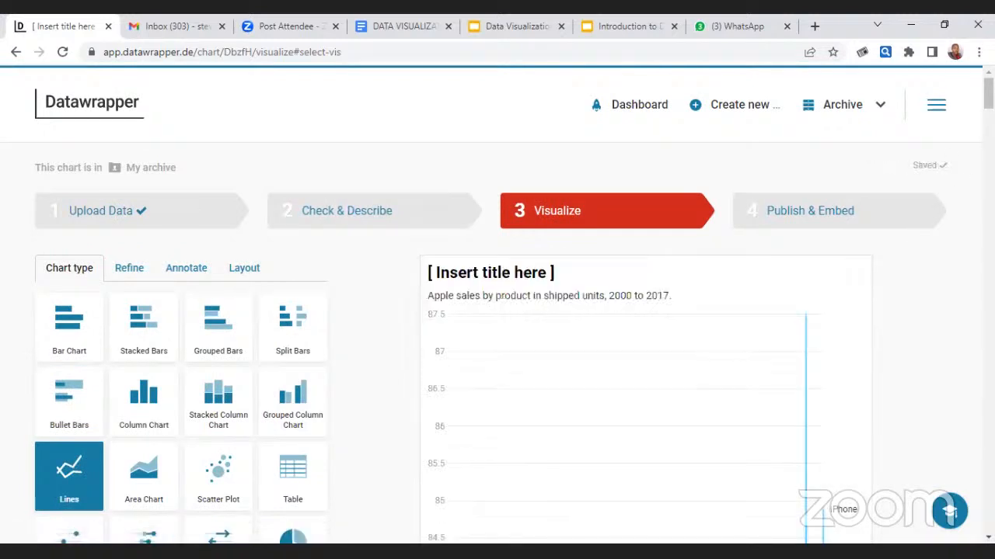
scroll(497, 311, down, 2)
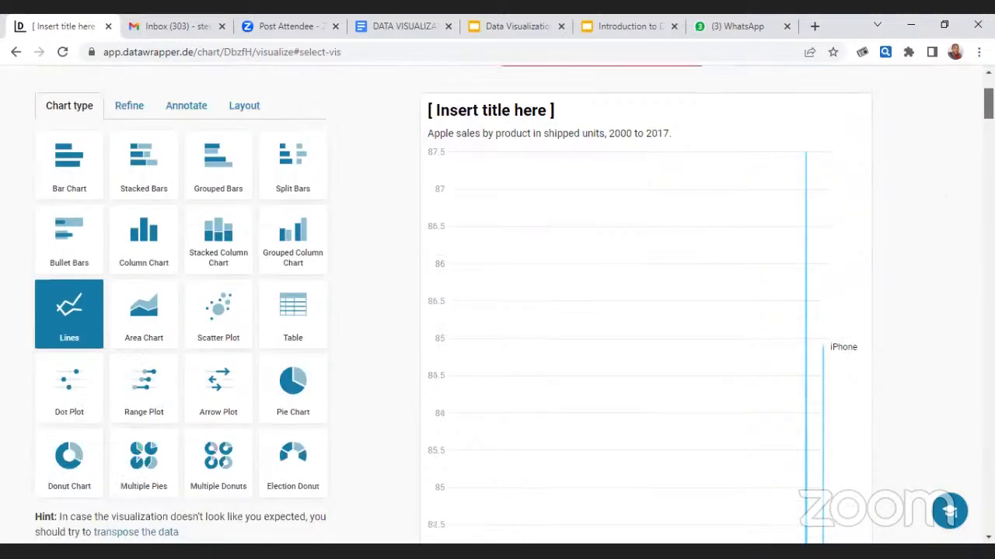
scroll(497, 311, down, 1)
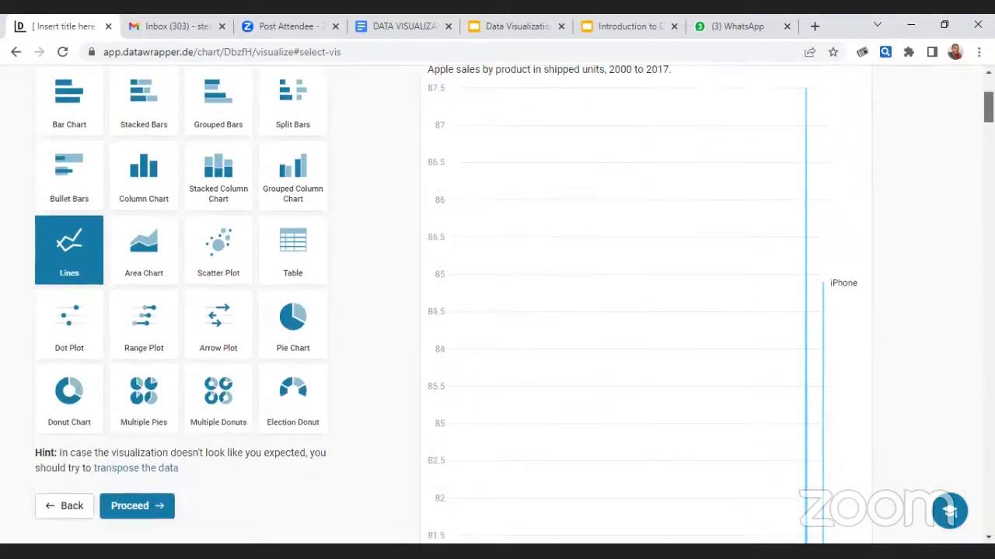
scroll(497, 311, down, 1)
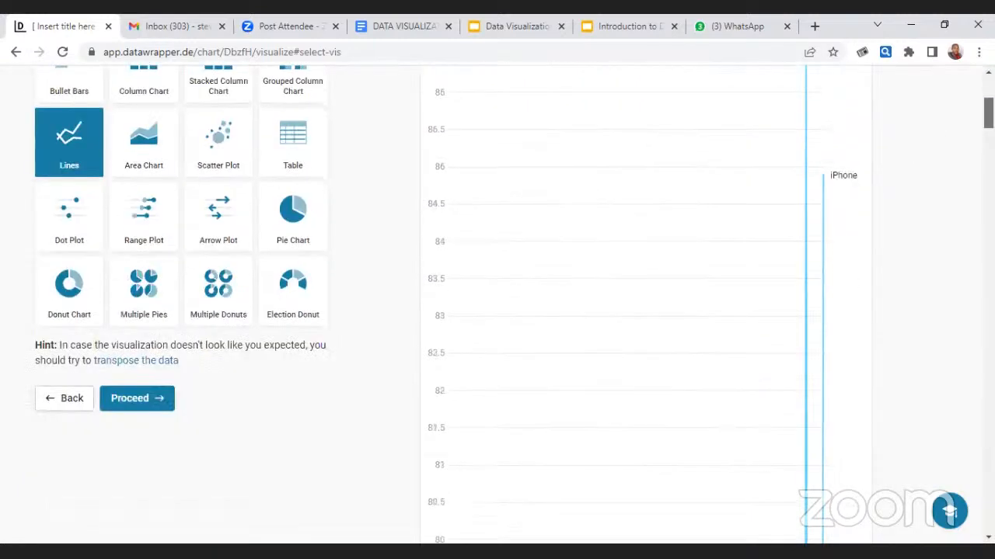
scroll(497, 311, down, 10)
scroll(497, 311, up, 15)
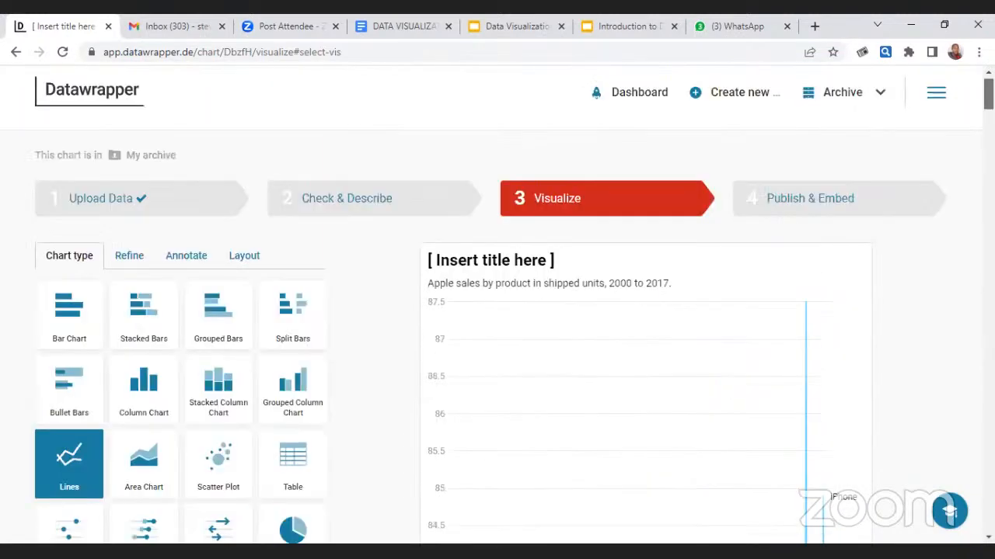
- Look over the available chart types, keep Lines and open the chart's refinement settings
scroll(497, 311, down, 3)
scroll(497, 310, up, 1)
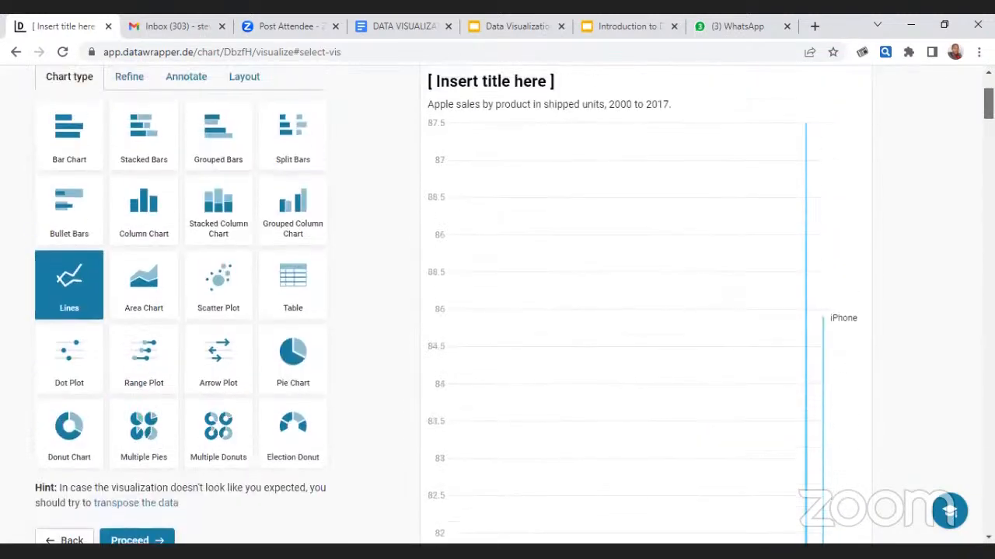
scroll(498, 311, up, 1)
scroll(513, 311, up, 2)
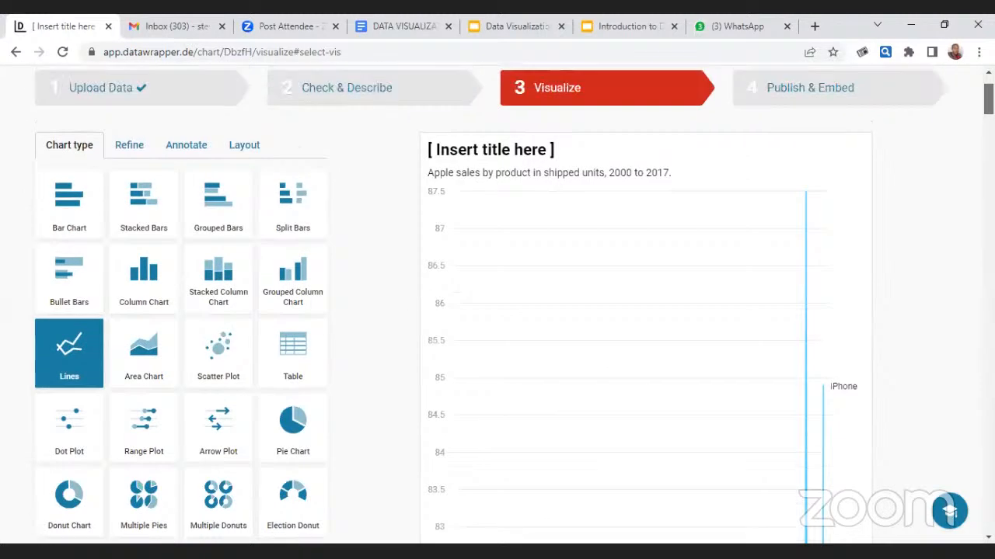
scroll(512, 311, down, 3)
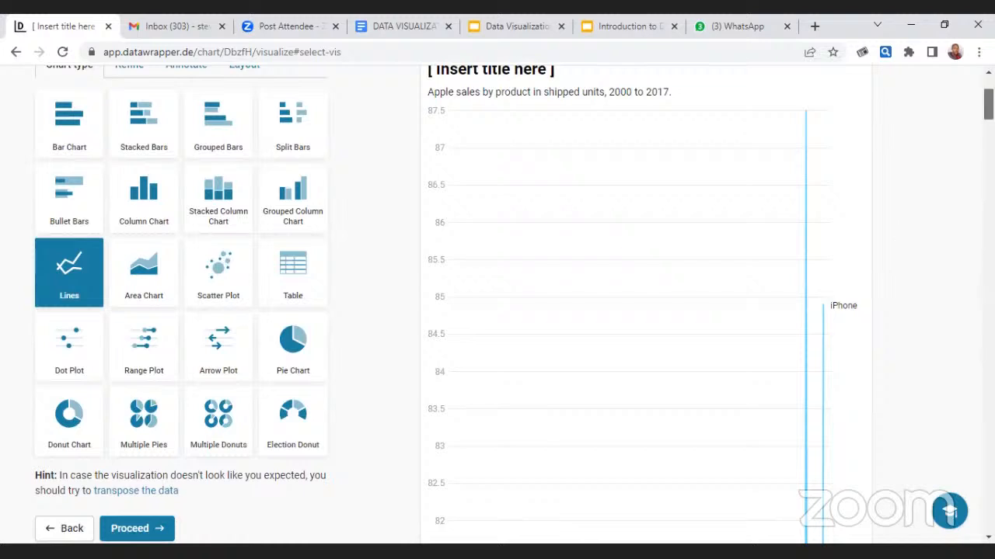
scroll(375, 272, up, 3)
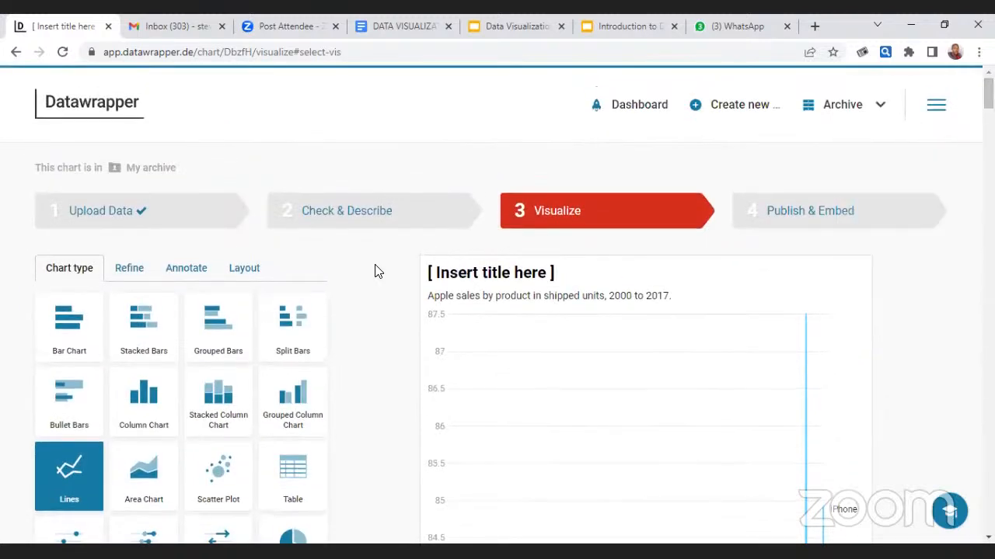
click(124, 272)
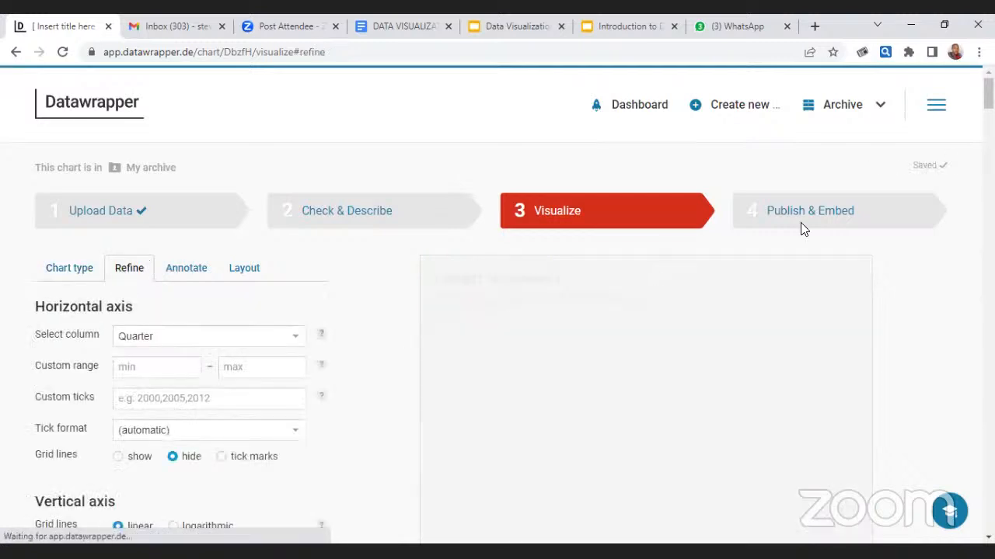
scroll(803, 95, down, 3)
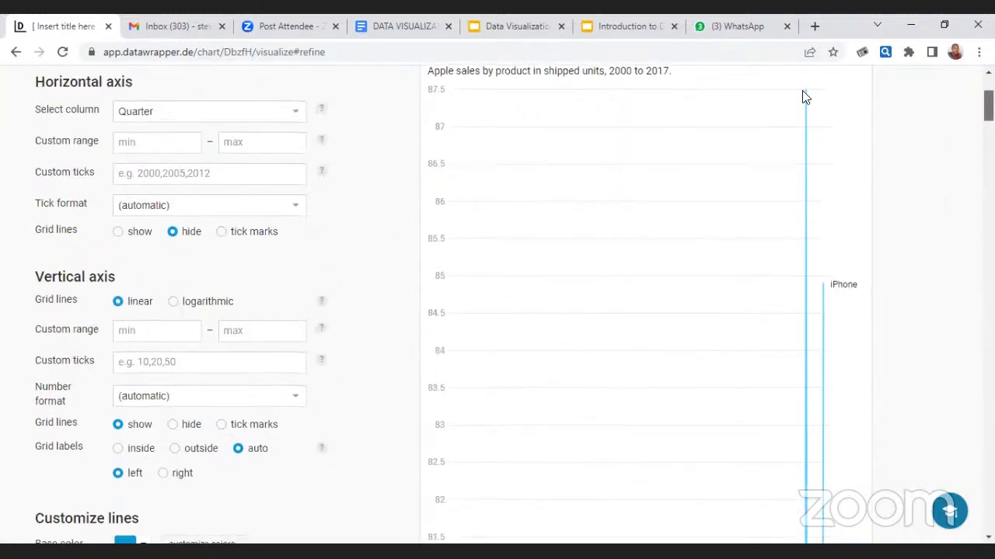
- Examine the column choice, custom range and tick format options for the horizontal axis
click(283, 116)
click(71, 154)
click(142, 210)
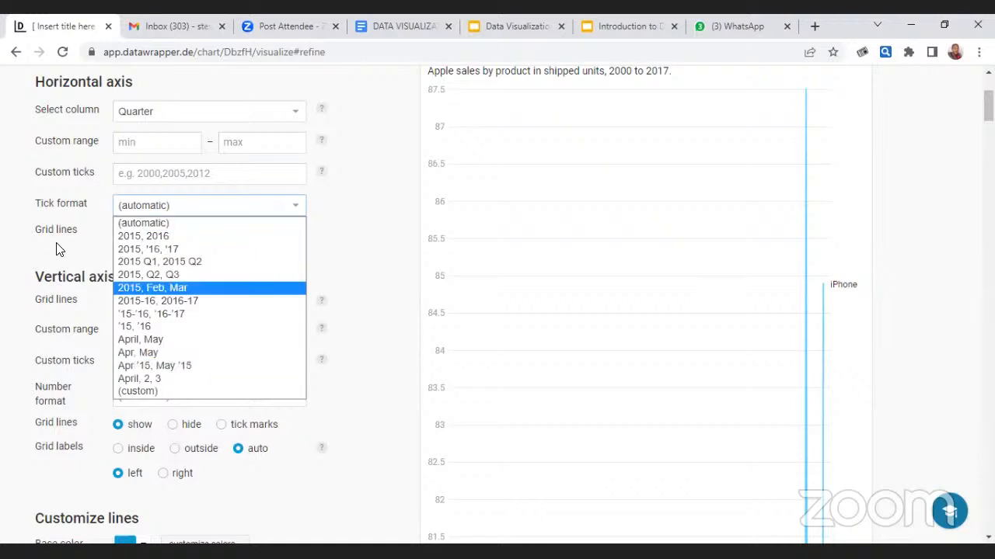
- Set the horizontal axis grid lines to tick marks after trying show and hide, and inspect the chart preview down to its axis
click(97, 239)
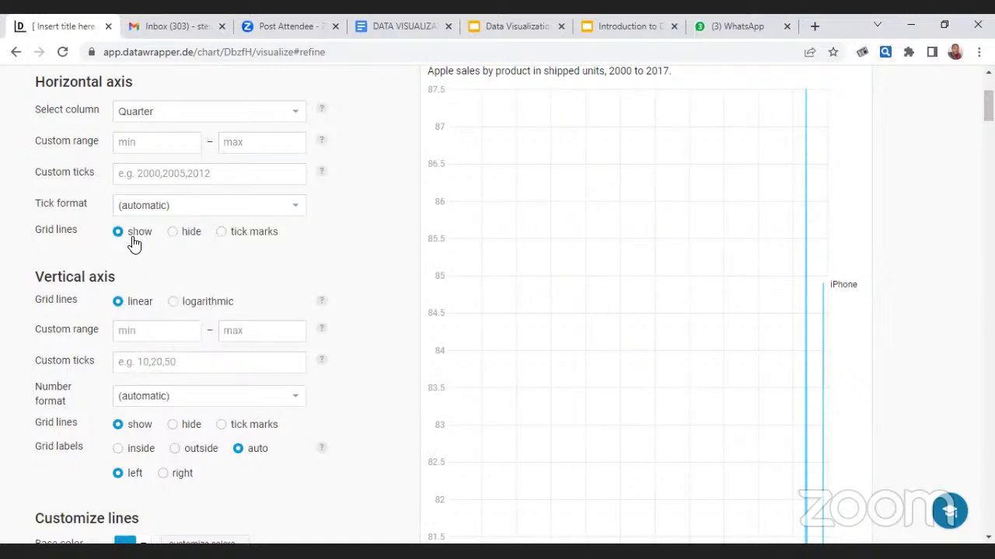
click(173, 236)
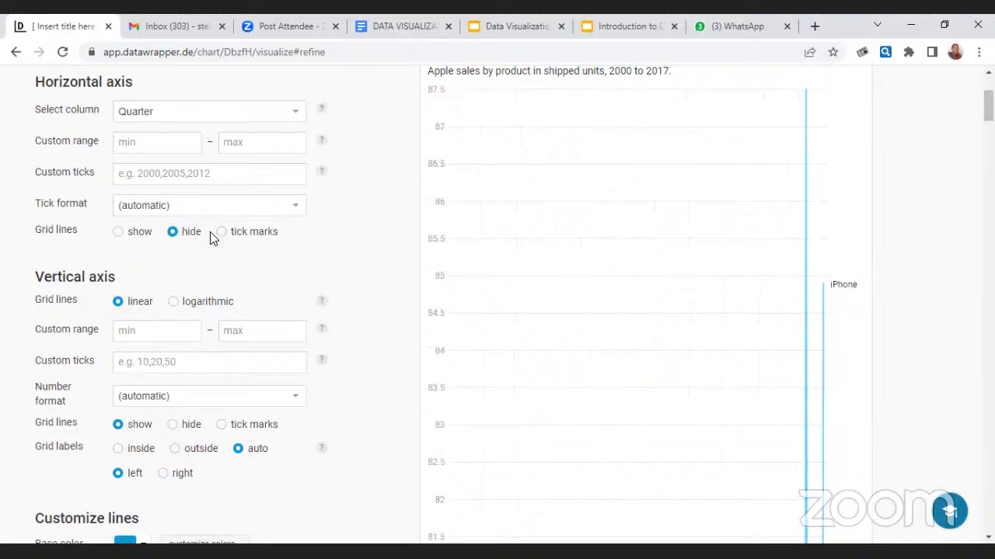
click(216, 235)
click(174, 232)
click(221, 232)
scroll(645, 311, down, 20)
scroll(517, 224, down, 15)
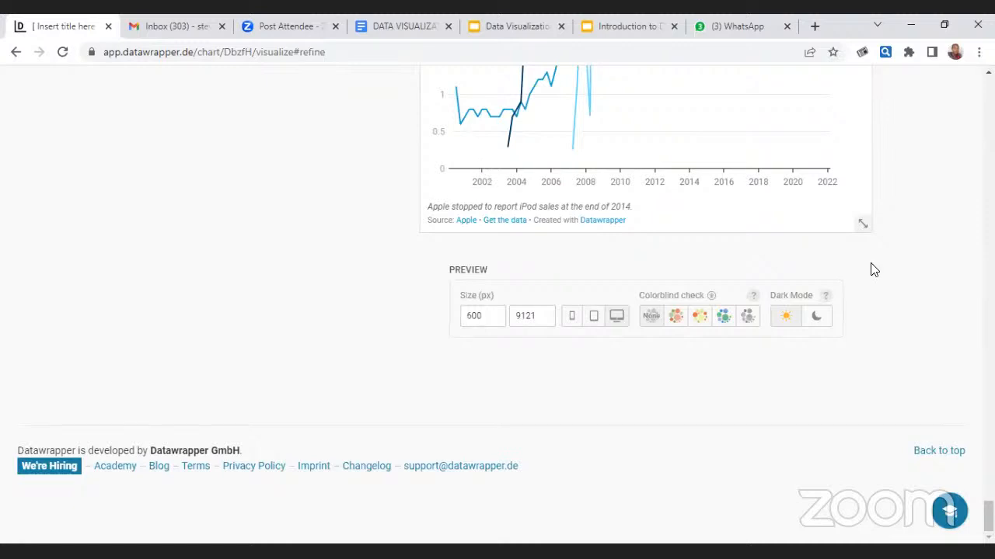
drag(987, 512, 987, 91)
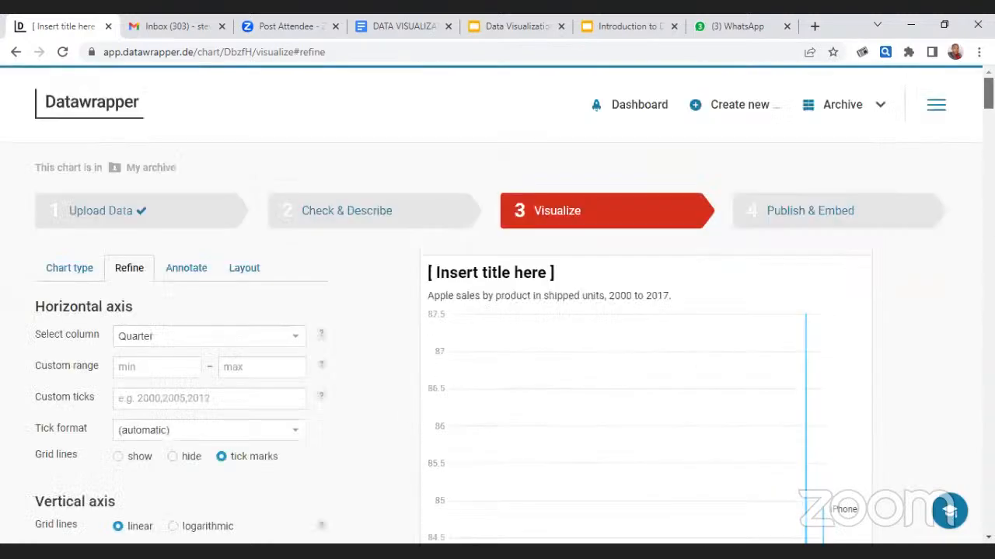
- Examine the base color palette and the interpolation options for the chart lines, leaving both settings as they are
scroll(497, 310, down, 6)
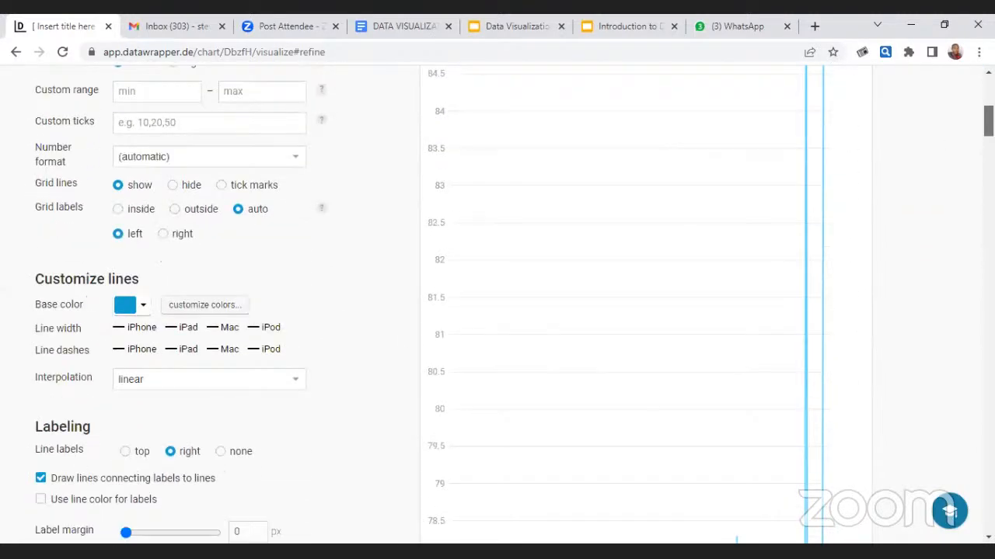
scroll(559, 251, down, 2)
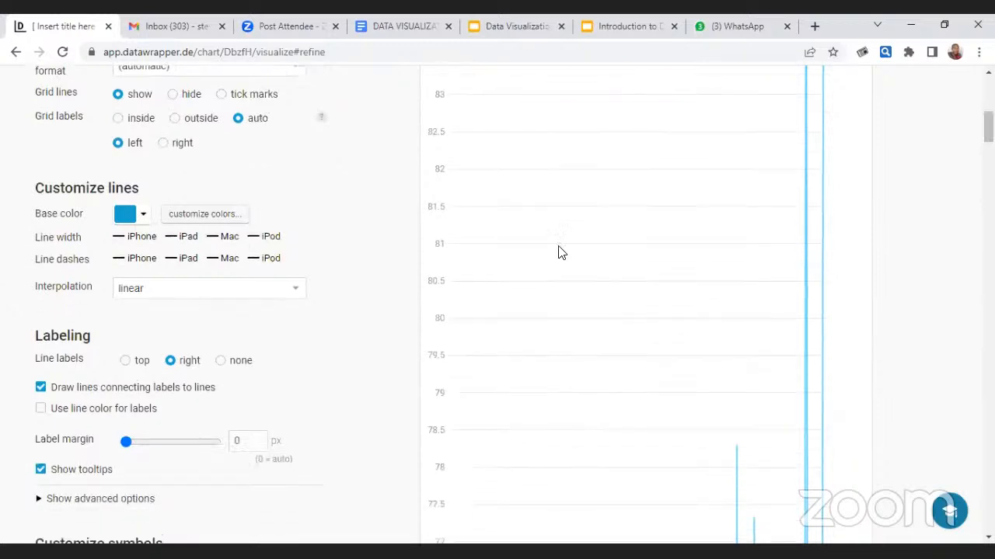
click(122, 222)
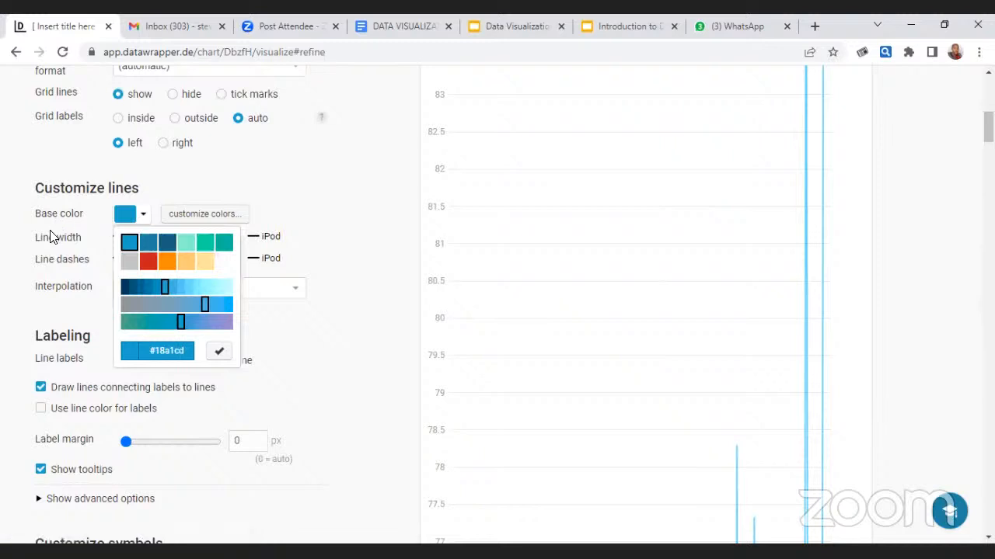
click(60, 267)
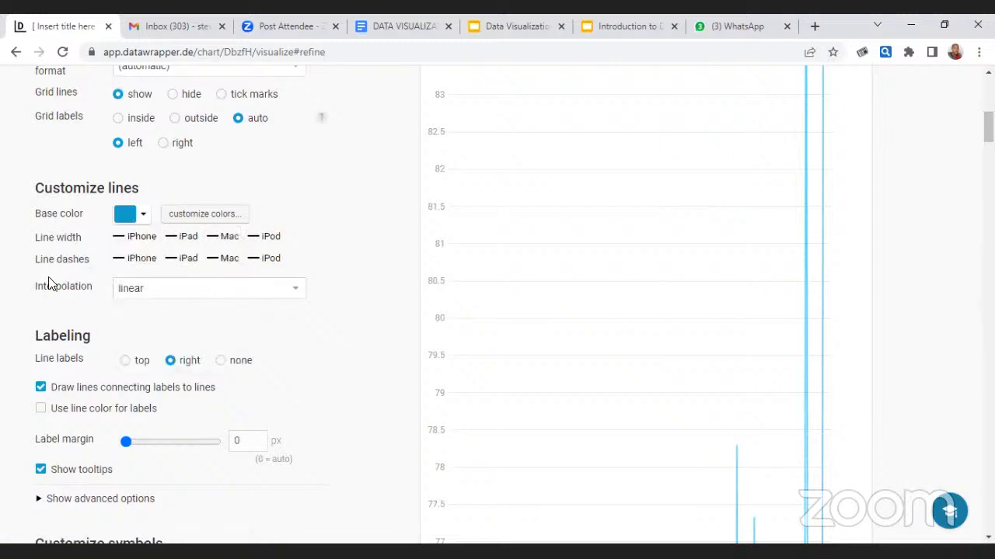
click(136, 295)
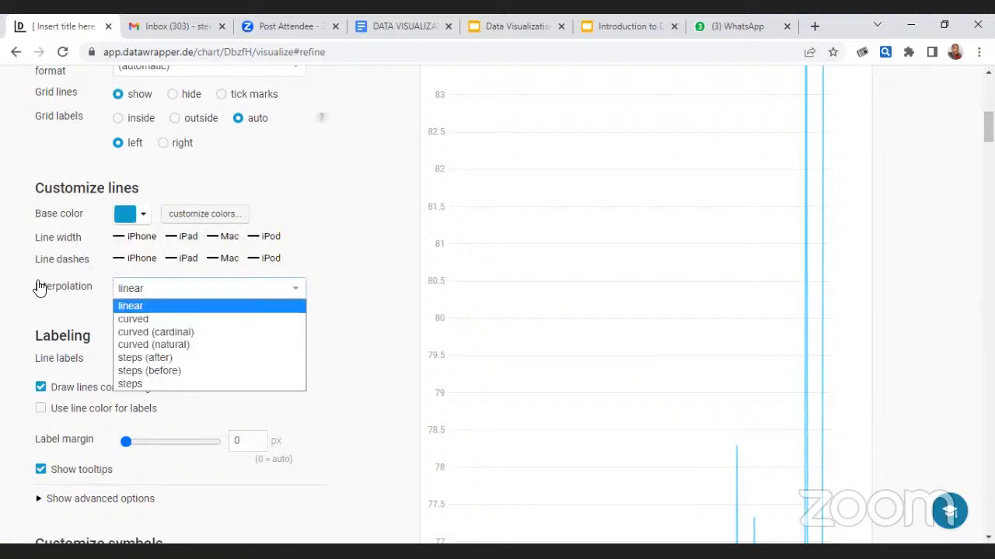
click(37, 285)
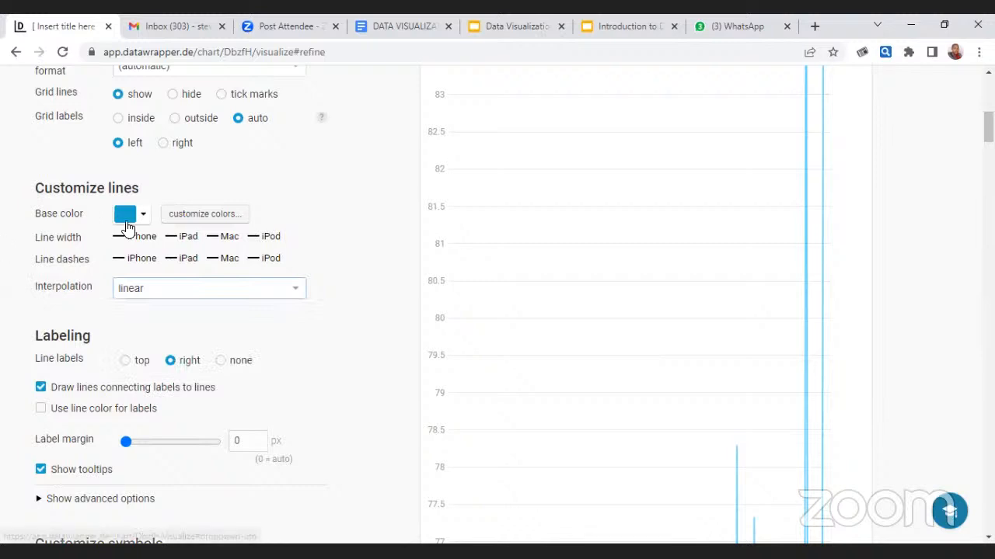
- Set the base color of the chart lines to orange #fa8c00 and inspect the recolored preview
click(139, 217)
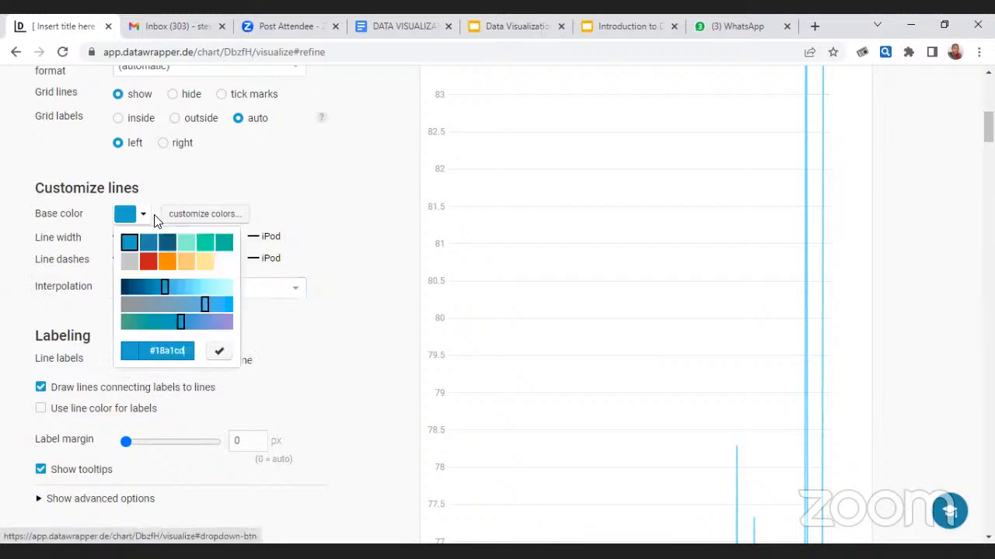
click(168, 262)
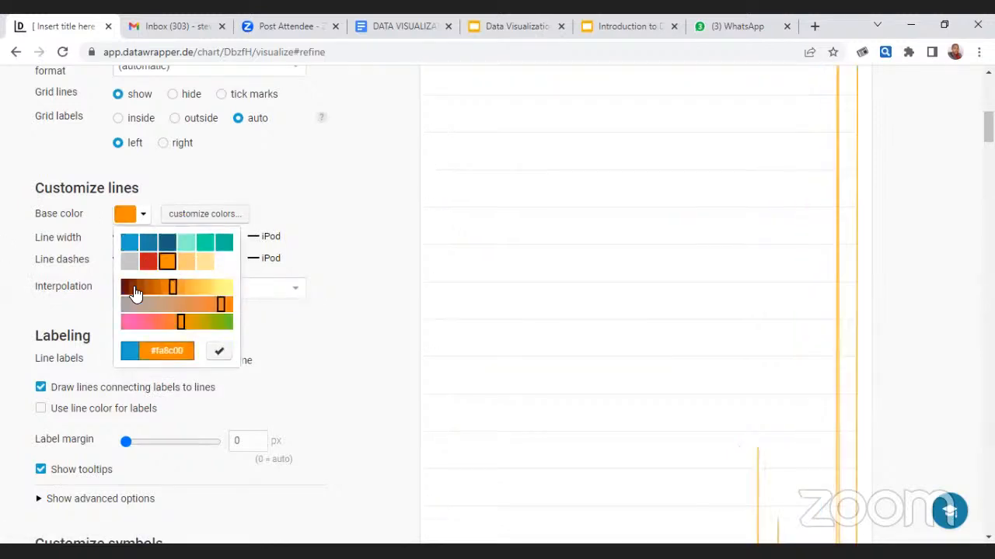
click(37, 315)
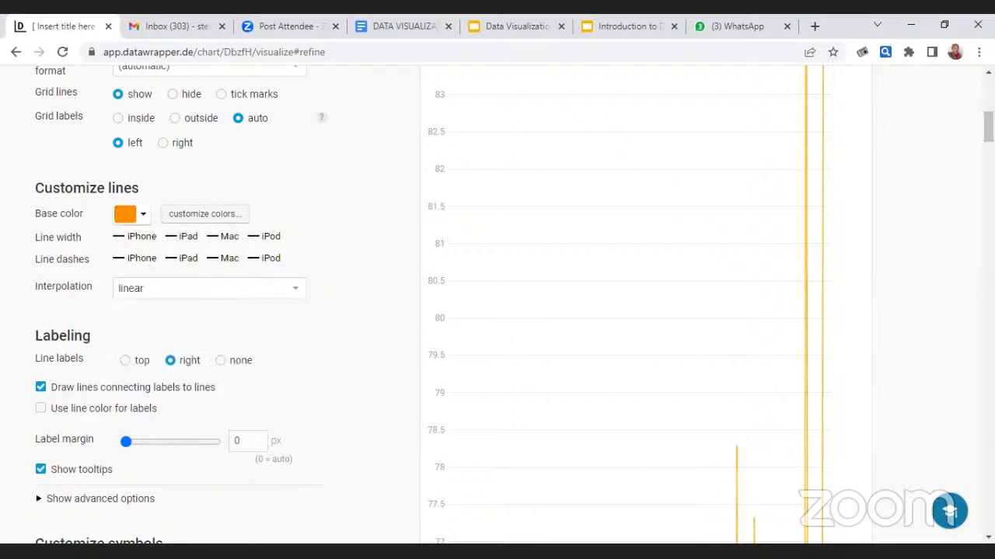
scroll(497, 310, down, 1)
scroll(498, 311, down, 10)
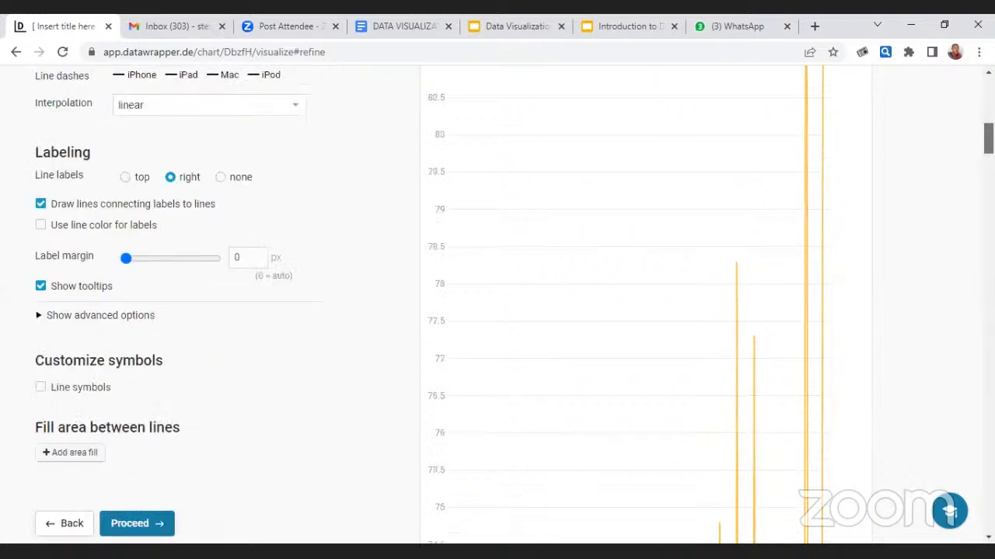
scroll(497, 311, down, 10)
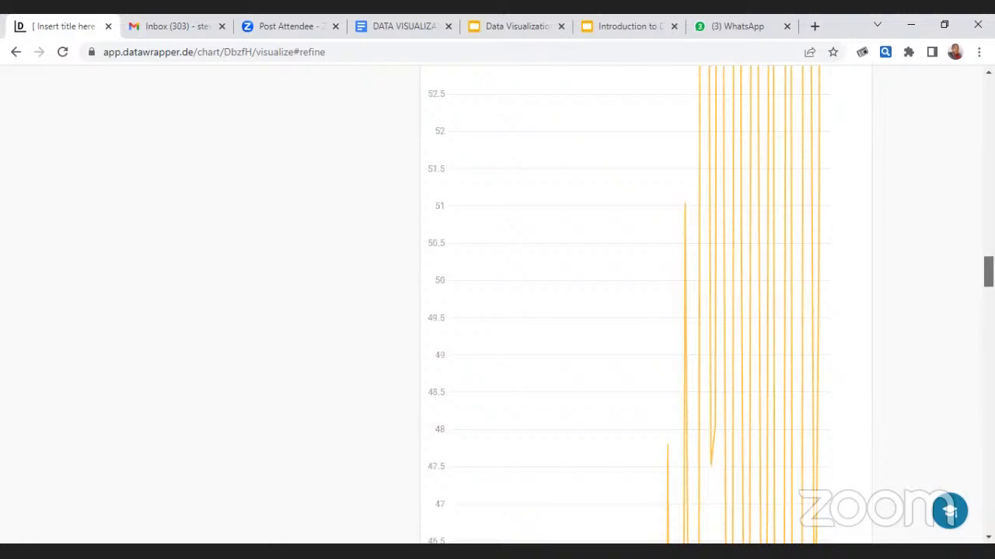
scroll(497, 311, down, 5)
drag(988, 285, 988, 516)
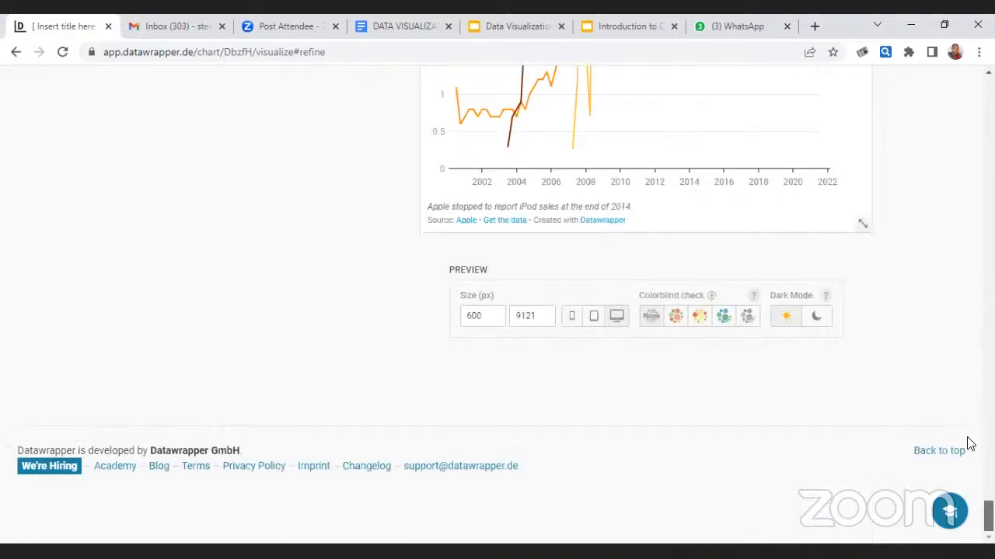
- Set a thinner line width for the iPhone series and inspect its line throughout the chart preview
scroll(939, 248, up, 20)
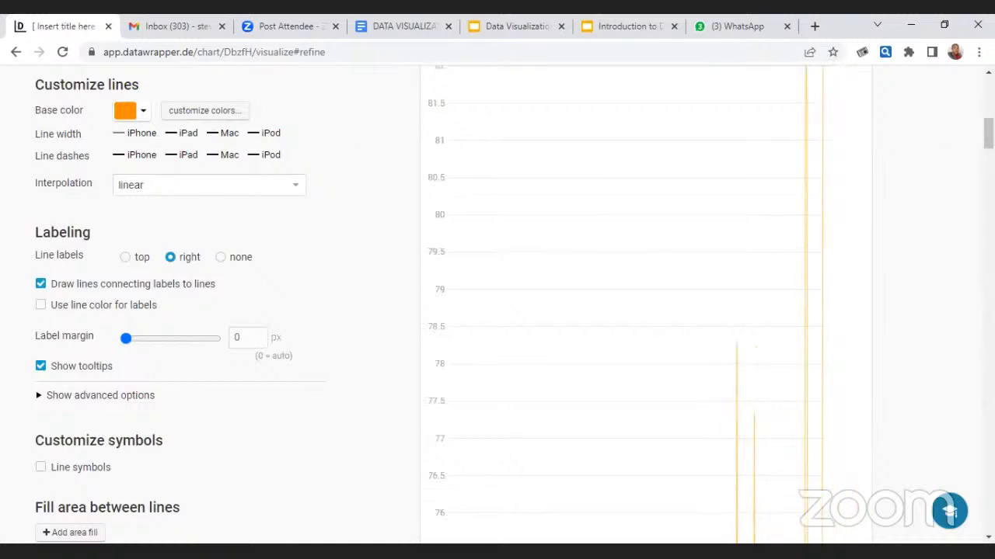
scroll(645, 311, down, 10)
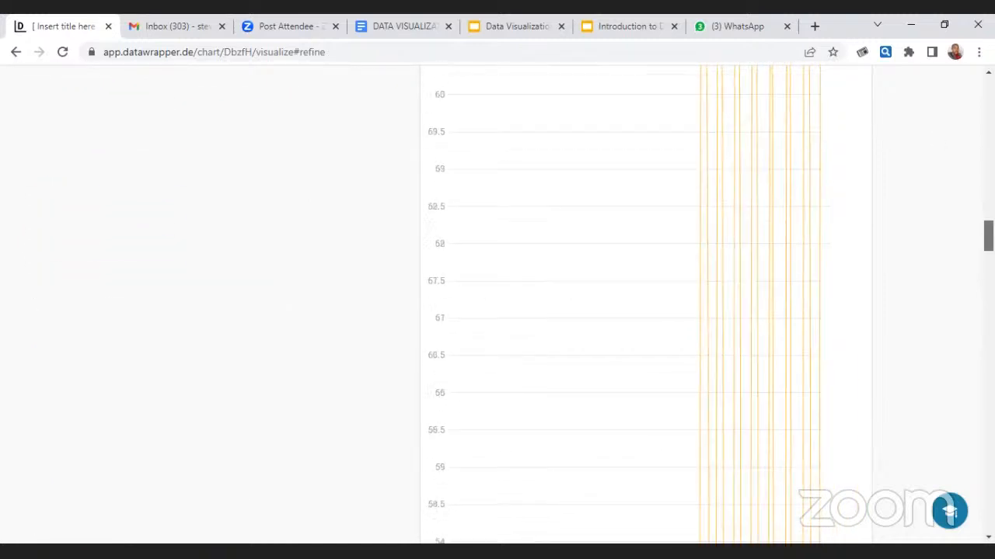
scroll(964, 420, down, 20)
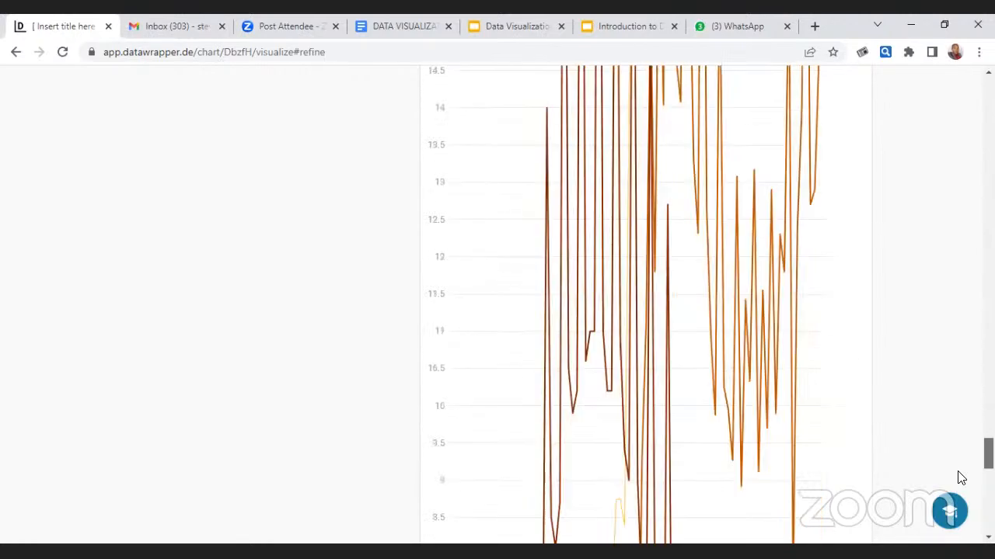
scroll(964, 475, down, 13)
scroll(967, 474, up, 3)
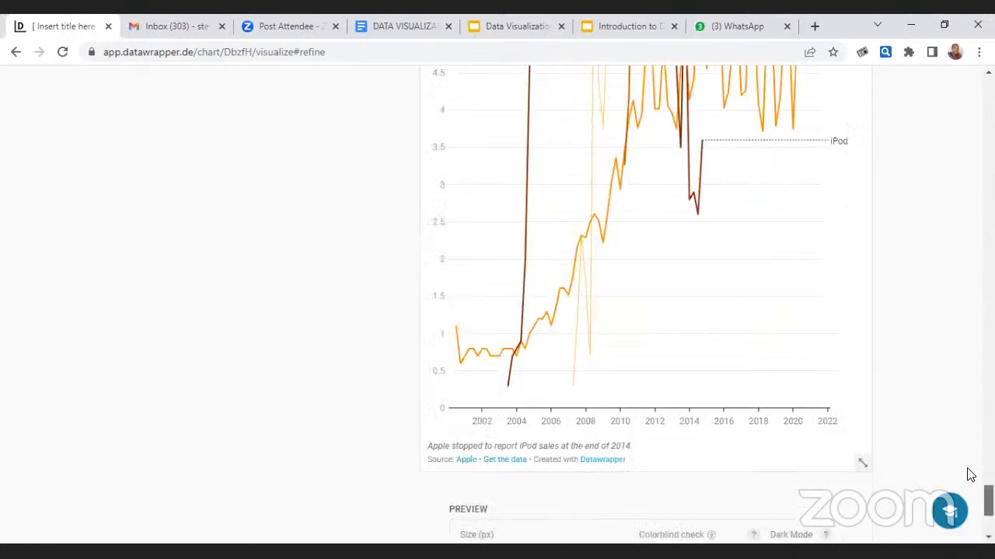
scroll(970, 475, up, 20)
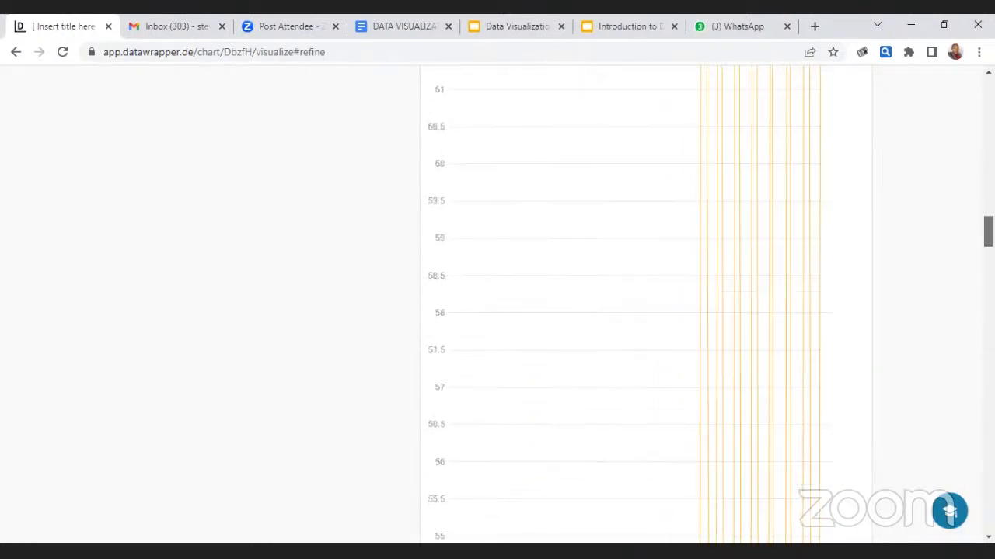
scroll(497, 202, up, 20)
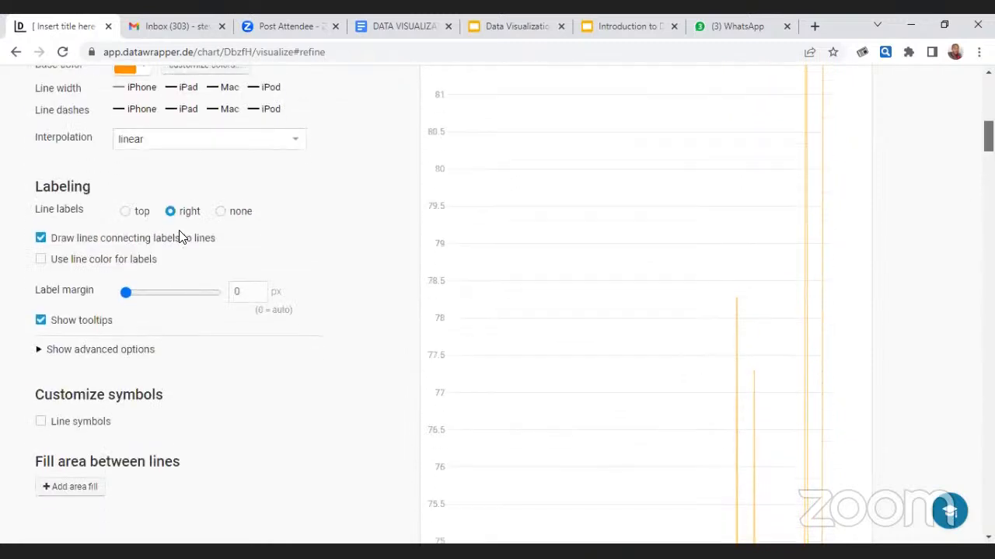
- Set the iPhone line to dotted and the iPad line to dashed, and inspect both in the preview
scroll(179, 237, down, 1)
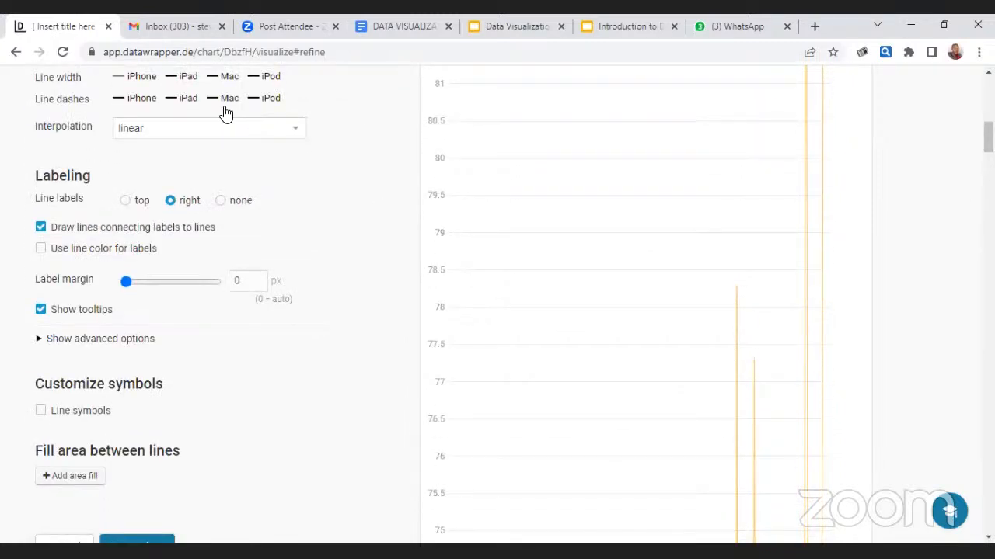
click(129, 103)
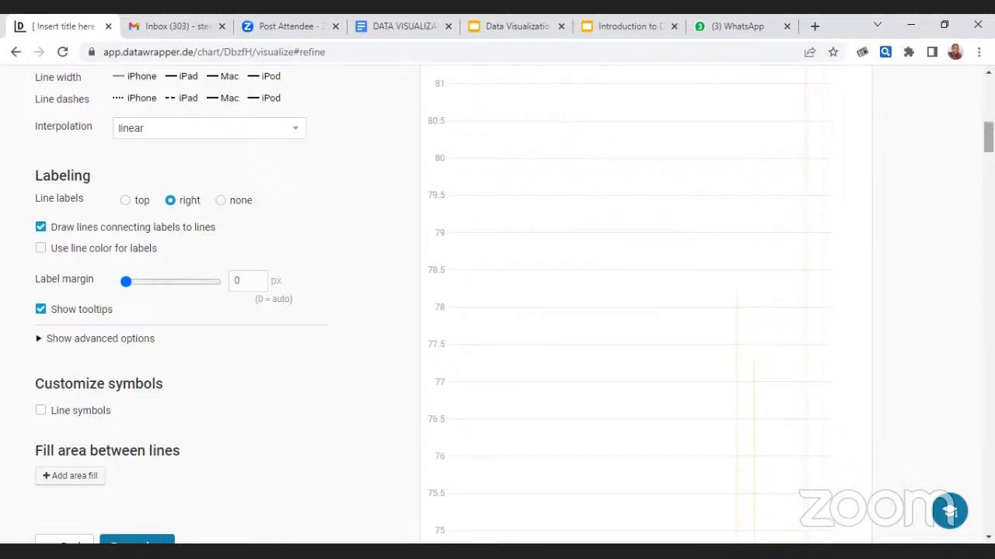
drag(988, 136, 988, 426)
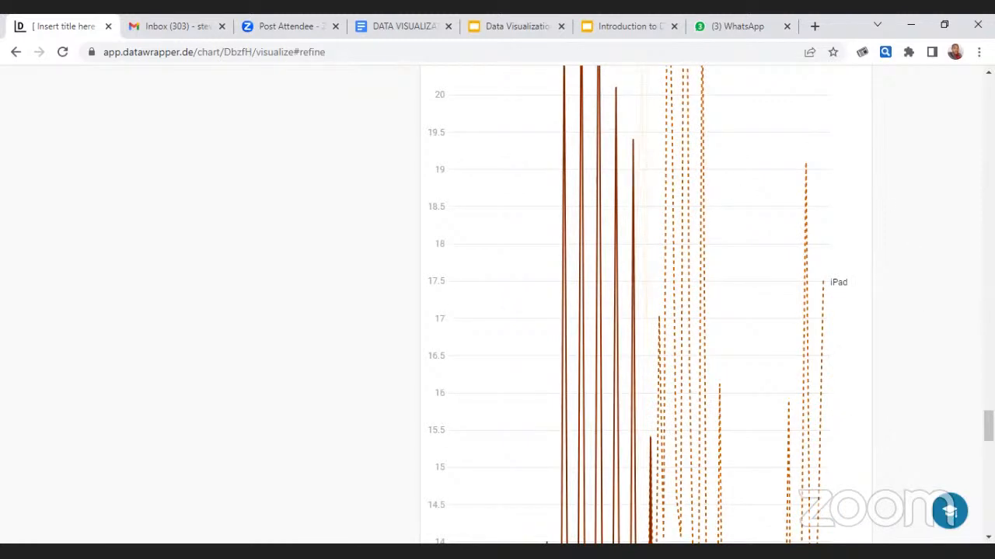
scroll(987, 426, down, 3)
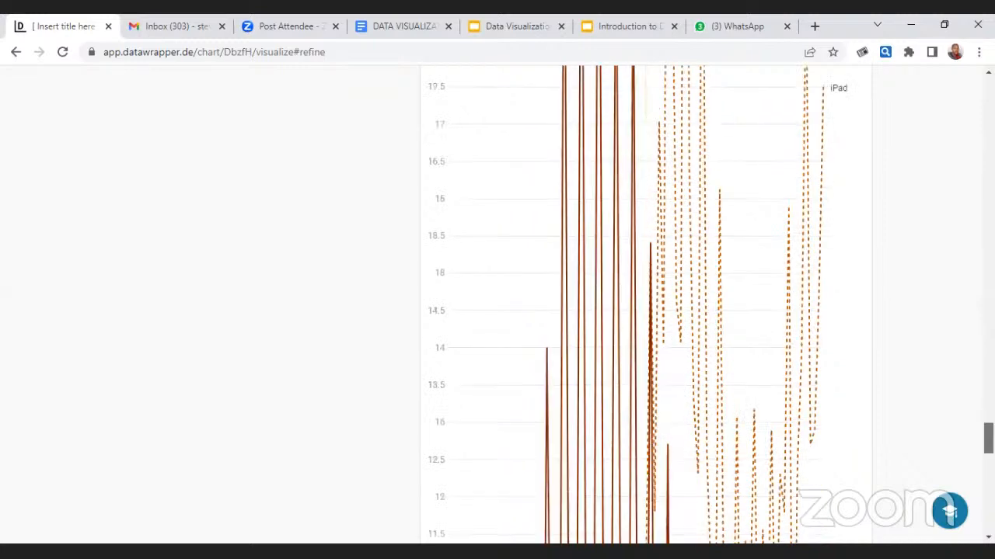
scroll(987, 447, down, 2)
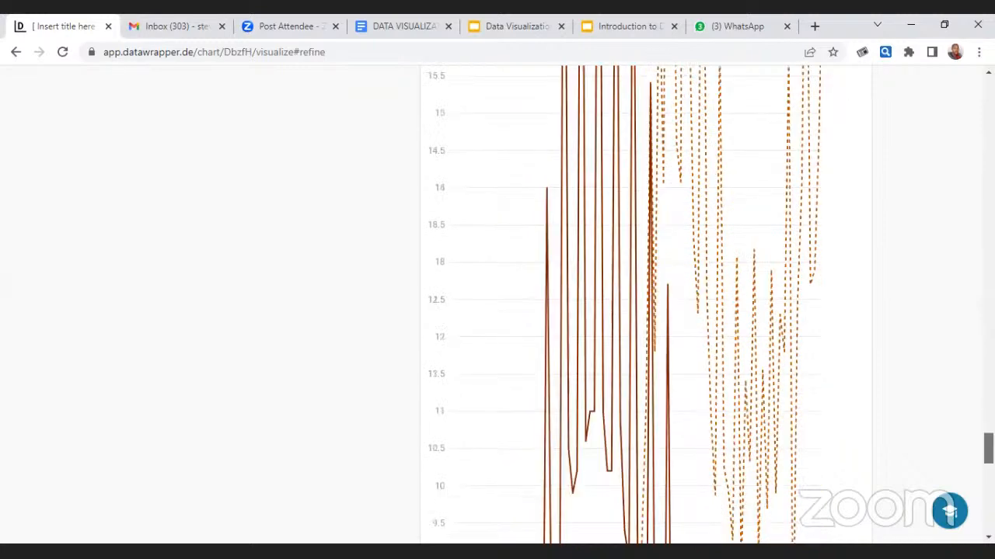
drag(988, 449, 988, 129)
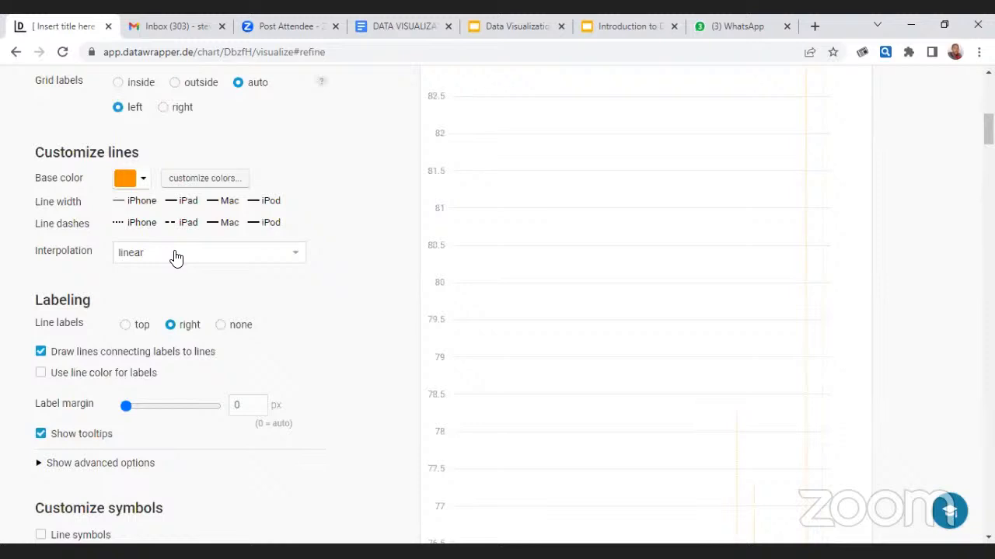
- Try placing the line labels at the top of the chart, and restore them to the right
click(126, 324)
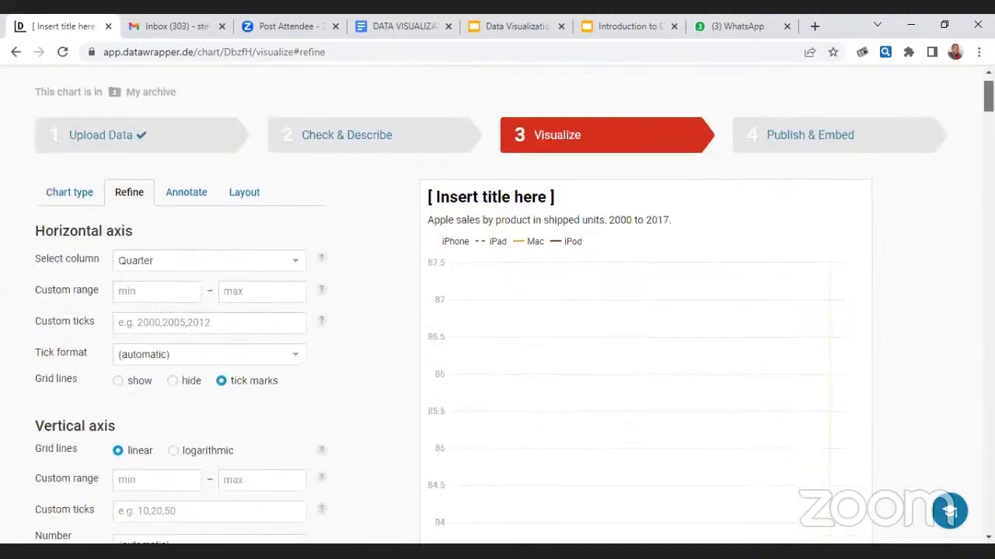
scroll(96, 195, down, 5)
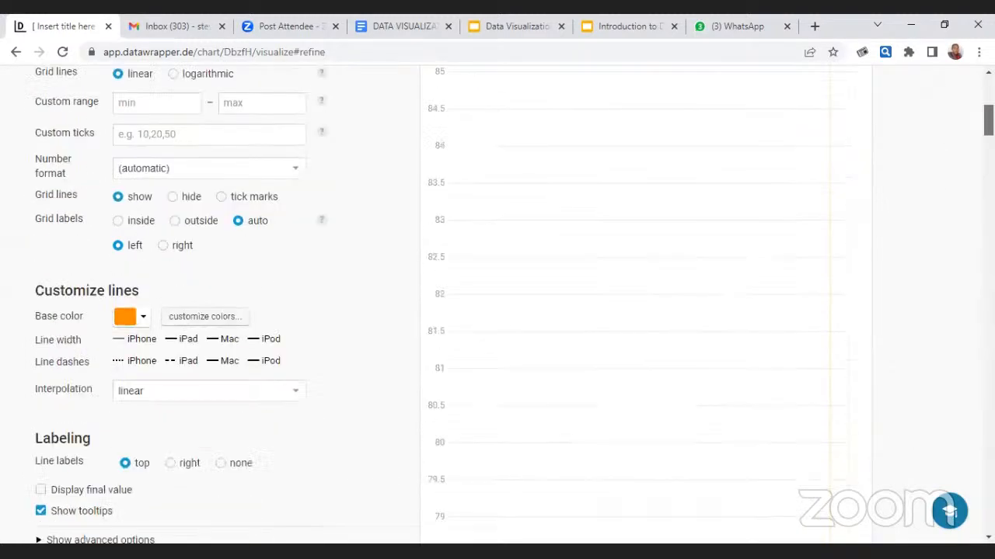
scroll(97, 195, down, 3)
click(170, 177)
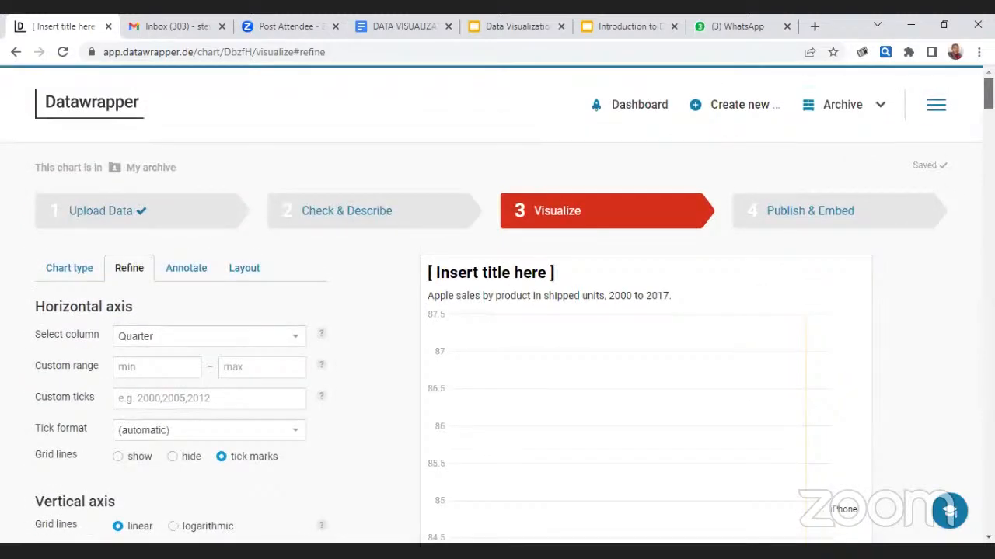
- Examine the iPhone, iPad, Mac and iPod labels throughout the chart preview, including the line connecting the iPod label
scroll(497, 311, down, 1)
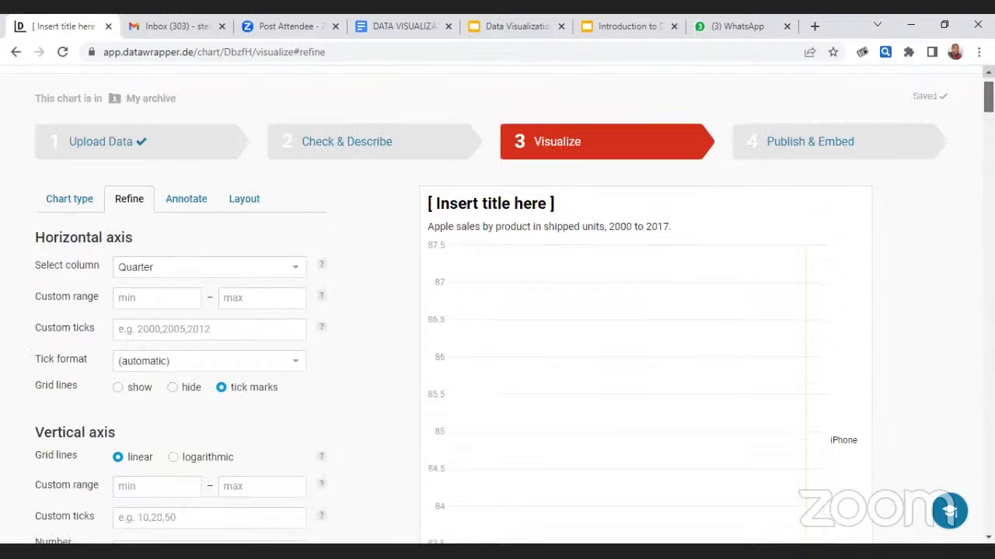
scroll(497, 311, down, 4)
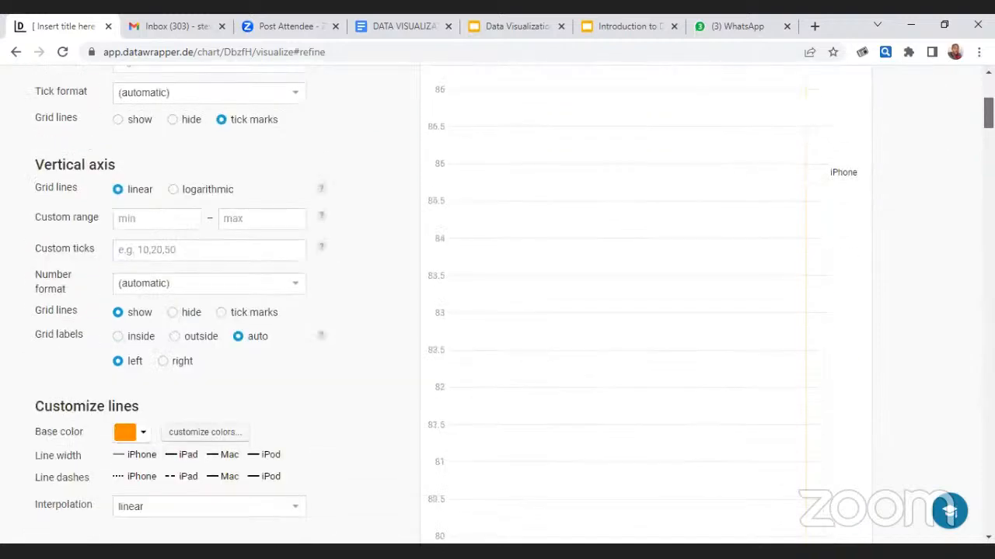
drag(989, 112, 967, 421)
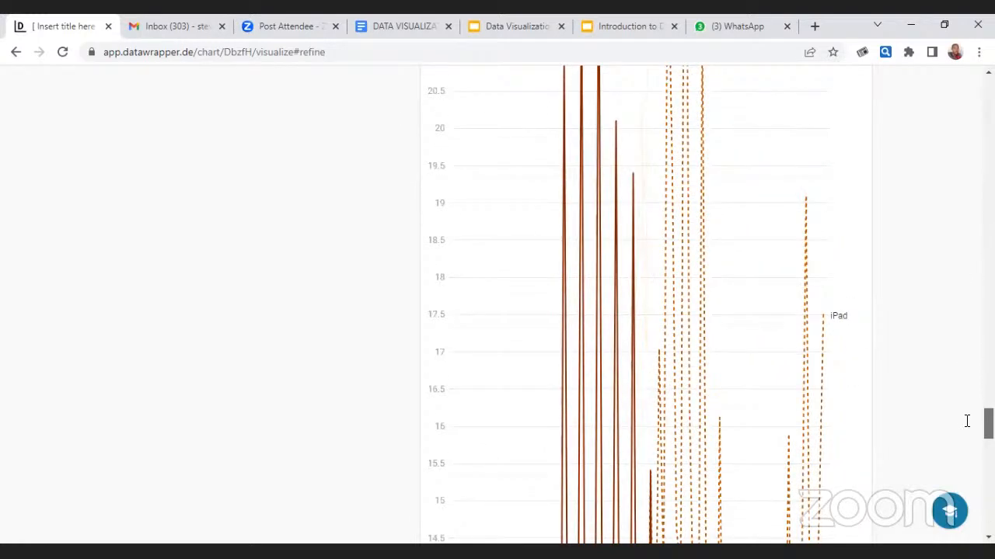
scroll(966, 421, down, 3)
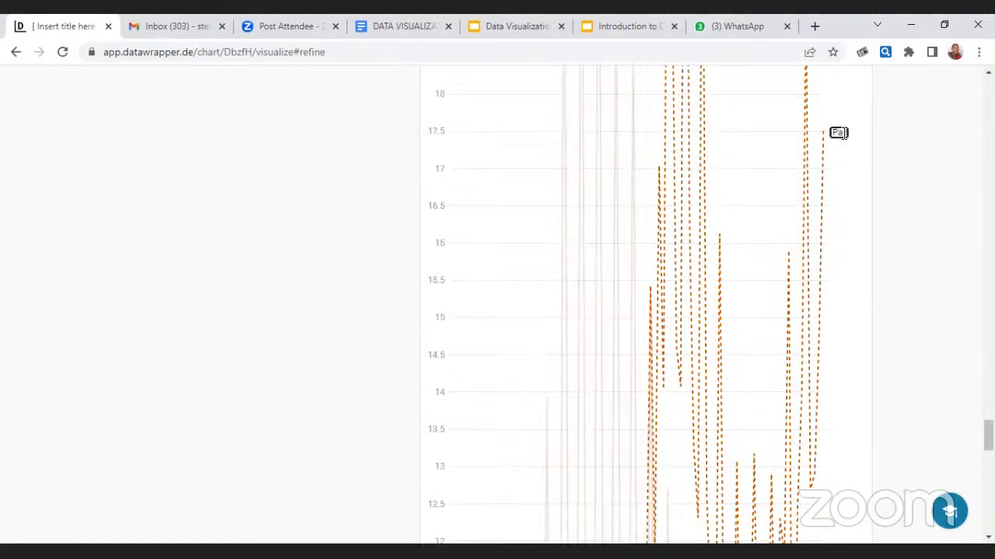
mouse_move(821, 115)
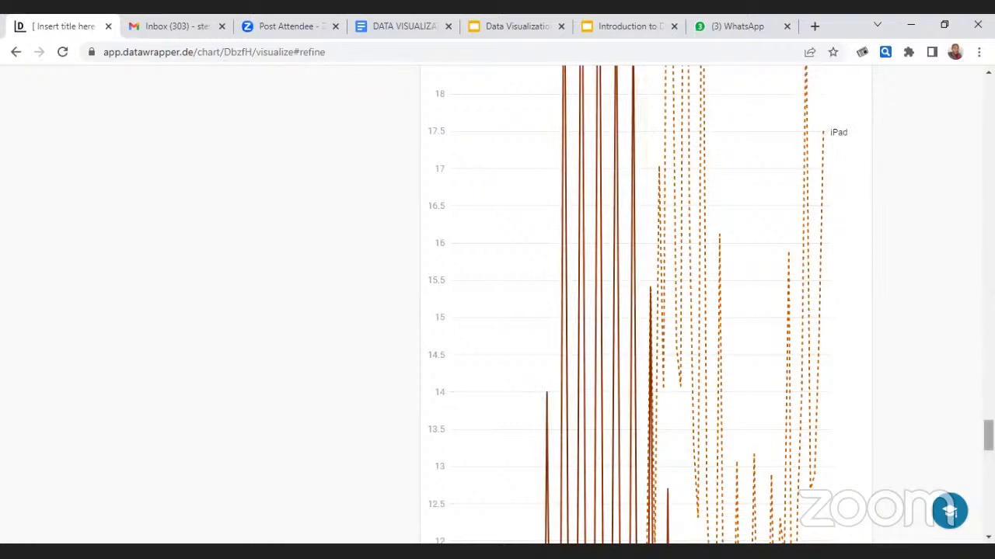
drag(989, 435, 989, 472)
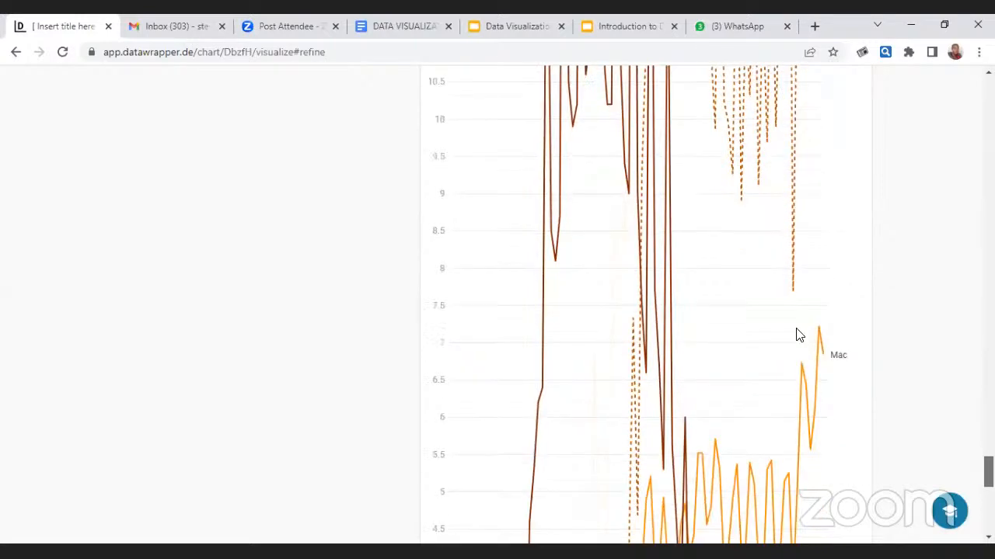
scroll(799, 335, down, 1)
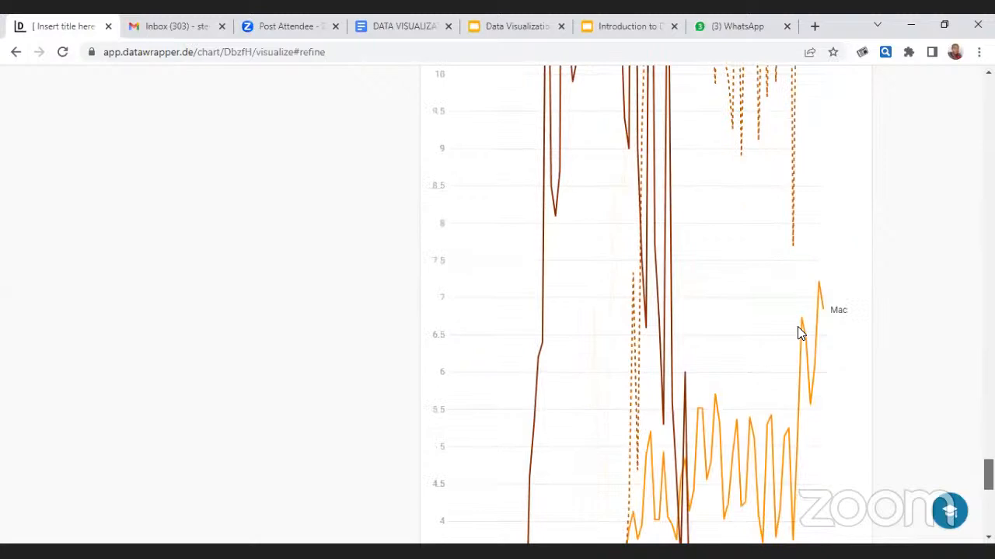
scroll(799, 335, down, 1)
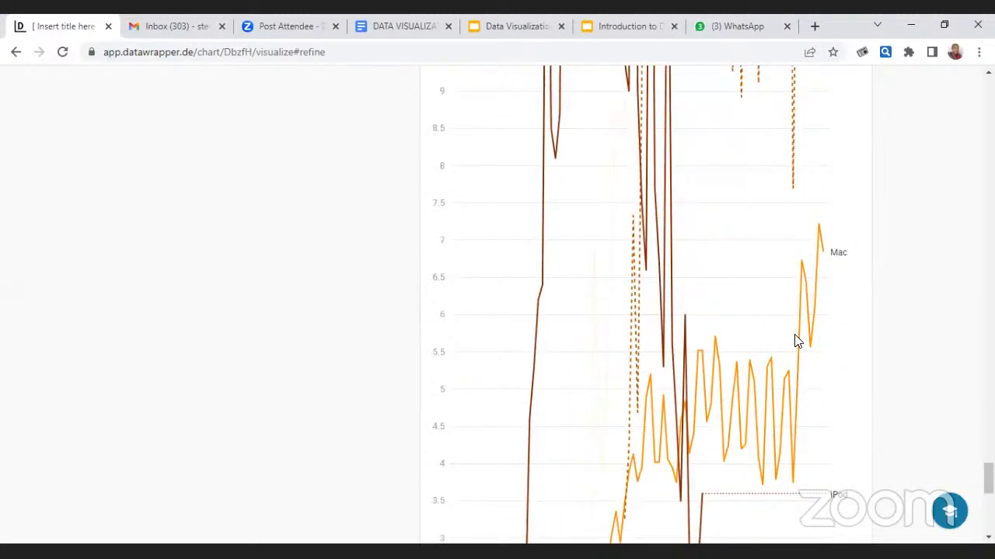
scroll(798, 342, down, 3)
drag(988, 489, 989, 131)
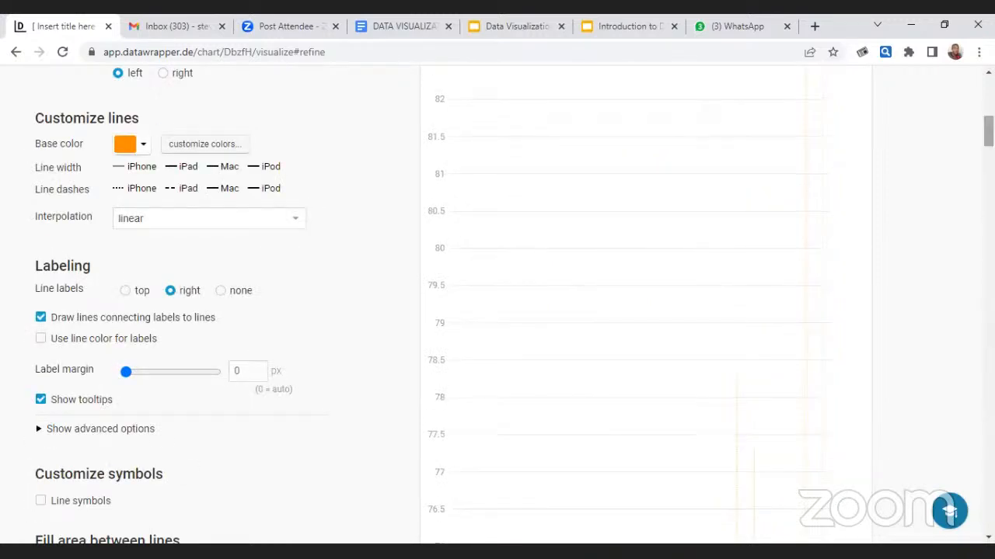
drag(989, 130, 989, 120)
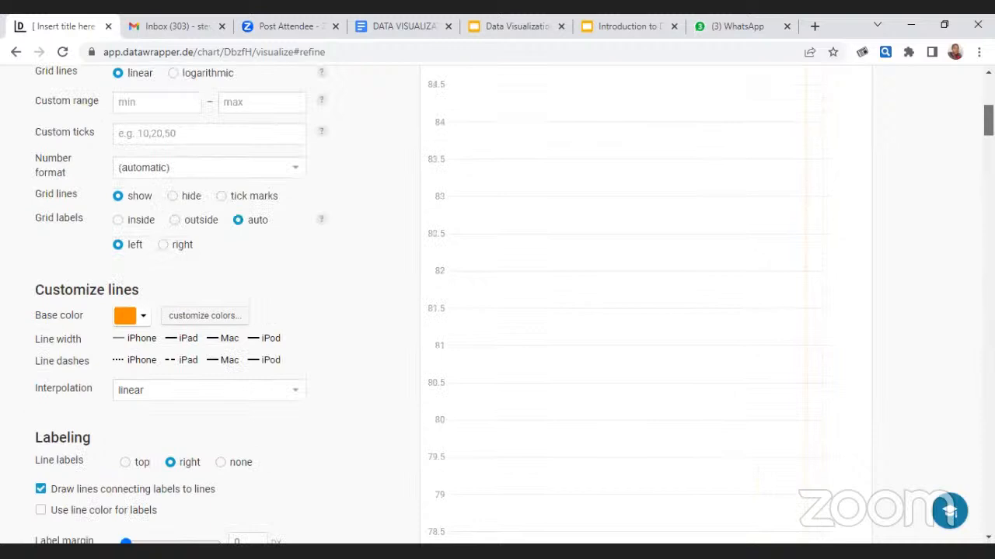
scroll(498, 310, down, 15)
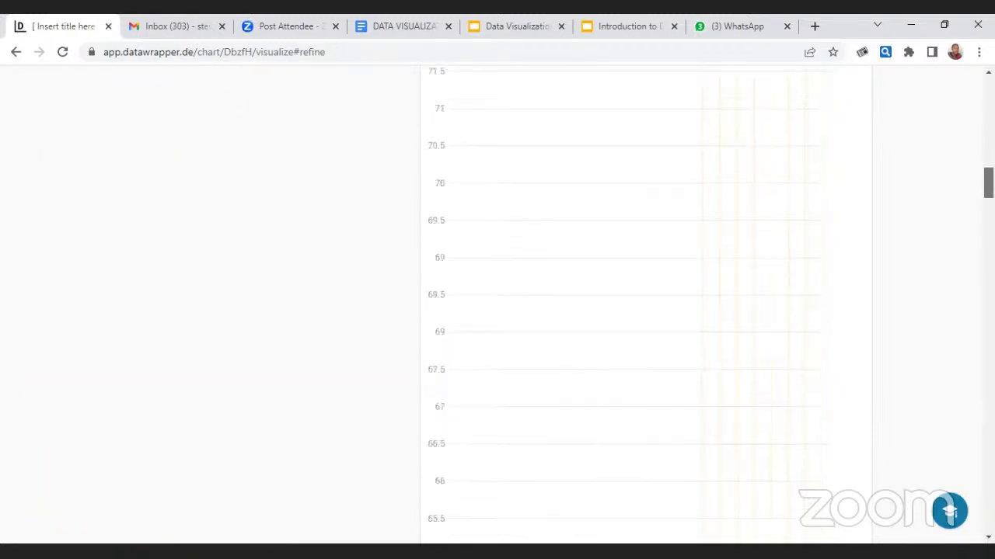
scroll(497, 311, down, 20)
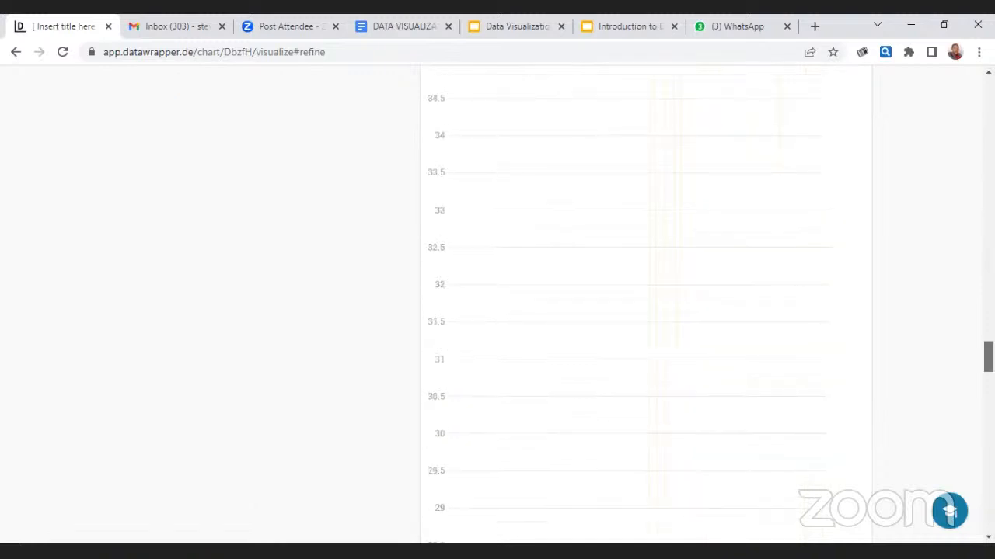
scroll(831, 335, down, 20)
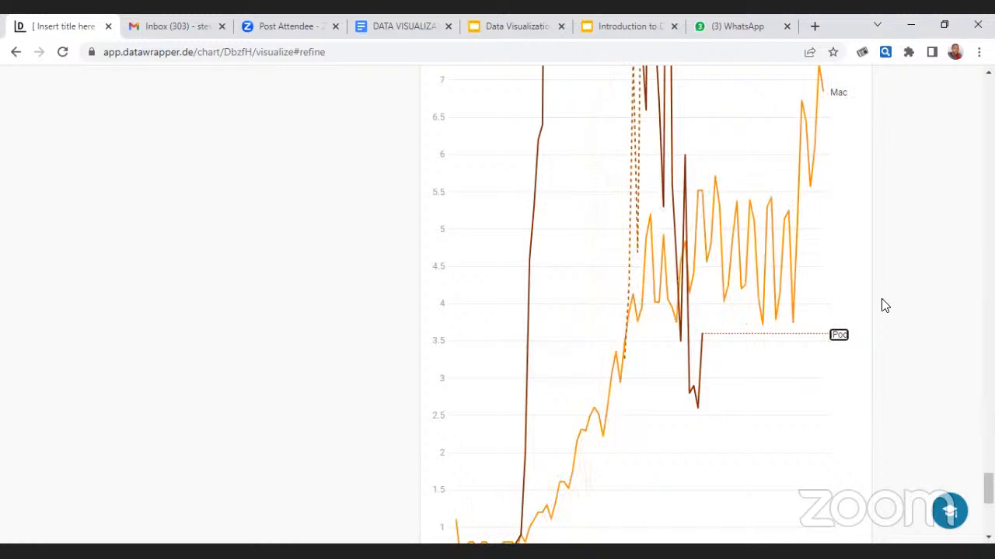
scroll(970, 240, up, 10)
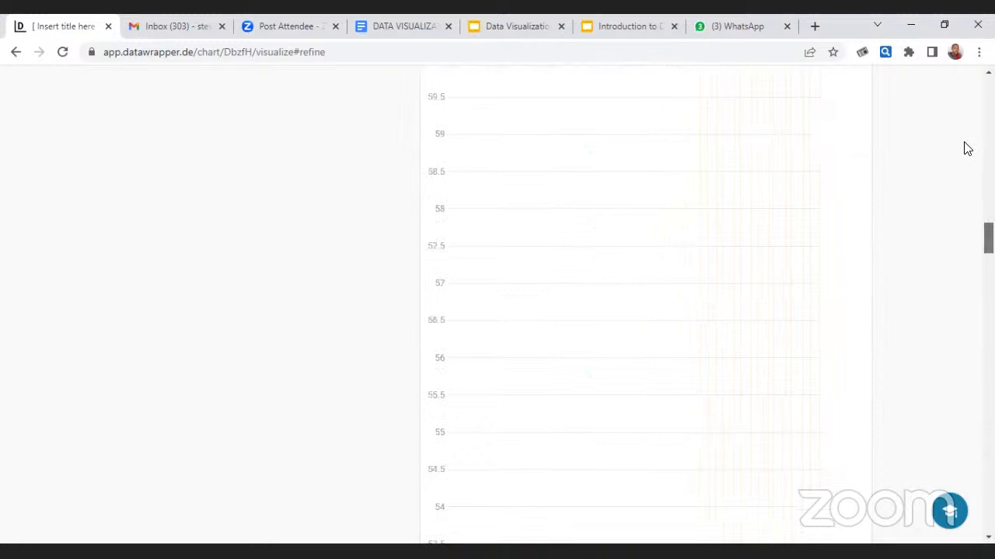
scroll(813, 135, up, 10)
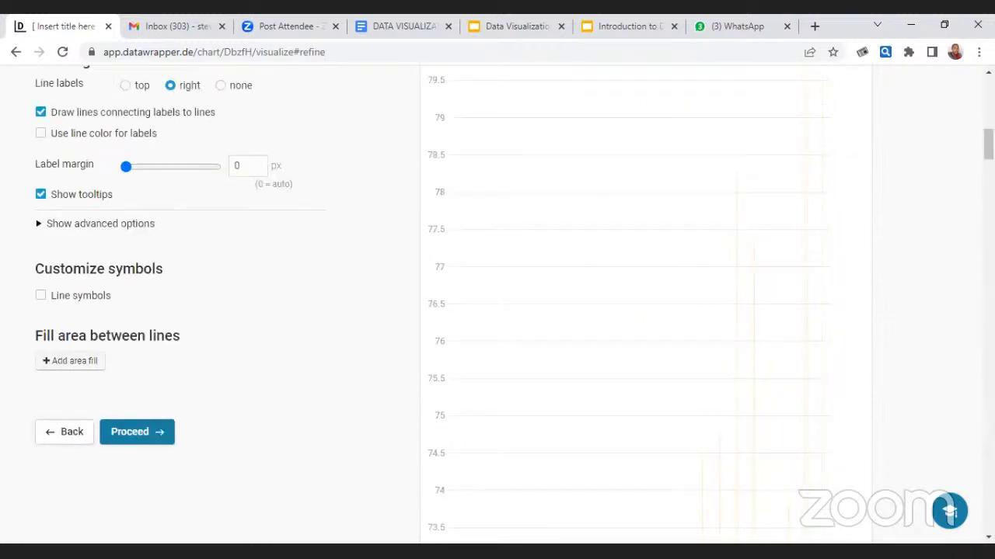
- Turn off the lines connecting labels to the chart lines and use the line color for the labels
click(40, 112)
mouse_move(987, 145)
mouse_down()
mouse_move(988, 499)
mouse_move(987, 481)
mouse_up()
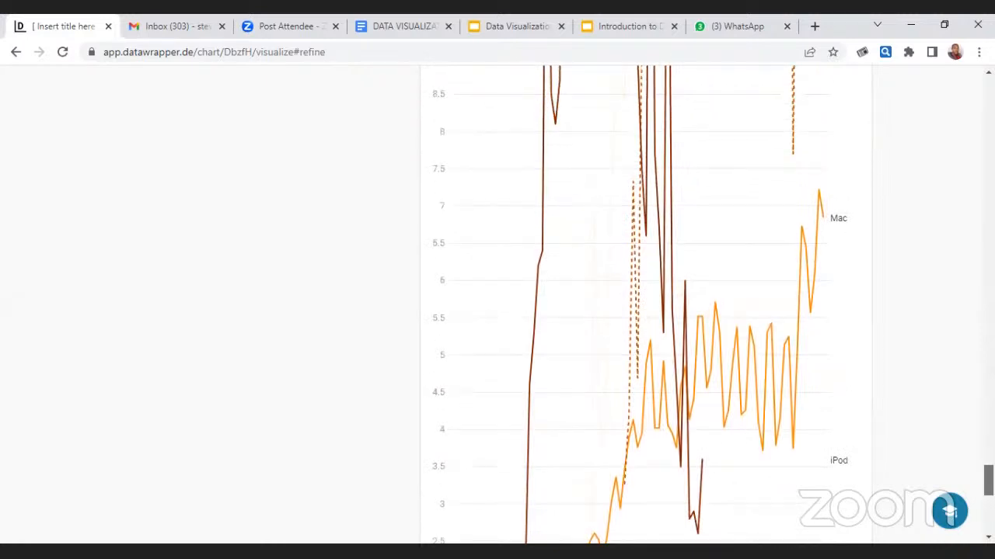
drag(987, 481, 988, 138)
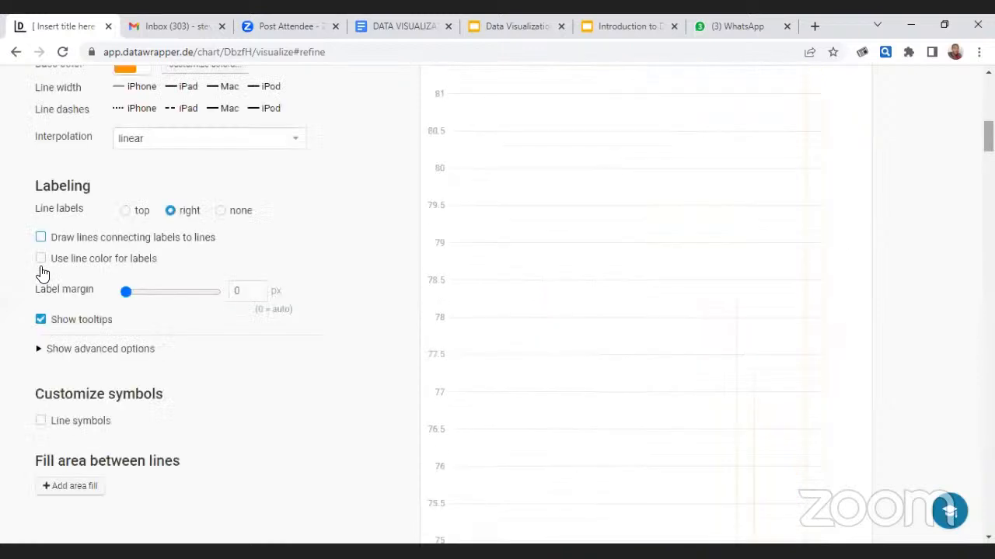
click(41, 258)
- Try customizing the tooltip formats in the advanced labeling options, and turn the customization back off
click(54, 349)
click(52, 374)
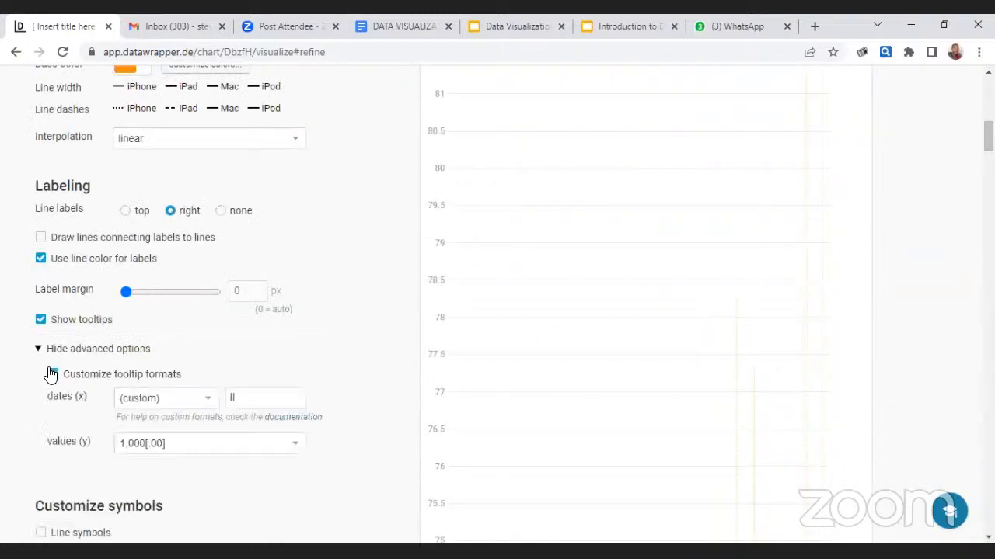
click(52, 373)
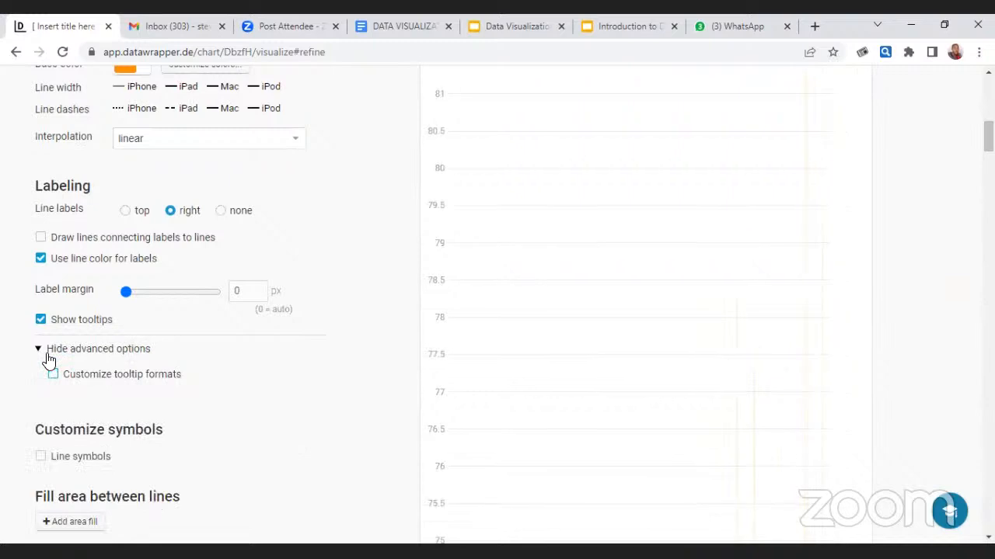
click(183, 352)
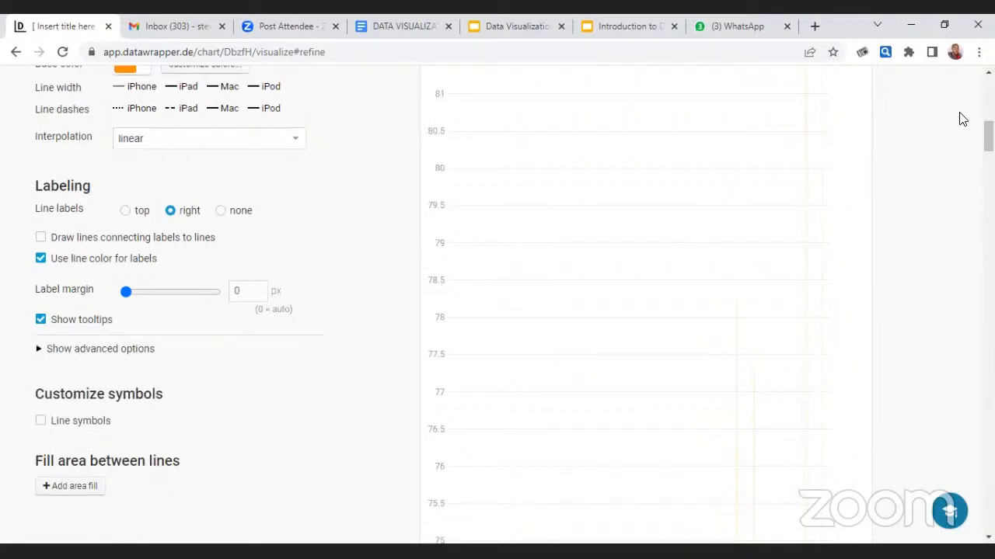
- Review the symbol and area fill settings, trying the line symbols option on and off
scroll(987, 137, down, 3)
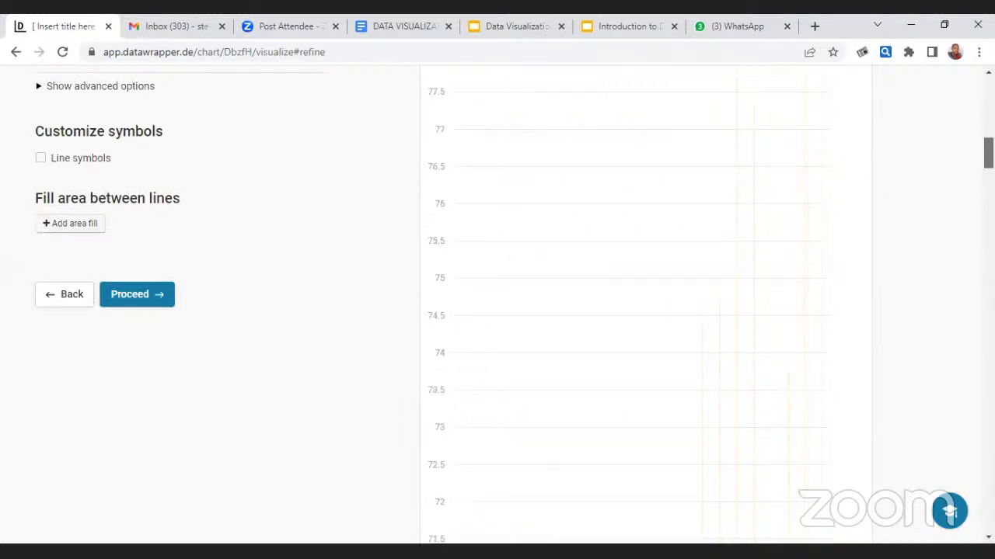
scroll(497, 310, down, 1)
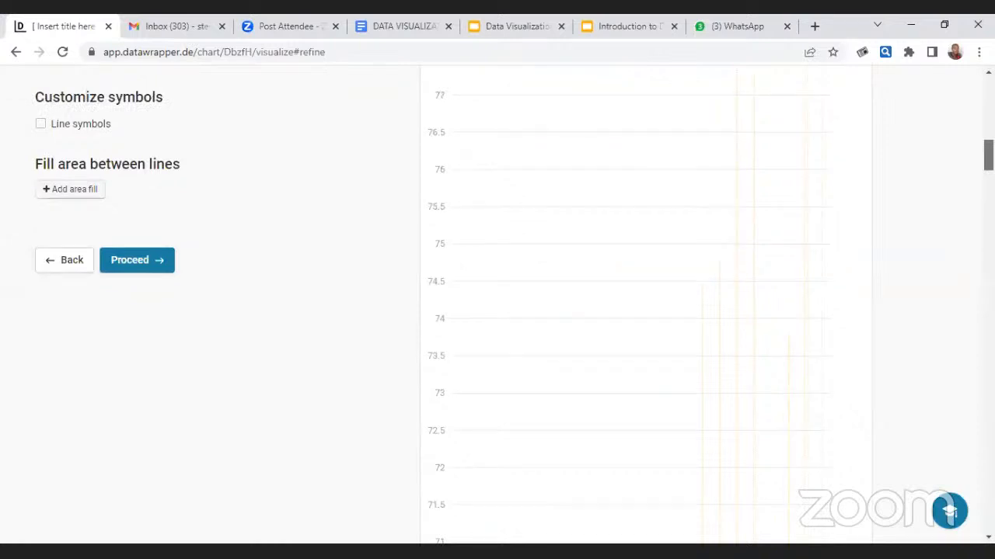
scroll(168, 216, up, 2)
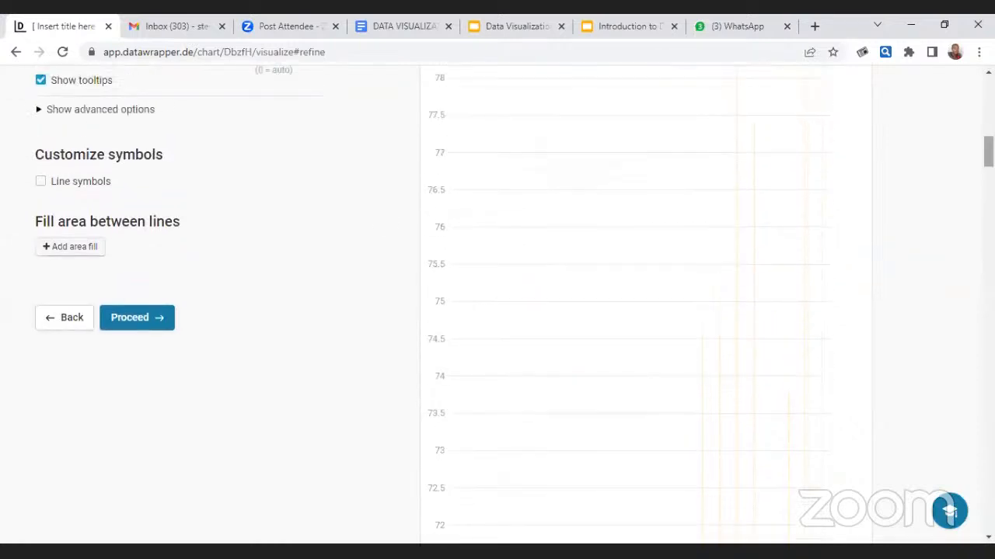
click(55, 183)
click(56, 183)
- Replace the placeholder chart title in the annotation settings with "Product Sales by year"
scroll(109, 288, up, 10)
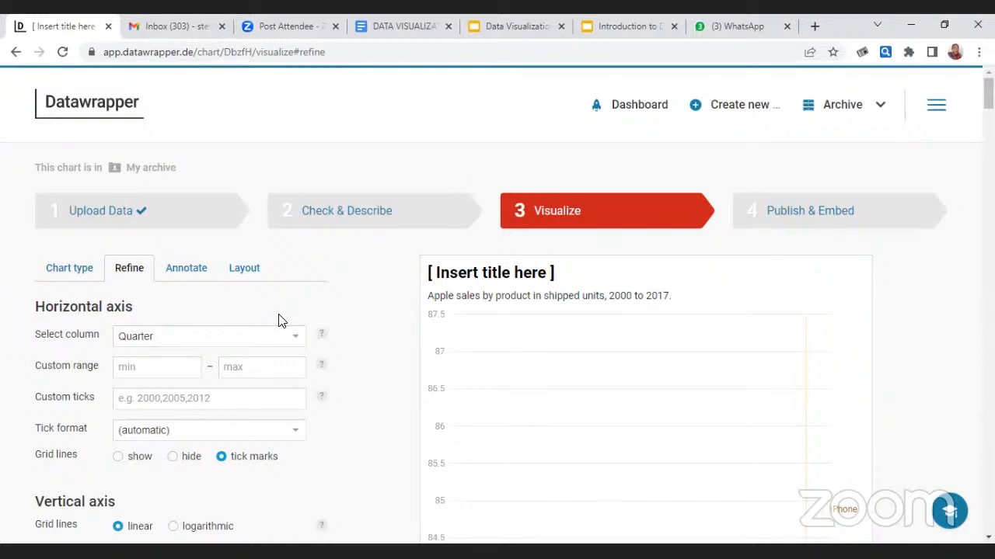
click(200, 270)
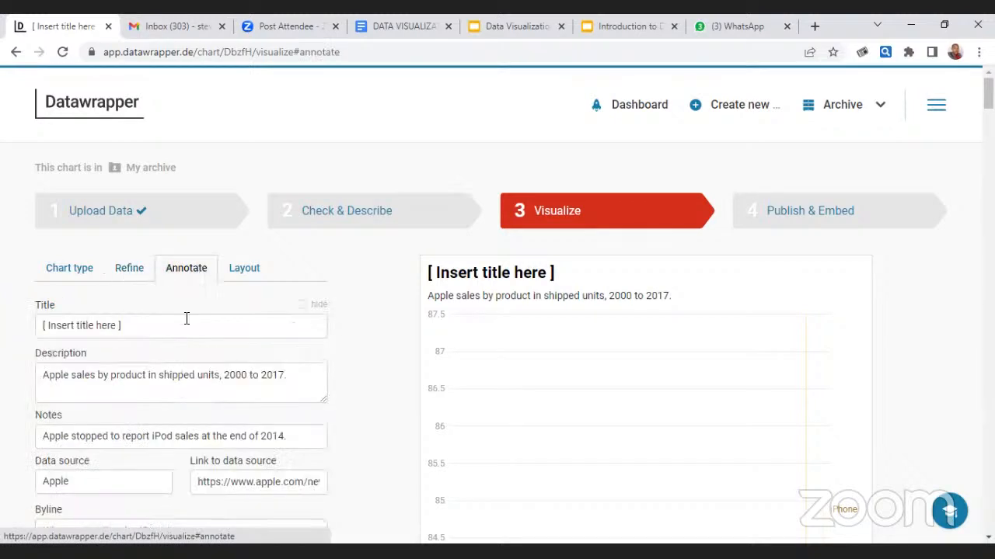
drag(44, 325, 118, 314)
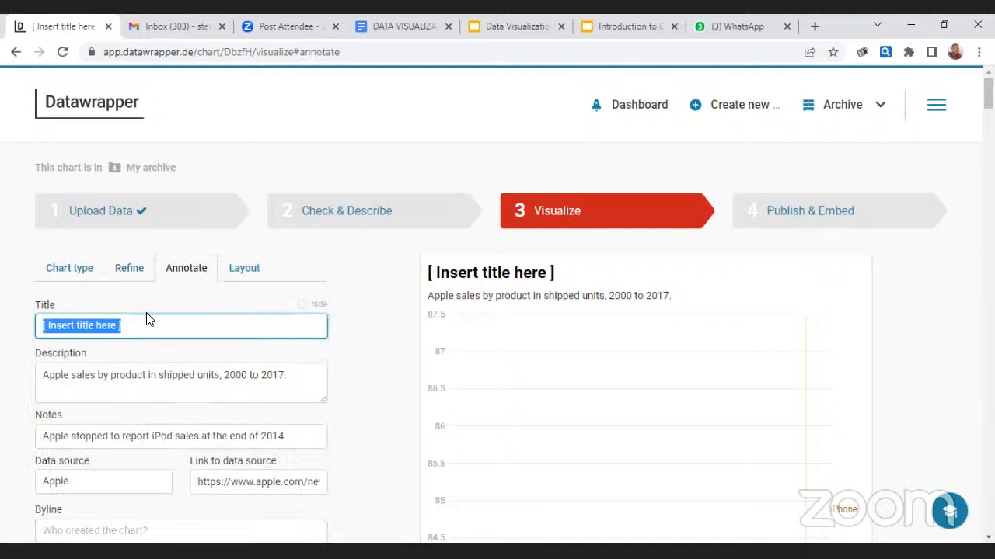
text(Produc)
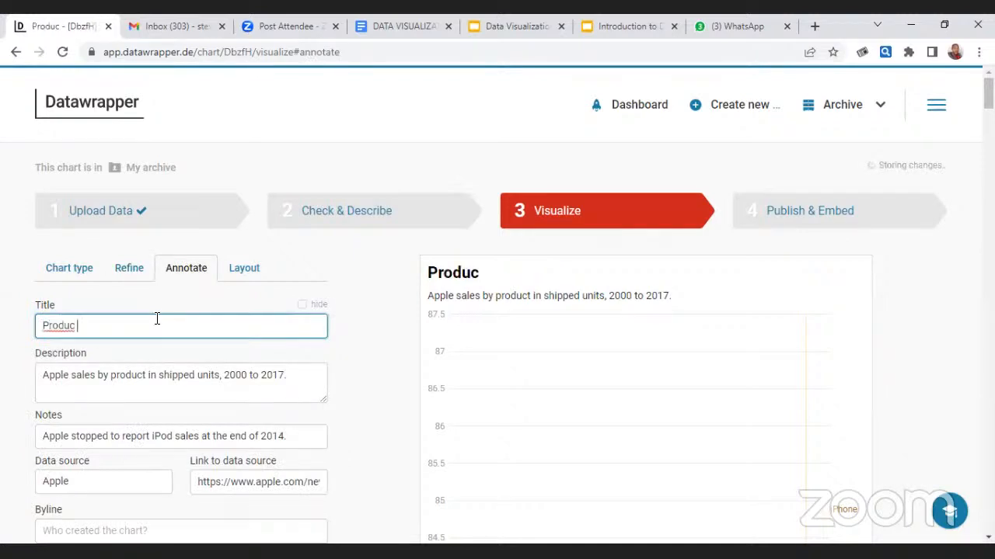
key(BackSpace)
text(t S)
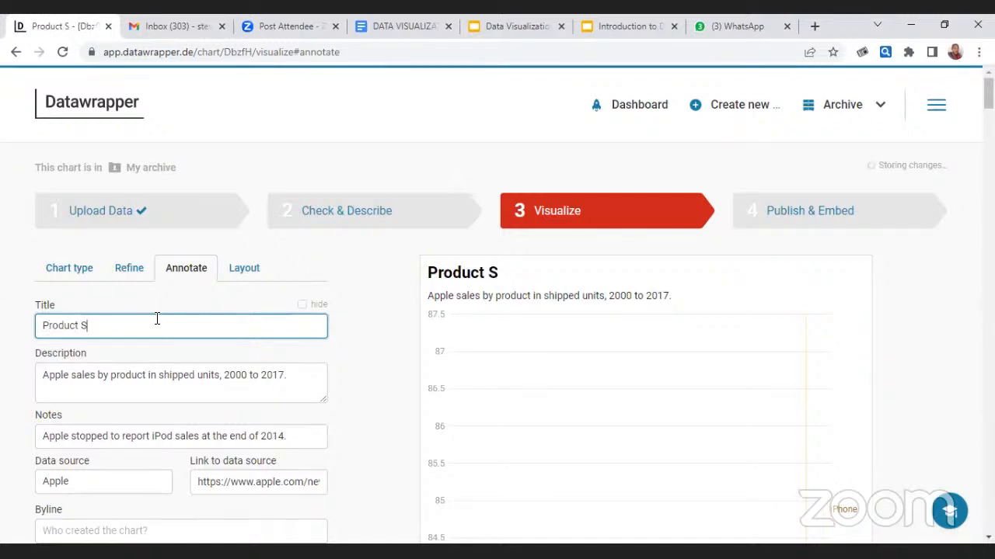
text(ale)
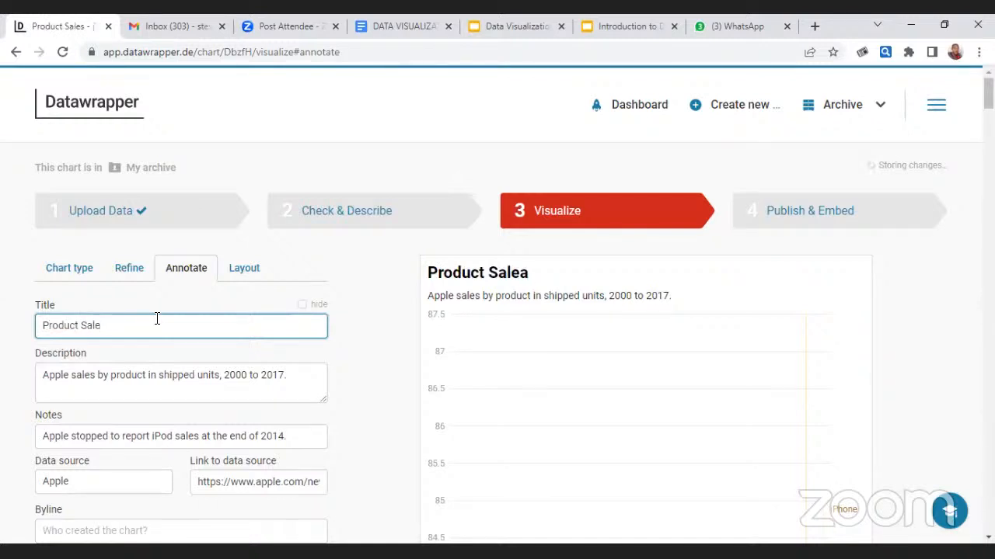
text(as by year)
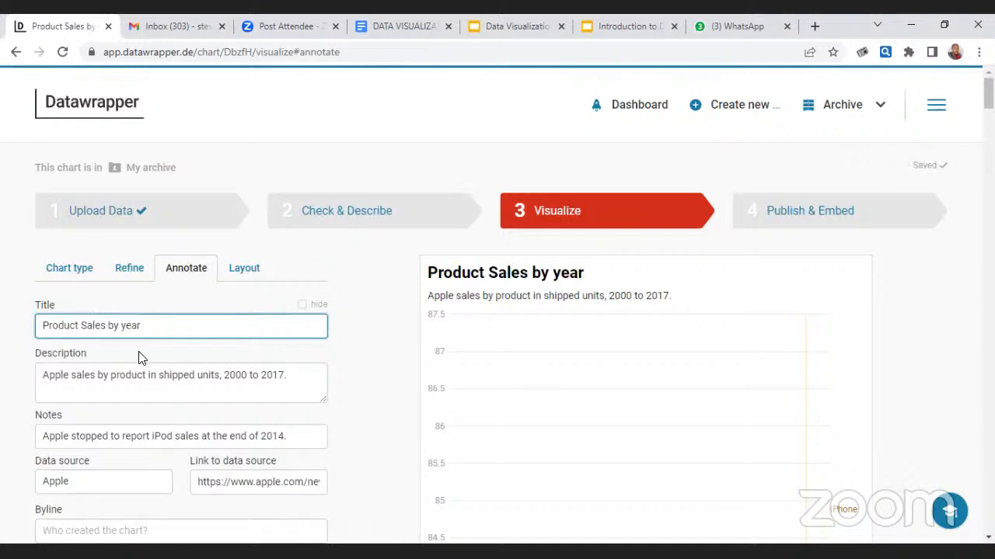
- Compare the chart's description text with the subtitle shown in the preview, leaving the wording as it is
click(130, 370)
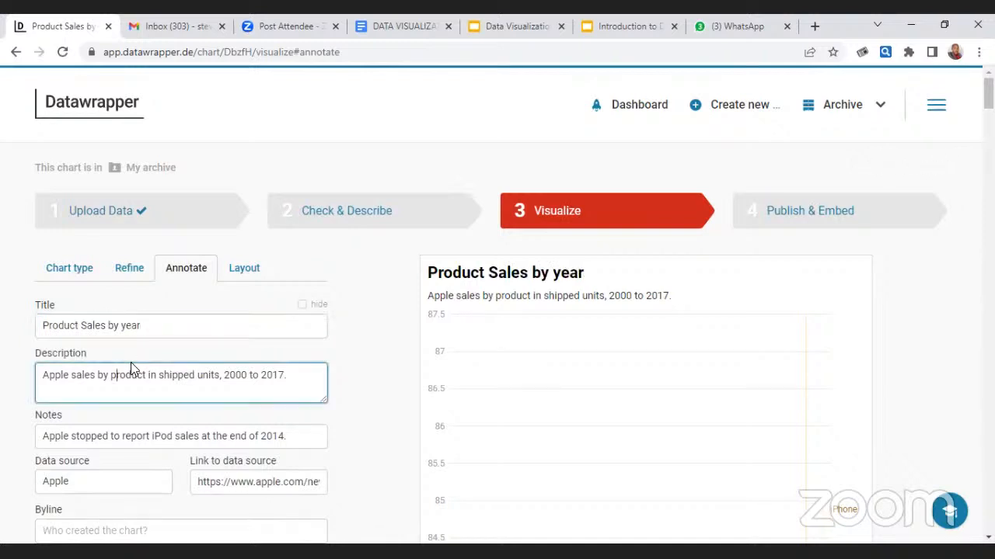
drag(428, 298, 532, 301)
click(412, 333)
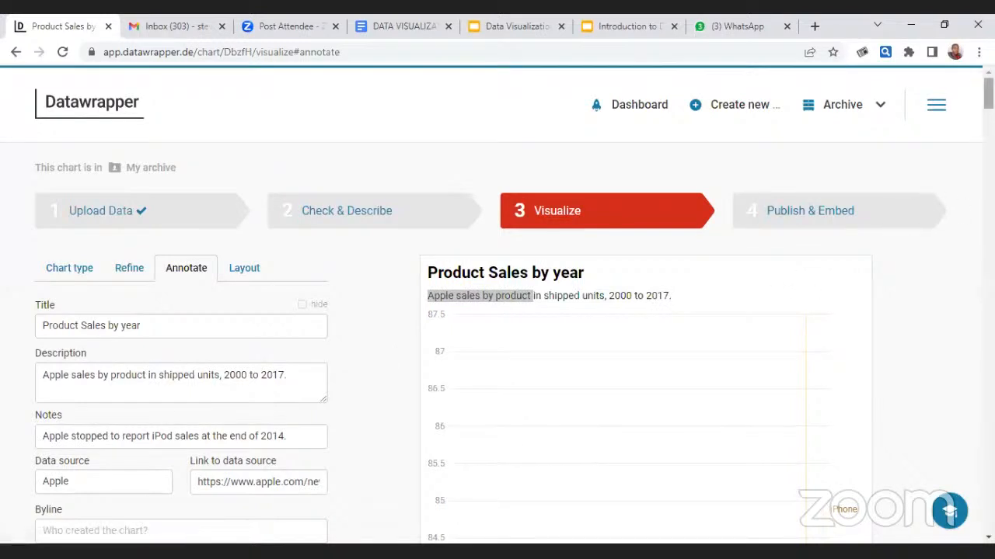
- Enter the chart creator's name as the byline in the annotation settings
scroll(610, 138, down, 3)
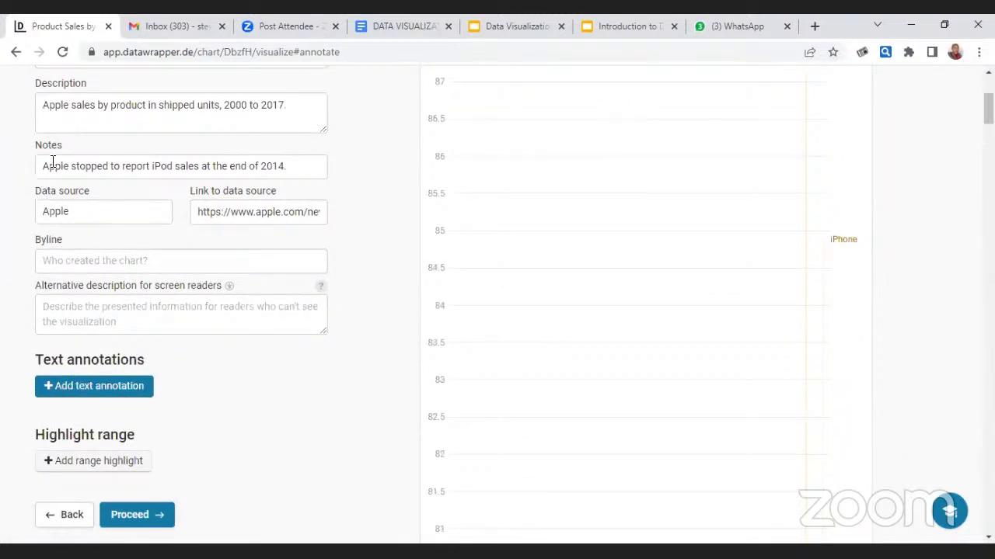
click(63, 259)
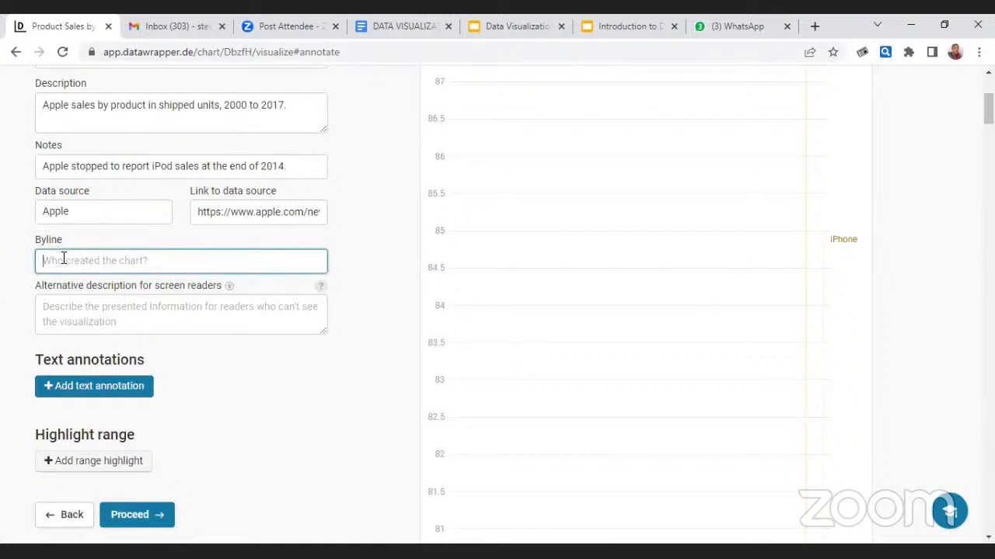
text(Steve DHN)
click(127, 283)
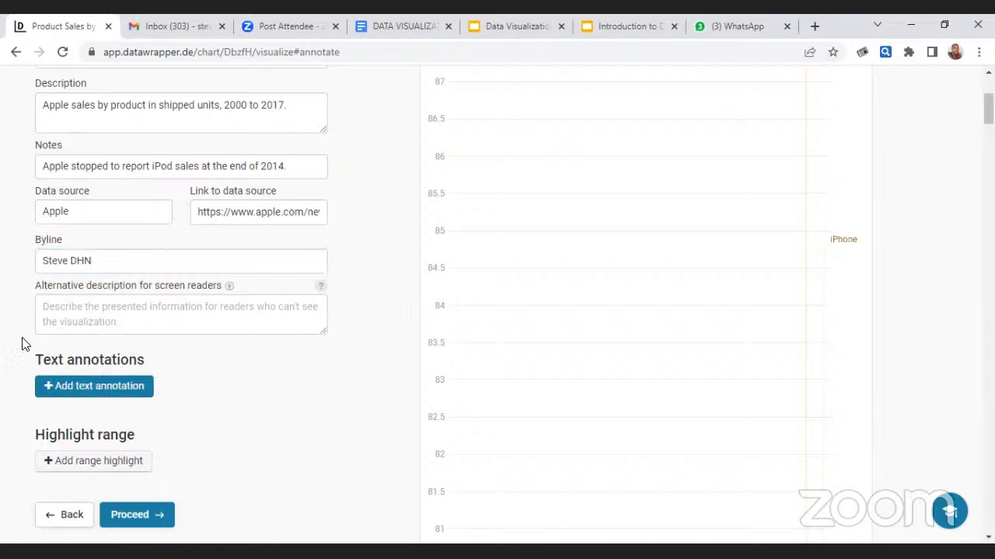
- Check how the byline, data source and note appear in the footer of the chart preview
drag(988, 108, 987, 513)
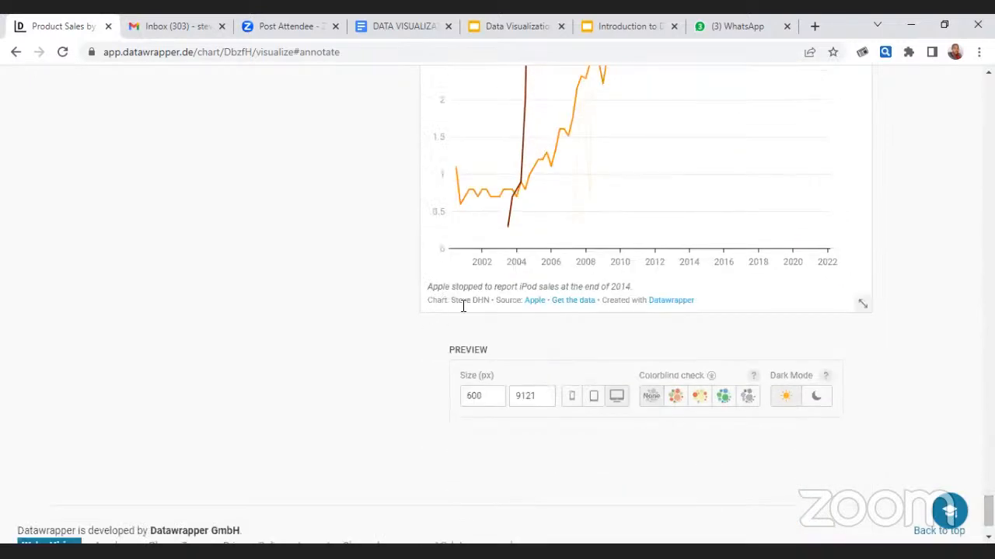
double_click(514, 303)
click(519, 305)
click(451, 287)
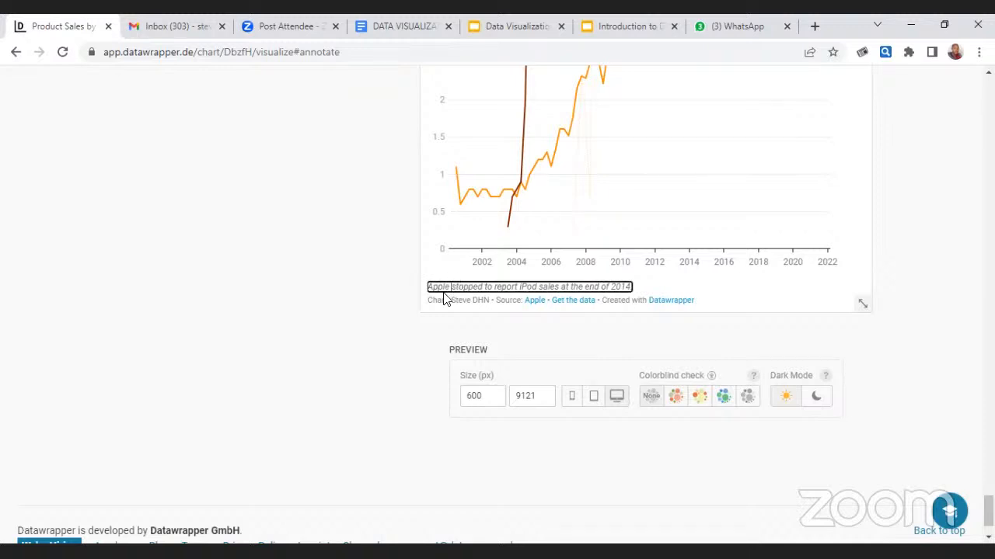
click(444, 300)
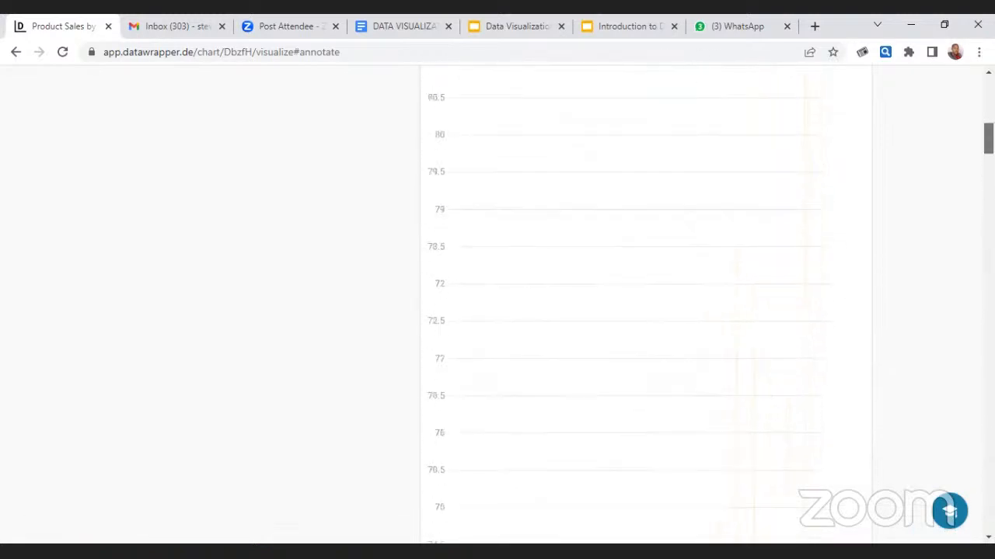
- Open the layout settings and review the available chart themes without choosing one
drag(989, 138, 989, 105)
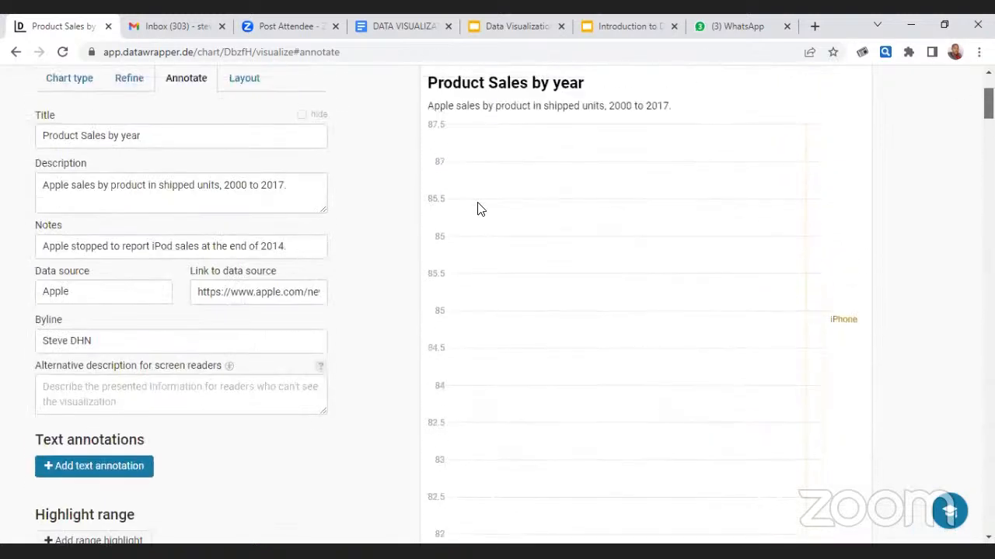
scroll(218, 278, up, 3)
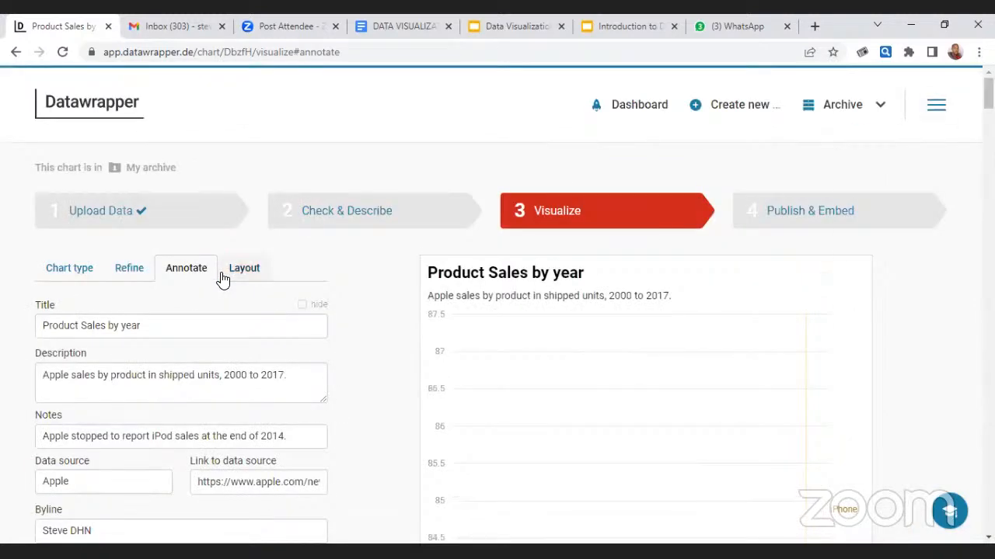
click(223, 279)
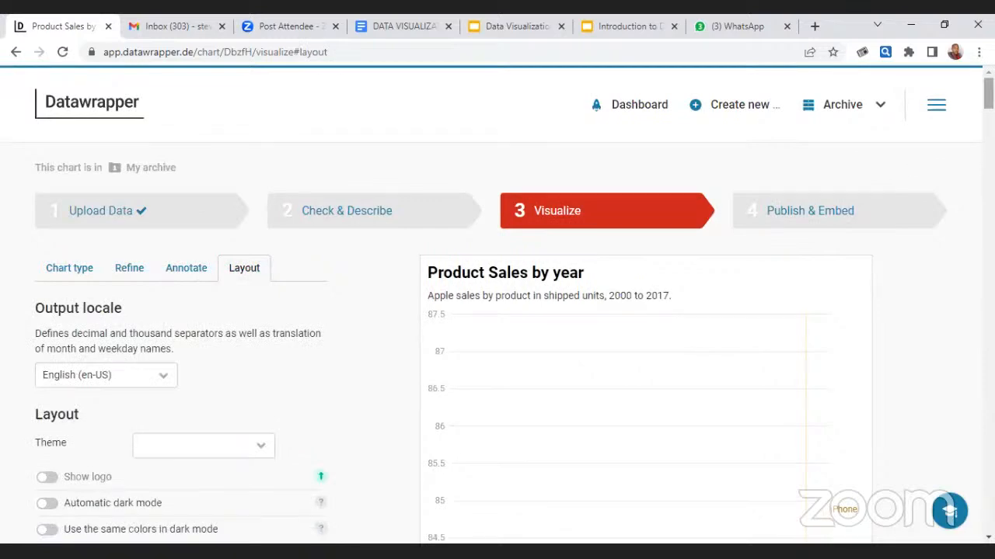
scroll(500, 222, down, 2)
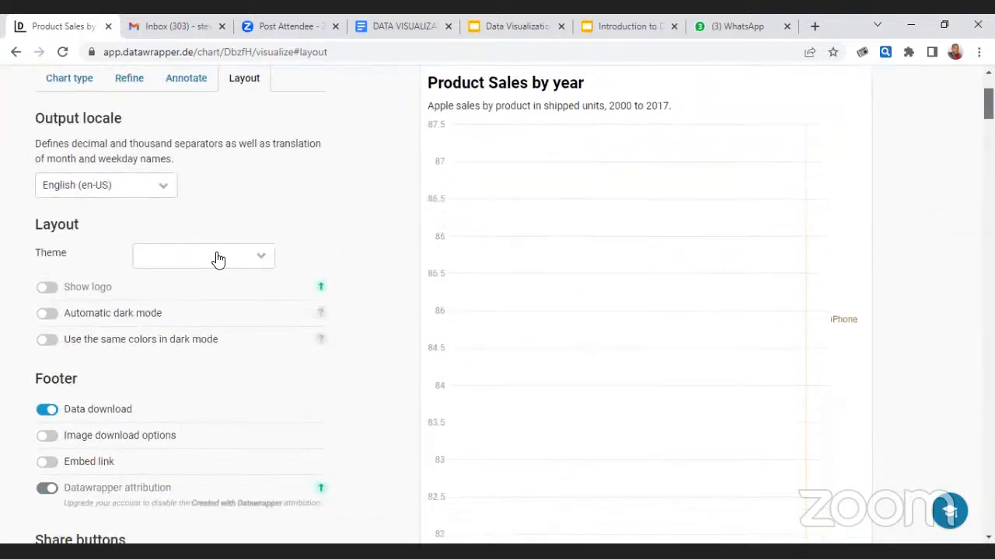
click(237, 267)
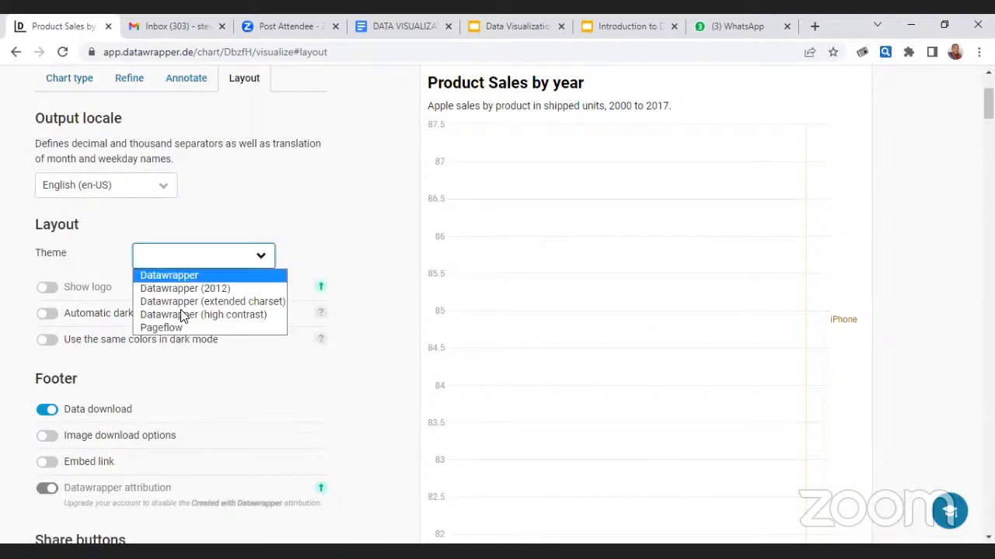
click(10, 469)
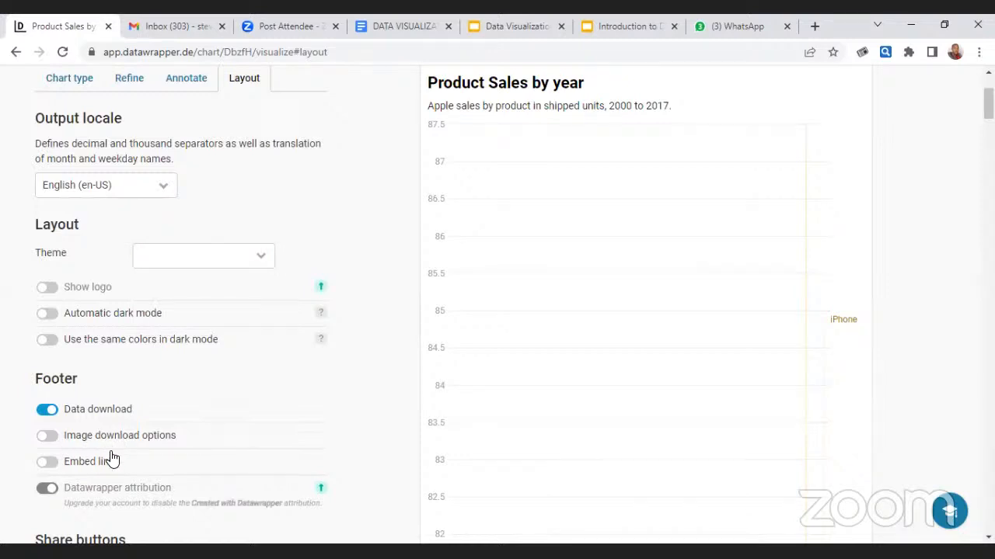
- Enable the image download options, the embed link and the social media share buttons for the chart
click(57, 437)
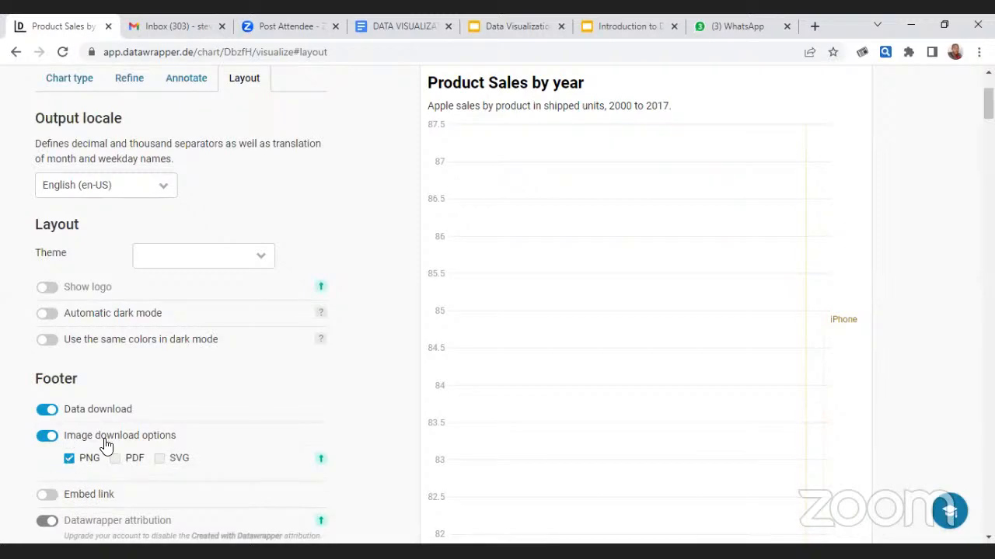
click(48, 495)
scroll(621, 263, down, 3)
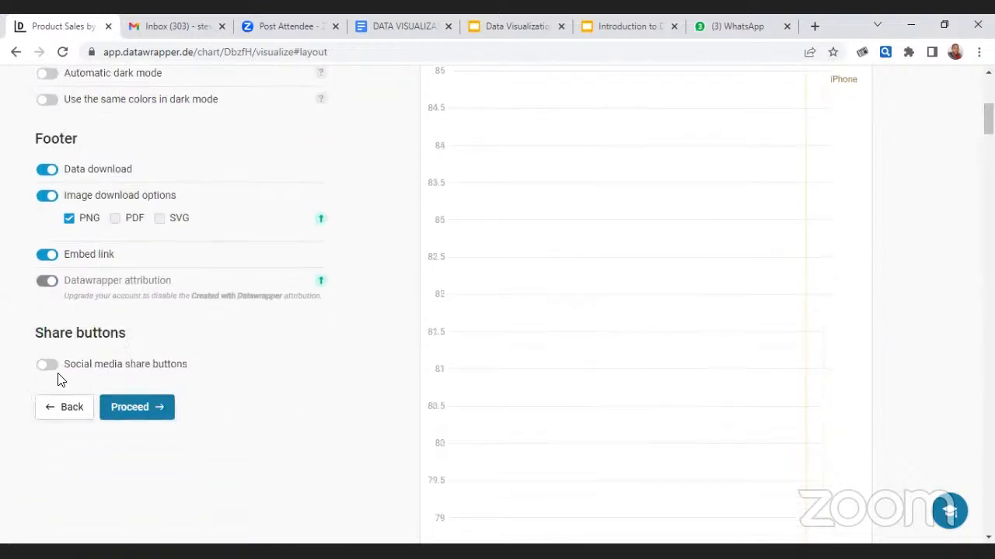
click(48, 364)
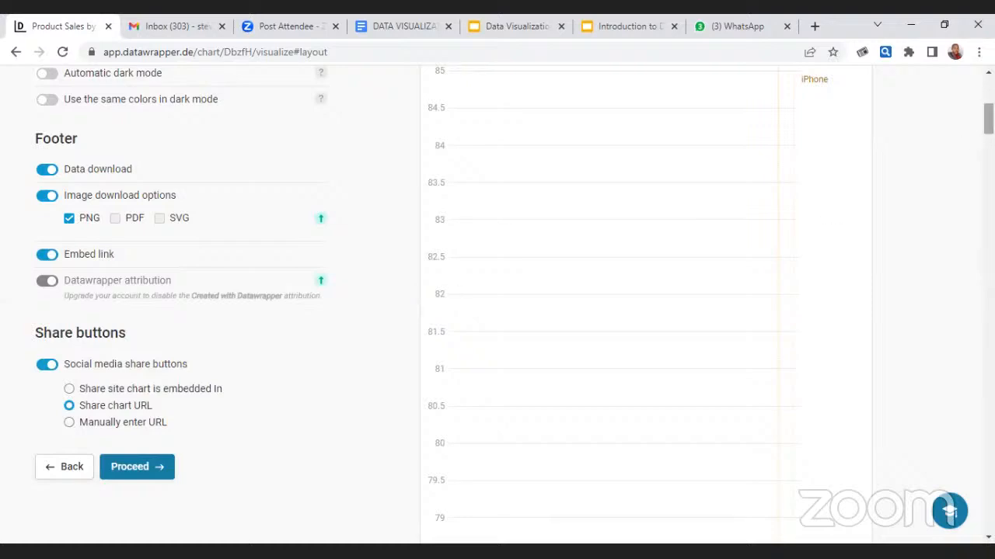
mouse_move(988, 119)
mouse_down()
mouse_move(988, 514)
mouse_move(989, 104)
mouse_up()
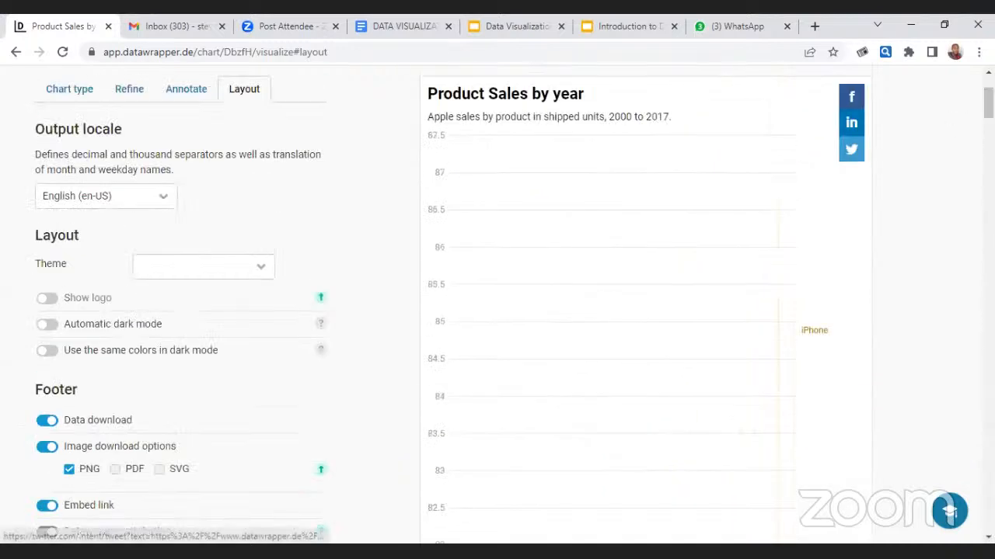
- Try a preview height of 50000 px and inspect the stretched chart from top to bottom
drag(988, 102, 988, 516)
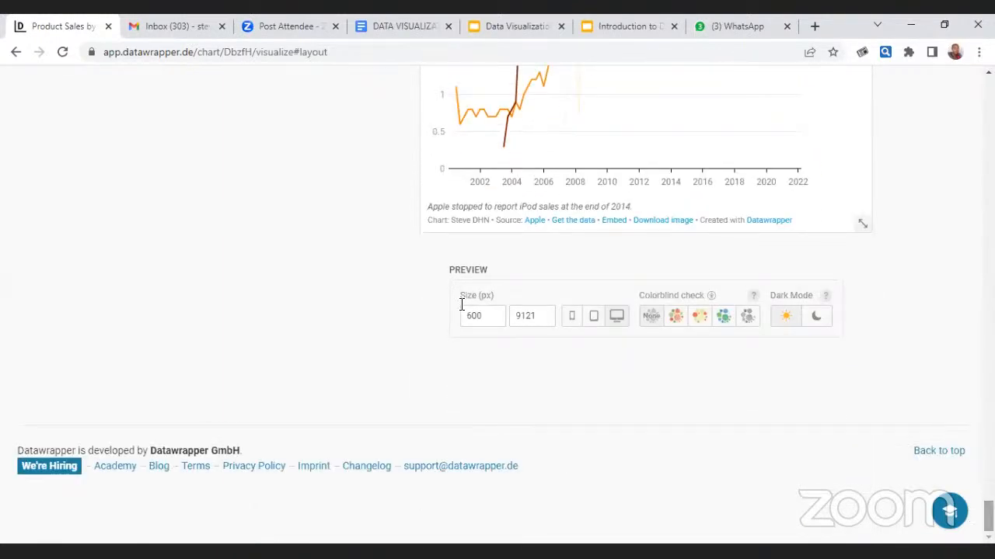
click(541, 313)
click(541, 319)
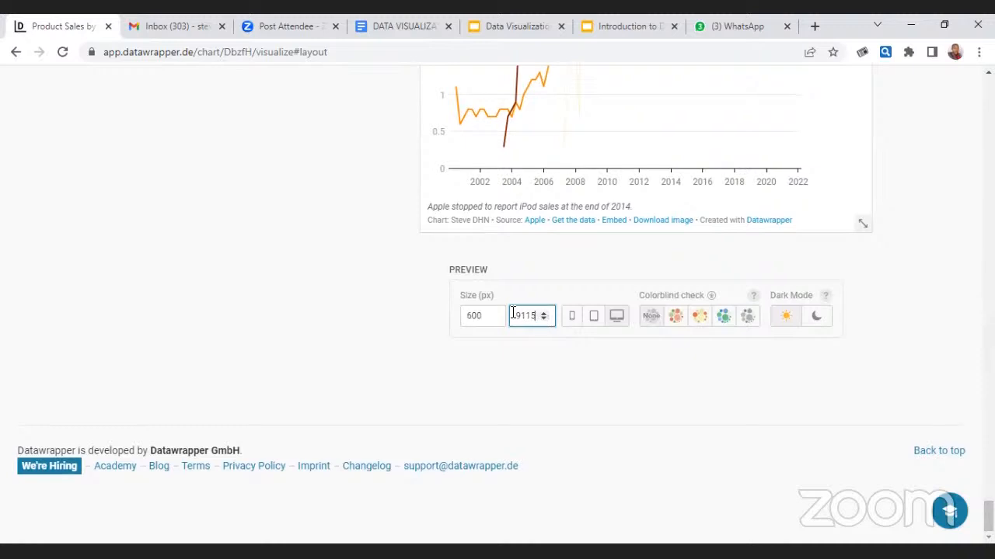
double_click(513, 314)
text(500)
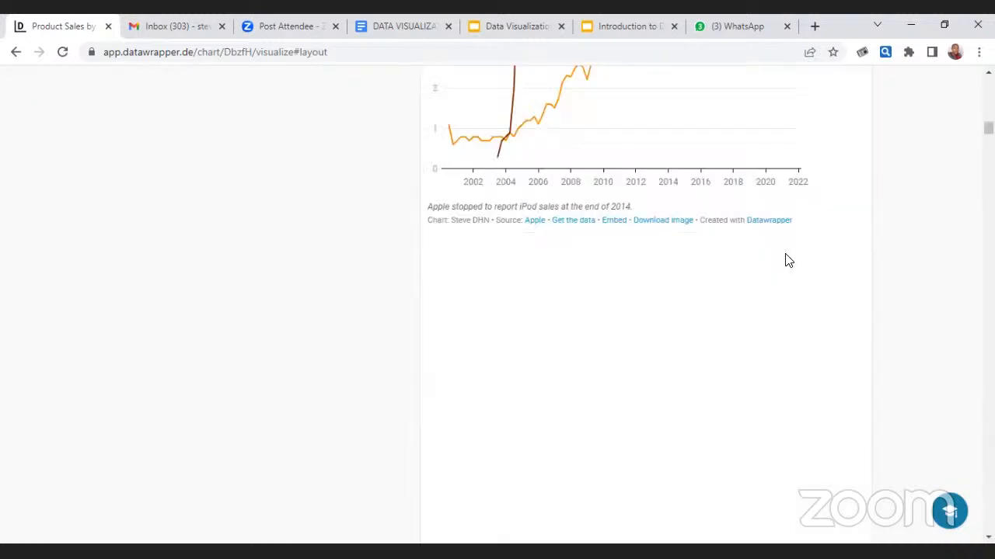
drag(988, 129, 987, 86)
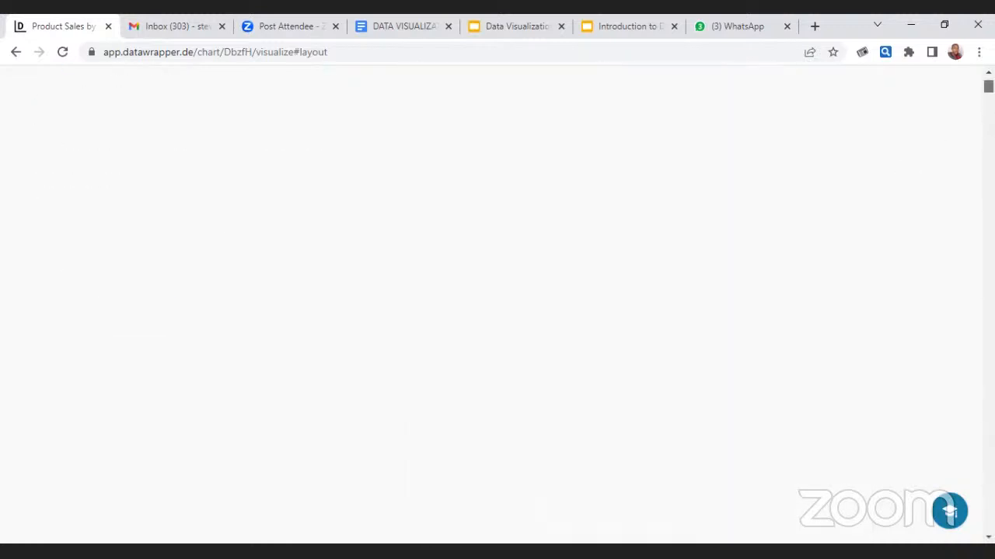
scroll(498, 311, up, 5)
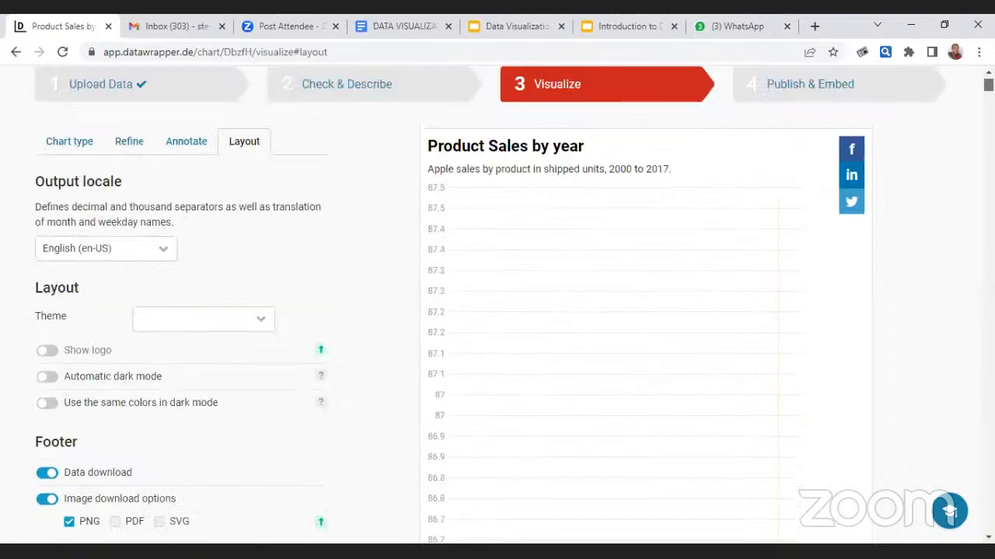
scroll(497, 311, down, 8)
scroll(821, 240, up, 8)
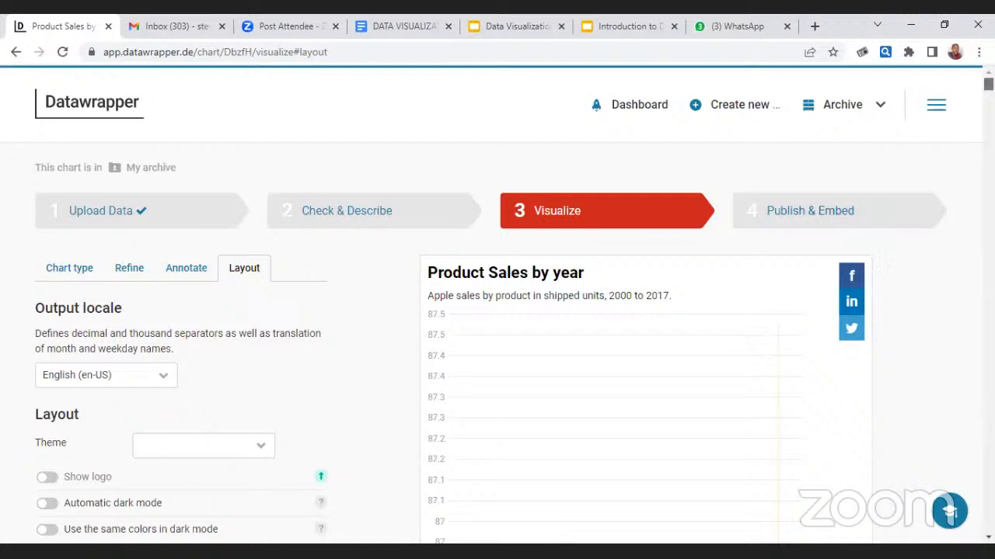
drag(988, 84, 988, 525)
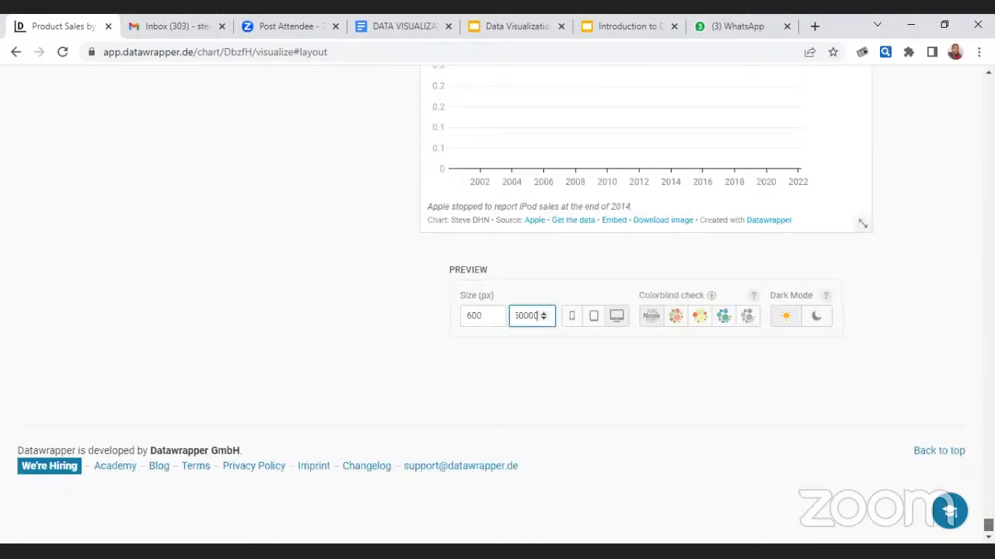
mouse_move(988, 525)
mouse_down()
mouse_move(987, 430)
mouse_move(988, 525)
mouse_up()
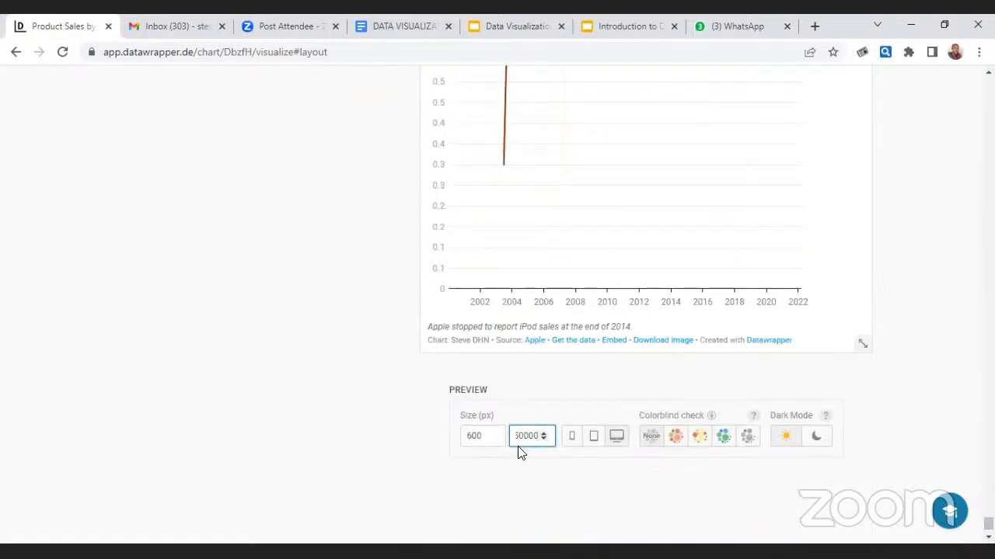
- Reduce the preview height in stages to 5000, 3000 and 1000 px
key(BackSpace)
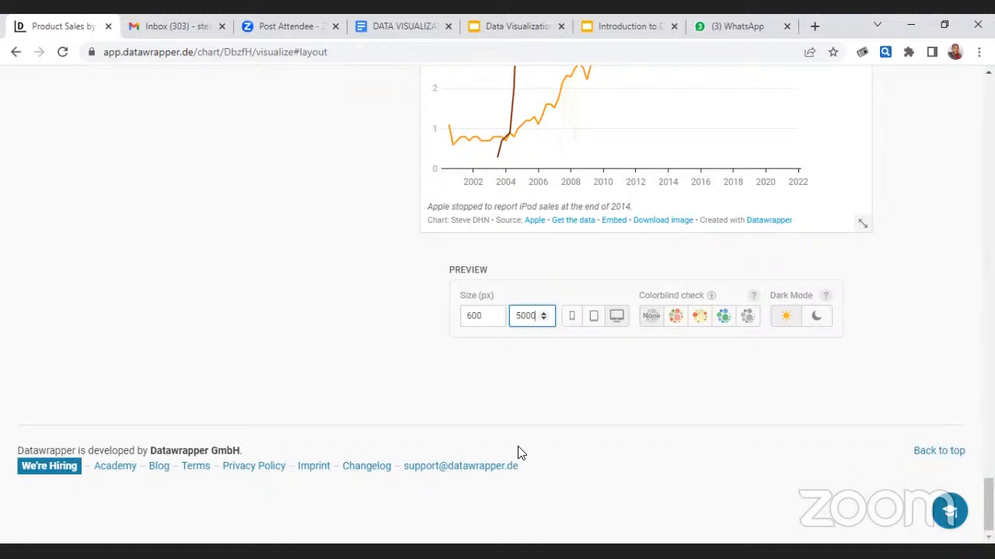
key(Left)
key(Left)
key(Left)
key(BackSpace)
text(3)
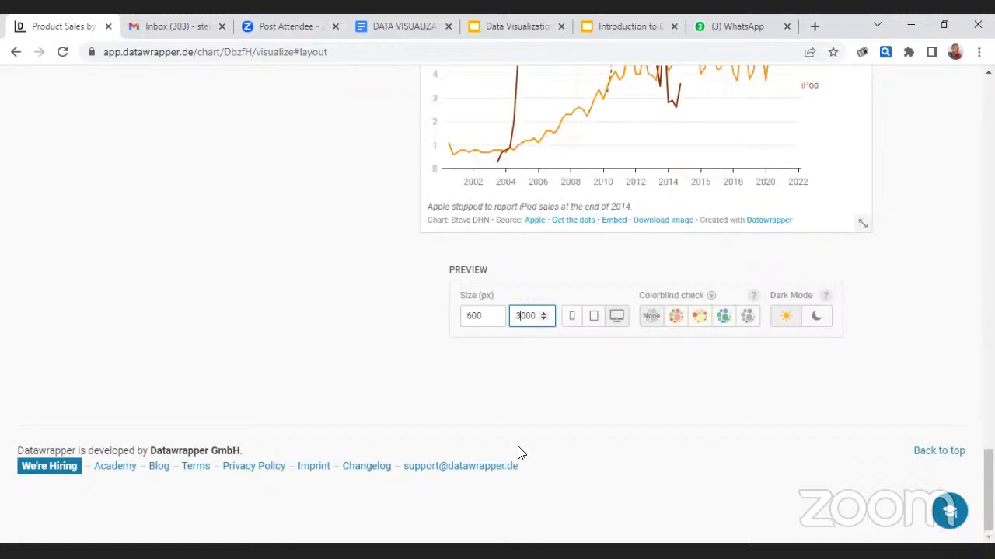
key(BackSpace)
text(1)
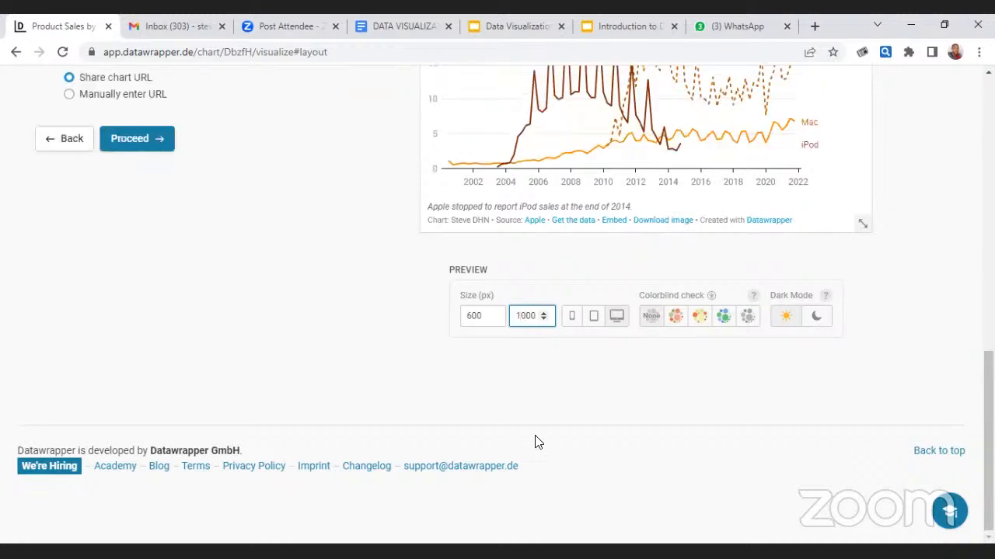
- Try a preview size of 700 px wide by 800 px high
mouse_move(988, 424)
mouse_down()
mouse_move(989, 190)
mouse_move(988, 423)
mouse_up()
key(Delete)
key(Delete)
text(8)
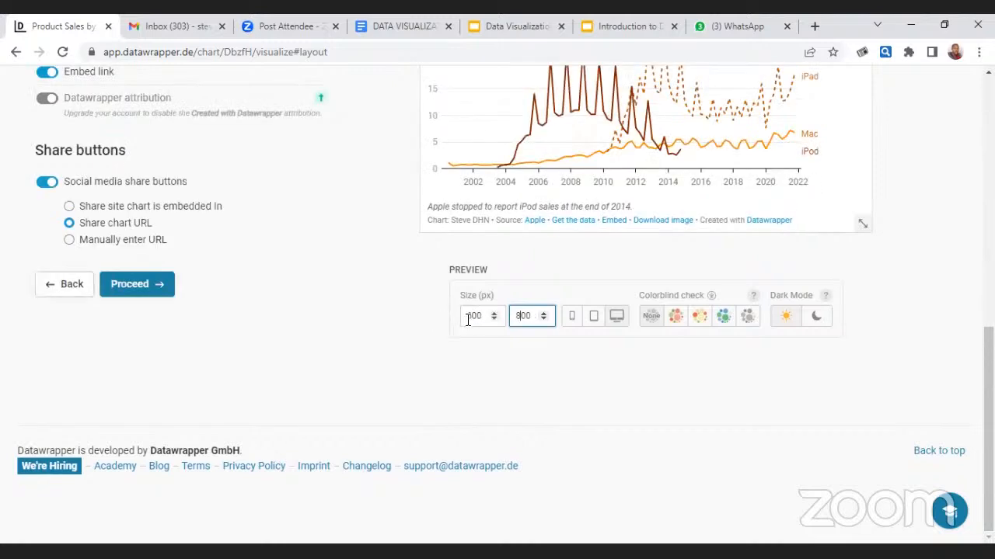
click(470, 317)
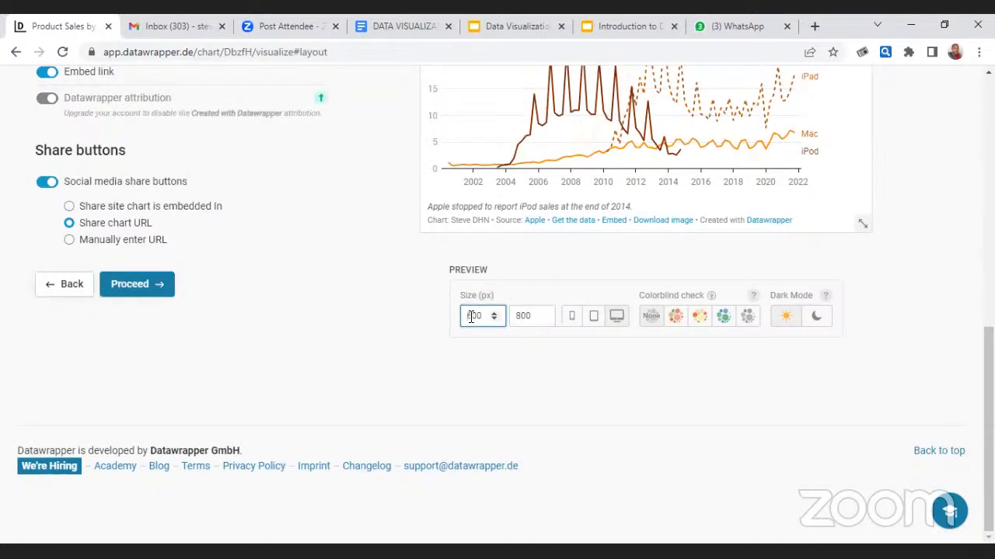
key(Delete)
text(7)
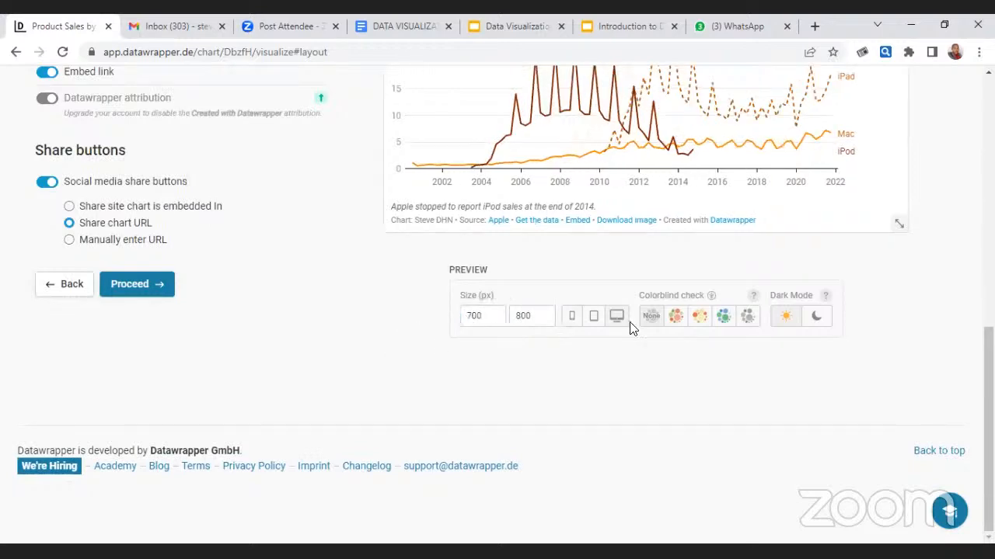
drag(988, 364, 988, 313)
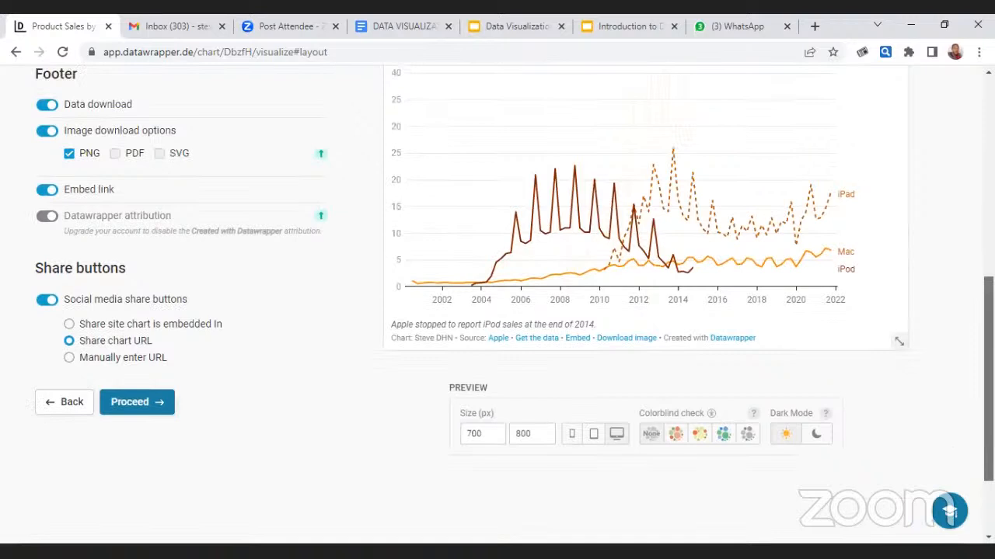
- Set the chart preview size to 600 px wide by 500 px high
mouse_move(988, 377)
mouse_down()
mouse_move(989, 271)
mouse_move(989, 385)
mouse_up()
click(470, 407)
key(BackSpace)
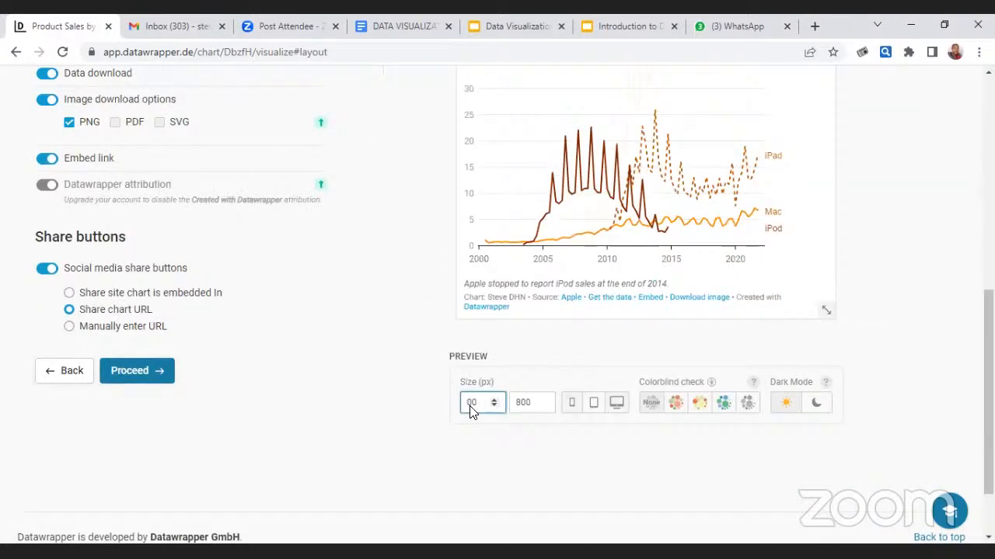
text(6)
click(519, 402)
key(BackSpace)
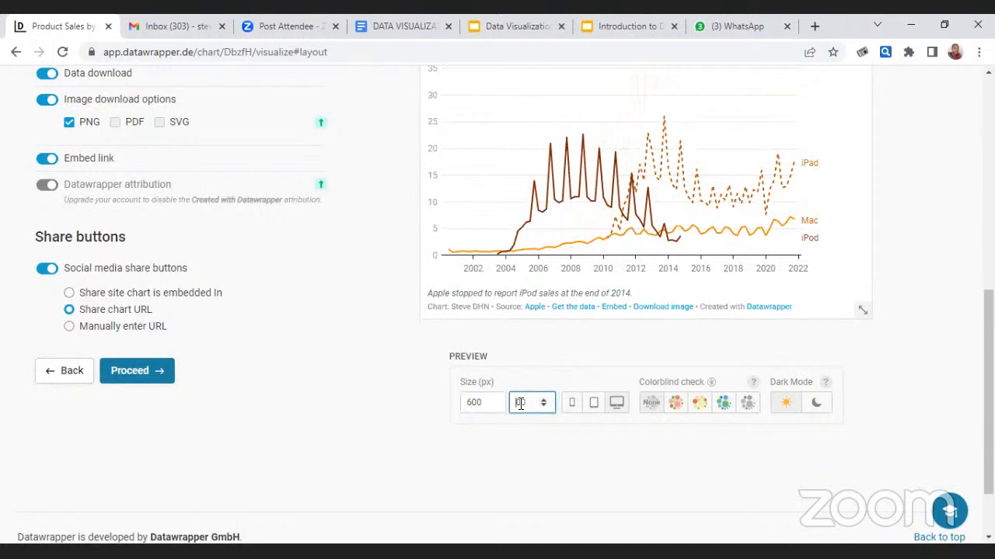
text(500)
click(479, 420)
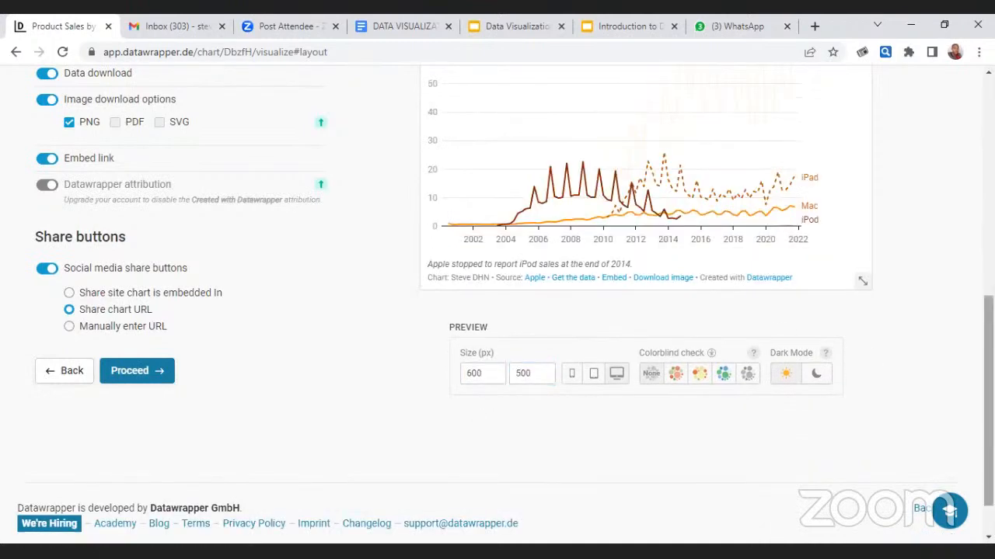
mouse_move(988, 350)
mouse_down()
mouse_move(989, 165)
mouse_move(989, 338)
mouse_up()
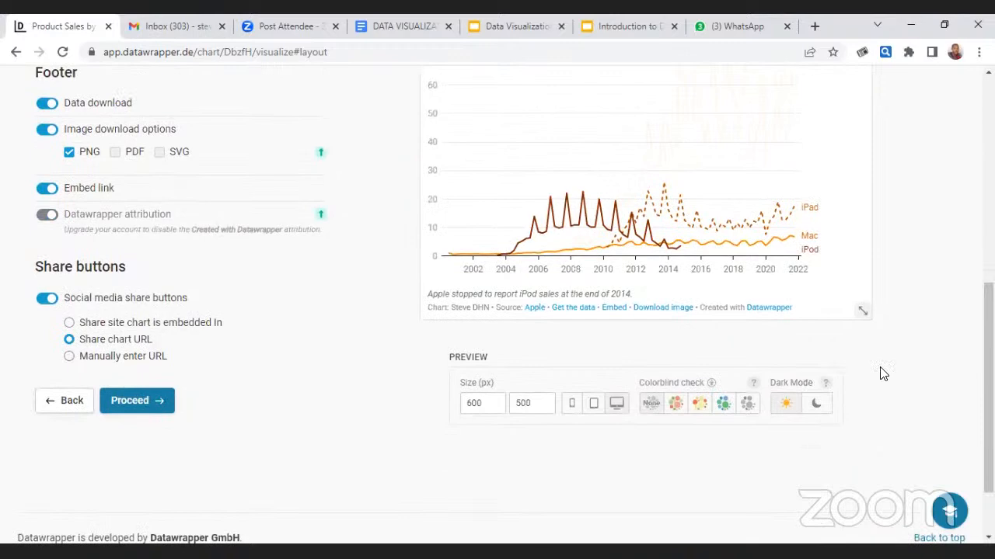
- Preview the chart at the mobile and tablet sizes and return to the desktop size
click(572, 412)
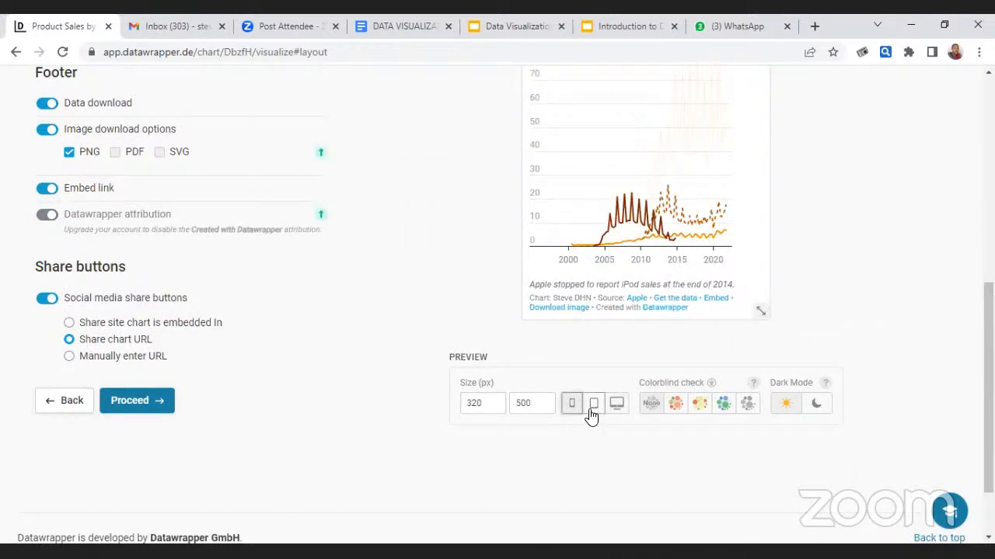
click(591, 416)
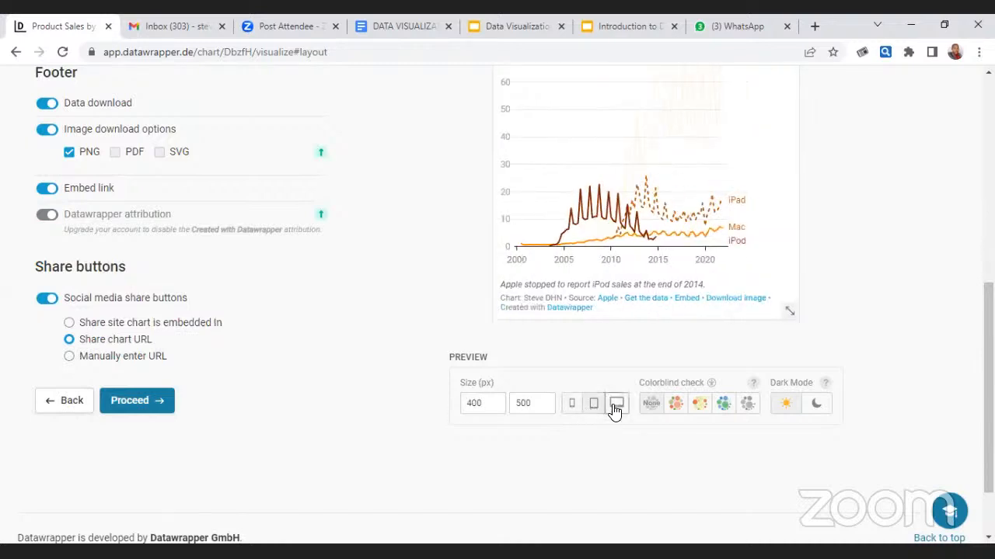
click(613, 410)
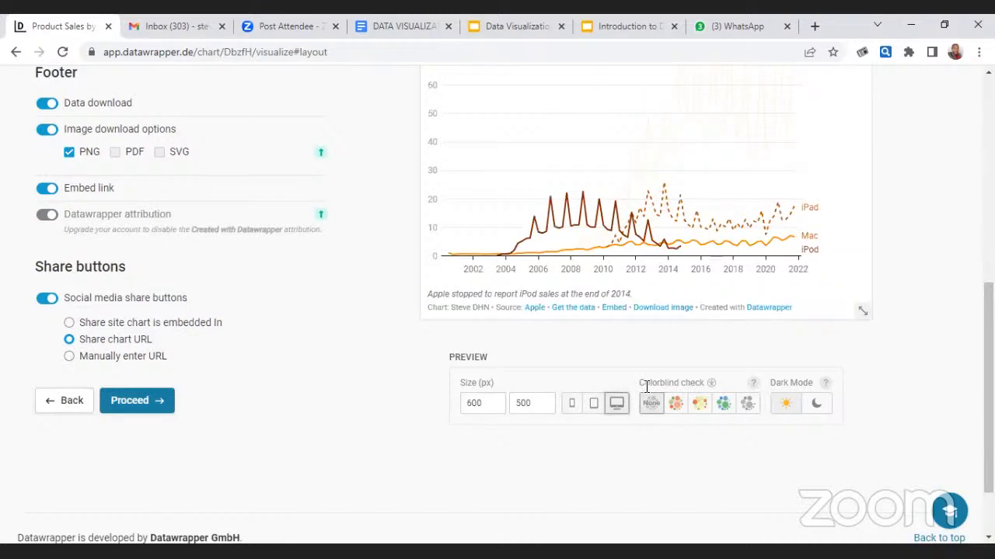
- Preview the whole chart in dark mode and switch the preview back to light mode
double_click(673, 386)
click(788, 404)
click(814, 406)
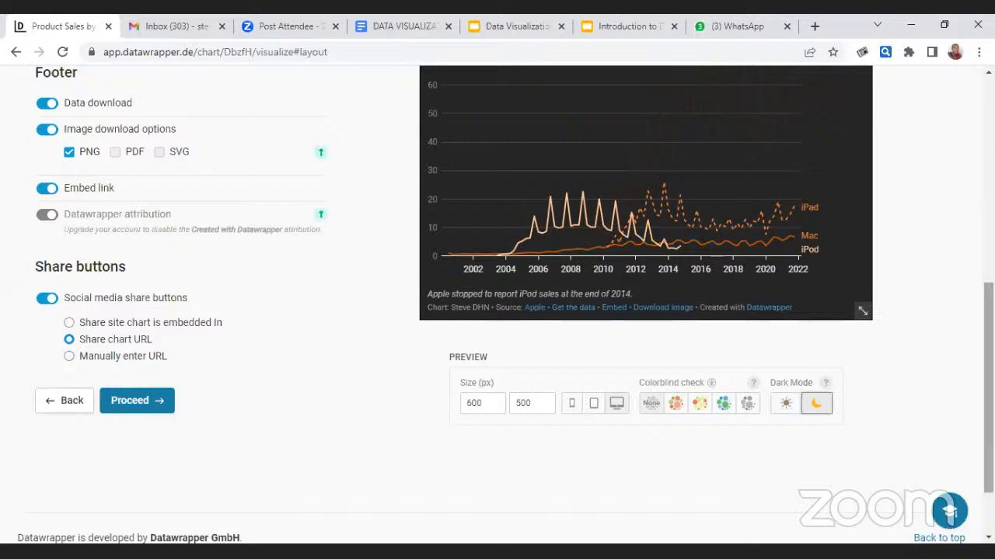
scroll(541, 291, up, 3)
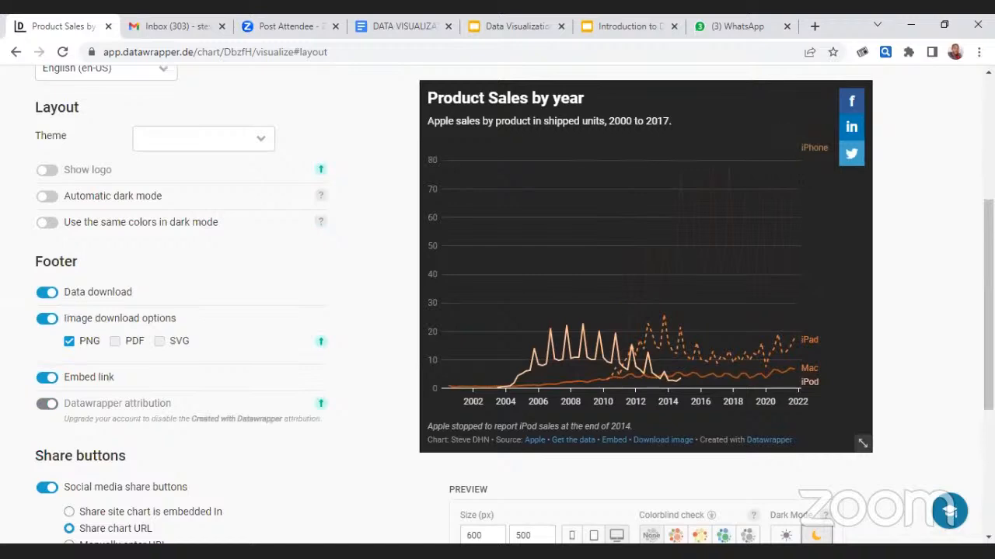
scroll(513, 303, up, 3)
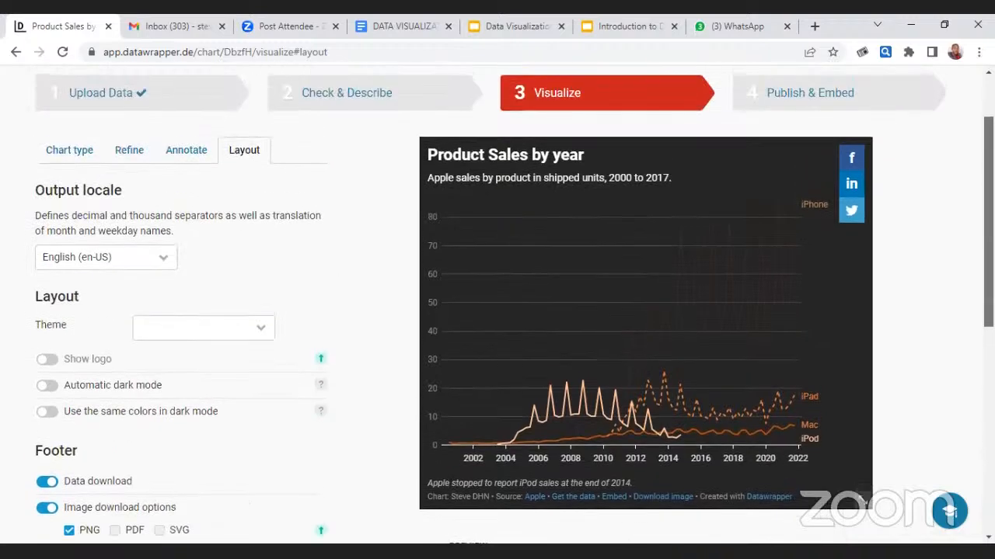
scroll(732, 440, down, 6)
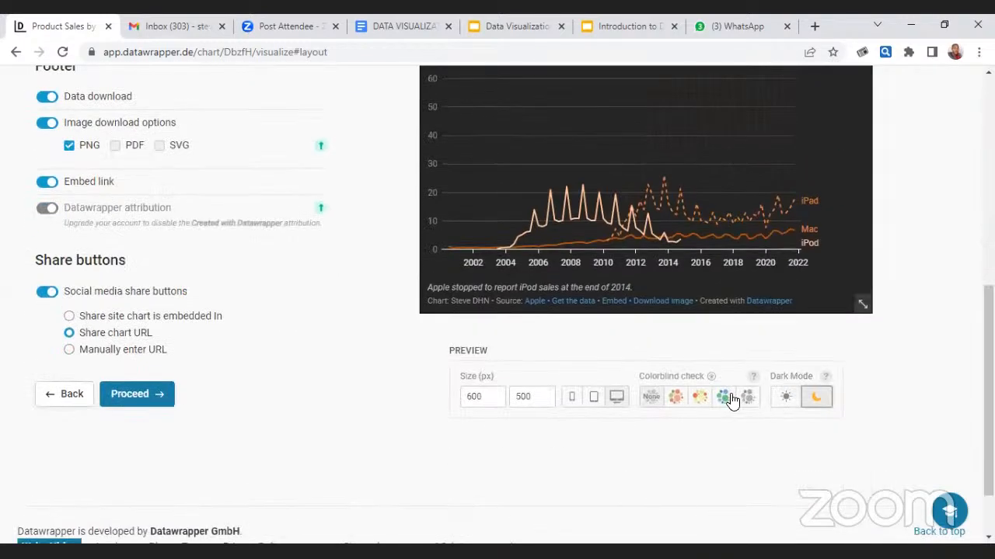
click(785, 397)
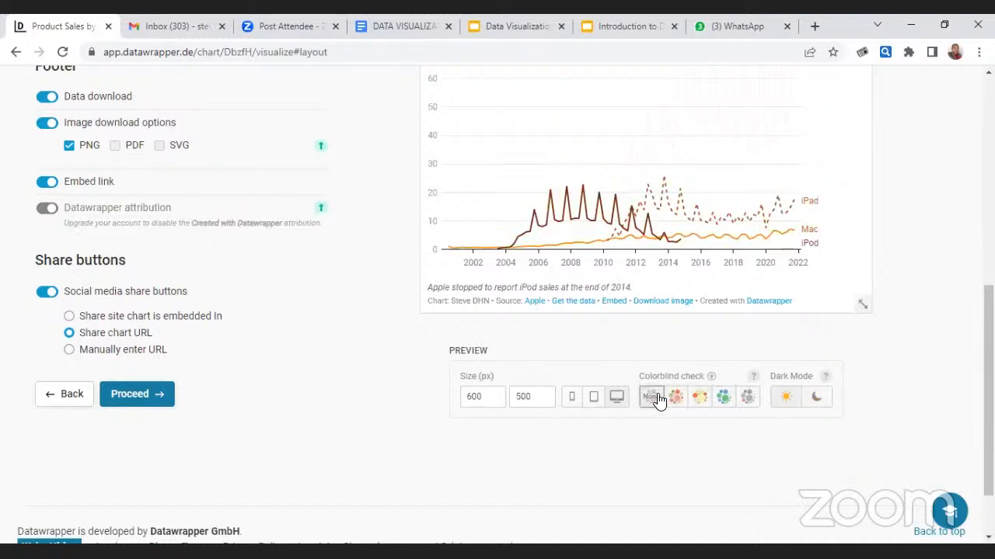
mouse_move(666, 378)
mouse_down()
mouse_move(653, 377)
mouse_move(680, 377)
mouse_up()
click(685, 378)
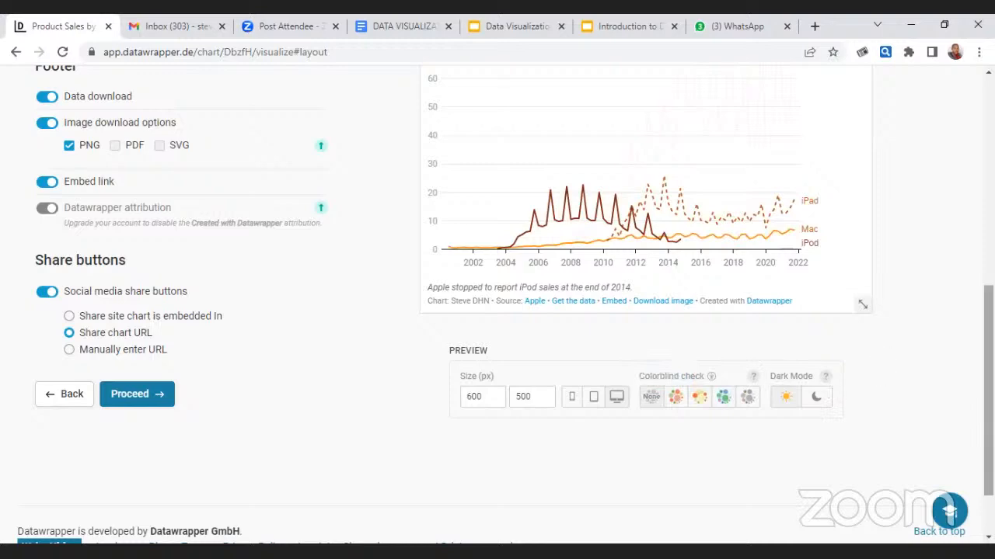
- Move on to the Publish & Embed stage and look over its publishing and export options
scroll(497, 311, up, 5)
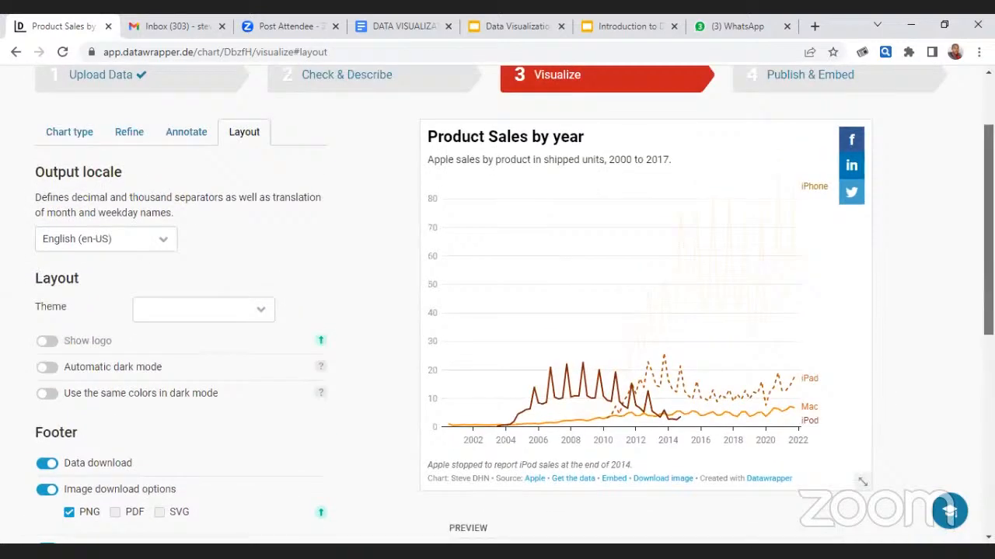
scroll(862, 514, up, 2)
scroll(862, 516, down, 1)
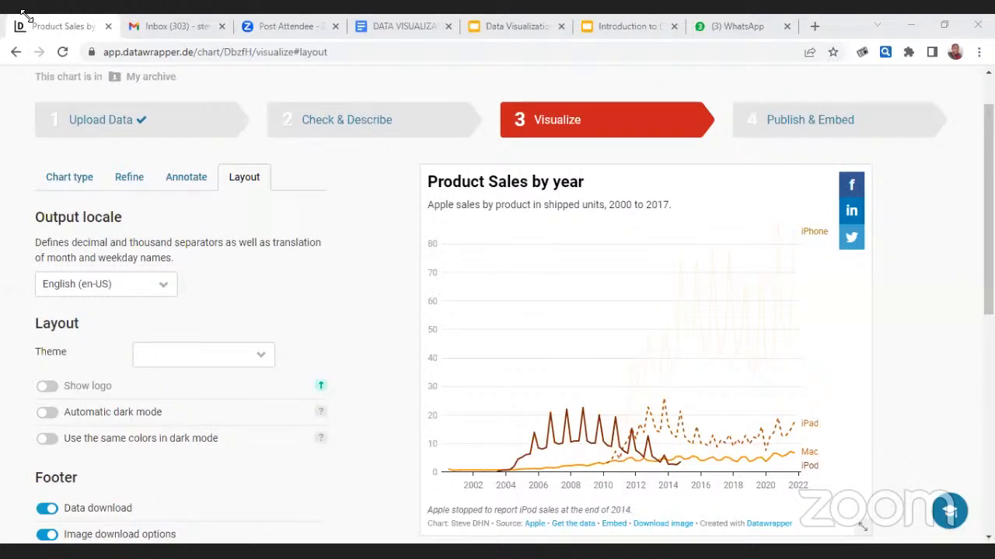
click(905, 257)
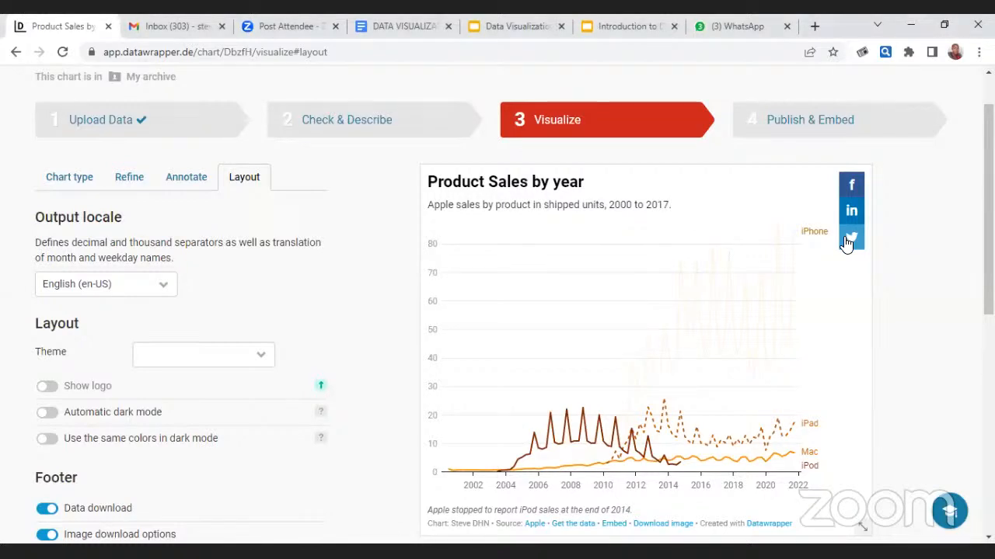
click(767, 125)
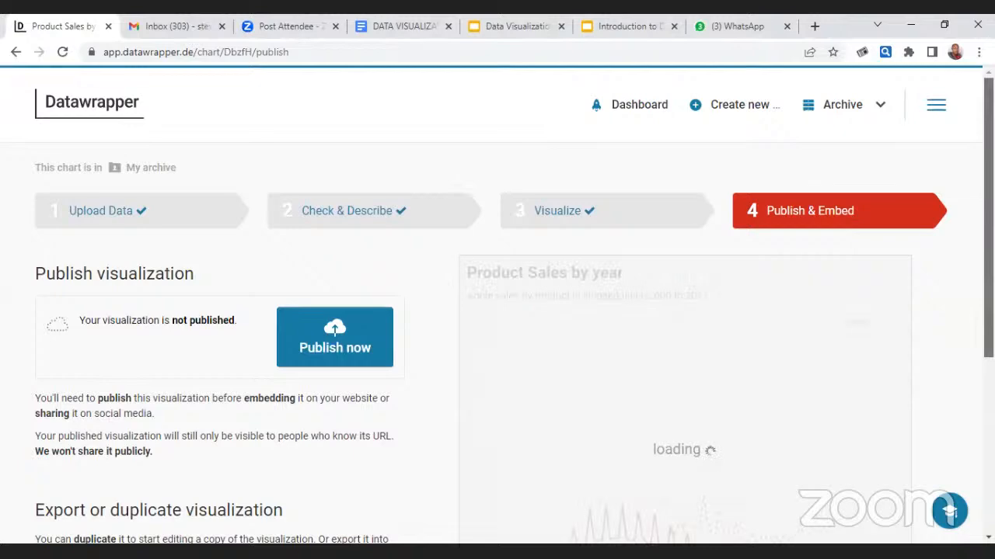
scroll(497, 310, down, 2)
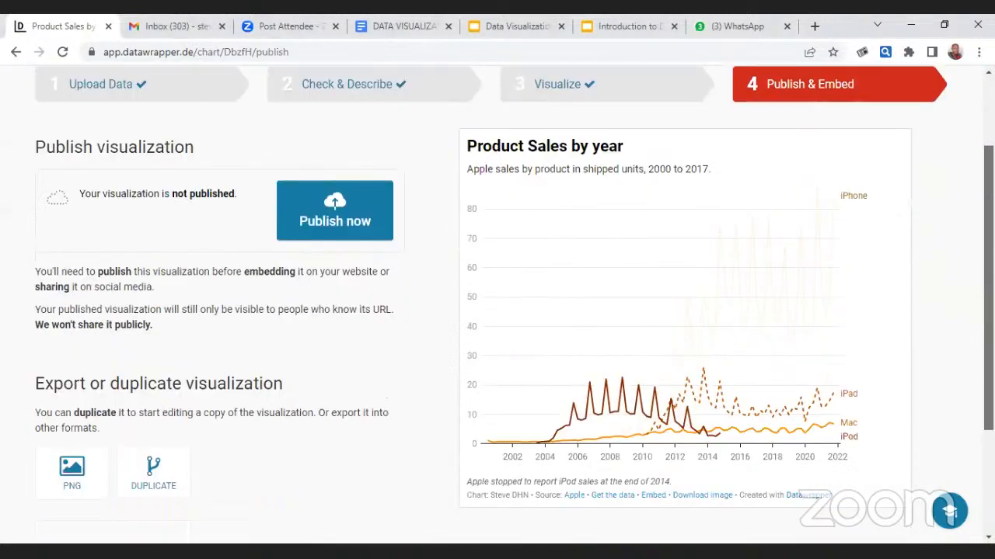
scroll(497, 311, down, 1)
scroll(28, 427, up, 1)
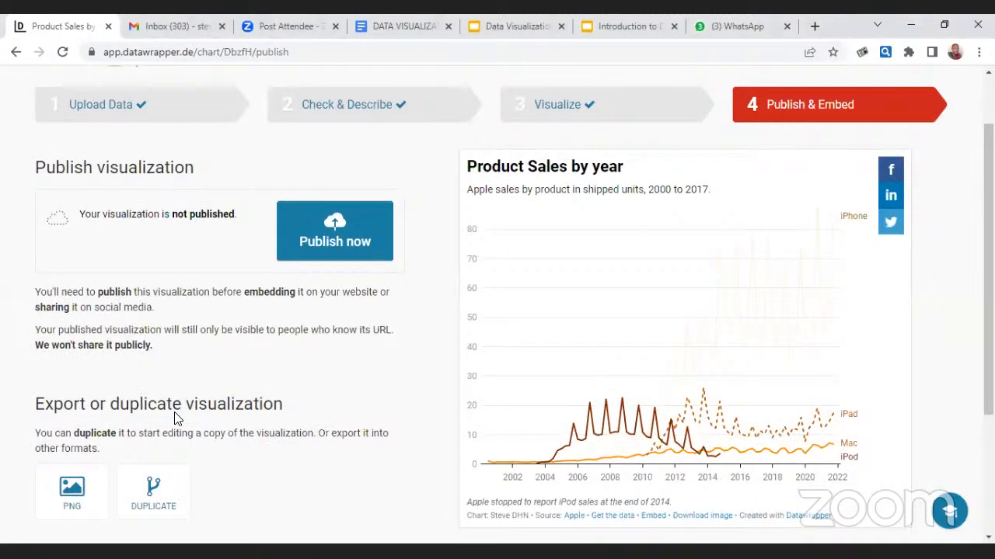
- Open the PNG export settings for a static image of the chart
drag(174, 412, 222, 431)
click(222, 431)
click(82, 513)
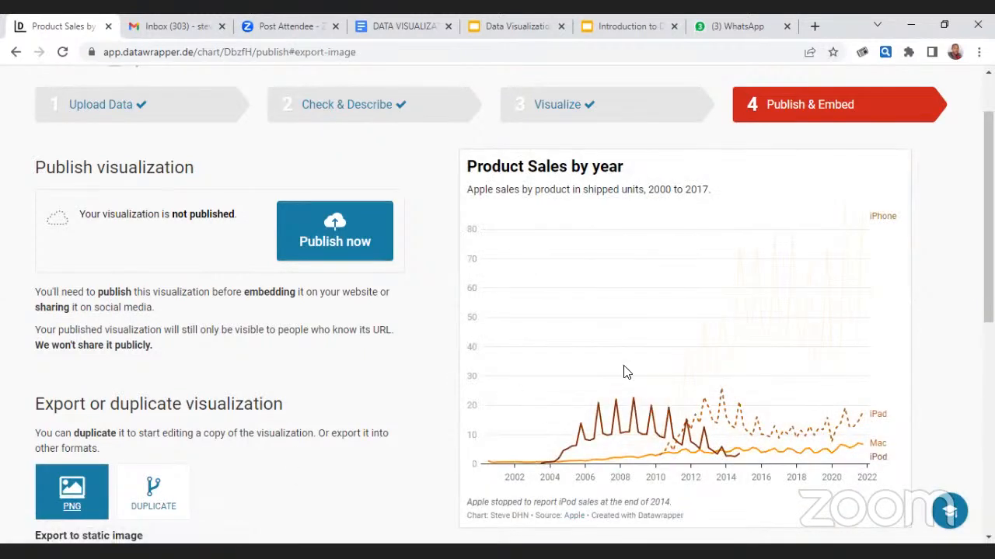
scroll(497, 310, down, 4)
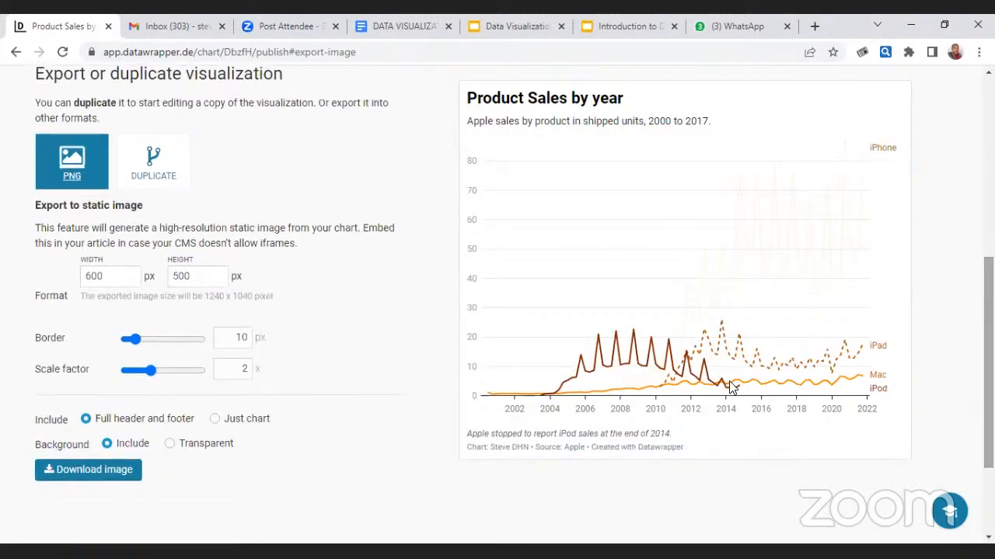
drag(69, 205, 138, 242)
click(138, 242)
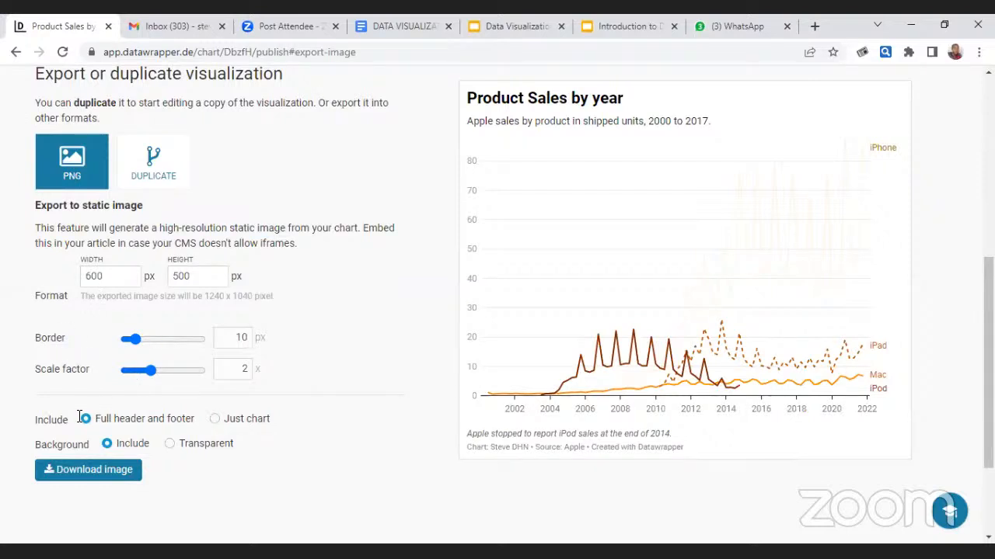
- Try the image export with just the chart and with a transparent background, restoring the full header and footer and the included background
click(220, 423)
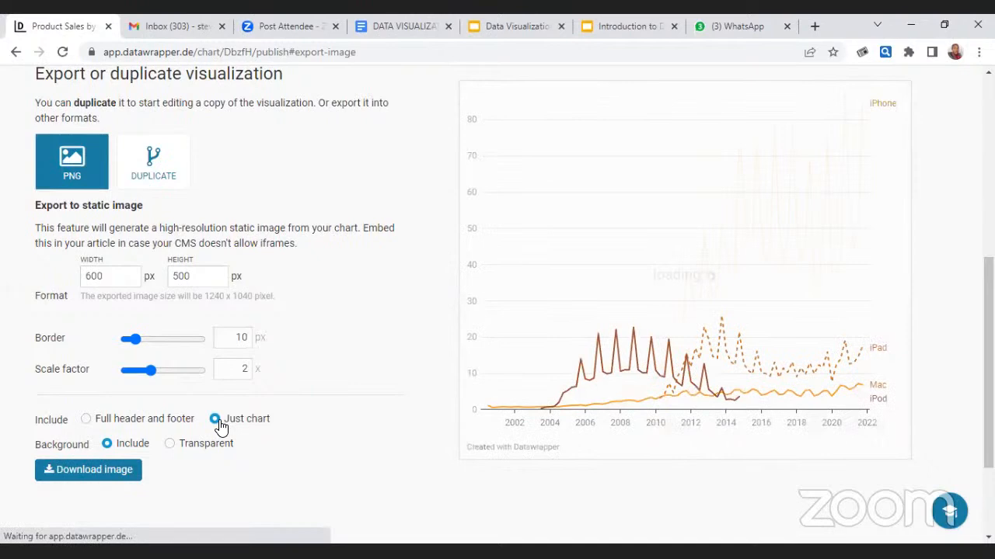
click(140, 425)
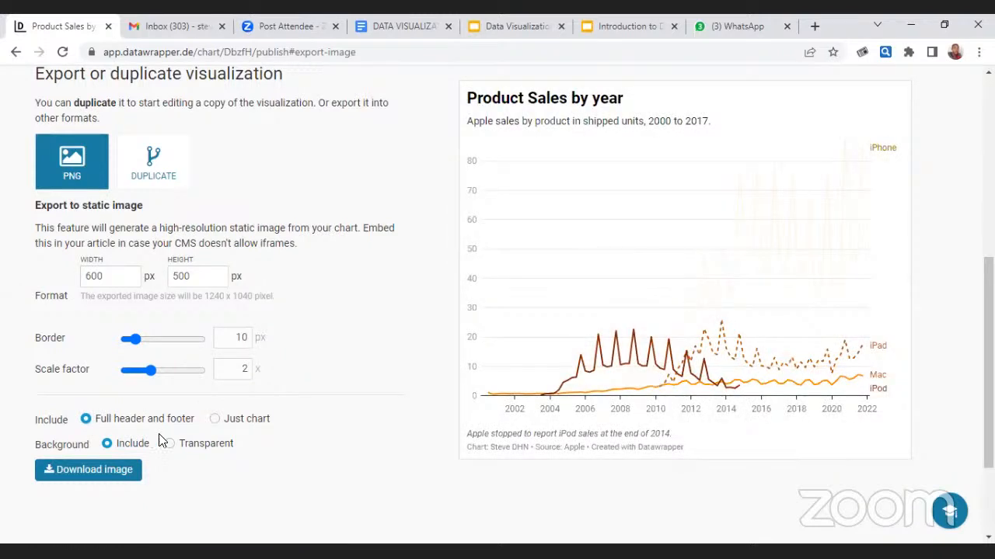
click(166, 440)
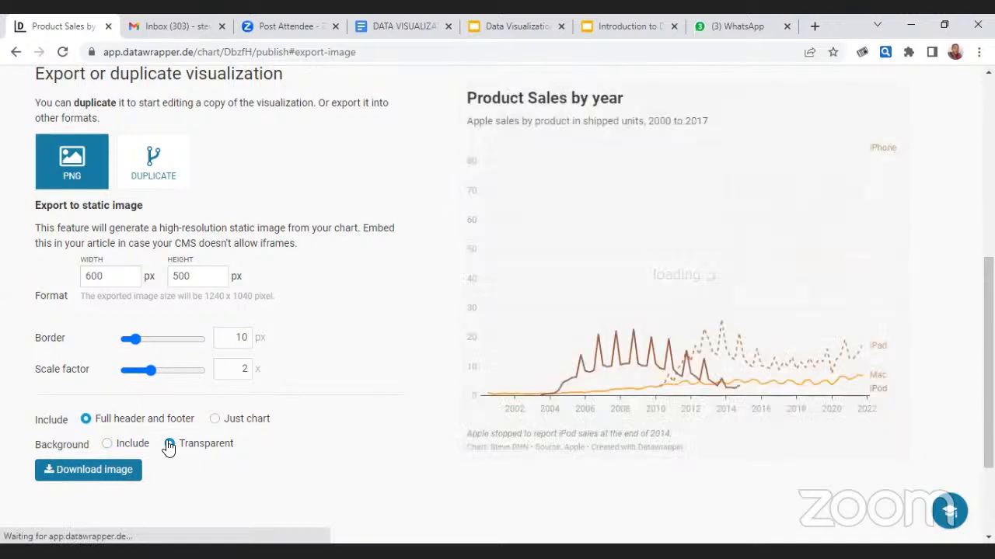
click(124, 447)
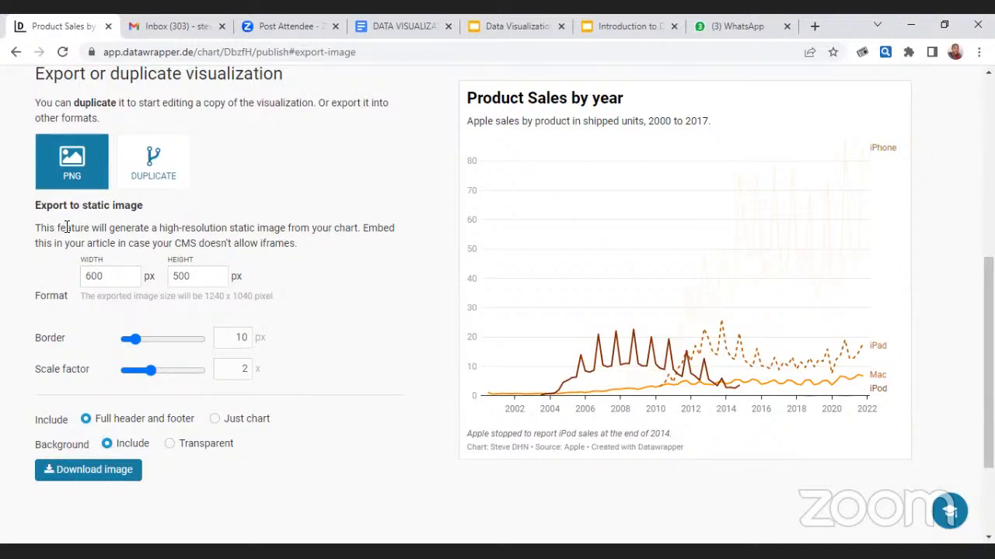
- Download the chart as a 600 by 500 px PNG with full header and footer and the background included
drag(140, 242, 67, 228)
click(179, 229)
drag(196, 229, 259, 233)
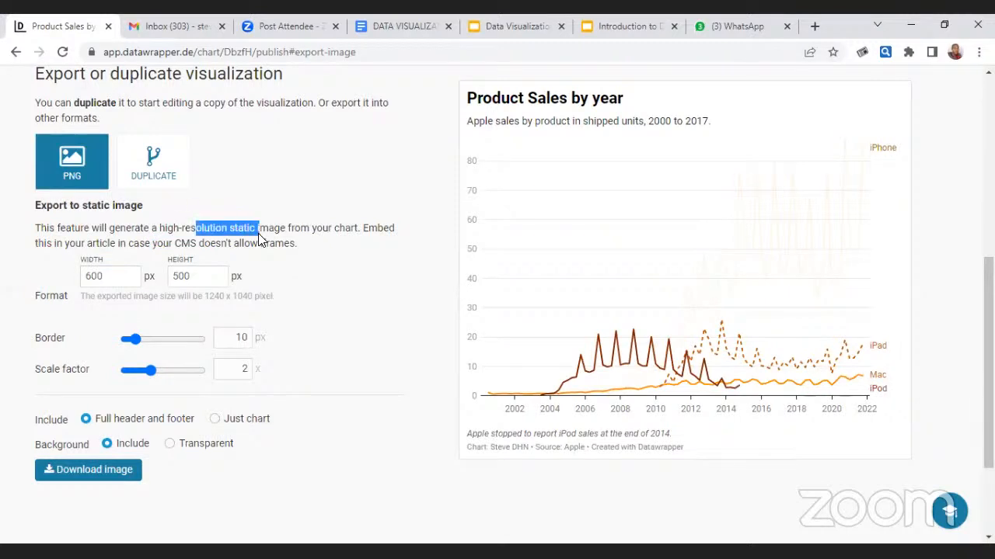
click(262, 240)
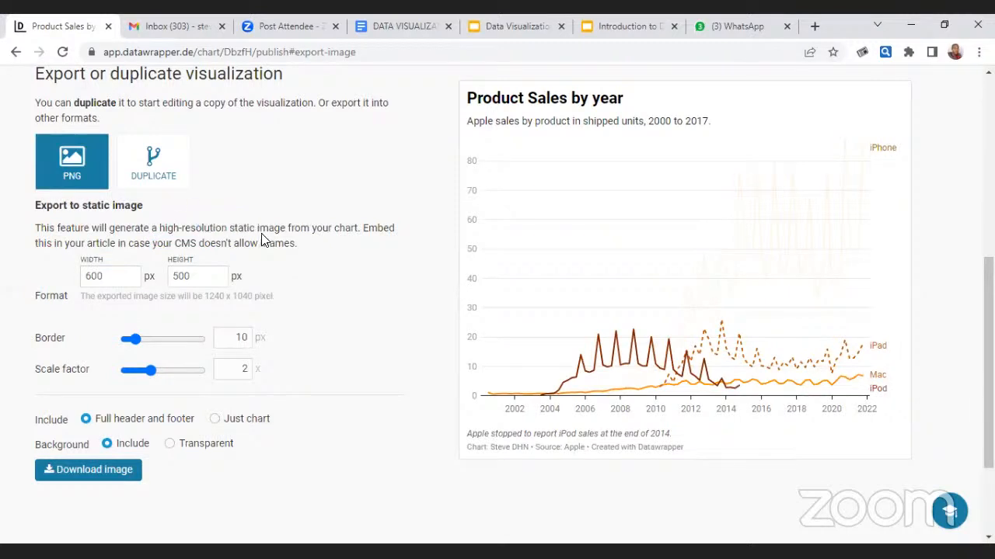
click(75, 477)
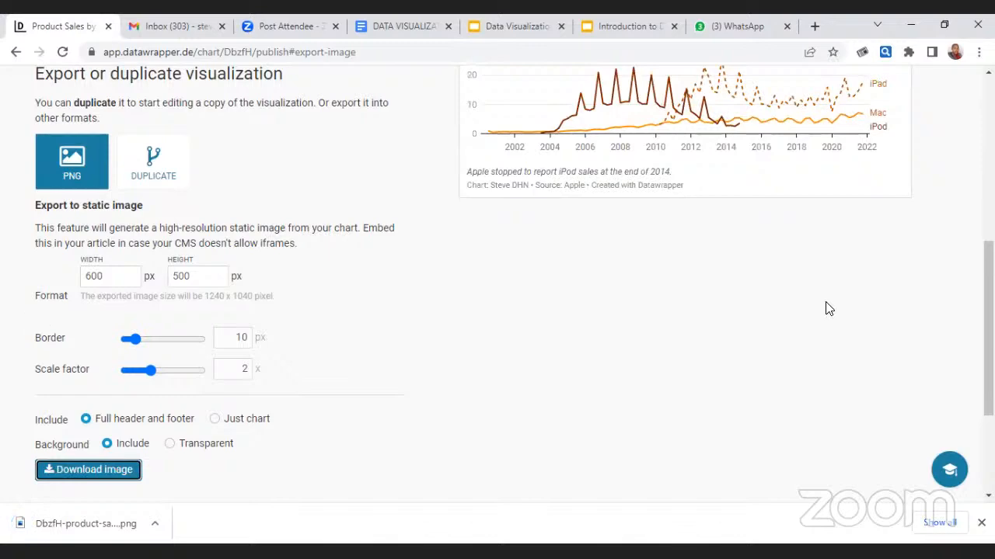
- Open the downloaded PNG of the product sales chart to view it
scroll(987, 295, up, 3)
scroll(497, 287, up, 3)
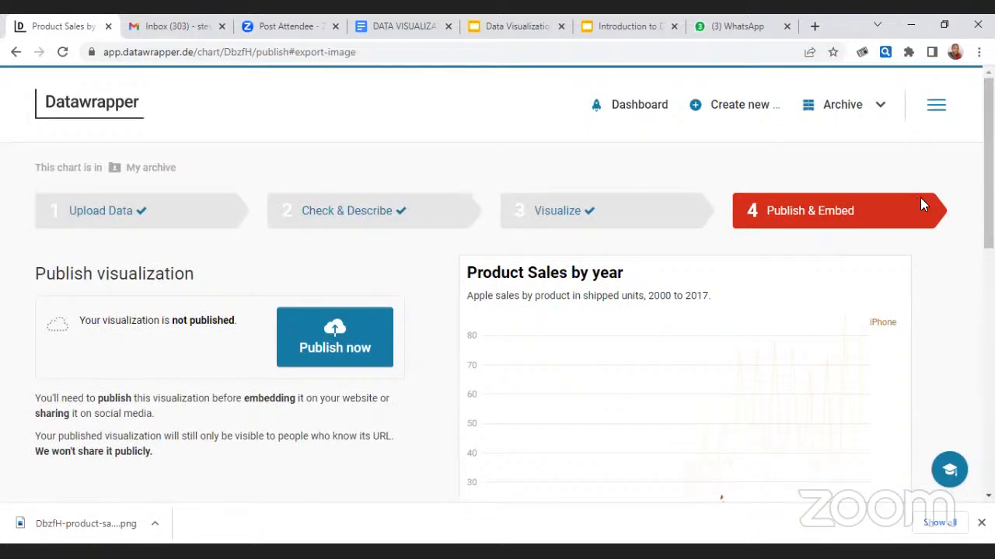
scroll(380, 432, down, 4)
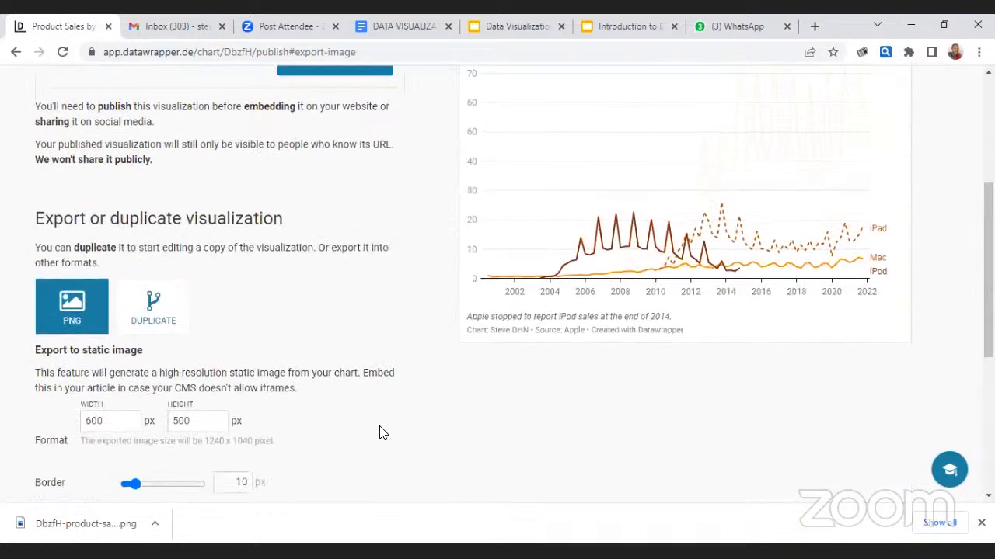
click(46, 527)
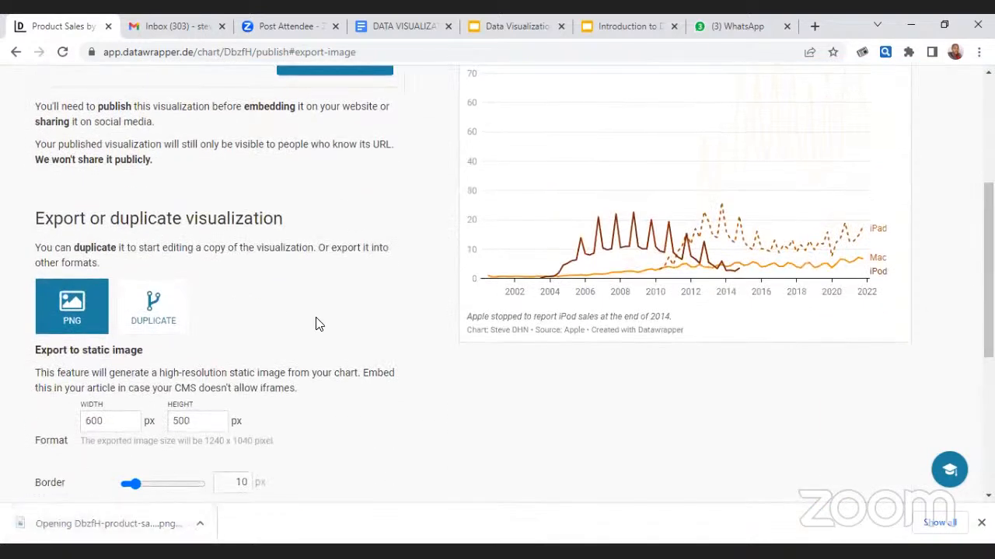
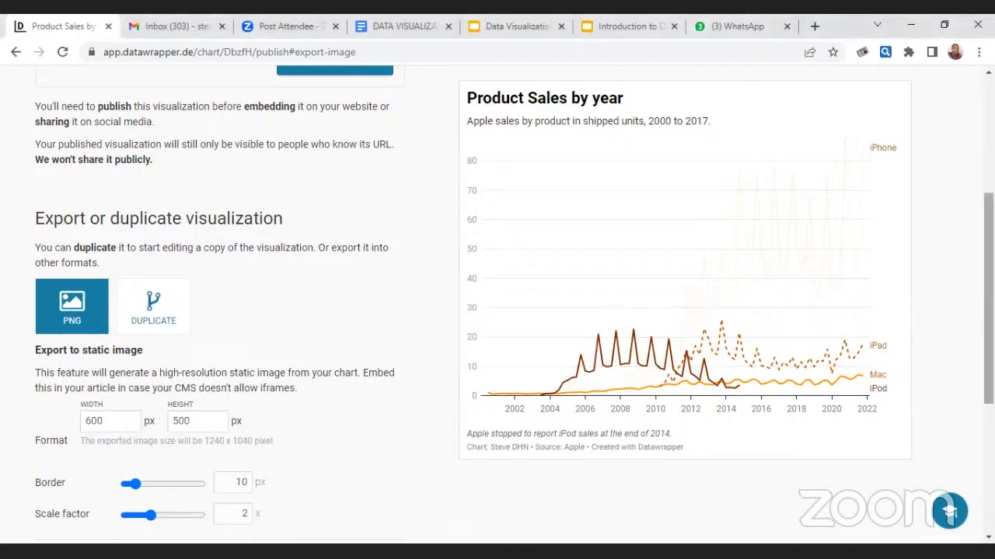
- Return to the dashboard, start creating a new map and bring the available map types into view
scroll(414, 268, up, 4)
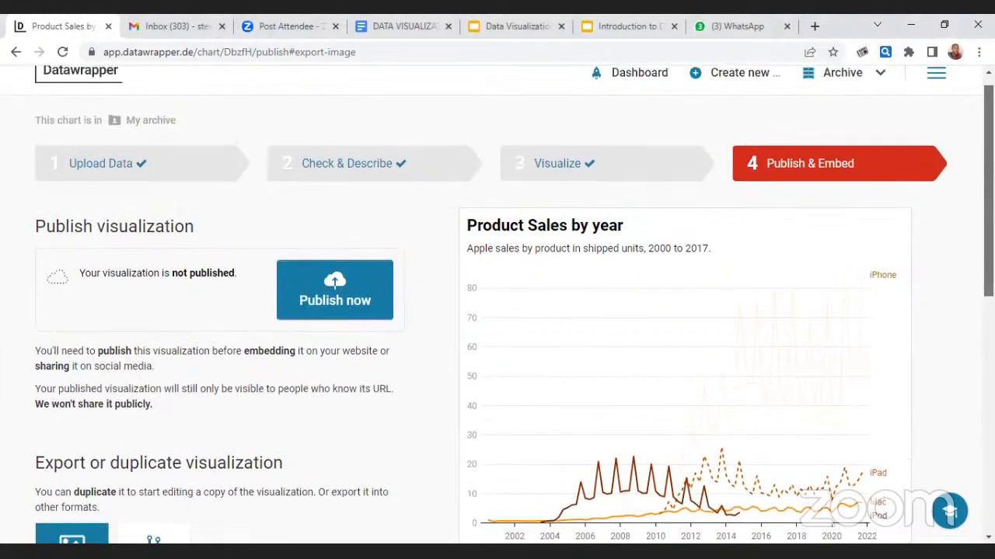
scroll(473, 137, up, 1)
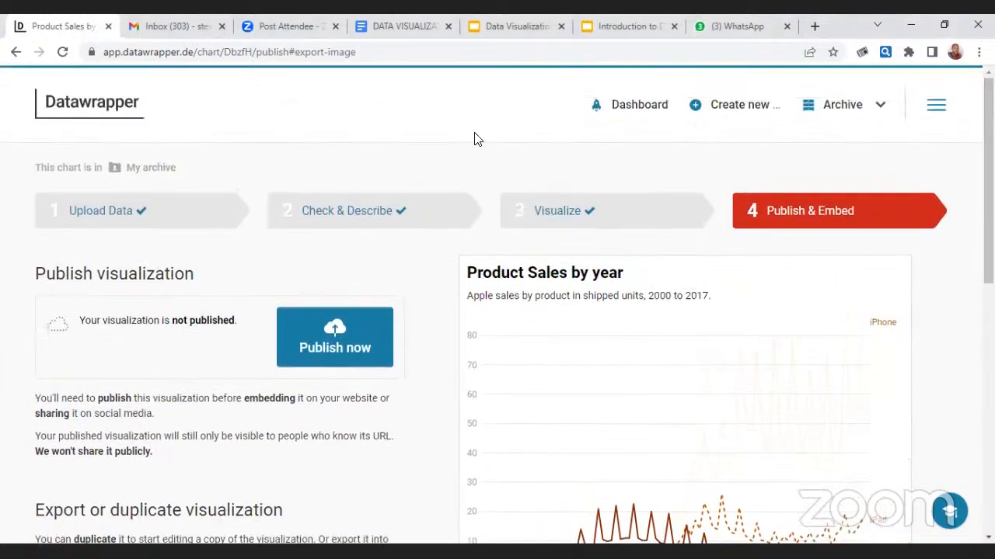
click(646, 107)
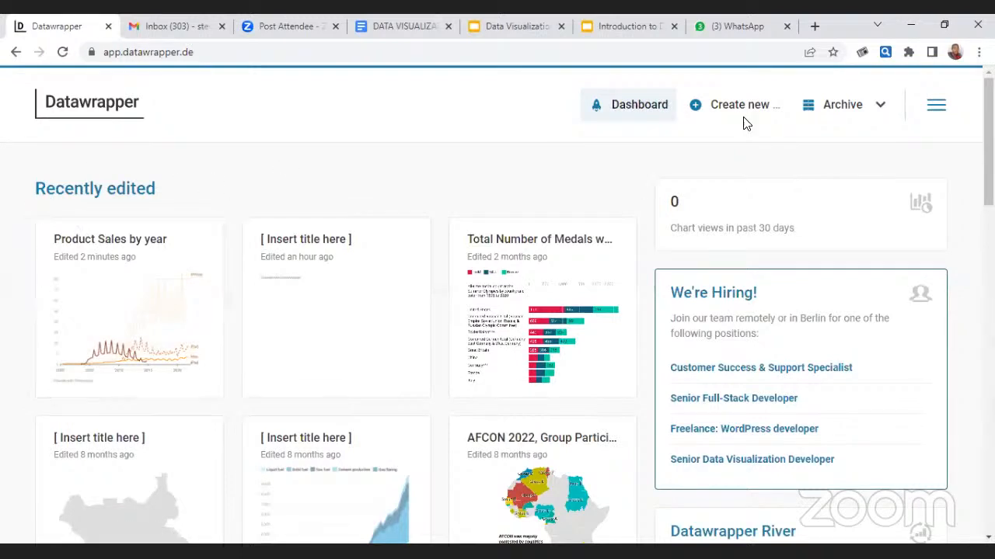
mouse_move(743, 116)
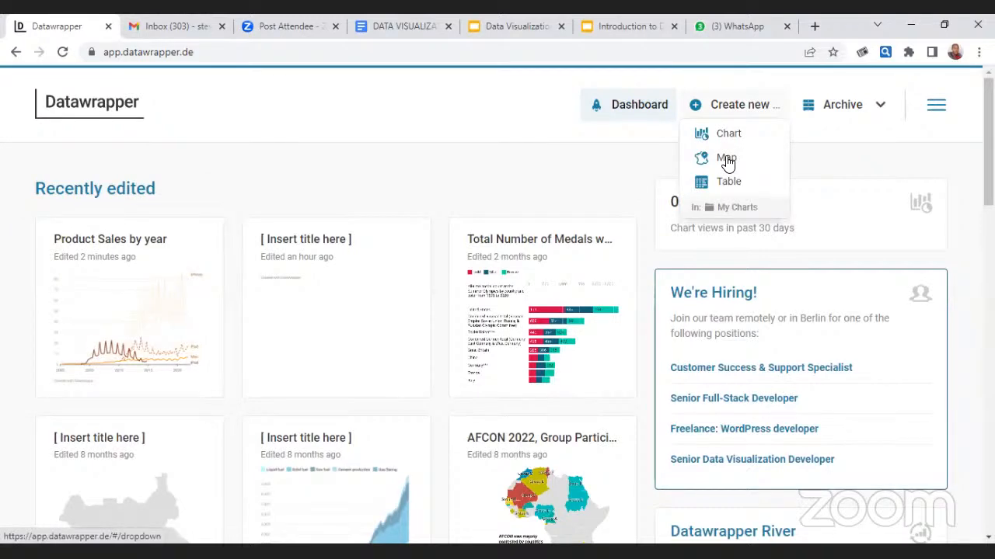
click(726, 159)
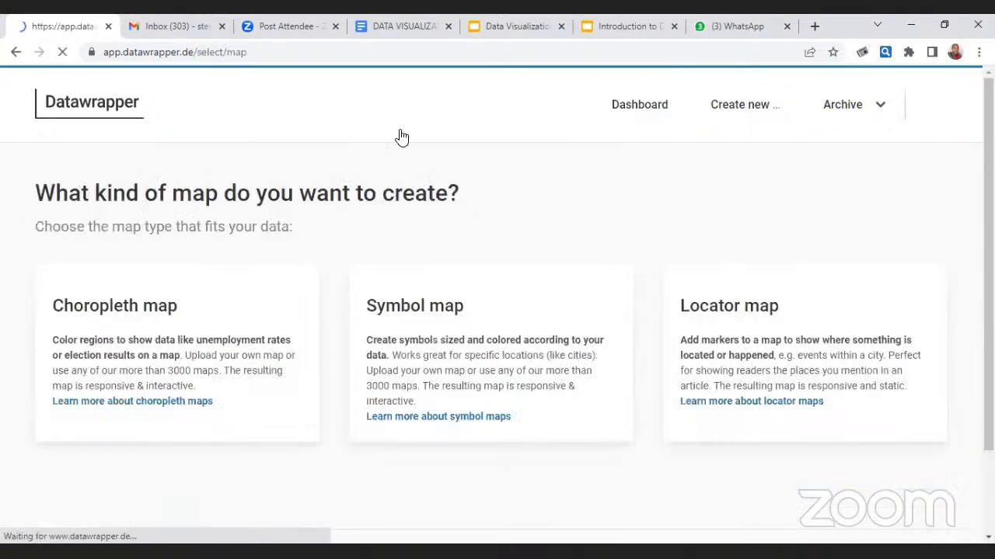
scroll(402, 138, down, 1)
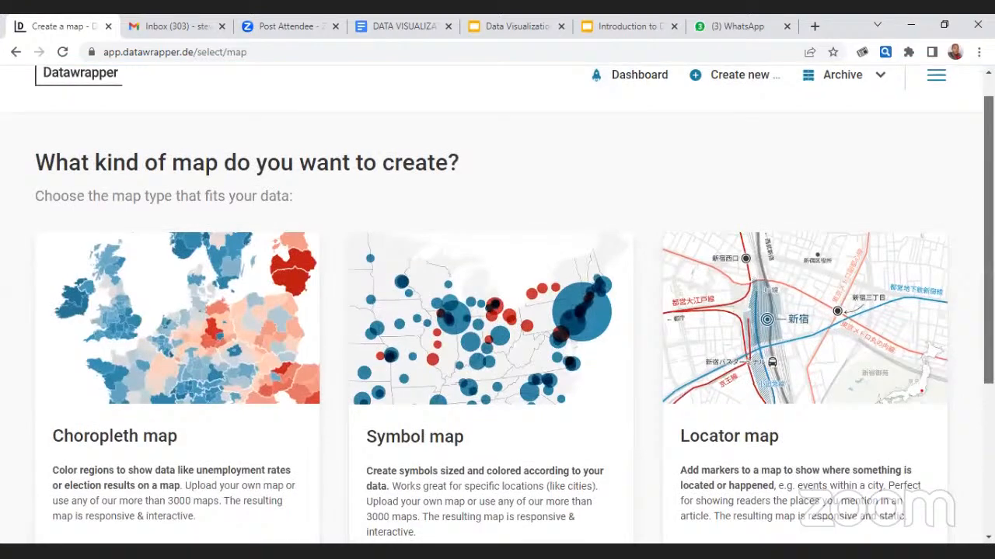
- Look over the choropleth, symbol and locator map types and start a new choropleth map
scroll(498, 311, down, 1)
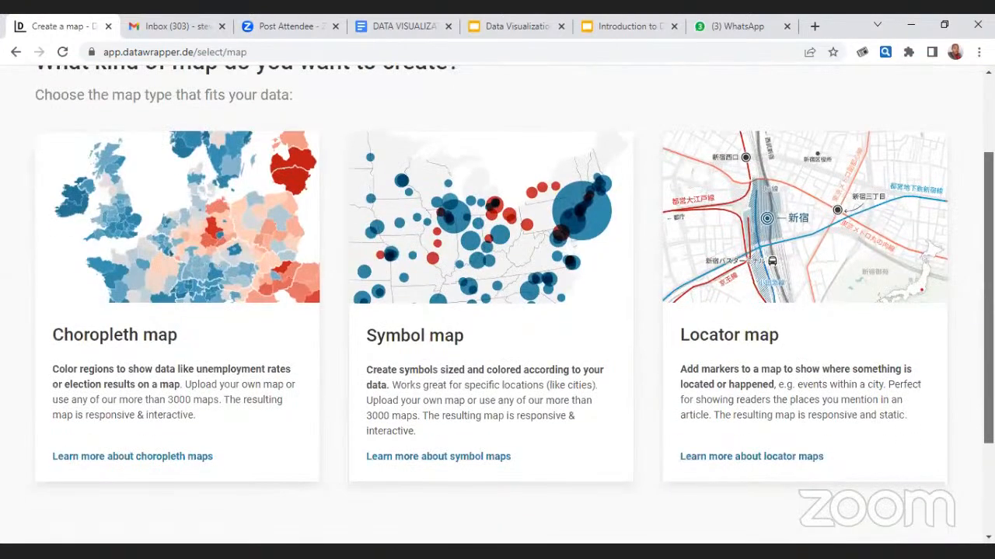
scroll(497, 311, down, 1)
scroll(498, 311, up, 1)
scroll(497, 311, down, 1)
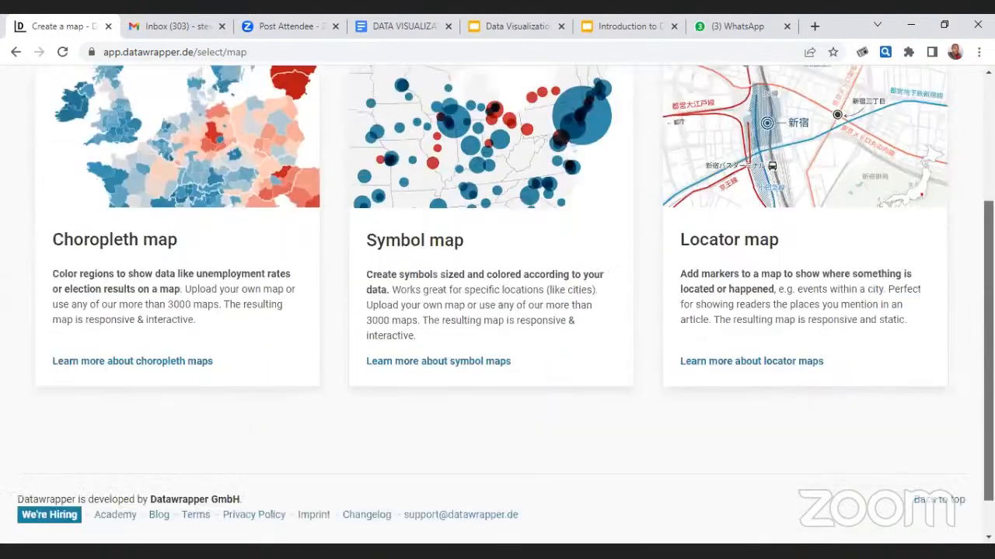
scroll(498, 311, down, 1)
scroll(497, 311, up, 1)
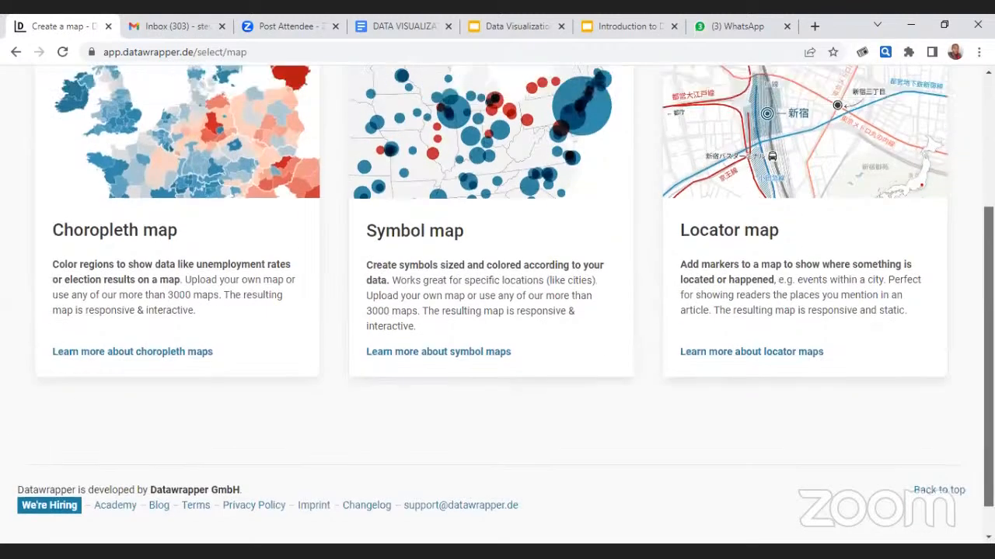
scroll(498, 311, up, 1)
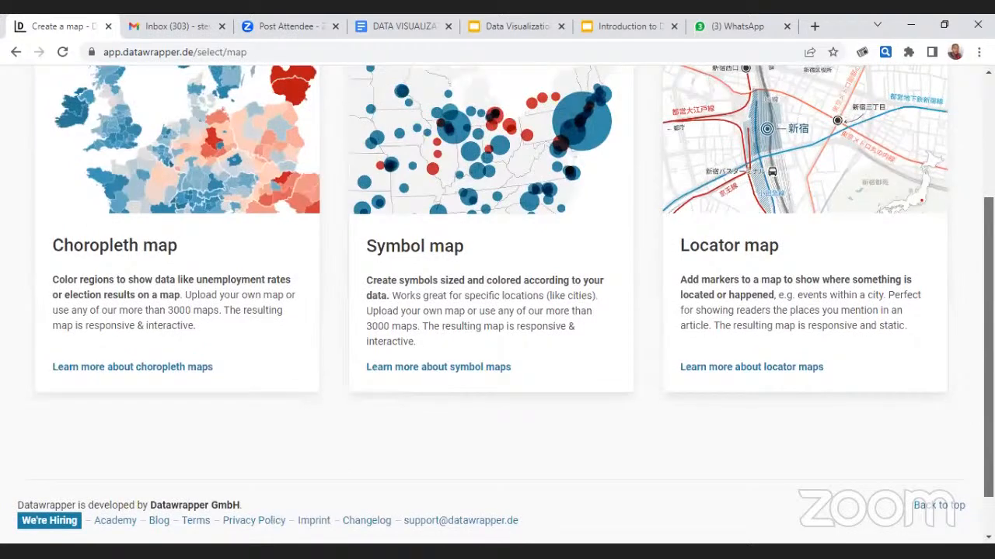
scroll(498, 311, up, 2)
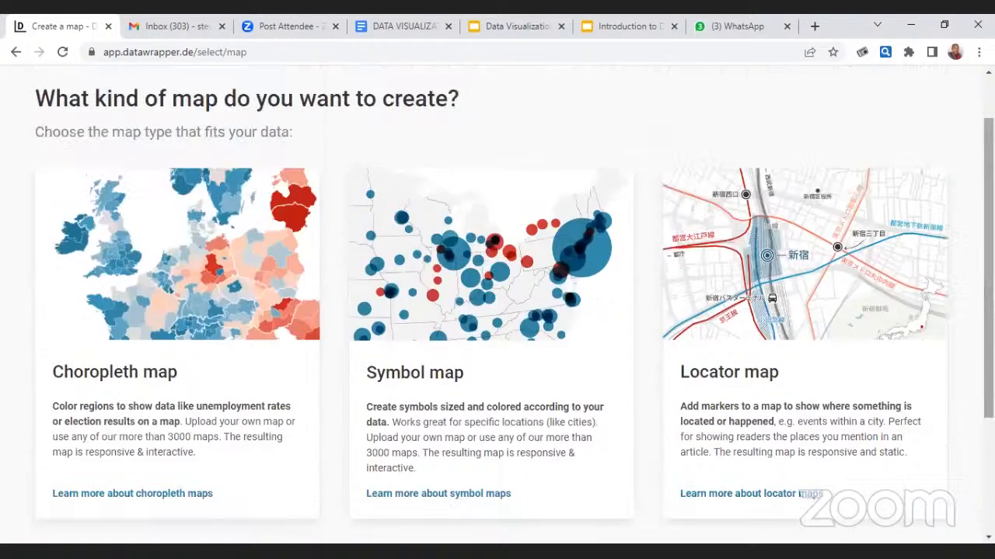
click(197, 430)
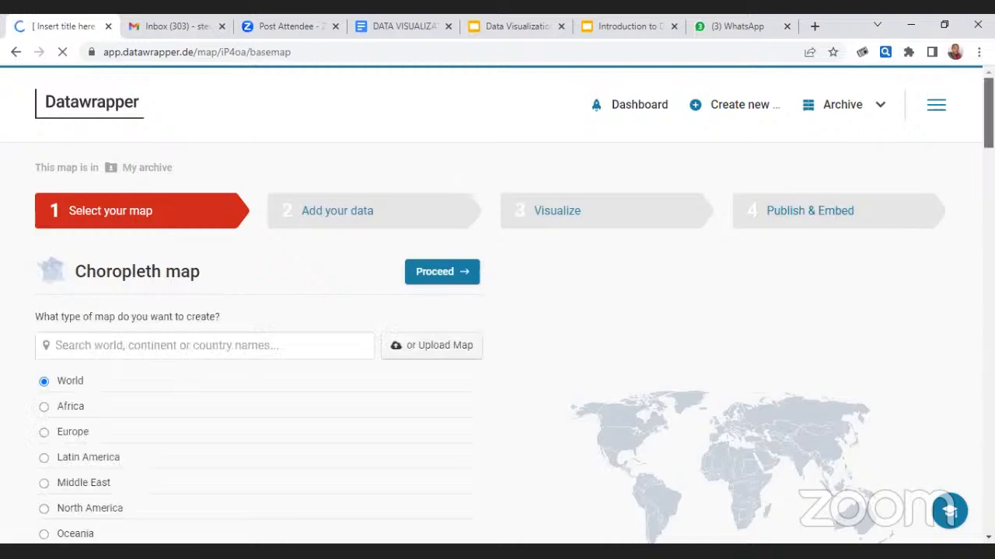
- Look through the list of available base maps for the choropleth map, from continents to country subdivisions
scroll(902, 213, down, 2)
scroll(497, 311, down, 2)
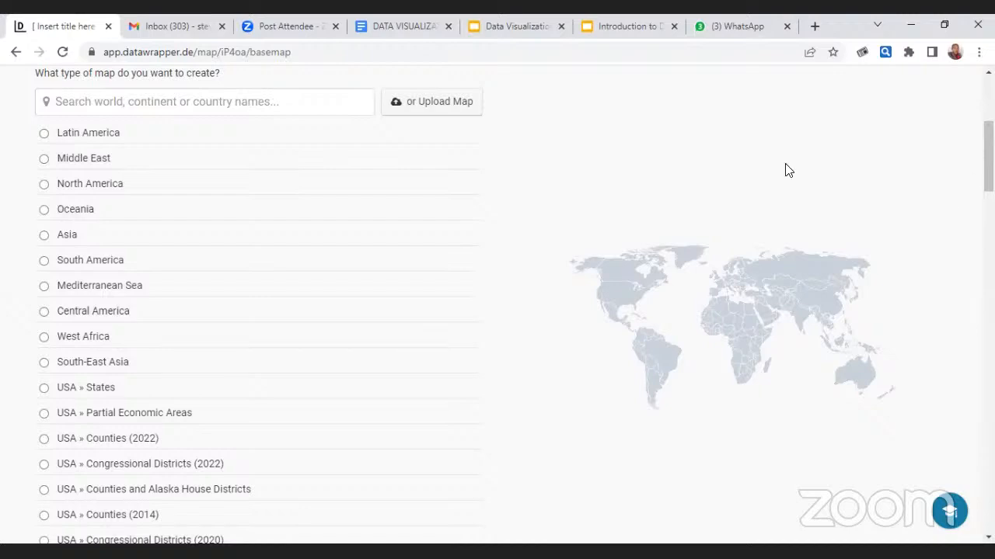
scroll(256, 311, down, 5)
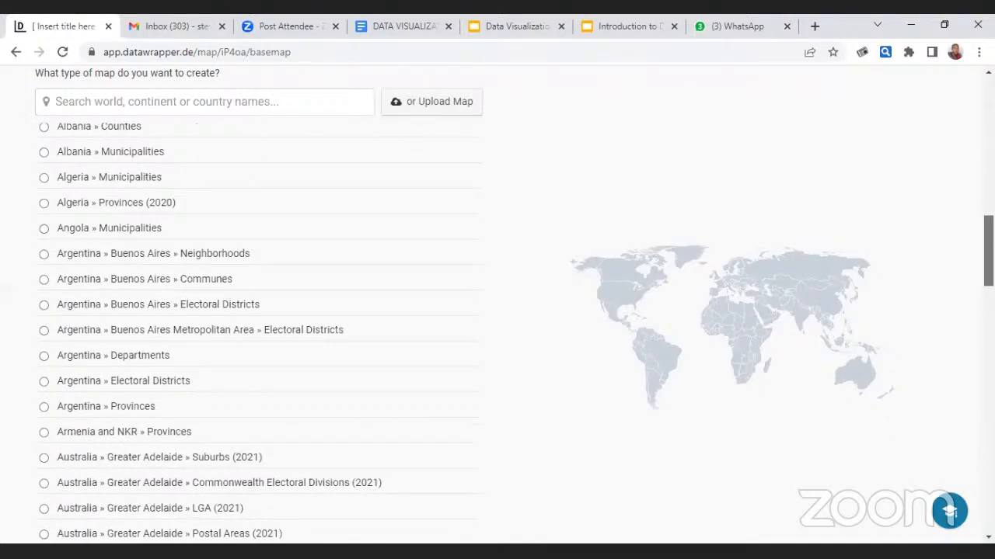
scroll(261, 327, down, 3)
scroll(260, 326, down, 8)
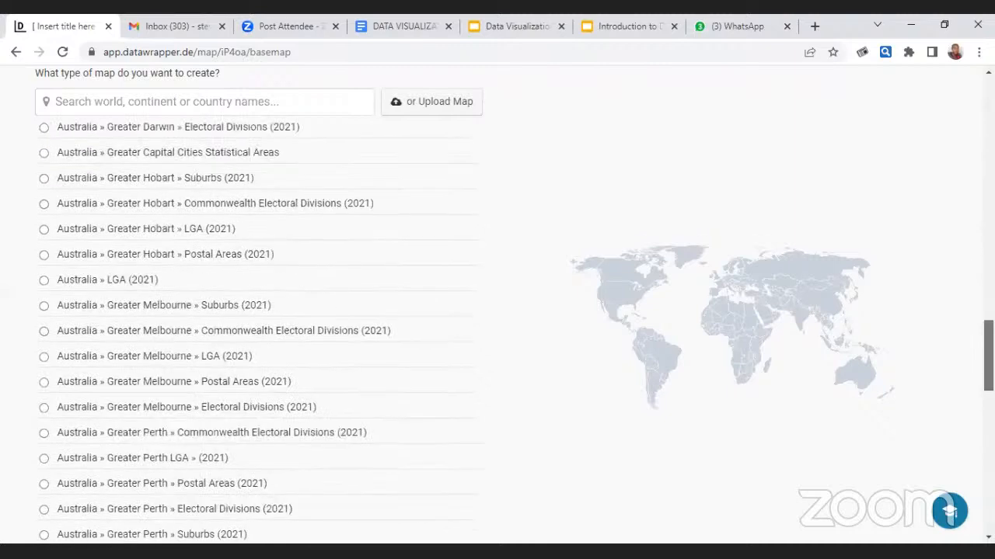
scroll(260, 326, down, 10)
scroll(261, 327, up, 15)
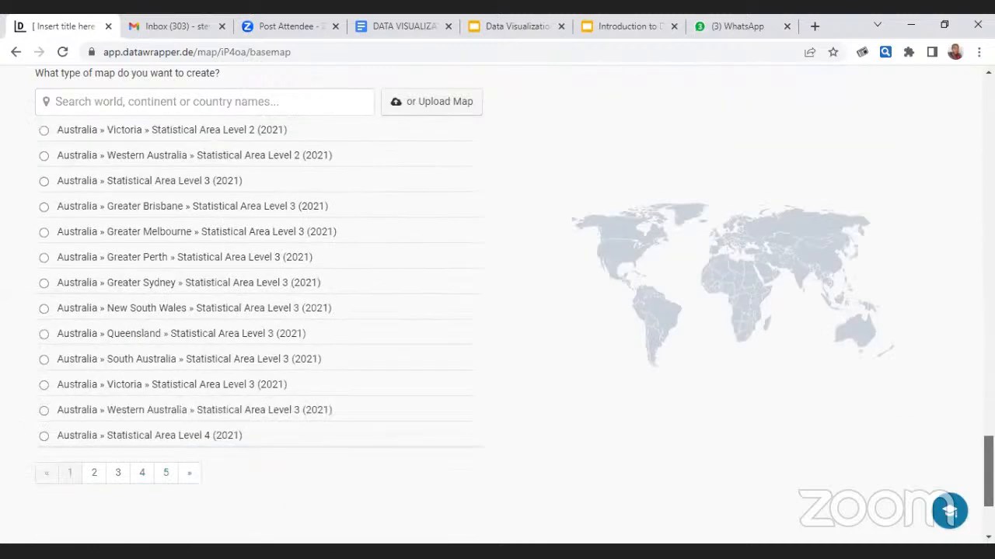
scroll(285, 336, up, 10)
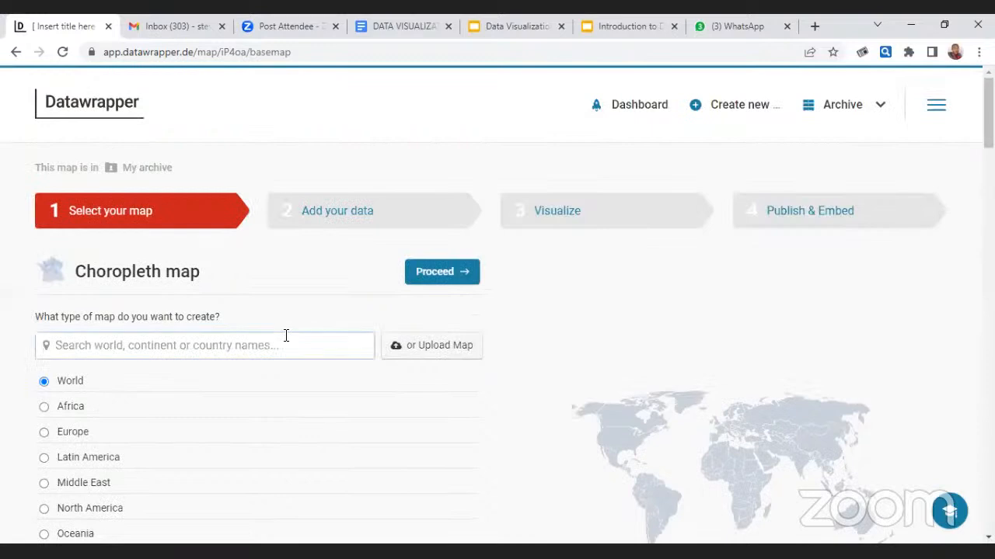
- Search the base maps for "AFRICA" and select Africa as the map
click(267, 347)
text(AFRICA)
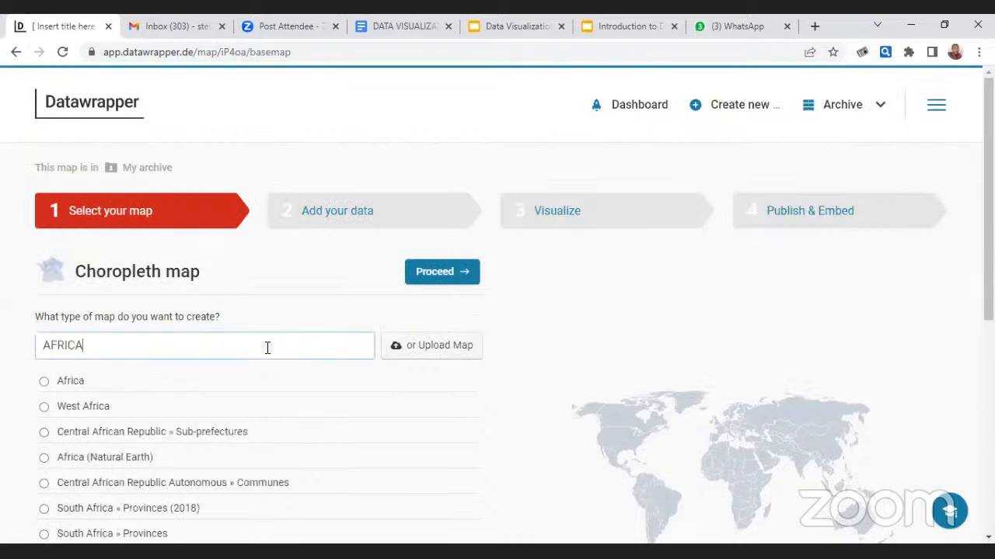
click(154, 385)
scroll(497, 305, down, 1)
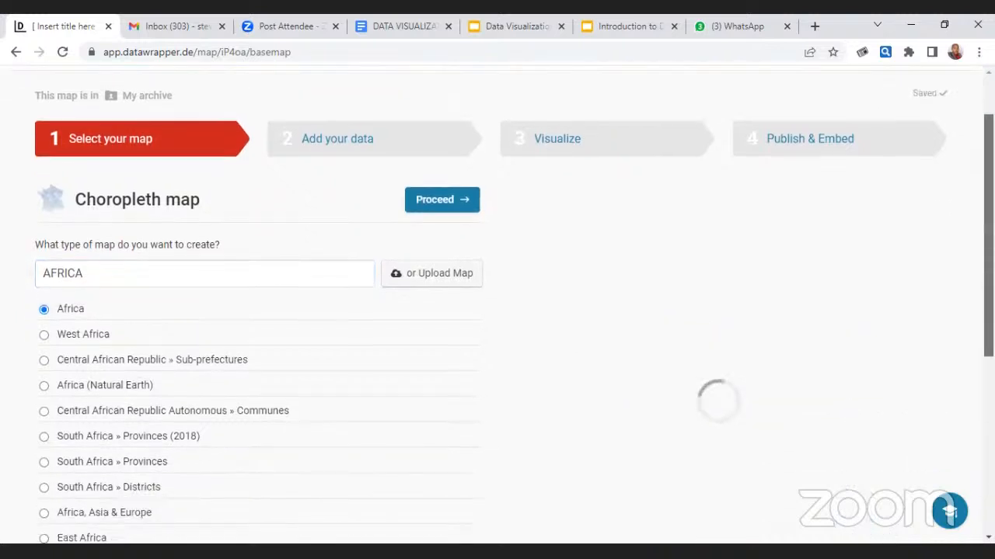
scroll(497, 305, down, 1)
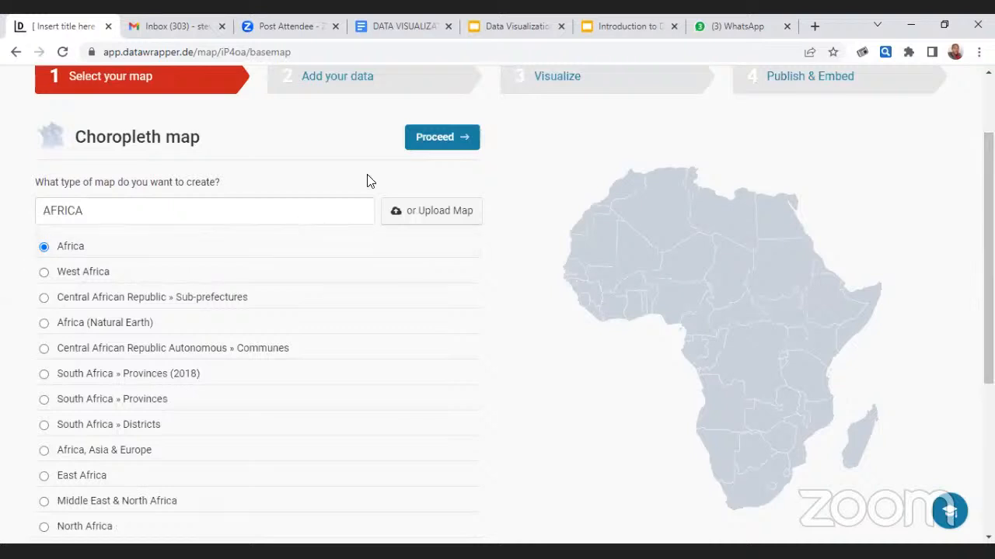
- Proceed to adding data for the Africa map, fill the table with random data and dismiss the notice
click(433, 144)
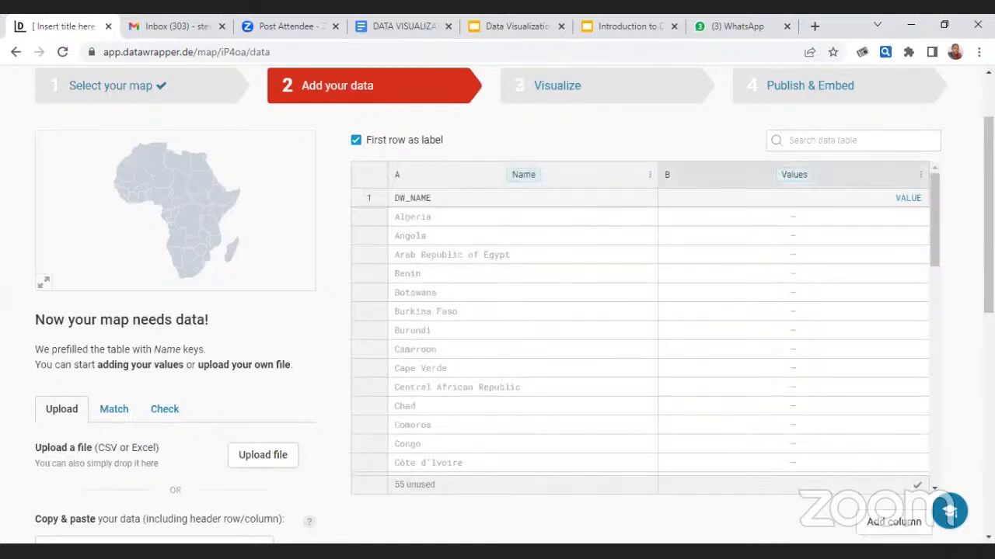
scroll(777, 174, down, 3)
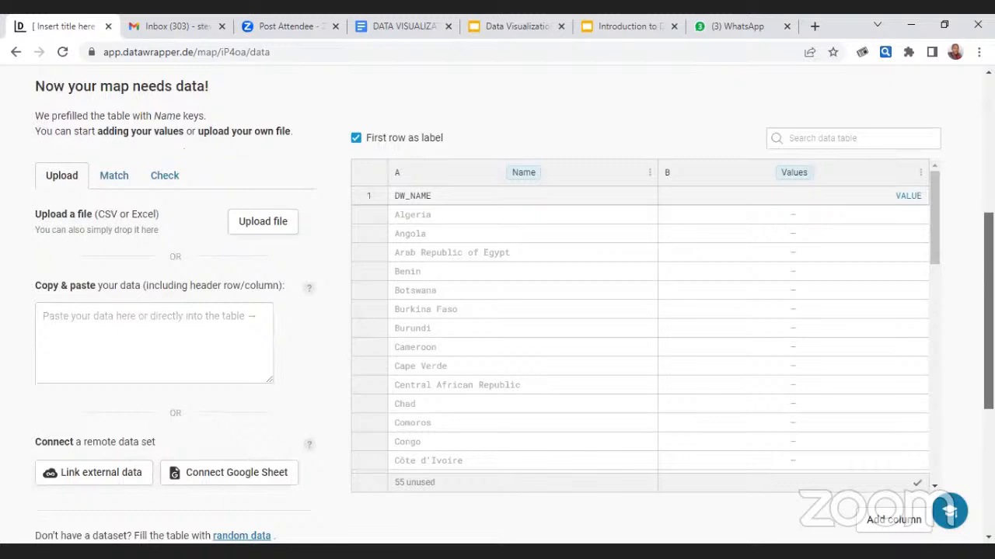
scroll(175, 310, down, 1)
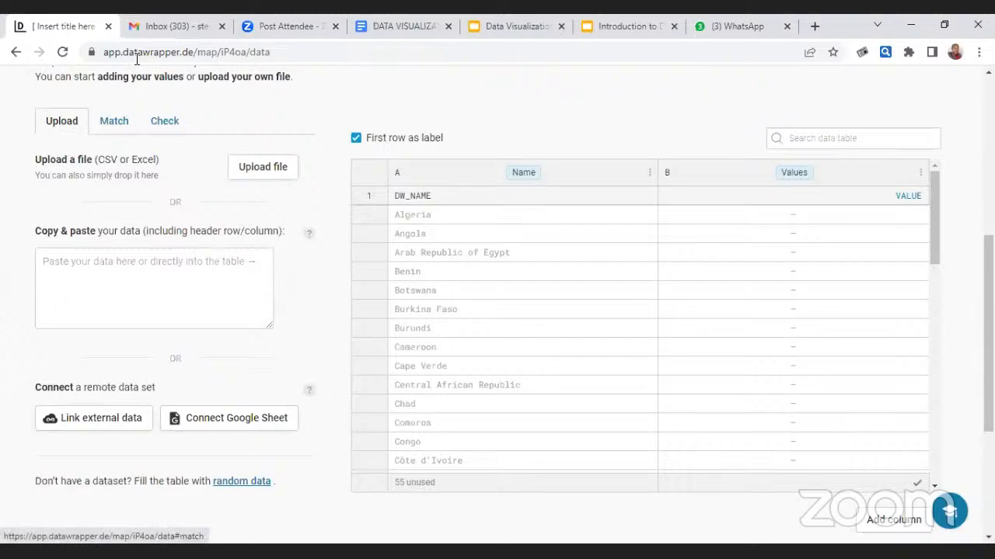
scroll(899, 193, up, 5)
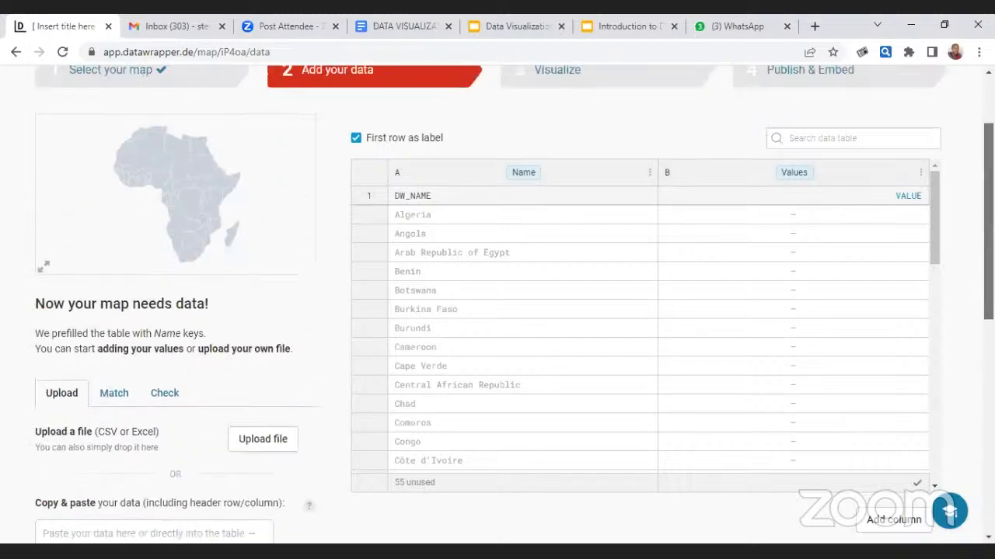
scroll(357, 393, down, 6)
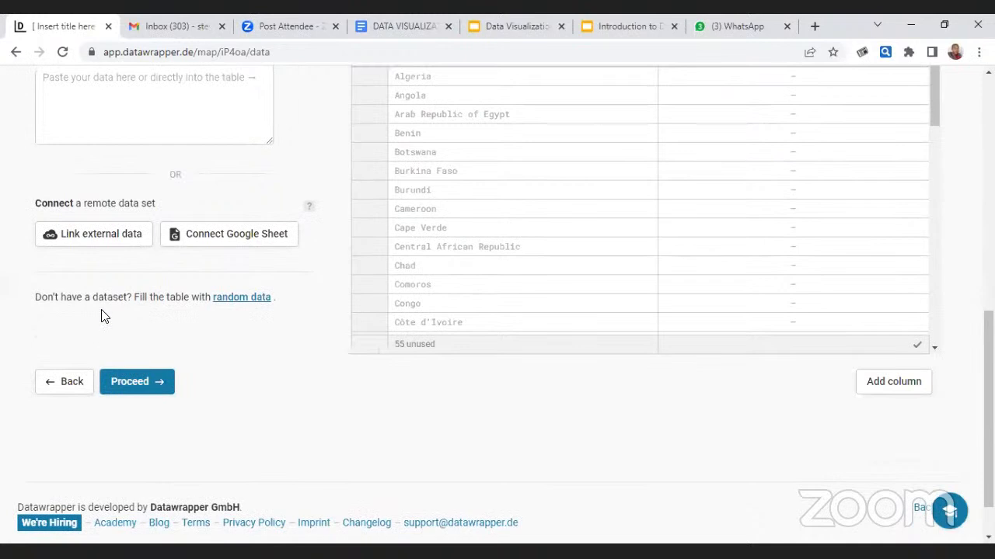
drag(62, 297, 107, 297)
click(107, 297)
click(254, 299)
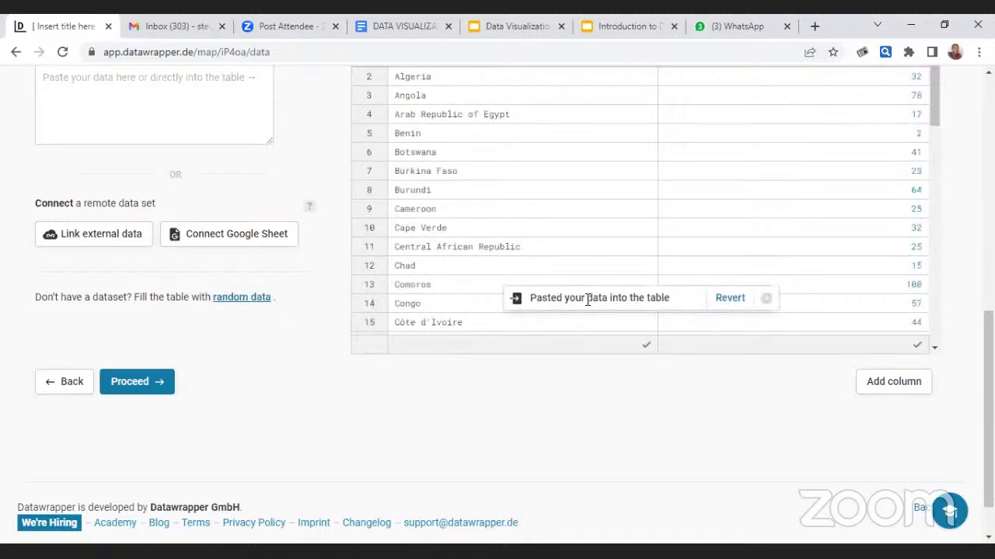
click(766, 299)
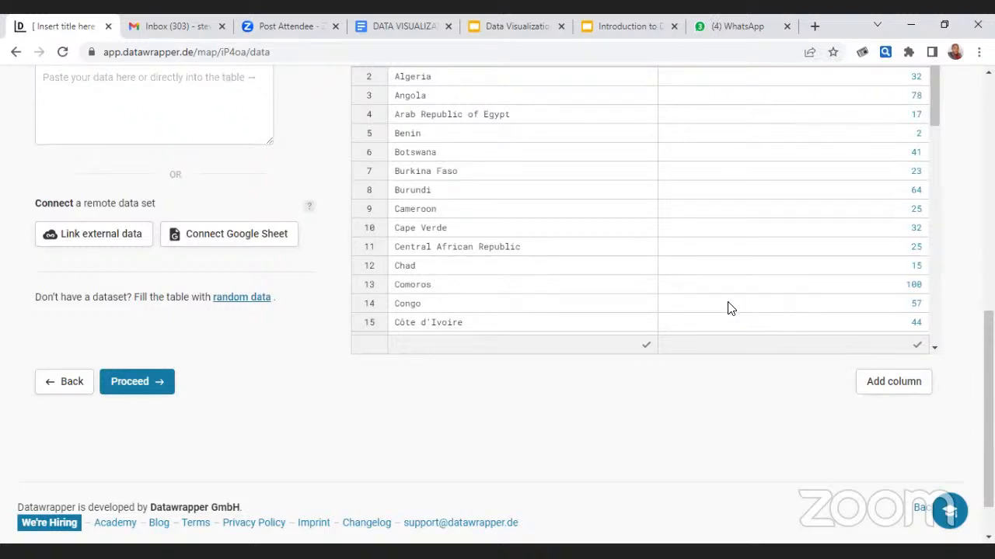
- Review the filled data table, open the map's Visualize stage and look over its color, legend and appearance settings
drag(989, 388, 989, 369)
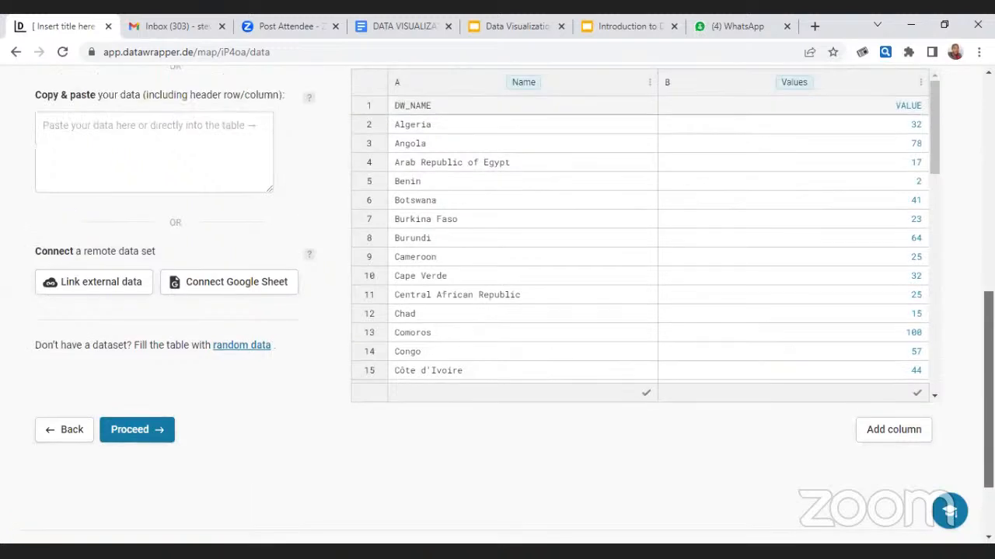
scroll(452, 266, up, 3)
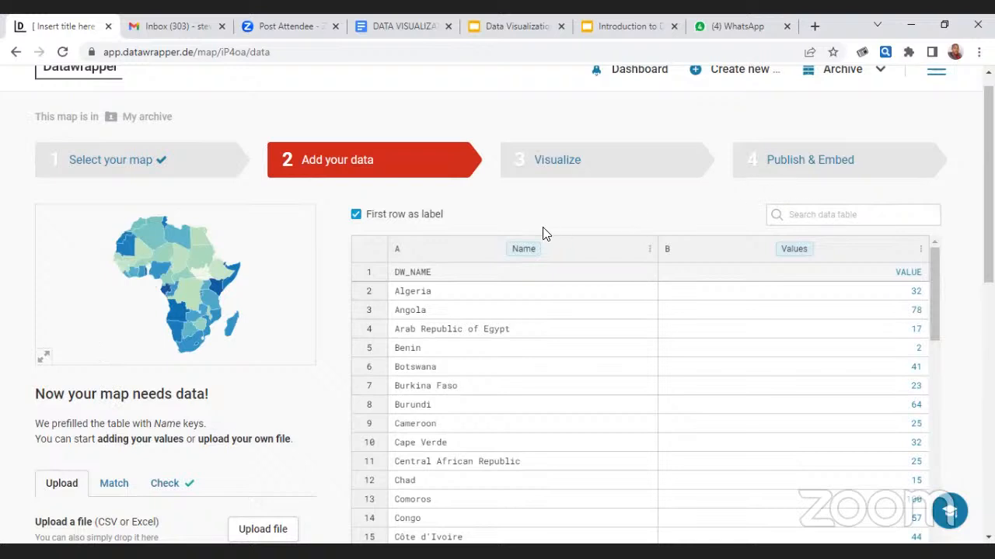
click(572, 163)
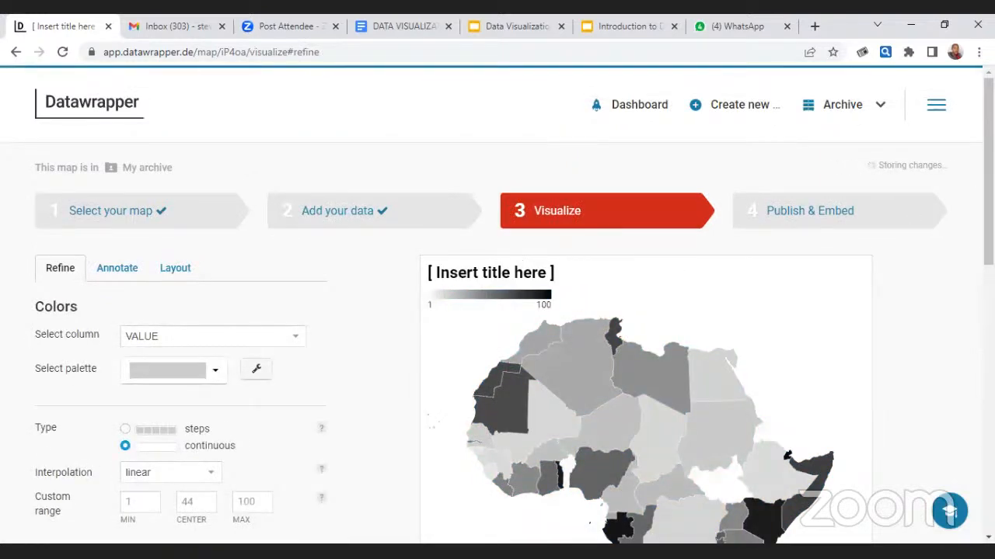
scroll(497, 311, down, 3)
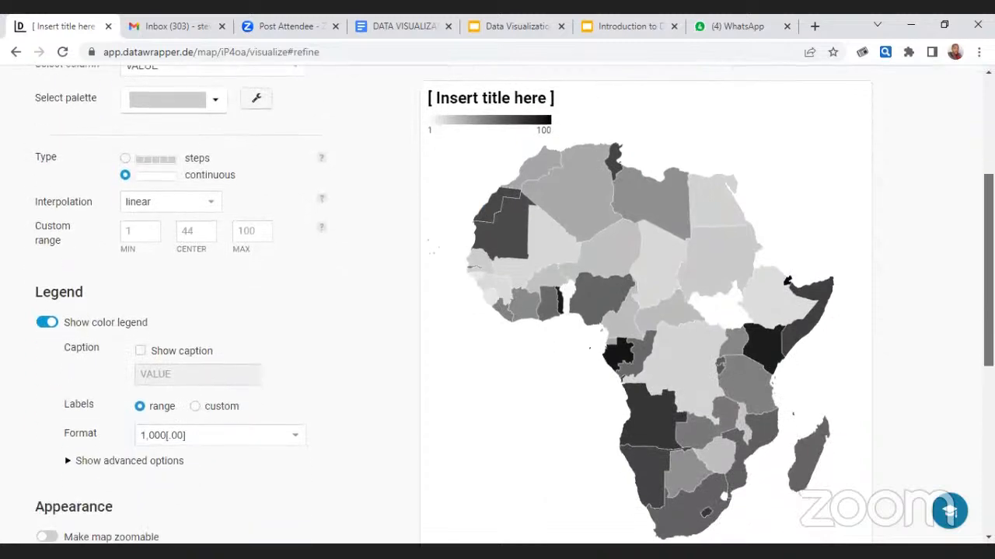
scroll(497, 311, down, 3)
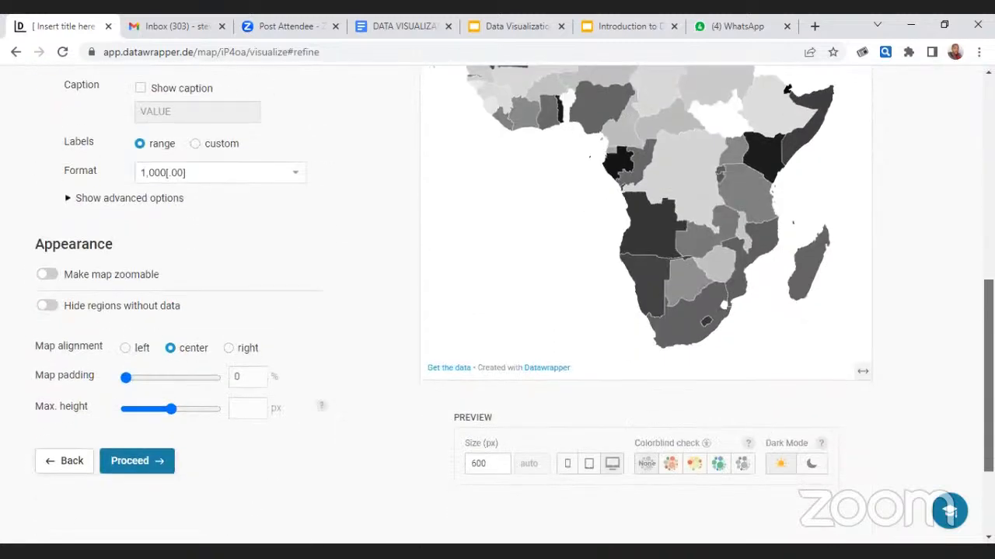
scroll(497, 311, up, 4)
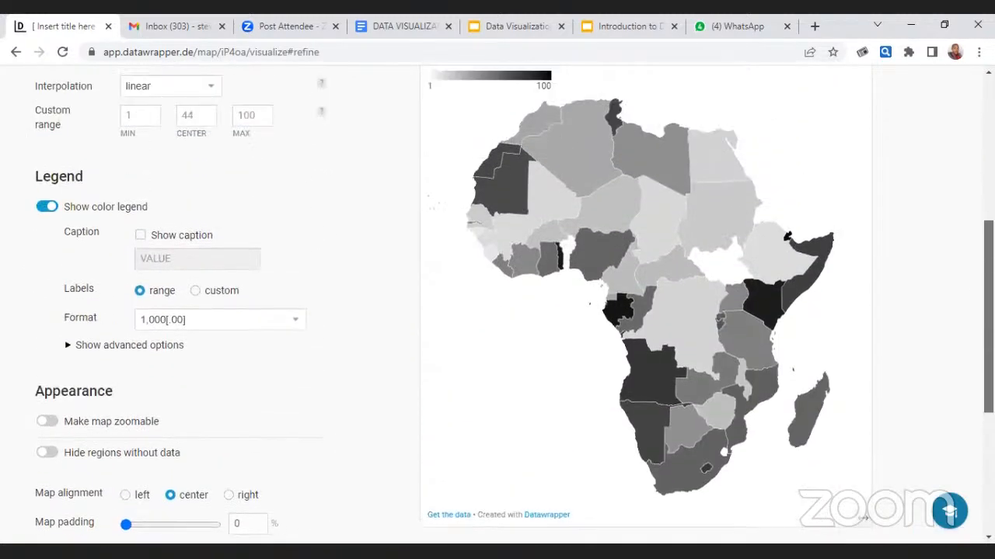
scroll(256, 314, up, 3)
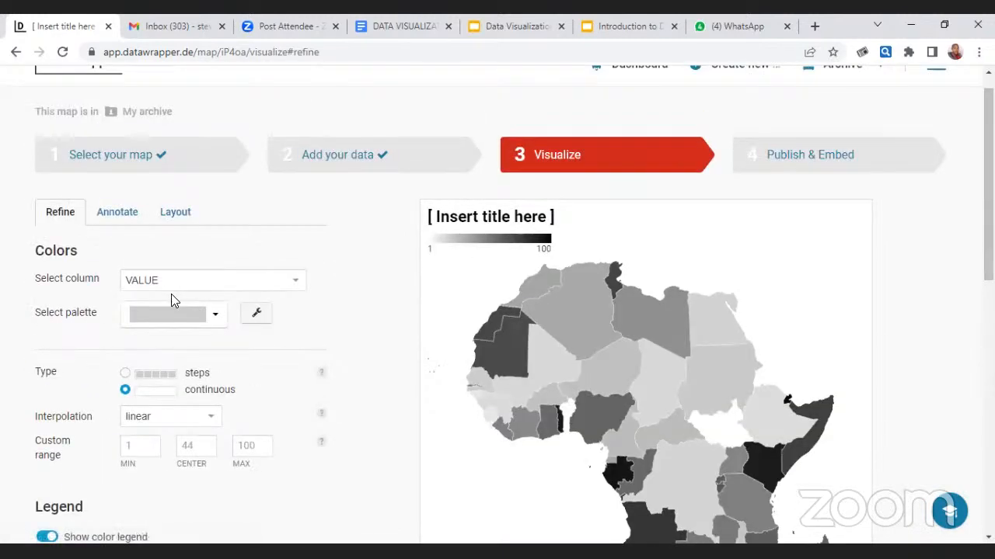
- Try coloring the map regions by the DW_NAME column
click(171, 289)
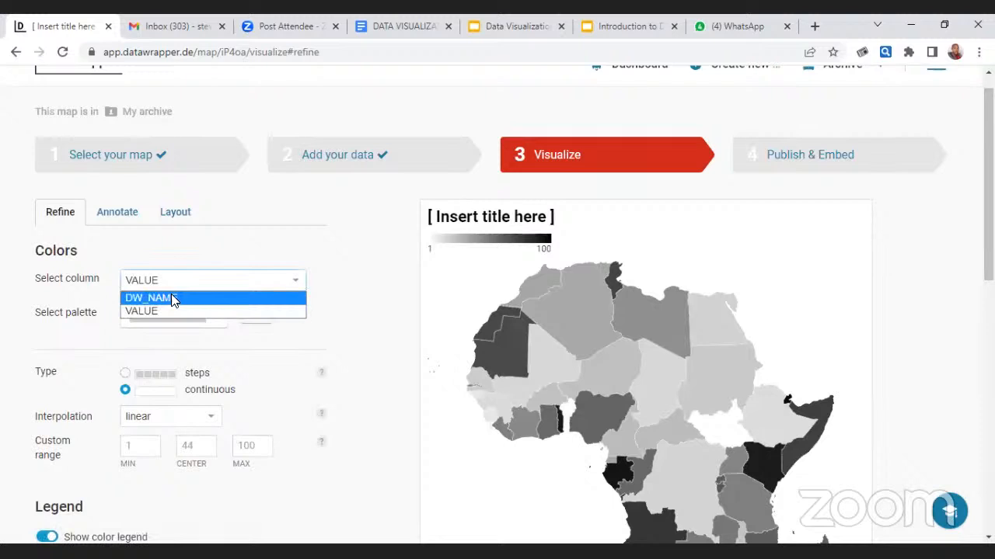
click(171, 297)
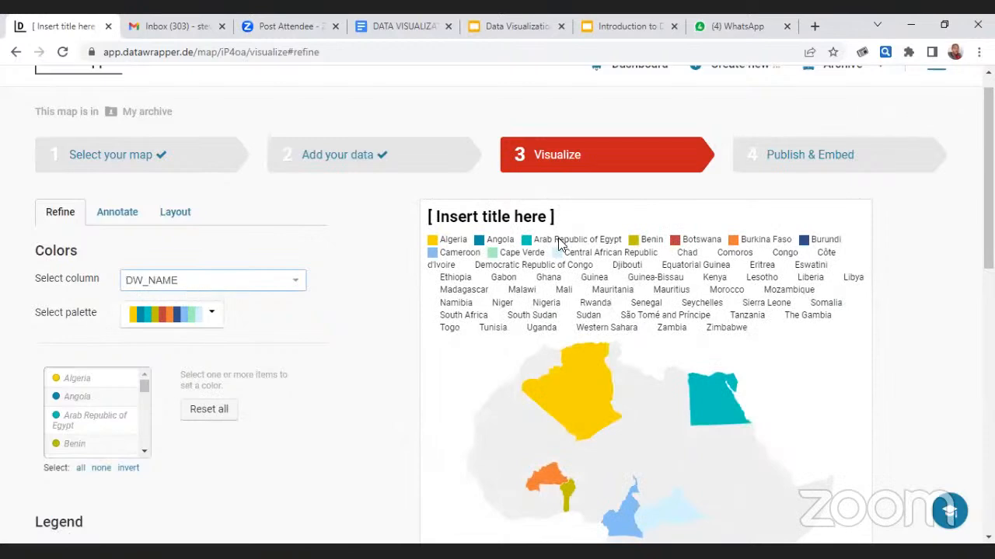
mouse_move(988, 231)
mouse_down()
mouse_move(988, 378)
mouse_move(989, 212)
mouse_up()
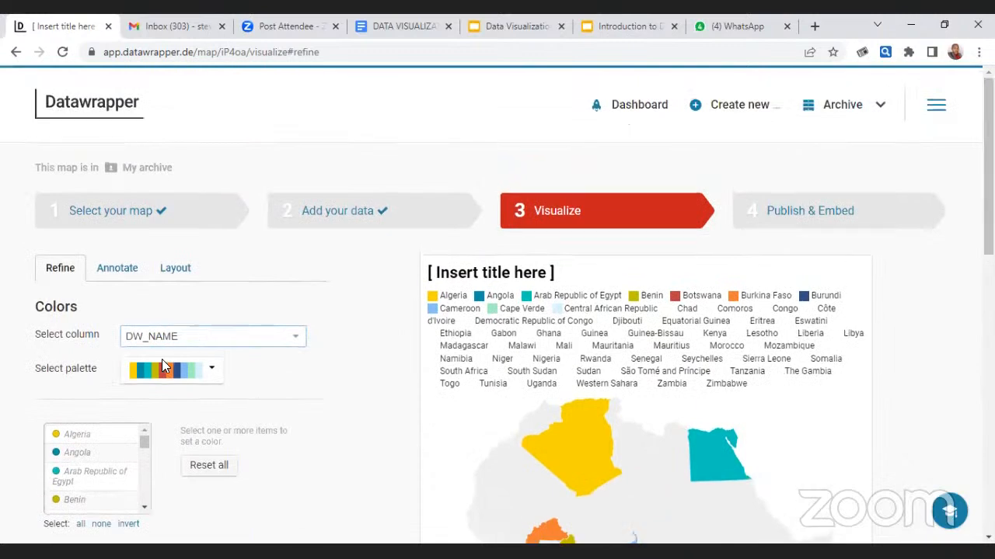
- Set the map's color column to VALUE
click(163, 336)
click(158, 368)
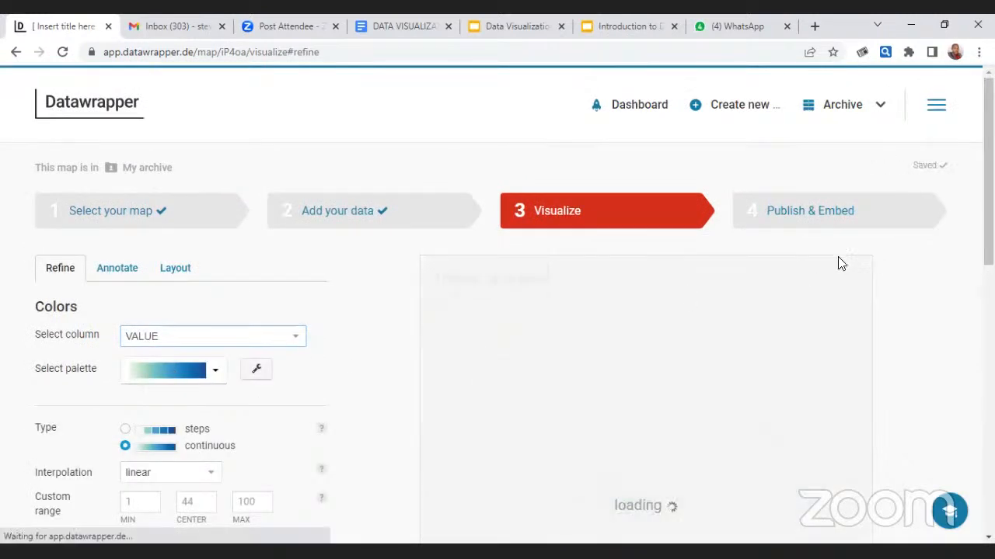
mouse_move(988, 194)
mouse_down()
mouse_move(988, 268)
mouse_move(988, 200)
mouse_up()
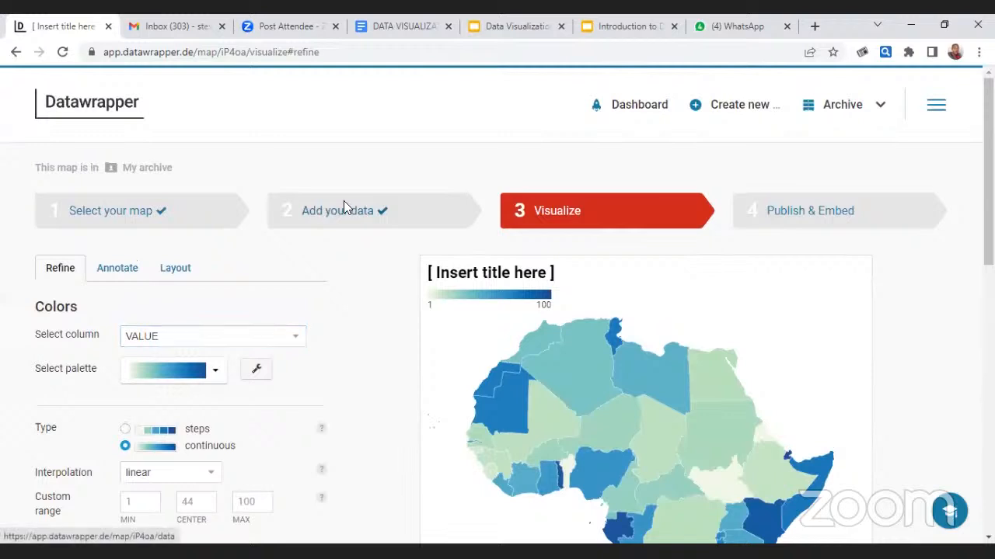
- Return to the Add your data stage and view the country names and values in the table
click(343, 205)
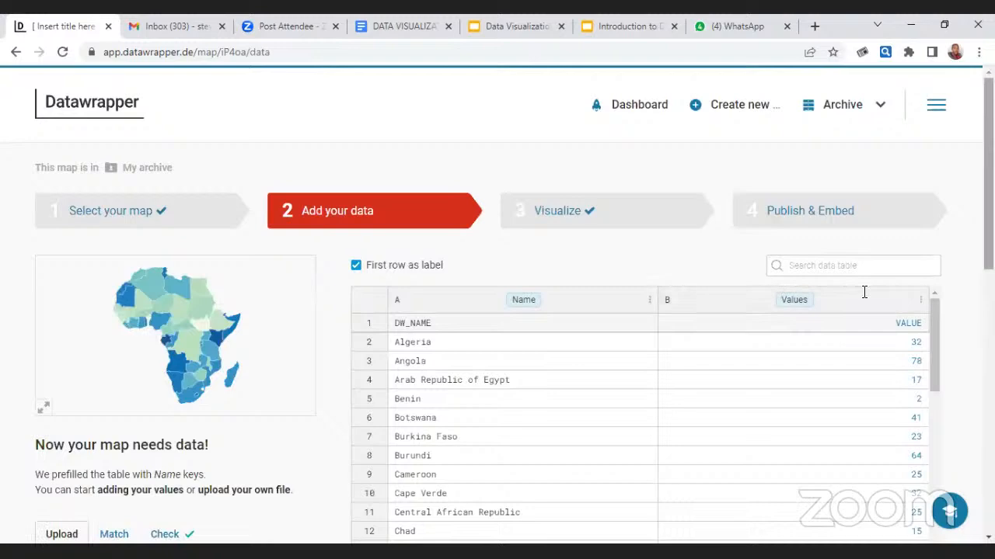
scroll(864, 292, down, 1)
scroll(544, 240, up, 1)
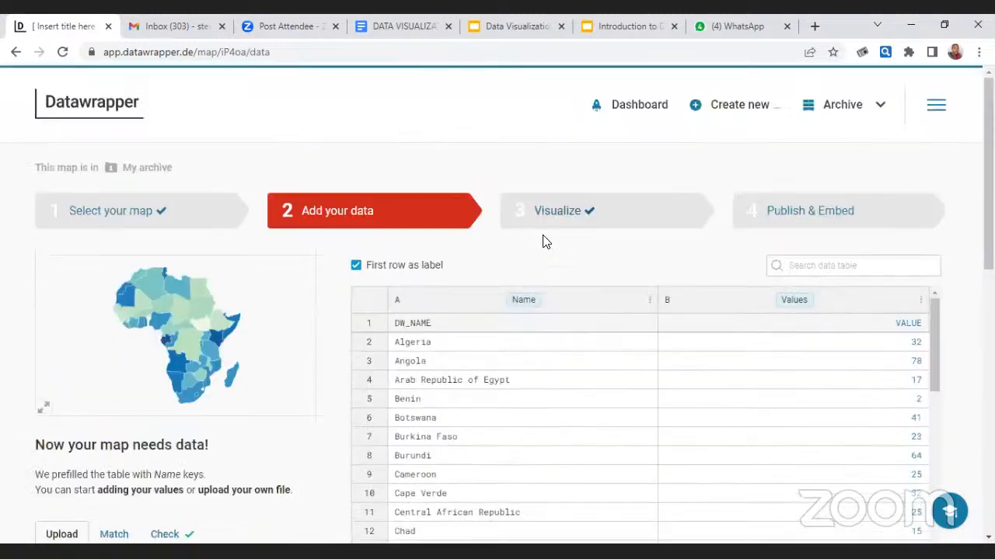
- Open the Visualize stage and change the map's color palette to the yellow-orange-purple-dark blue gradient
click(544, 221)
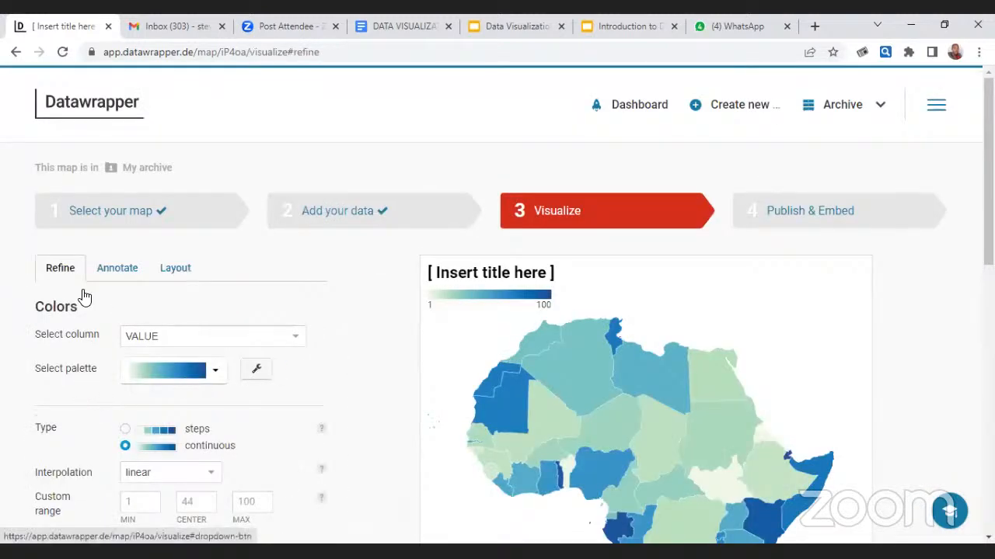
click(216, 370)
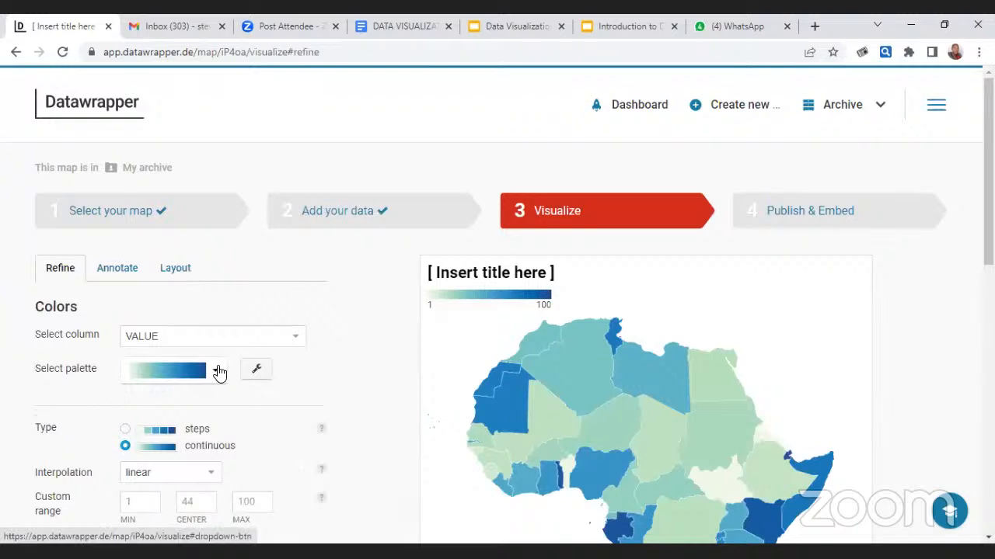
click(177, 456)
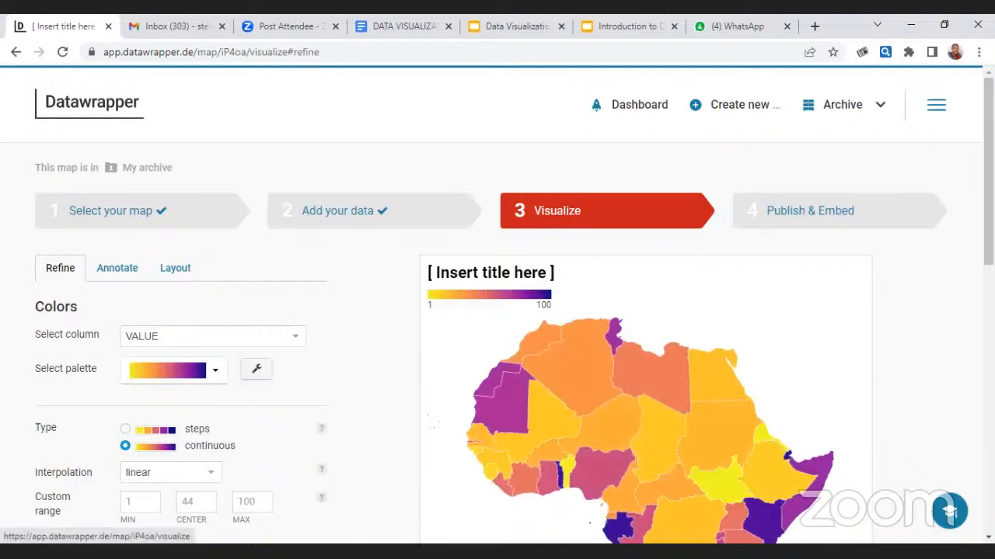
- Compare the stepped and continuous color types on the map, ending on continuous, and check Nigeria's tooltip
scroll(412, 296, down, 3)
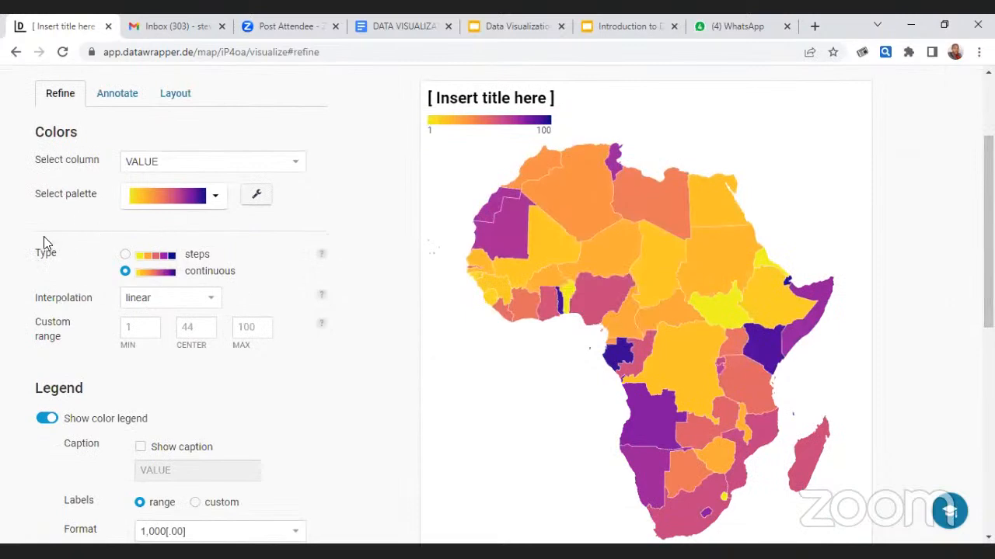
click(126, 257)
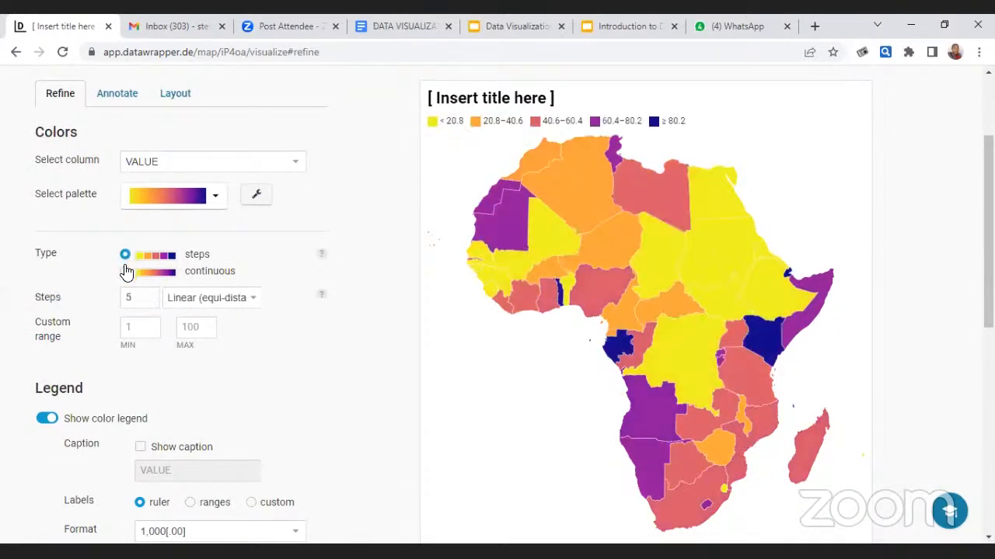
click(126, 272)
click(126, 254)
click(128, 272)
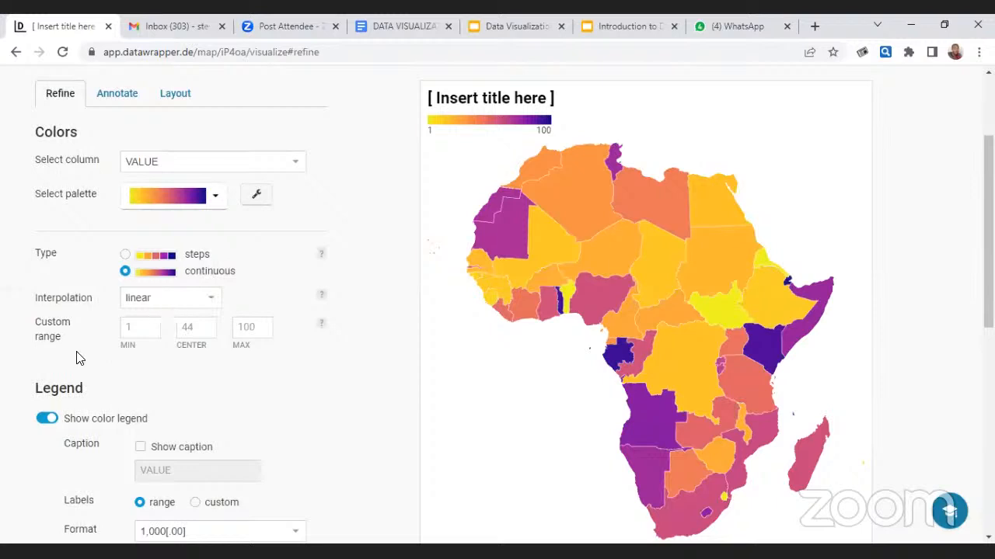
key(Tab)
mouse_move(583, 294)
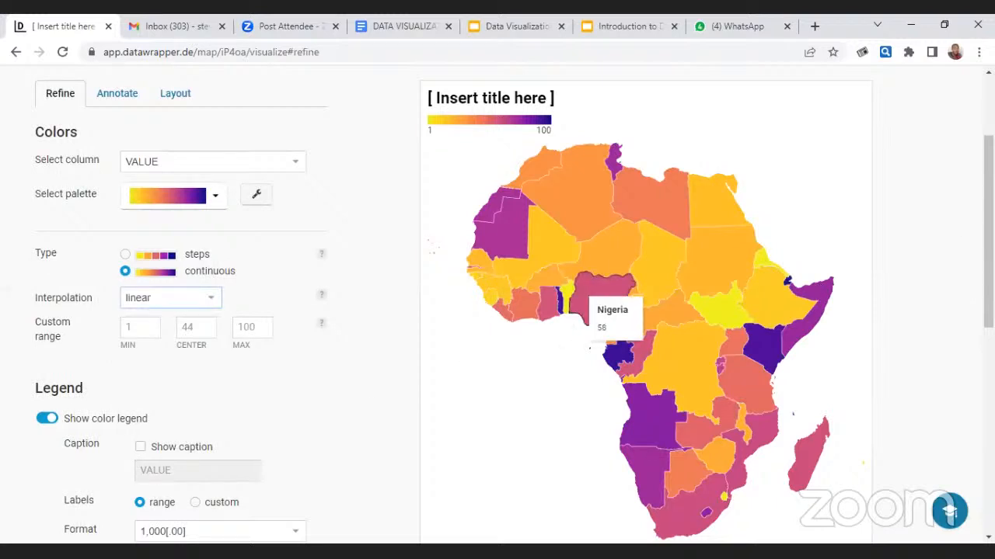
- Switch the map's color legend off and back on
scroll(960, 281, down, 2)
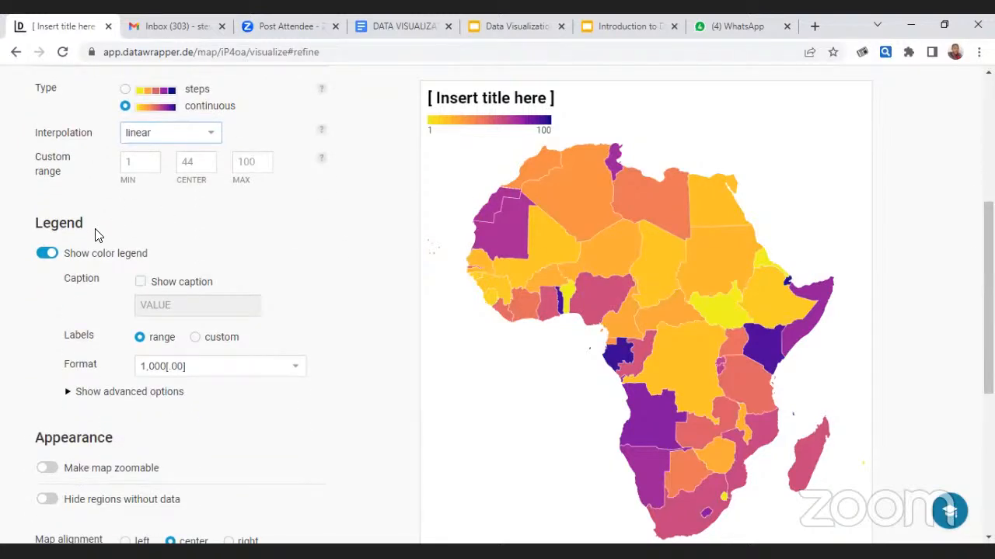
click(48, 253)
click(48, 253)
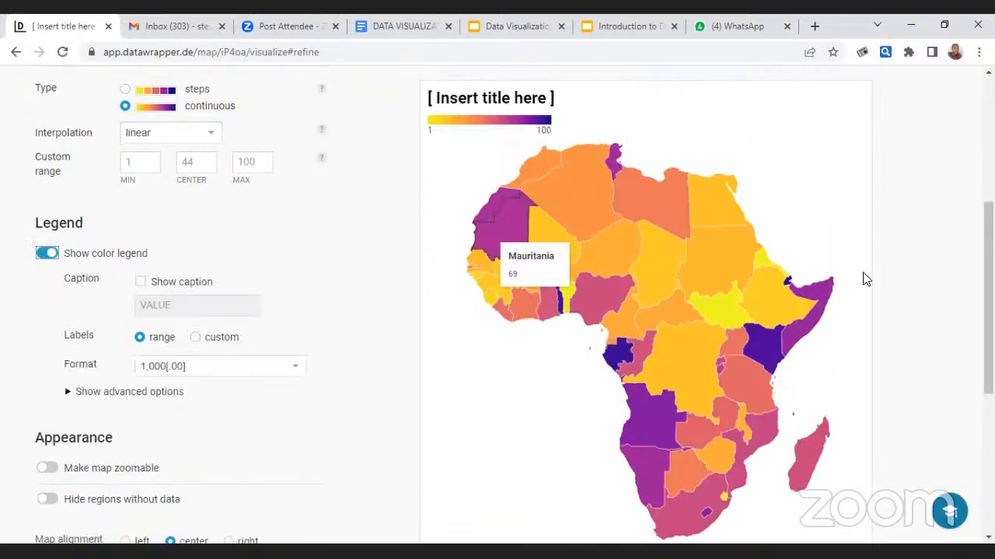
scroll(867, 280, up, 2)
- Make the map zoomable and set the zoom button position to top right
scroll(866, 280, down, 3)
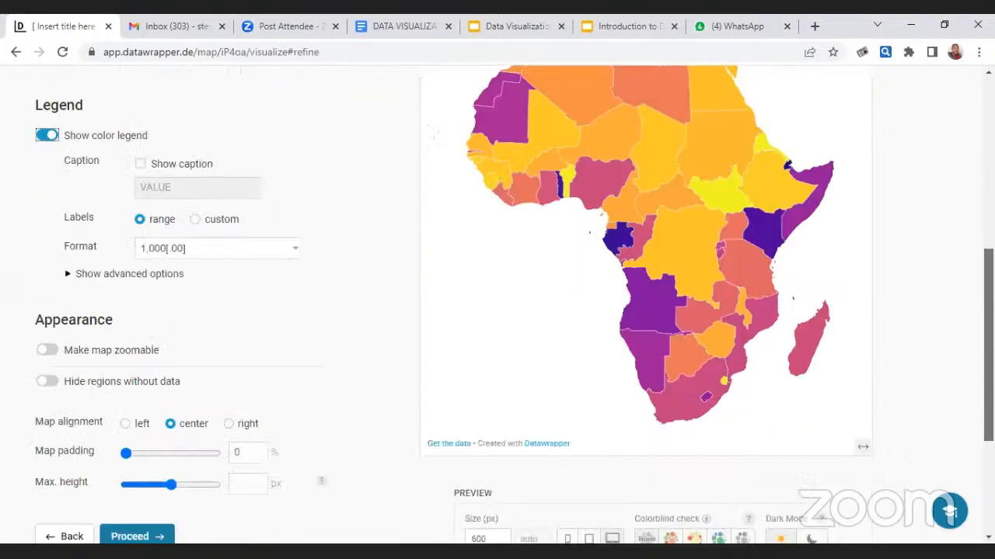
mouse_move(988, 345)
mouse_down()
mouse_move(989, 389)
mouse_move(988, 358)
mouse_up()
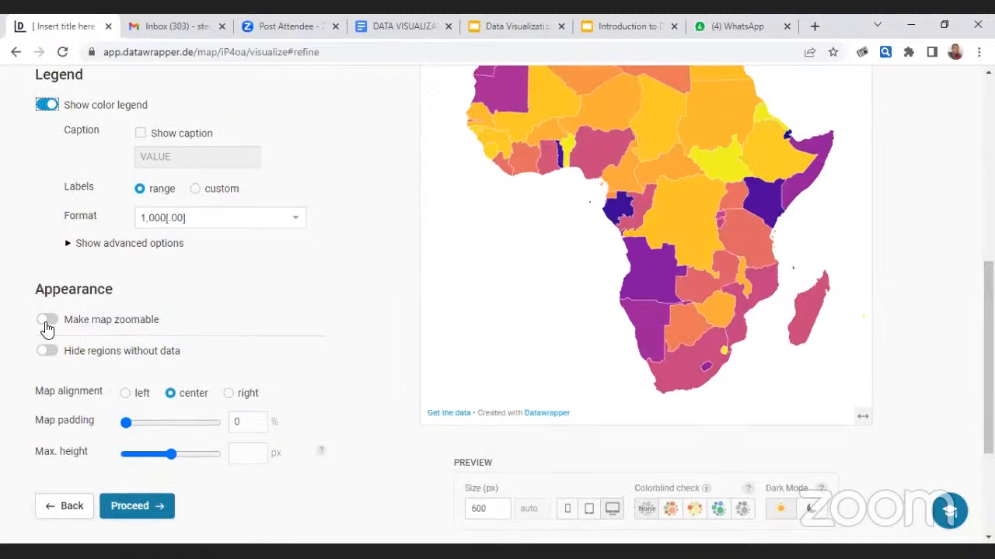
click(47, 327)
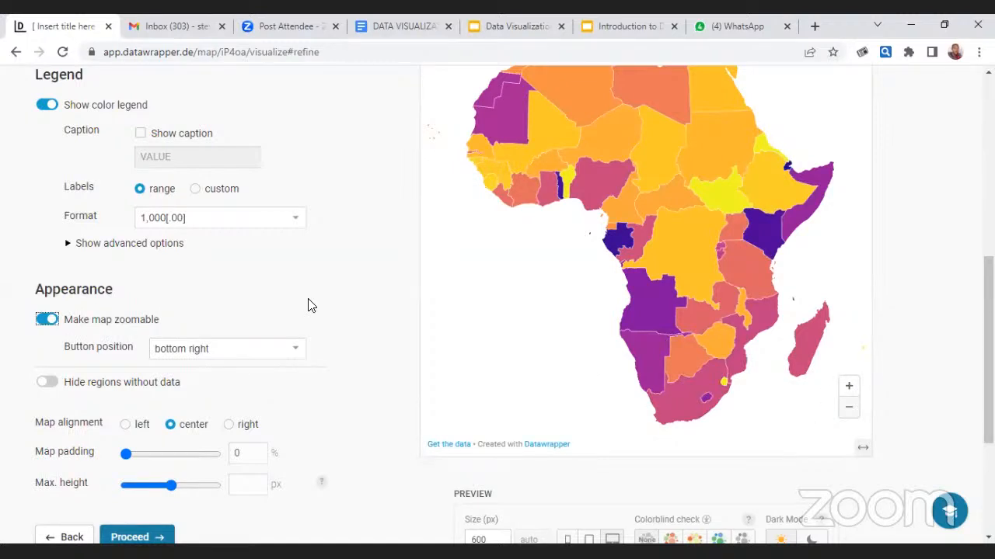
click(251, 349)
click(179, 379)
- Test the map's zoom controls by zooming in and out, enlarging North Africa and resetting the view
scroll(848, 156, up, 4)
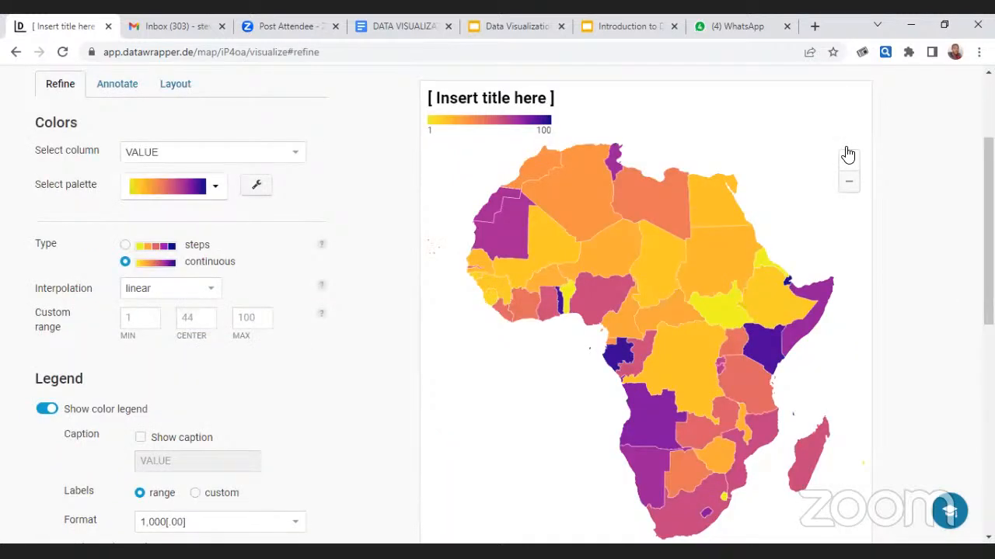
click(847, 155)
click(848, 156)
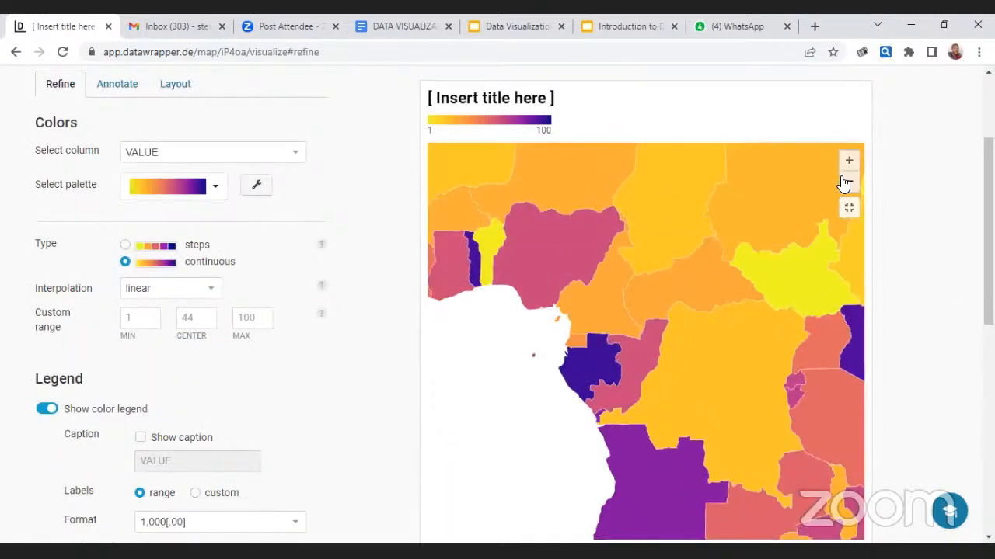
click(846, 183)
click(847, 183)
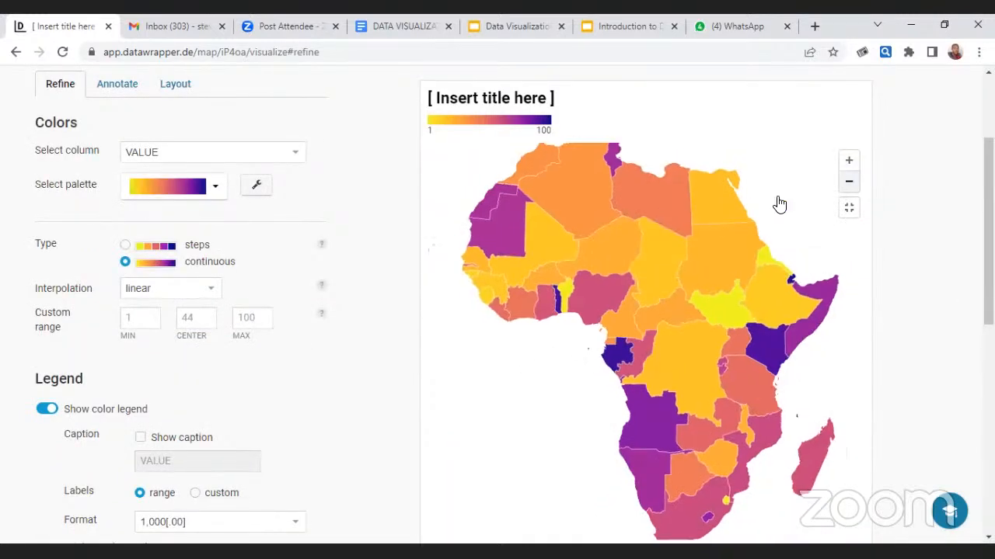
double_click(595, 212)
drag(793, 501, 759, 459)
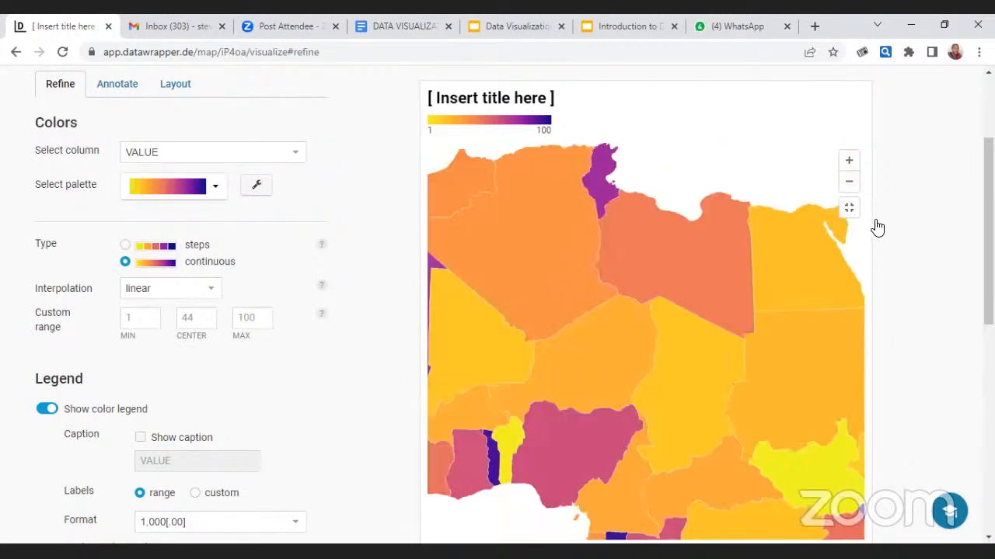
click(850, 205)
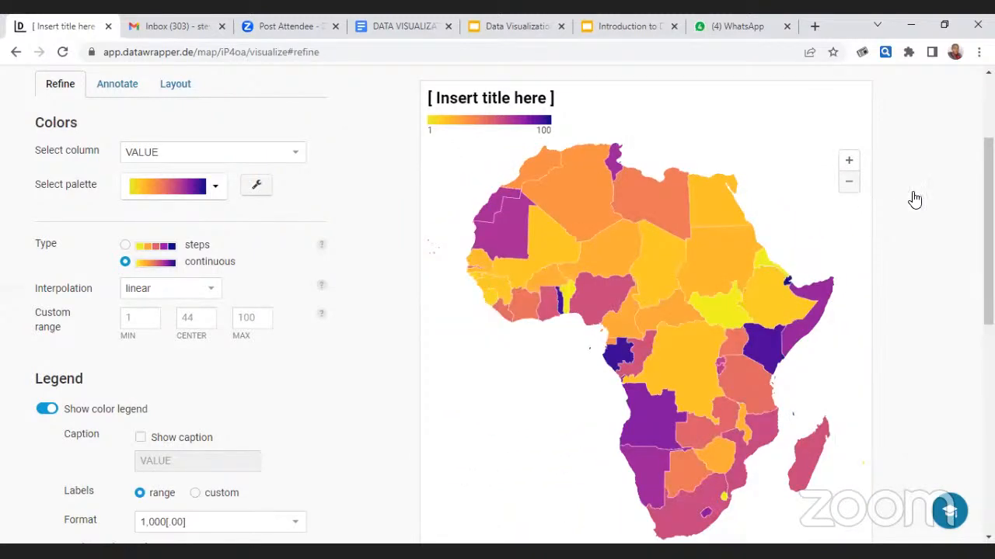
- Turn on hiding of regions without data and look over the map
scroll(910, 200, up, 2)
scroll(513, 311, up, 1)
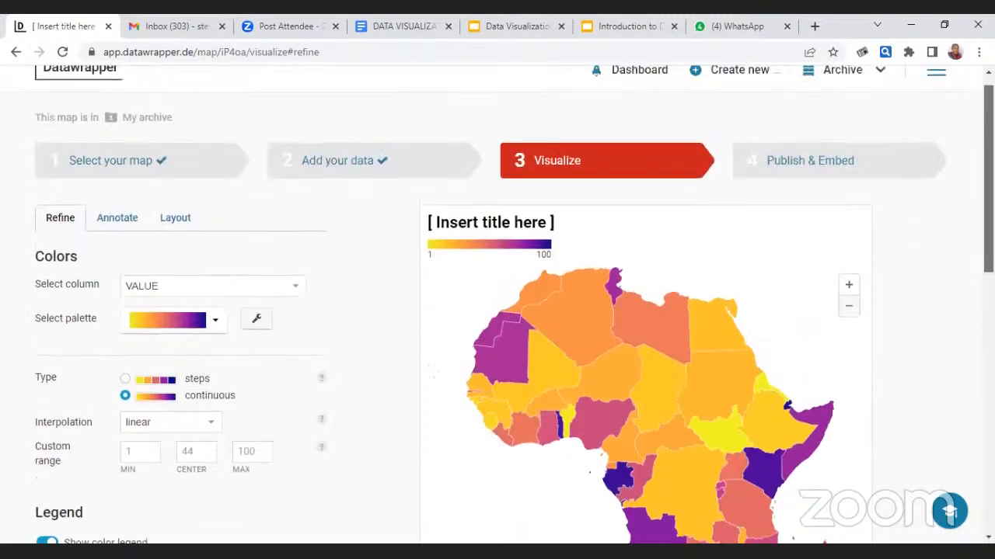
scroll(497, 311, down, 2)
scroll(497, 311, down, 6)
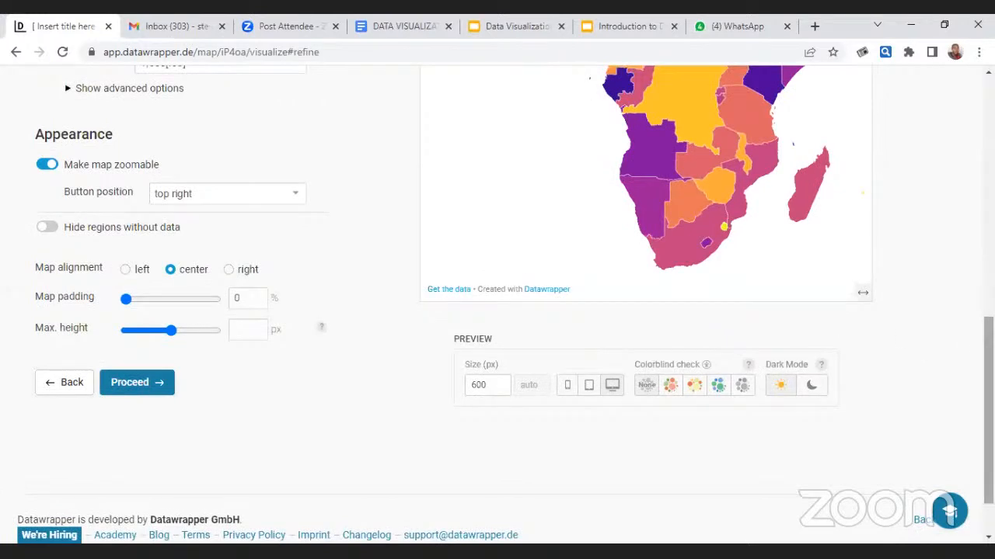
click(63, 233)
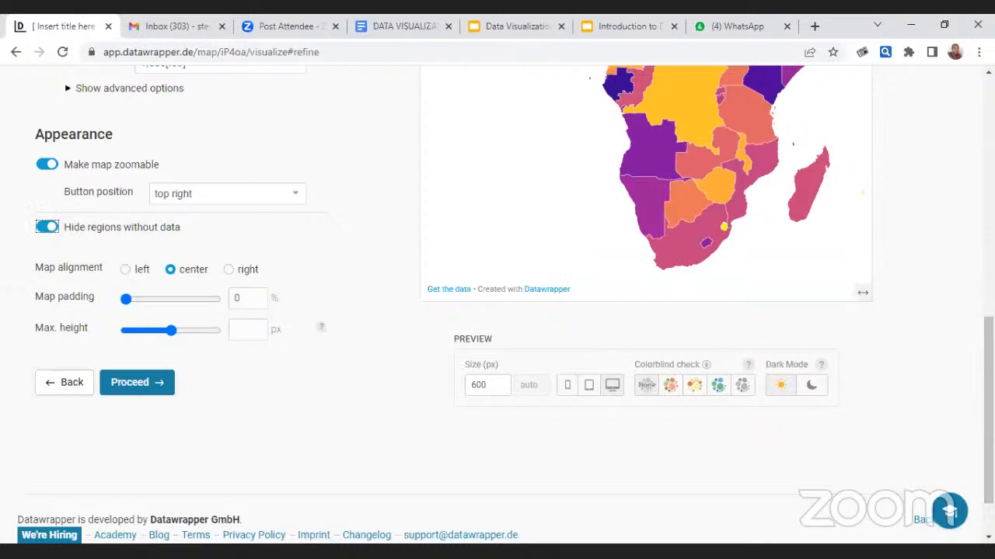
scroll(884, 324, up, 3)
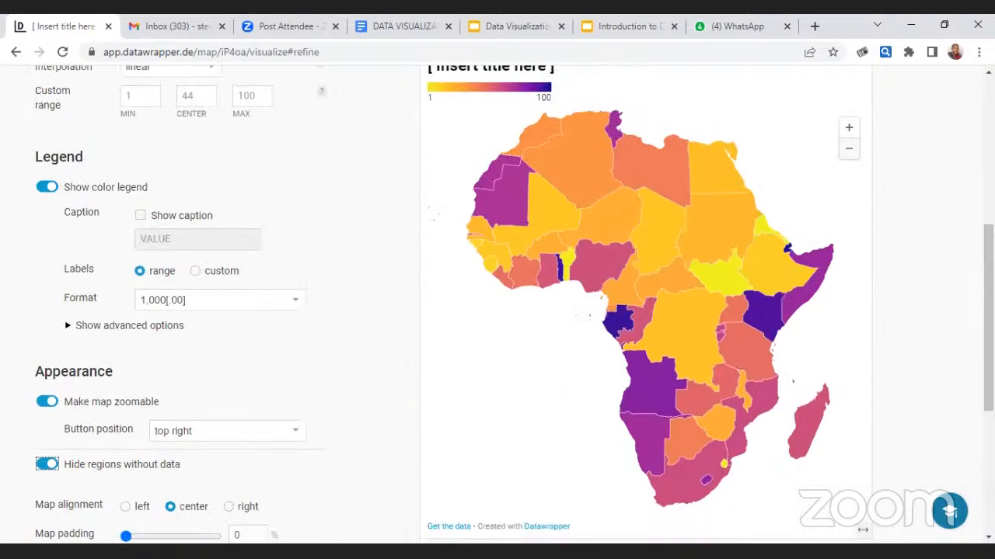
scroll(829, 179, up, 3)
scroll(513, 313, up, 1)
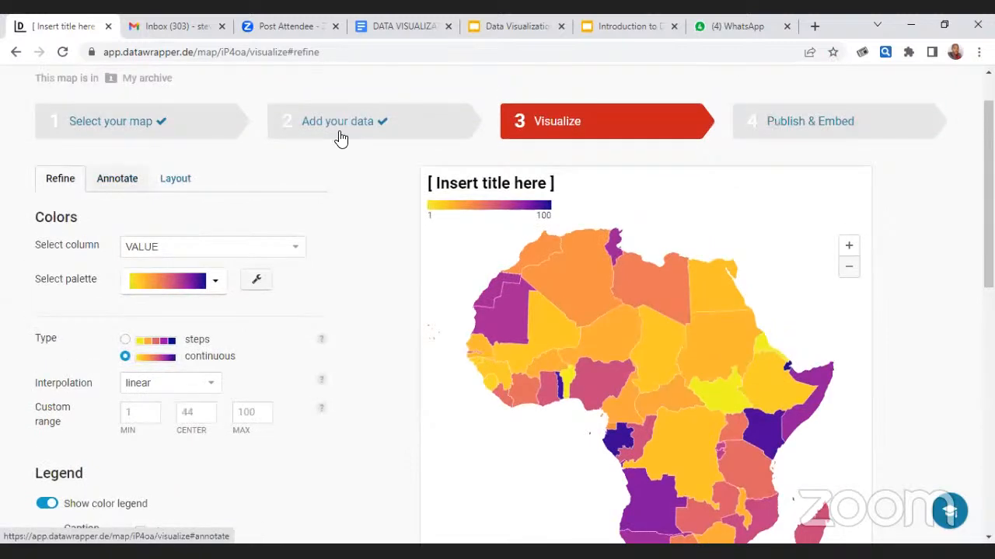
- Clear Algeria's value in the data table and return to the Visualize stage
click(338, 130)
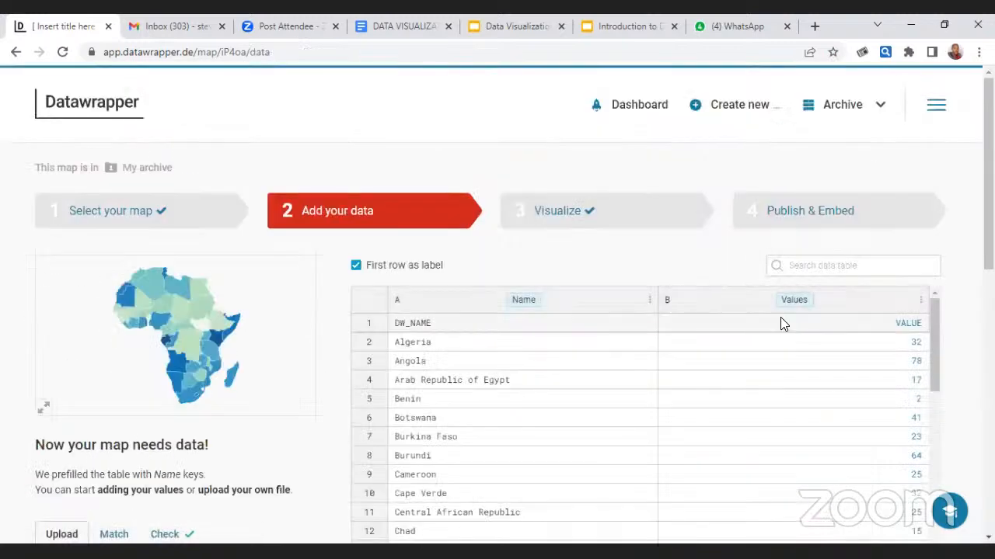
click(892, 342)
key(Delete)
click(567, 209)
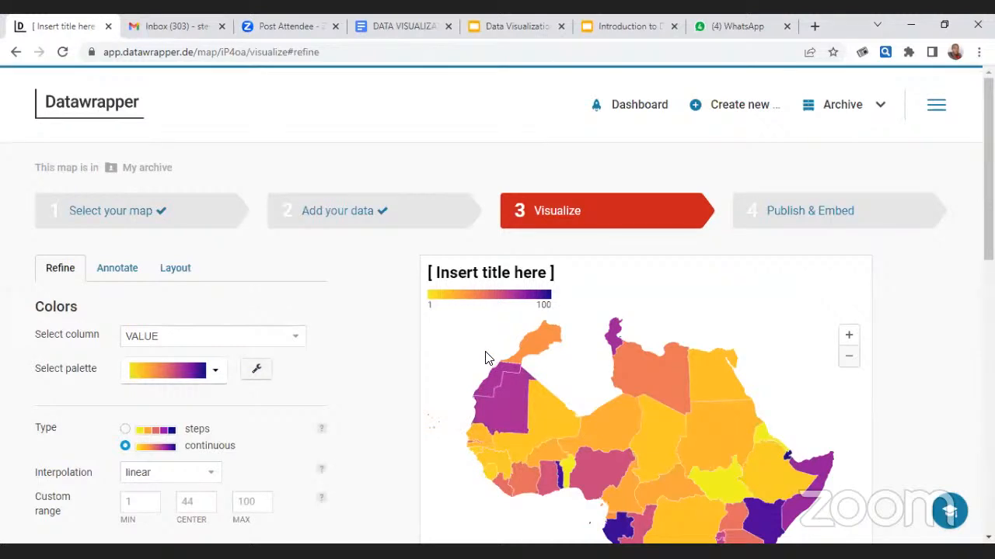
- Clear Botswana's value in the data table and compare the table with the map in the Visualize stage
click(340, 211)
click(793, 380)
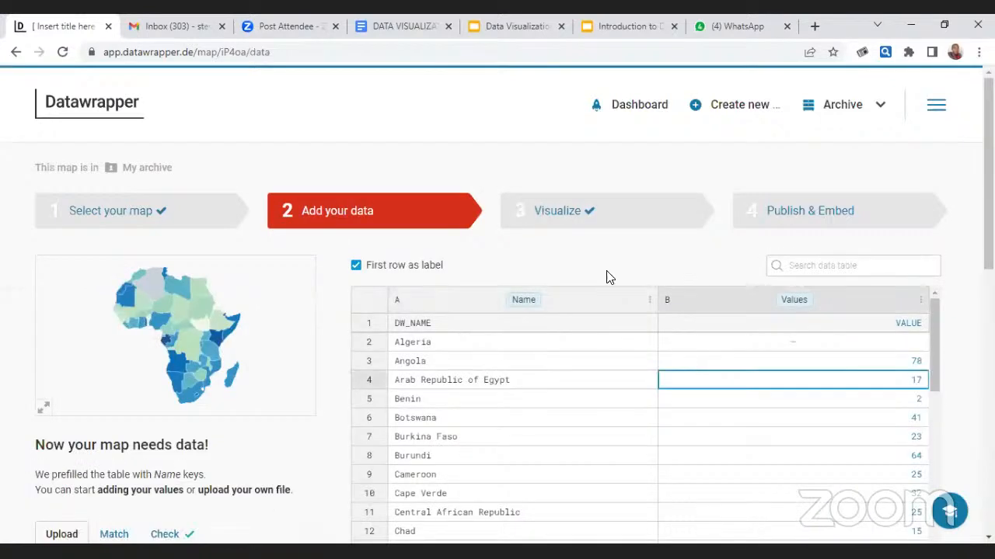
click(792, 418)
key(Delete)
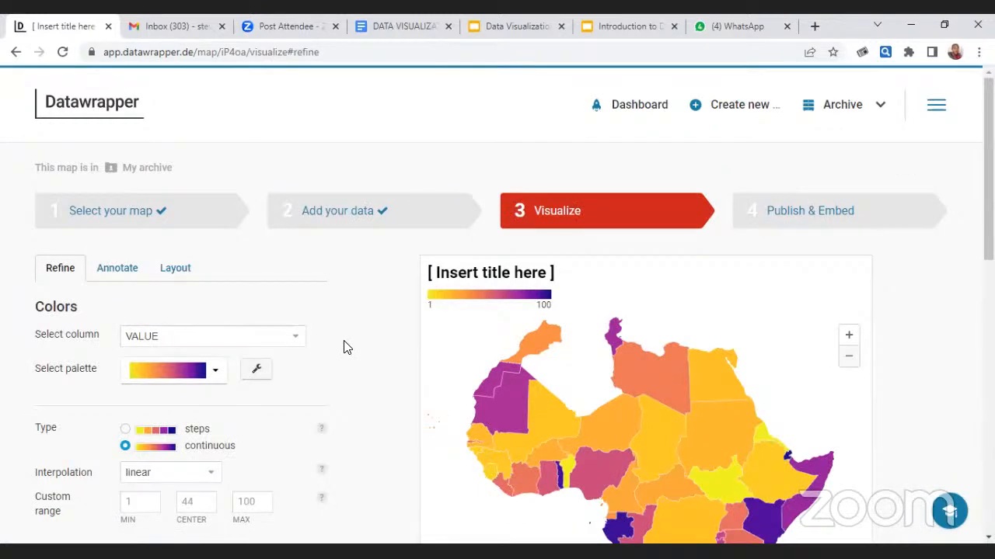
scroll(547, 305, down, 2)
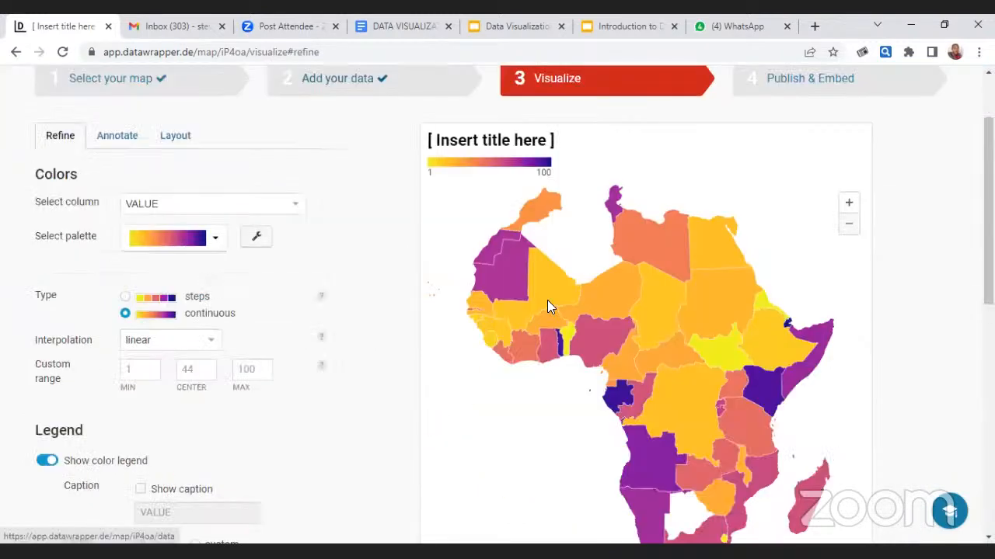
click(337, 79)
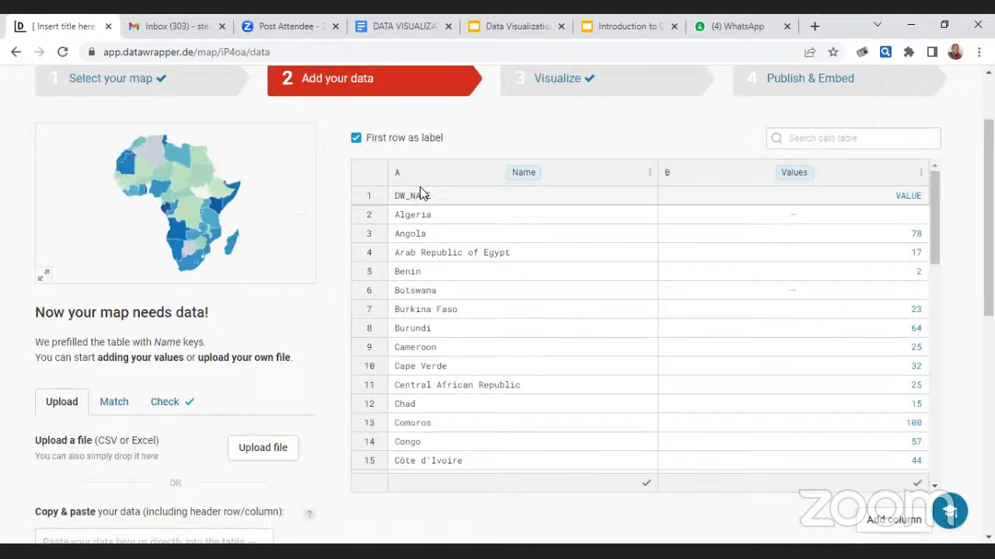
click(557, 78)
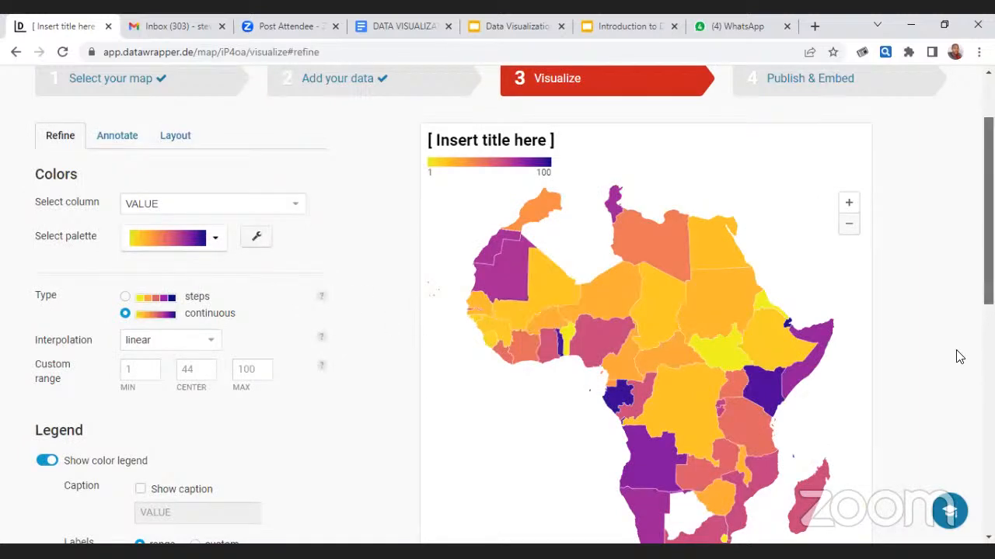
- Turn off hiding of regions without data in the map's appearance settings
scroll(960, 357, down, 5)
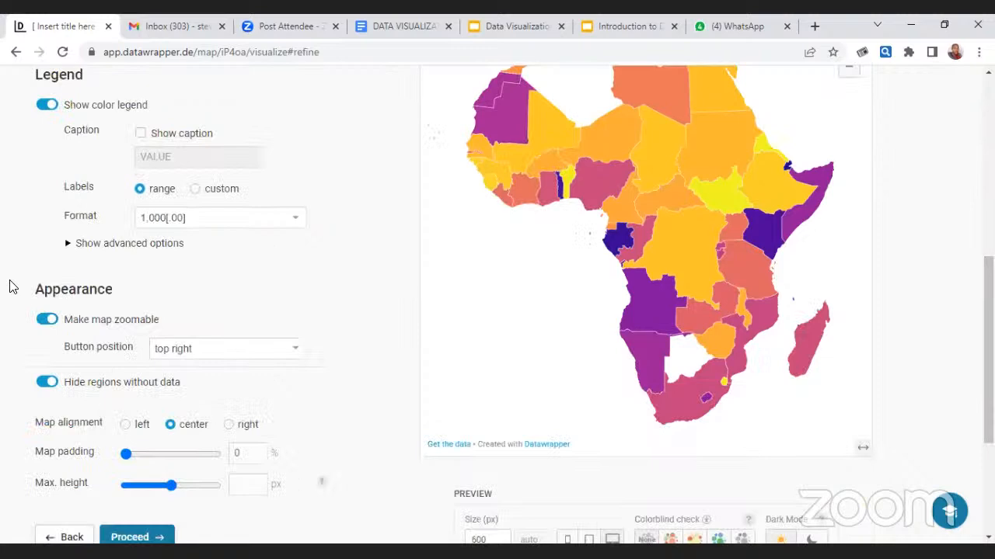
double_click(373, 367)
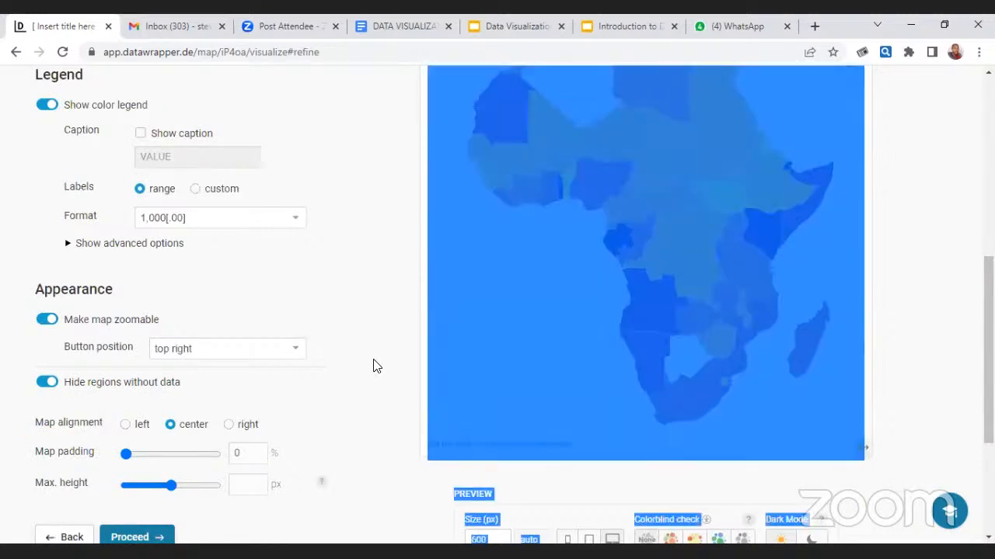
click(568, 137)
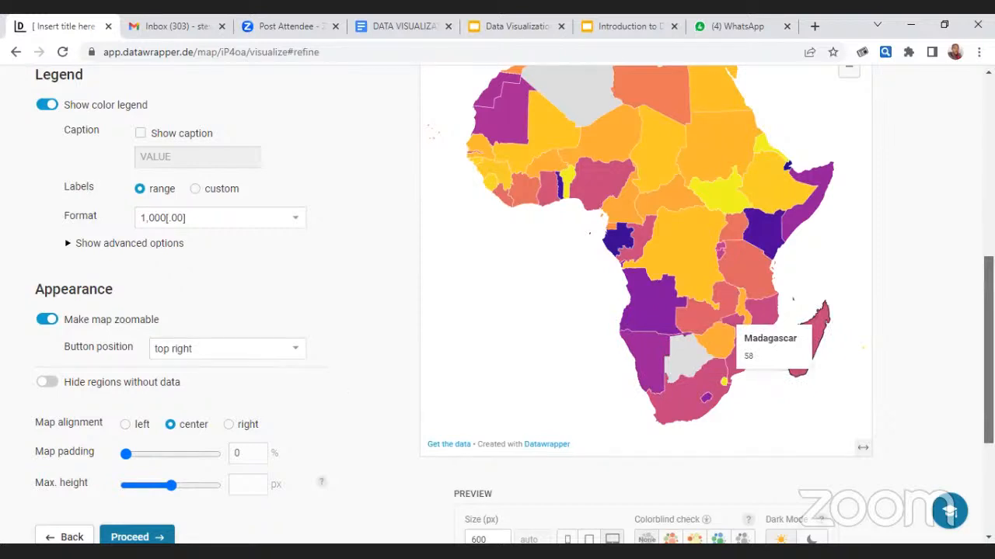
drag(989, 349, 988, 350)
scroll(611, 303, down, 1)
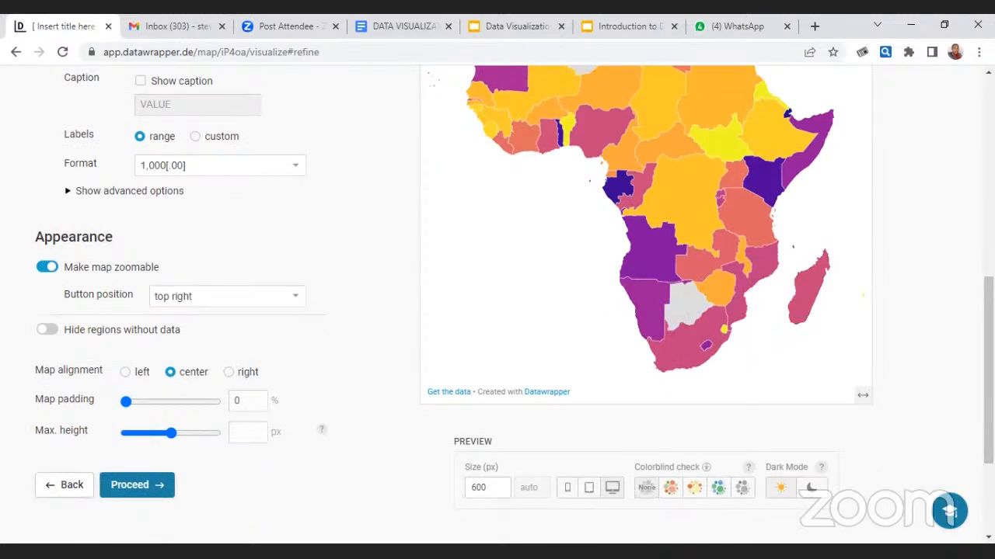
drag(988, 365, 989, 196)
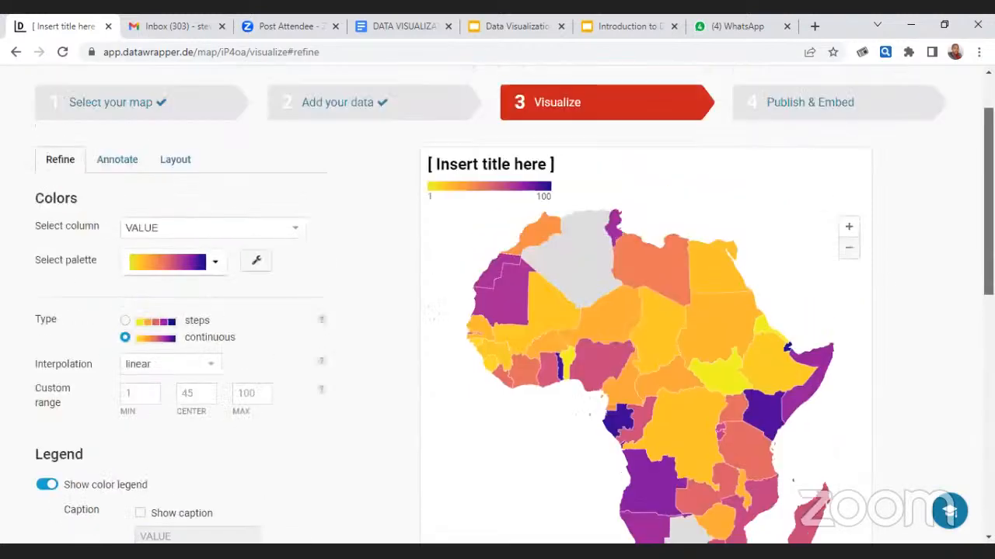
scroll(930, 106, up, 1)
mouse_move(933, 109)
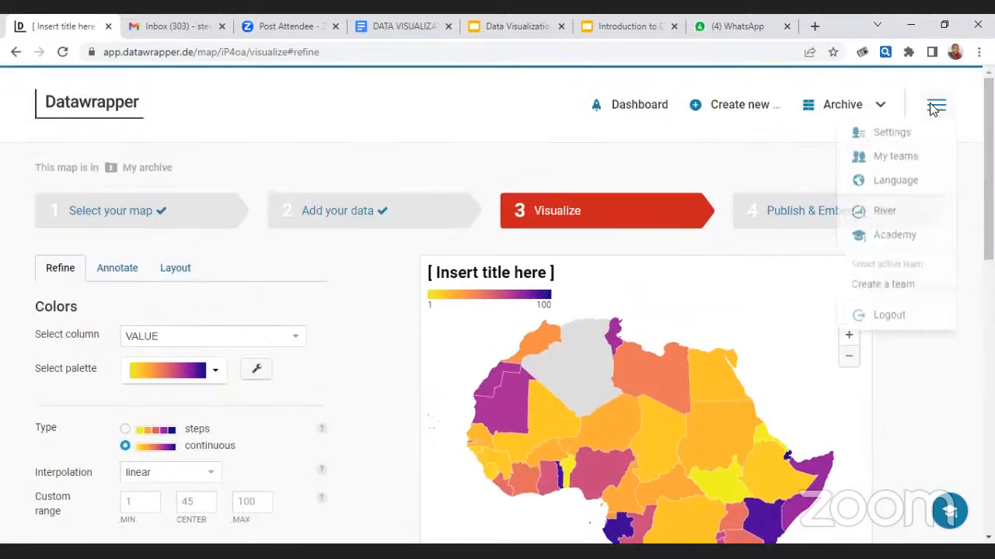
- Recheck the empty values in the data table, then try the hiding of regions without data in the Visualize stage
click(337, 211)
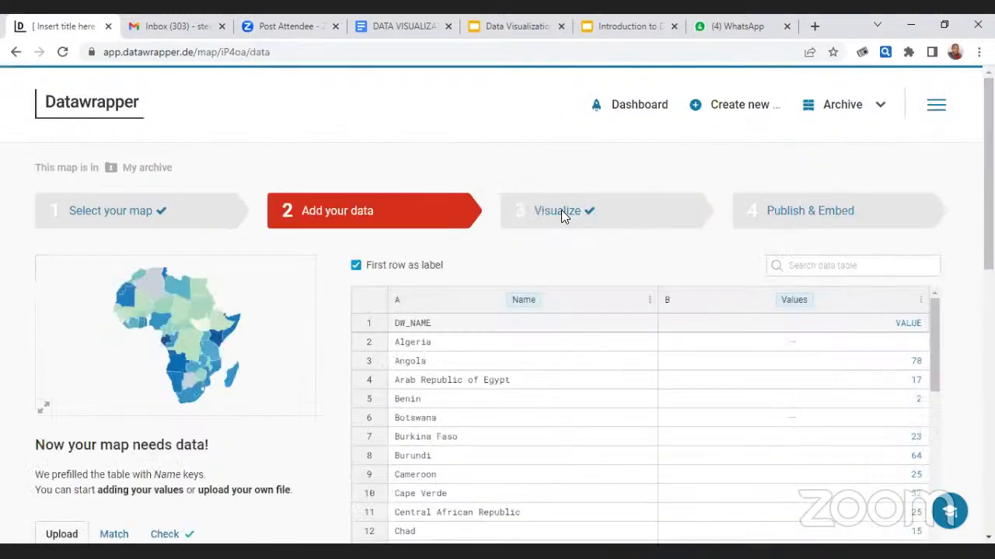
click(561, 210)
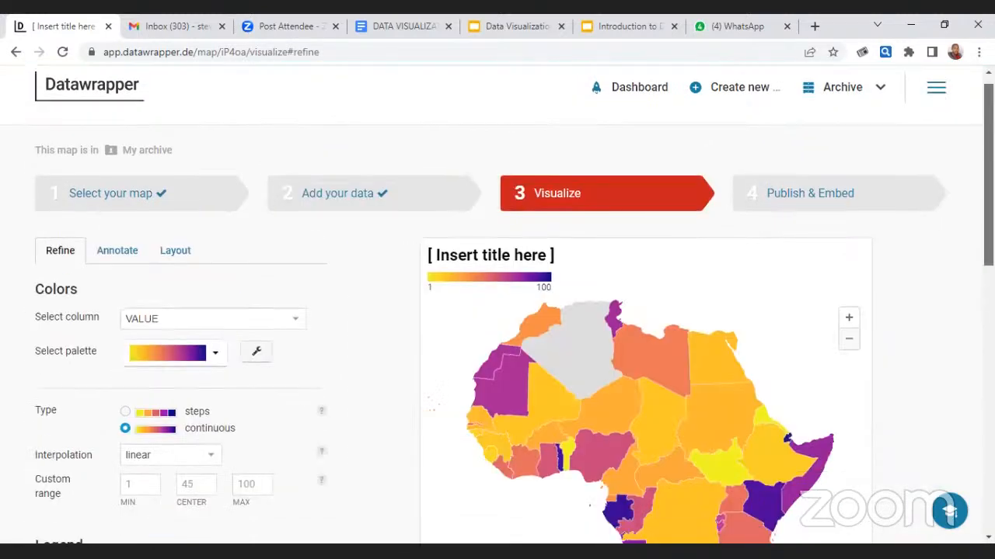
scroll(599, 329, down, 6)
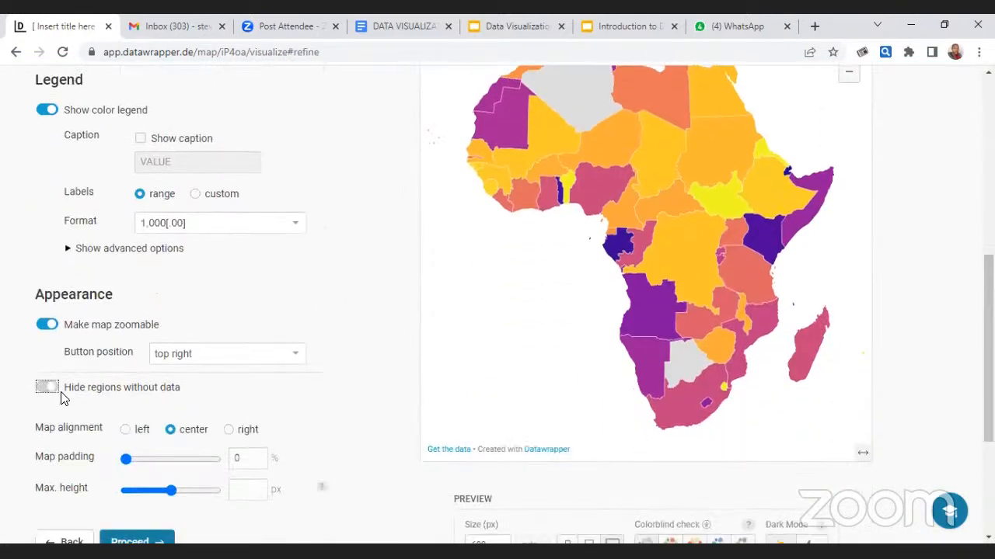
click(62, 396)
click(61, 389)
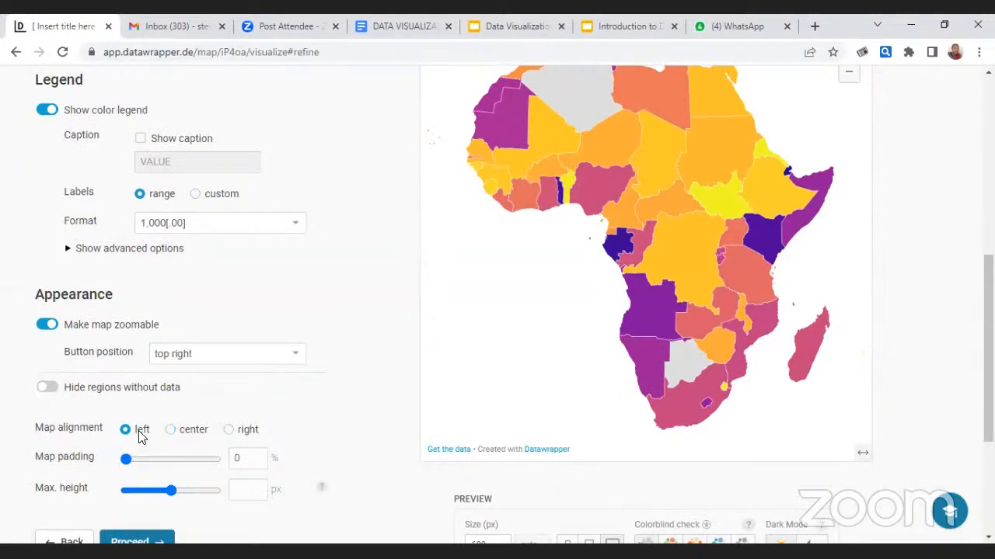
- Try right alignment for the map and restore the center alignment
click(243, 435)
click(171, 431)
scroll(986, 342, down, 2)
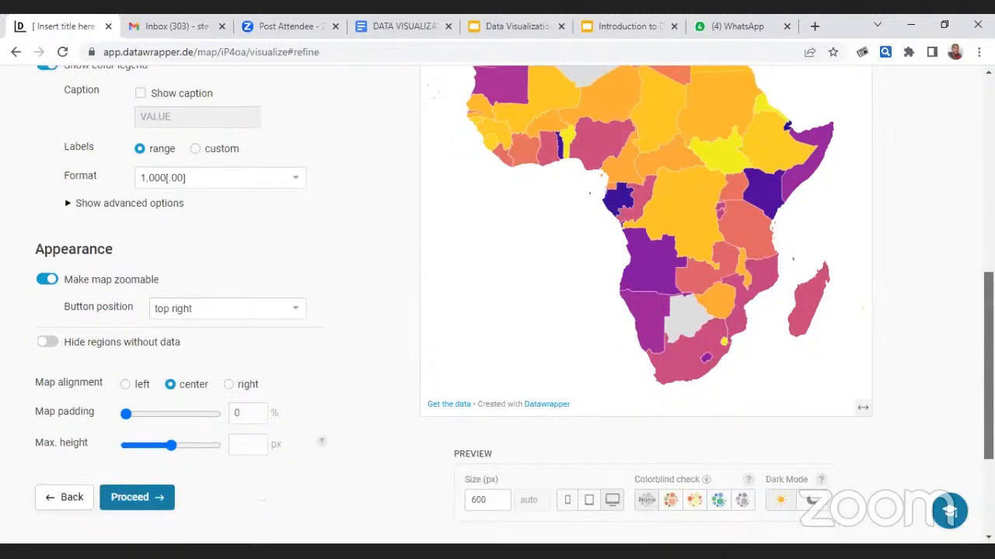
- Replace the placeholder title in the map's annotations with "Rainfall Distribution by Country"
scroll(986, 342, up, 6)
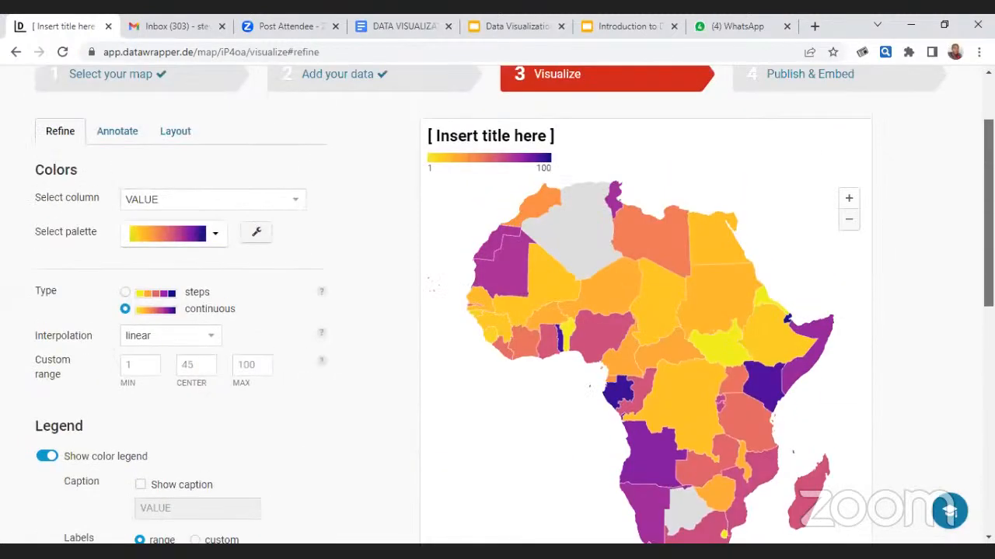
click(117, 134)
triple_click(110, 189)
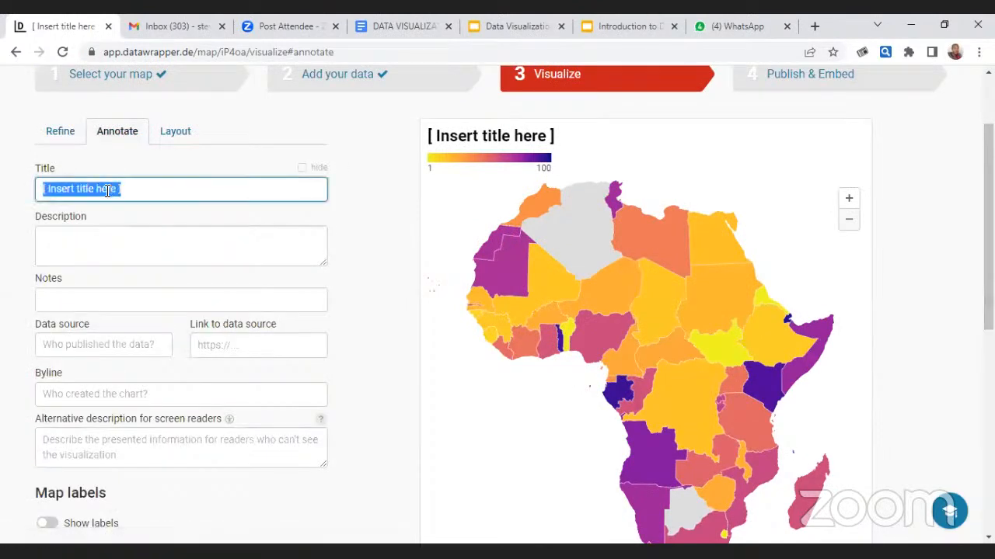
text(Rin)
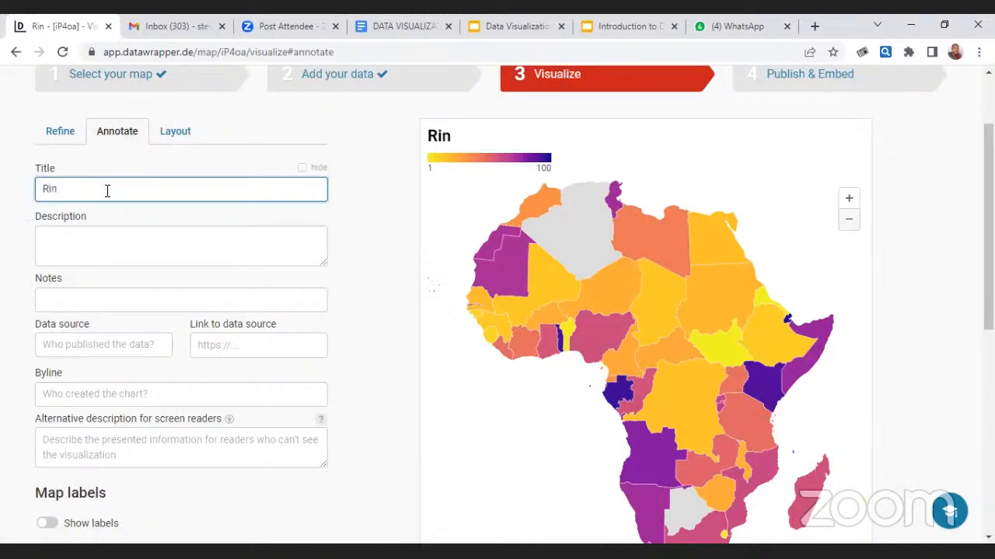
key(BackSpace)
key(BackSpace)
text(aon)
key(BackSpace)
key(BackSpace)
text(inff)
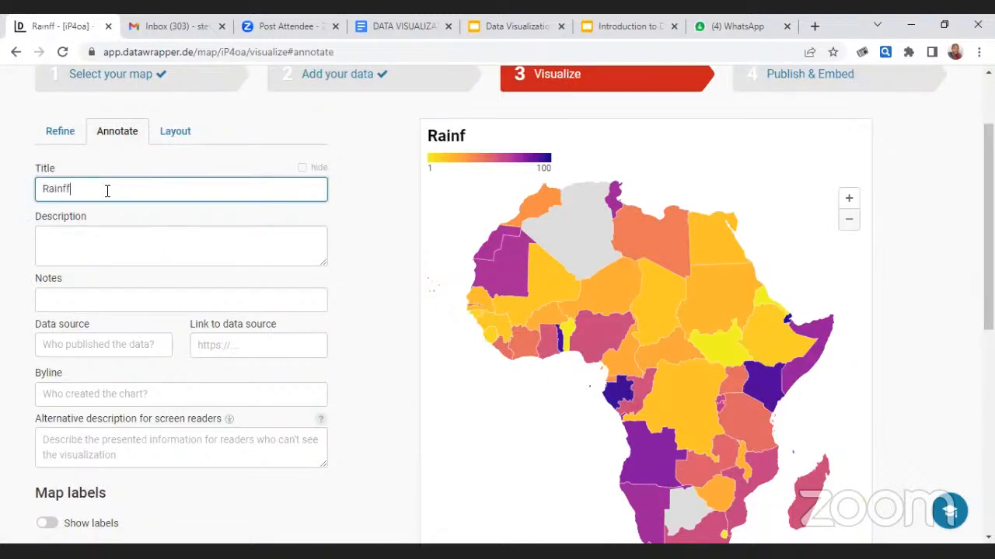
key(BackSpace)
text(all D)
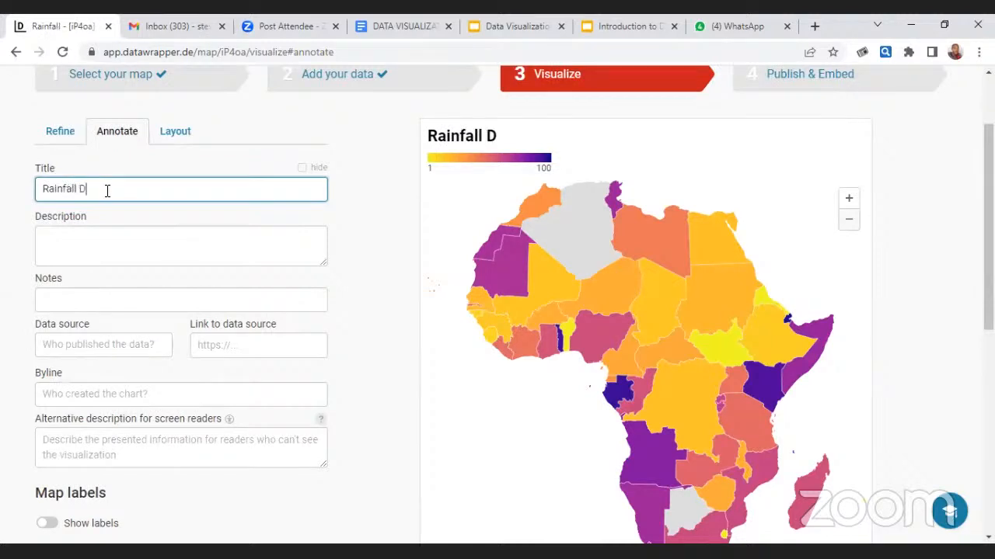
text(istribution )
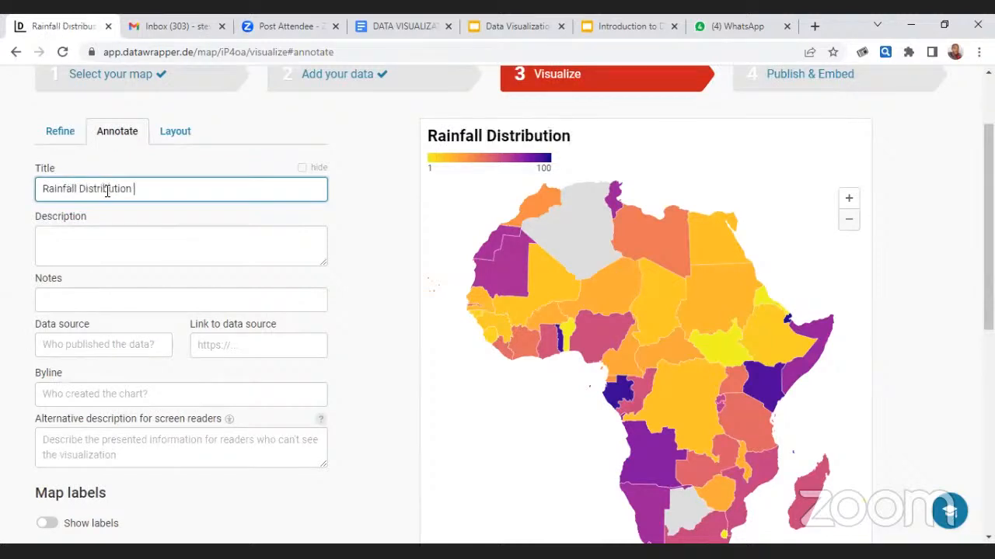
text(by Cuntyry)
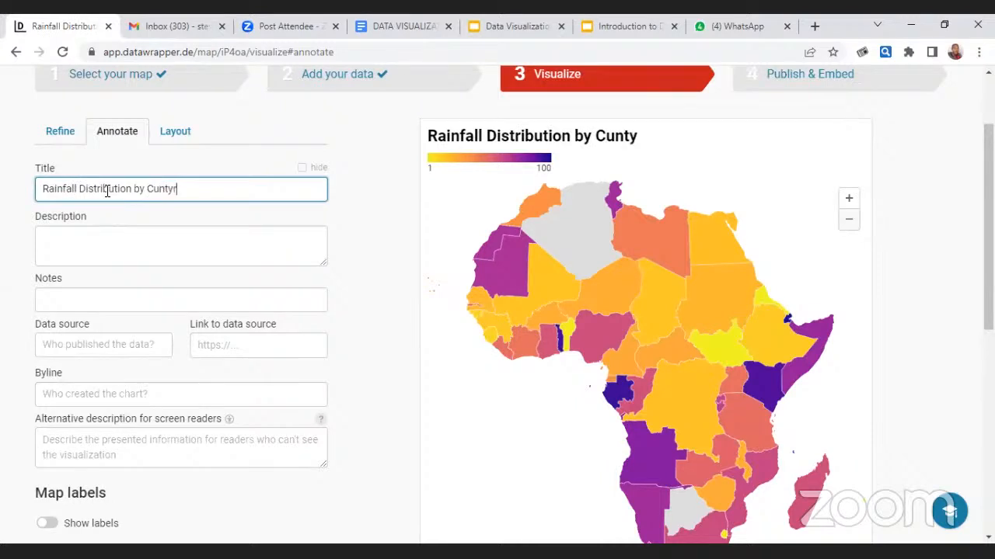
key(BackSpace)
key(BackSpace)
key(BackSpace)
key(BackSpace)
key(BackSpace)
key(BackSpace)
text(ountry)
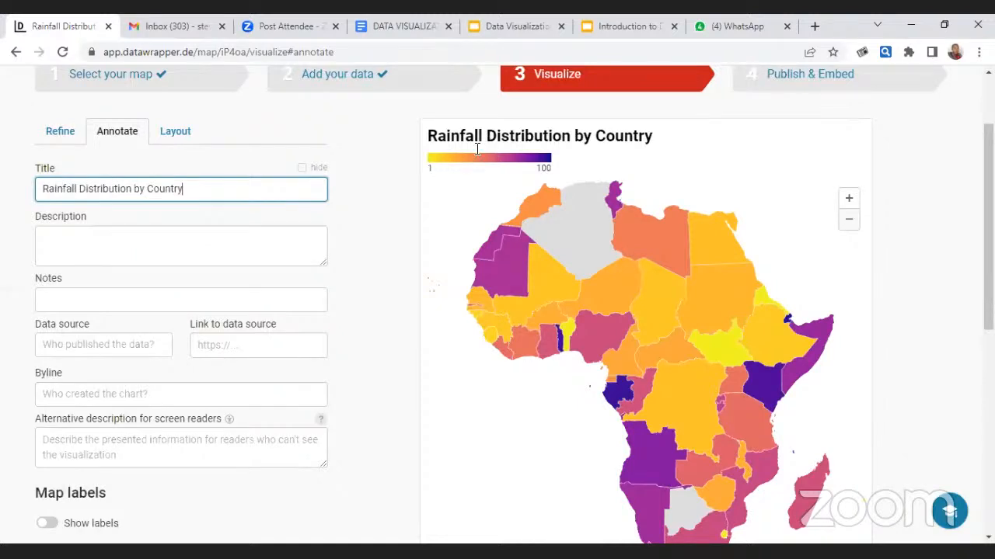
- Extend the map title to read "Average Rainfall Distribution by country, 3020 AD"
click(46, 190)
text(a)
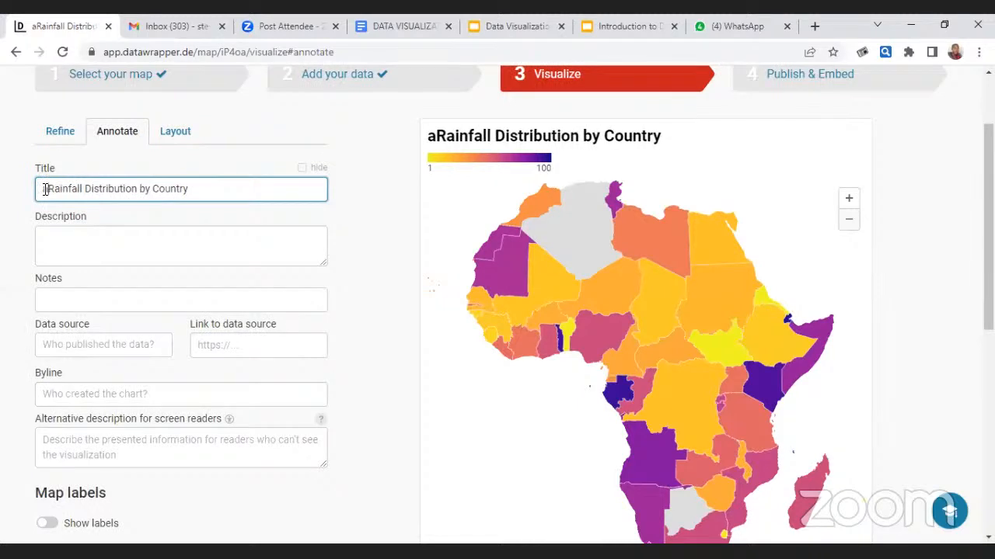
key(BackSpace)
text(Average)
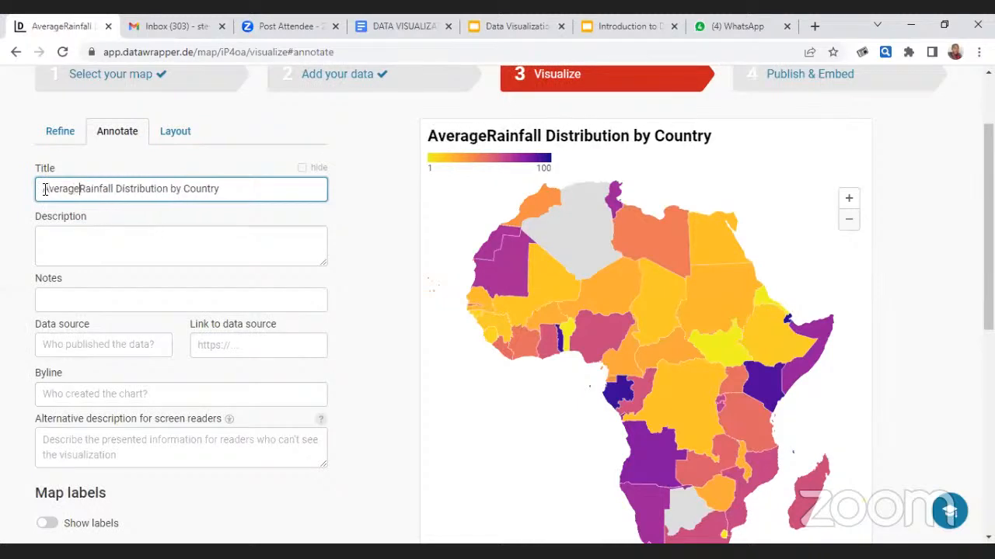
double_click(236, 199)
key(BackSpace)
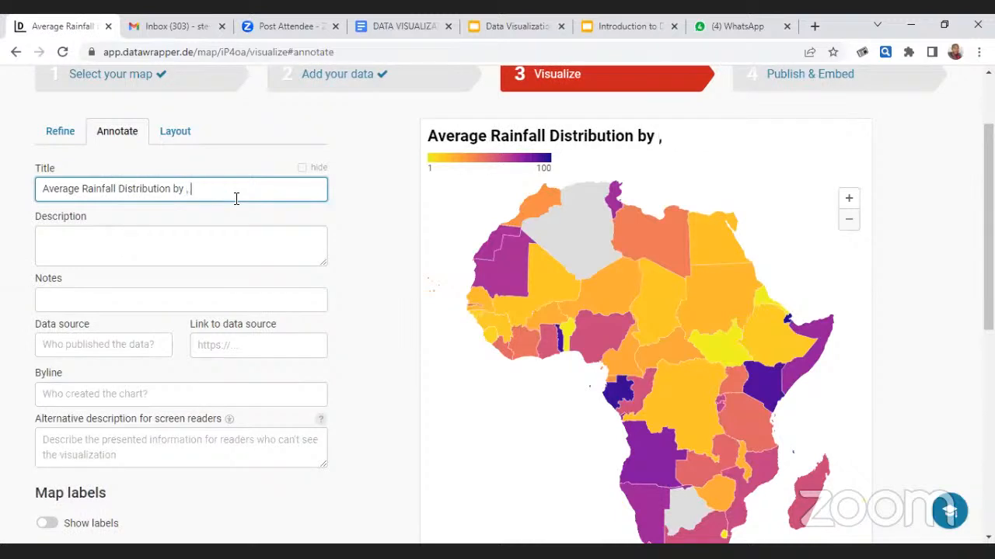
text(country, 302)
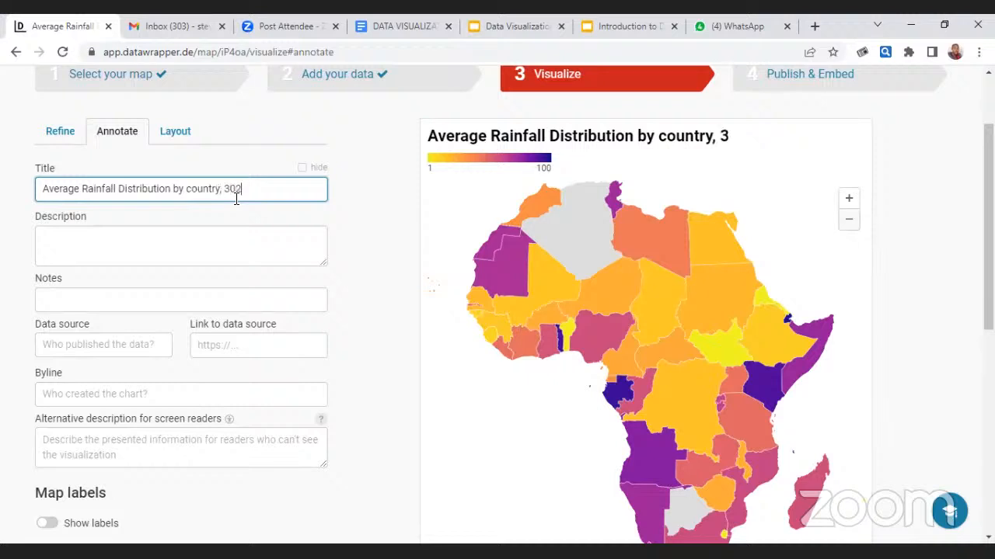
text(0 AD)
click(222, 214)
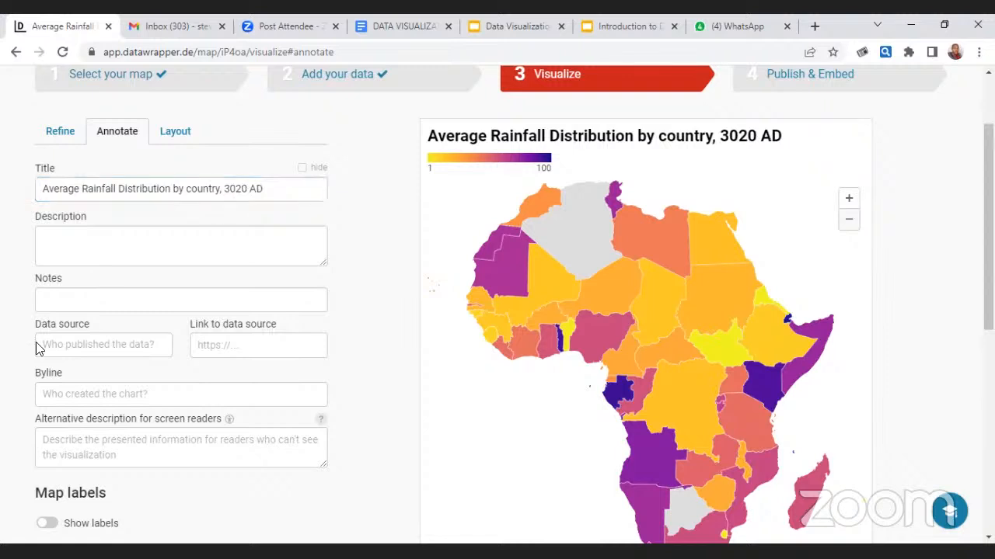
- Enter "After aliens and climate change" as the map's description and check it in the preview
click(104, 250)
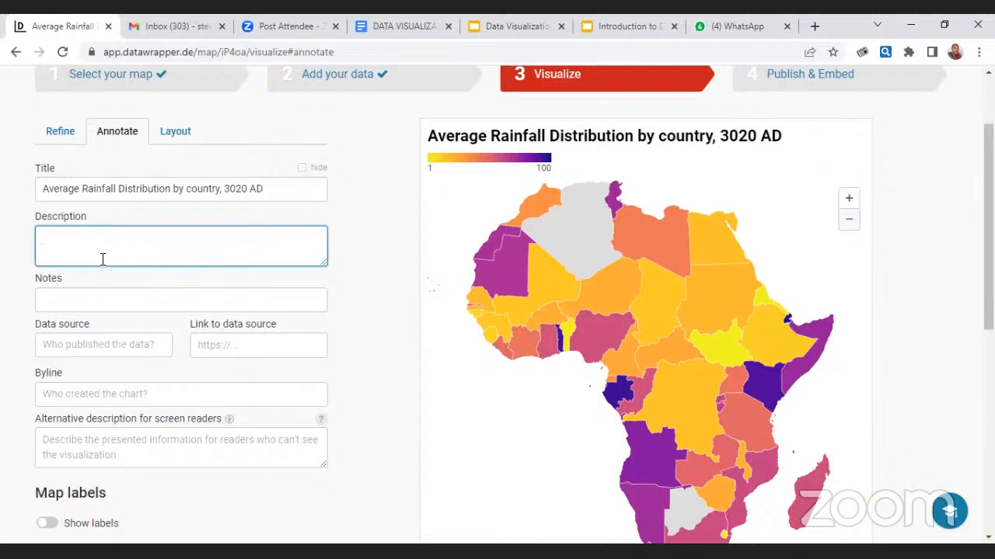
text(A)
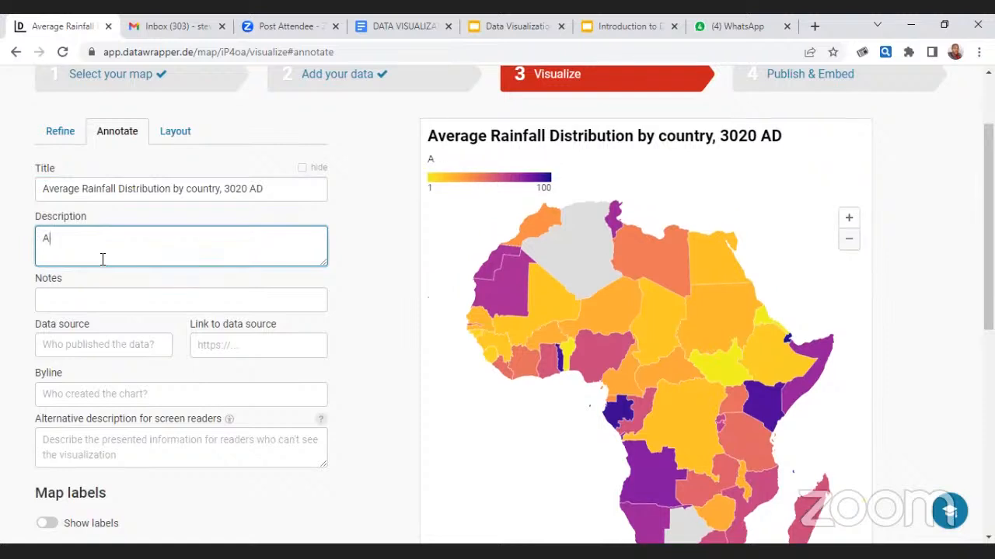
text(fter aliens snf)
key(BackSpace)
key(BackSpace)
key(BackSpace)
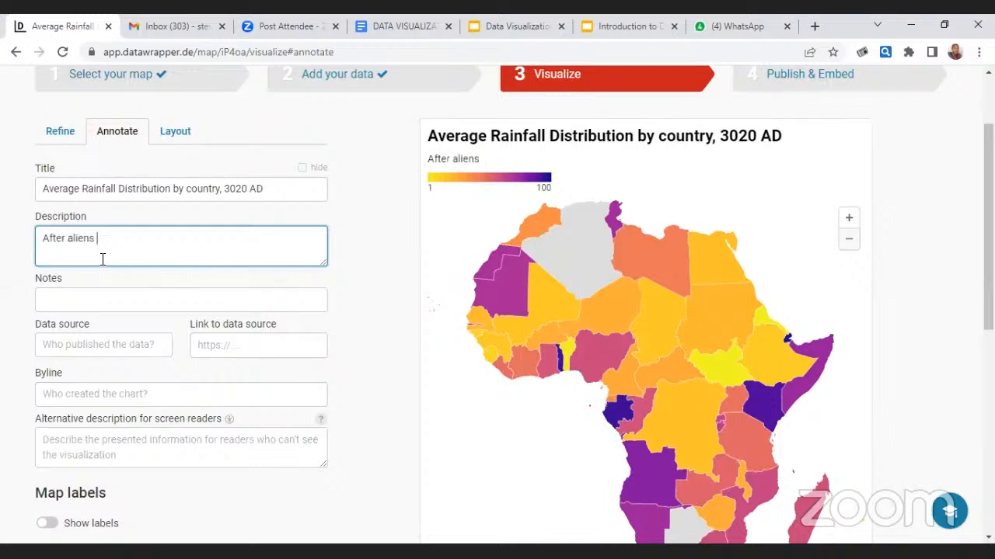
text(and climate change)
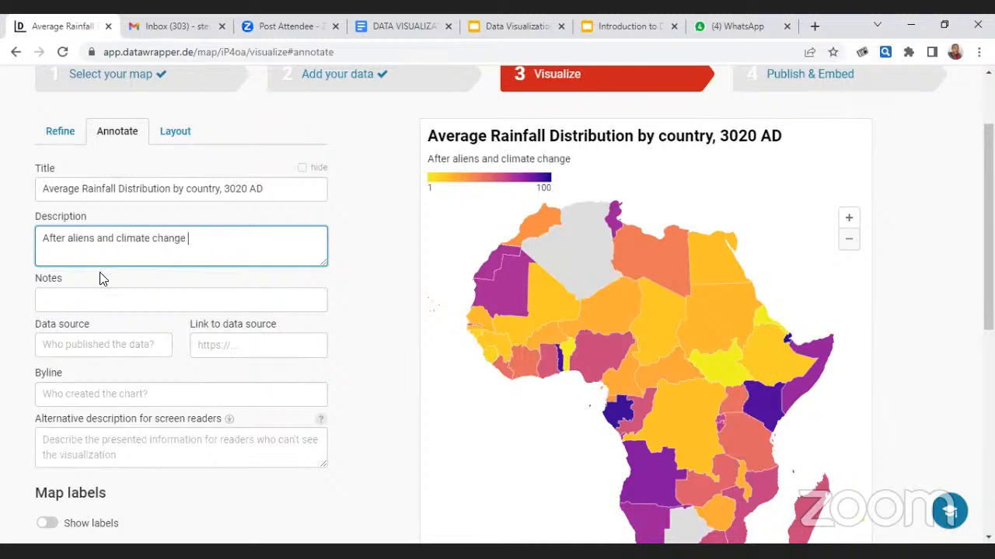
click(101, 278)
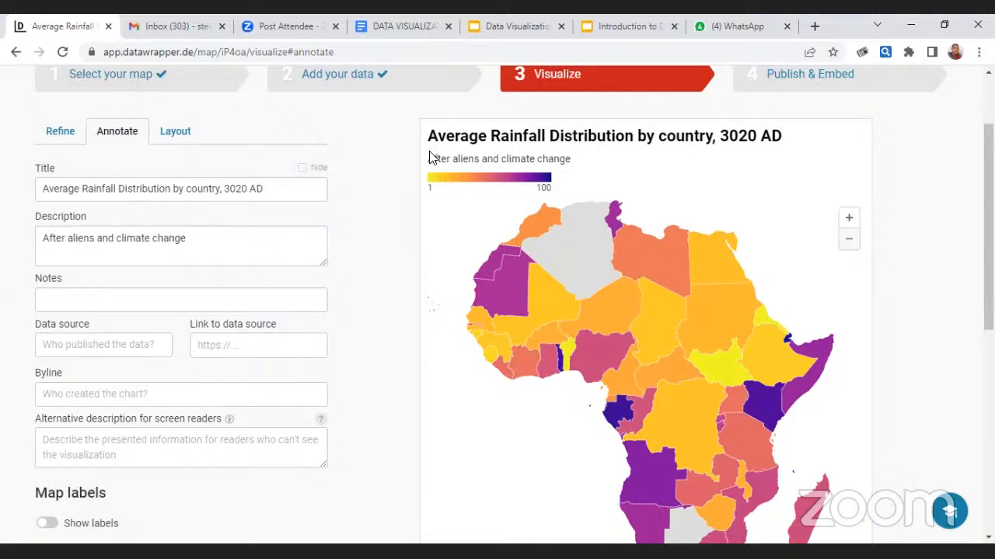
drag(431, 158, 571, 161)
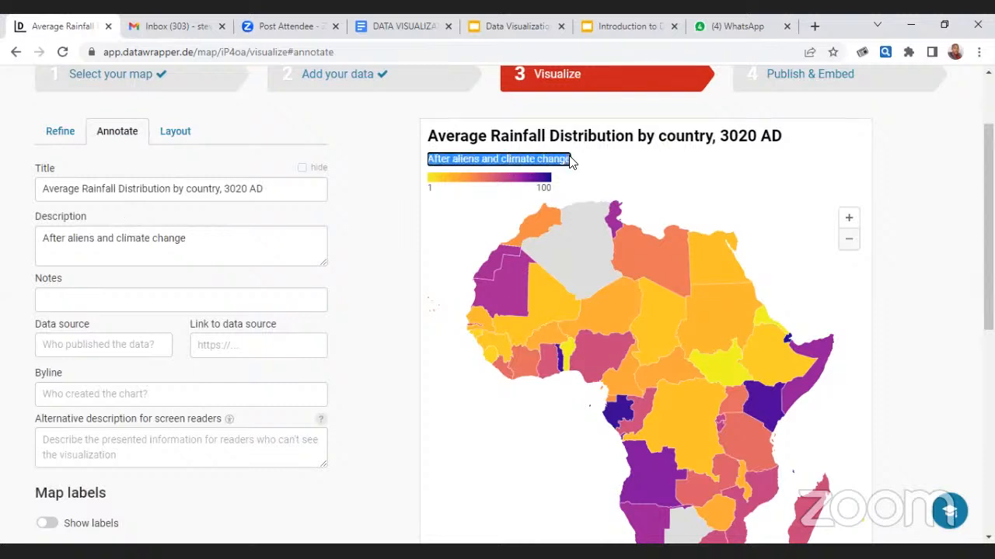
click(366, 282)
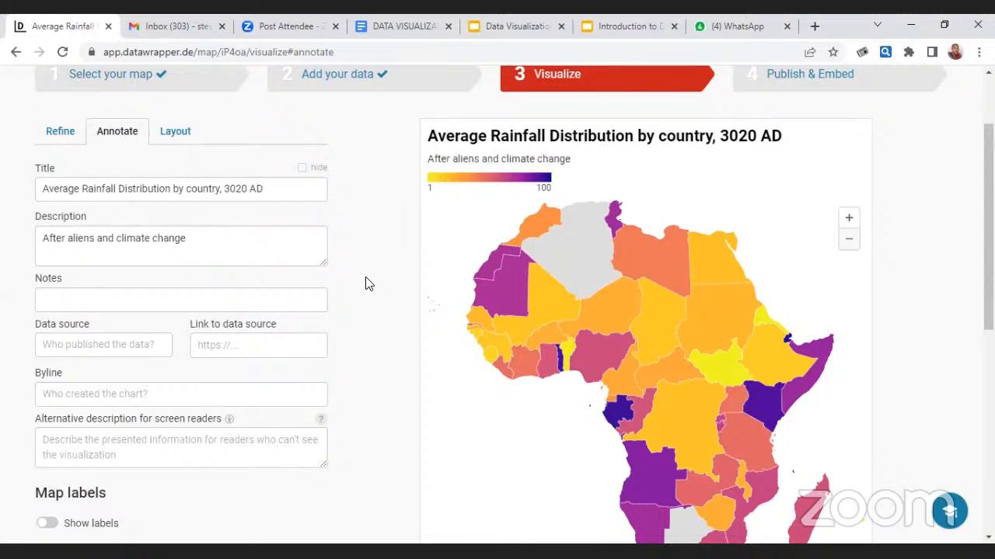
click(227, 306)
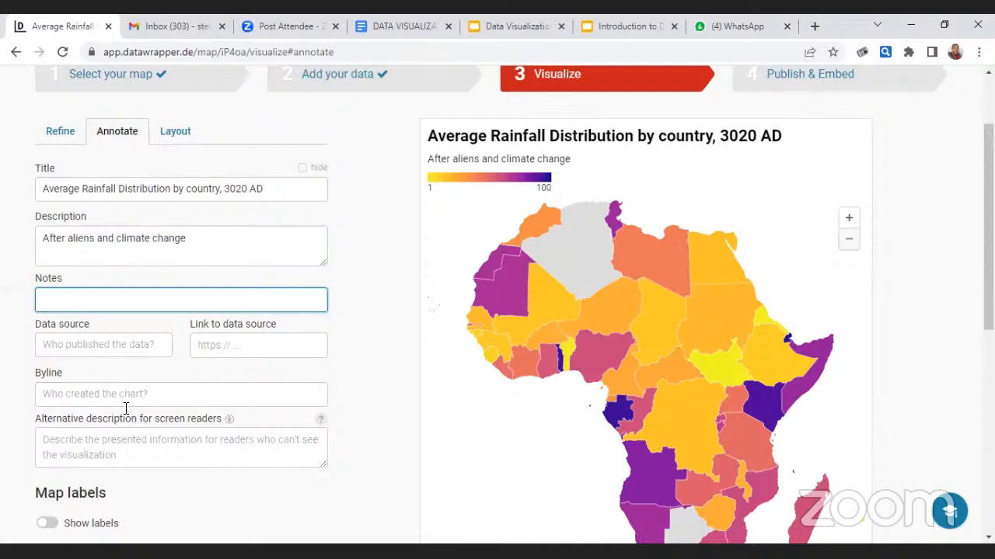
click(146, 394)
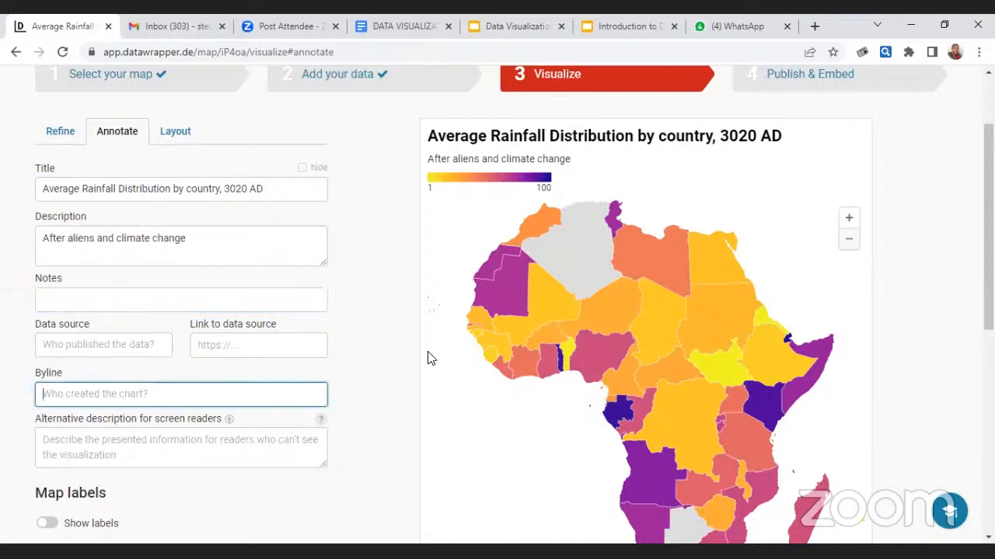
- Turn on the map labels so that place names are displayed on the map
mouse_move(674, 308)
click(48, 523)
scroll(47, 522, down, 1)
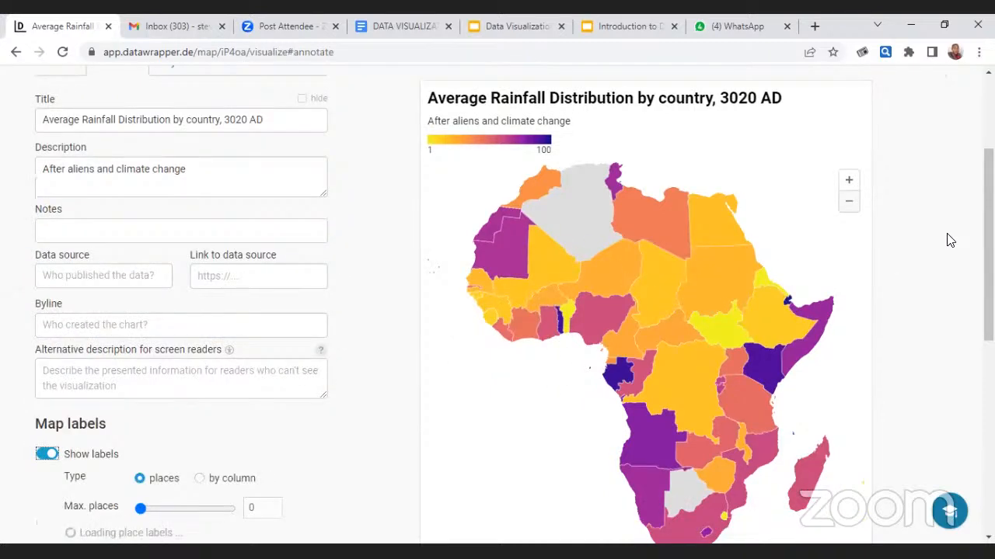
scroll(457, 379, down, 1)
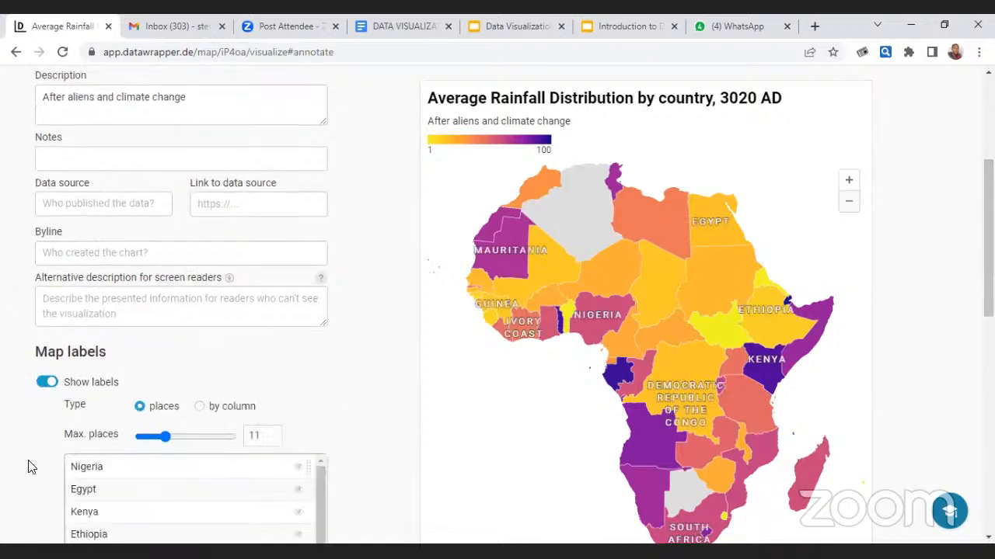
- Label the map by column using DW_NAME and look over the country labels and their options
click(204, 409)
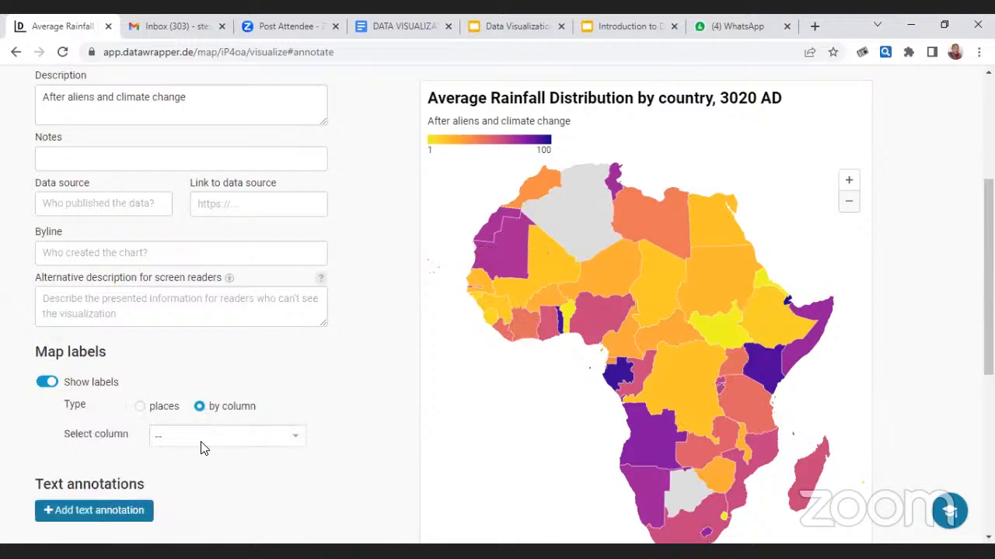
click(201, 441)
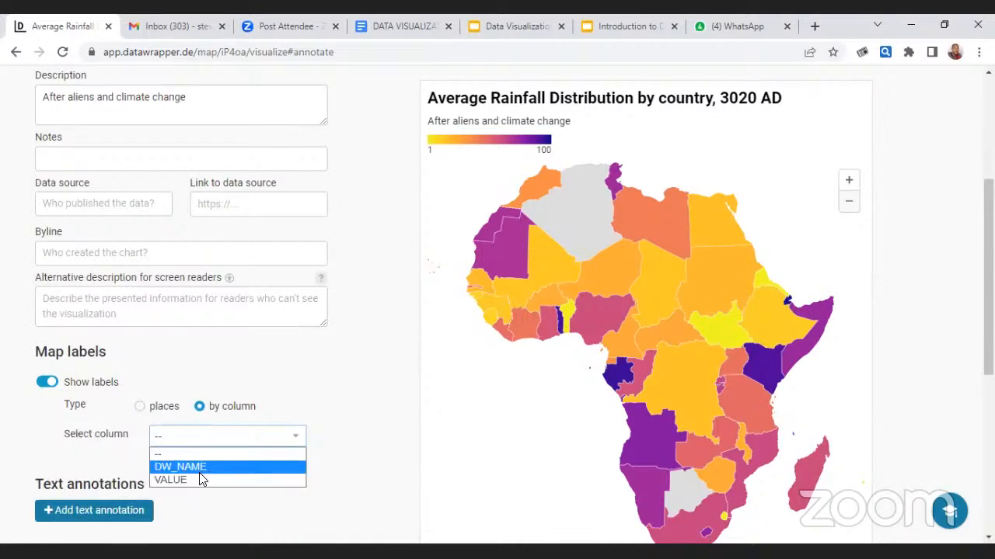
click(198, 469)
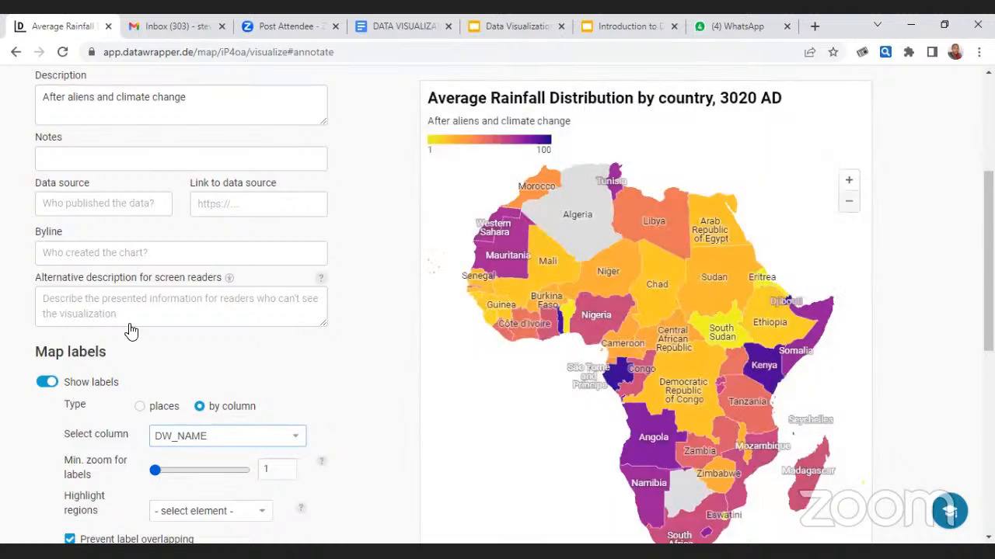
scroll(392, 320, down, 2)
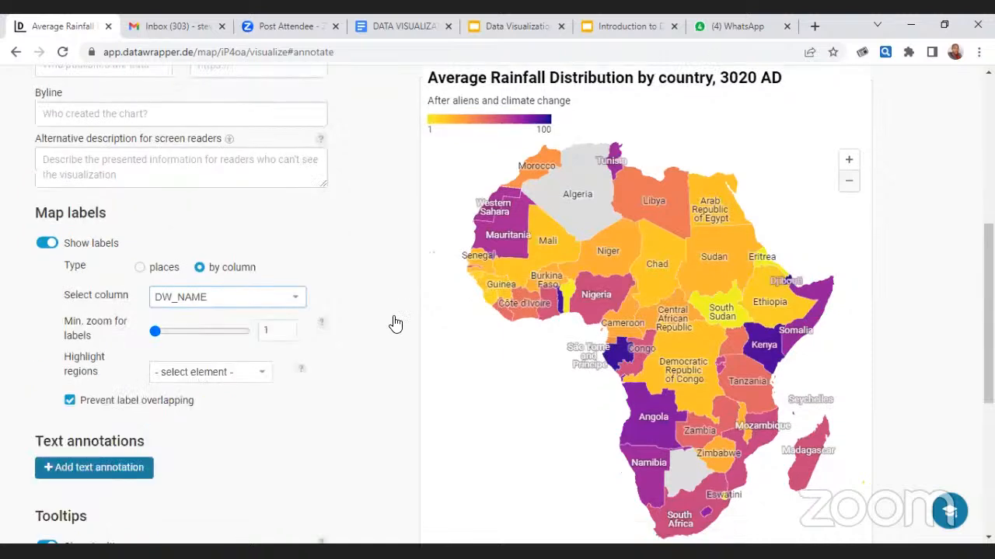
- Switch the map label type to places and set the maximum number of places to 5
click(140, 267)
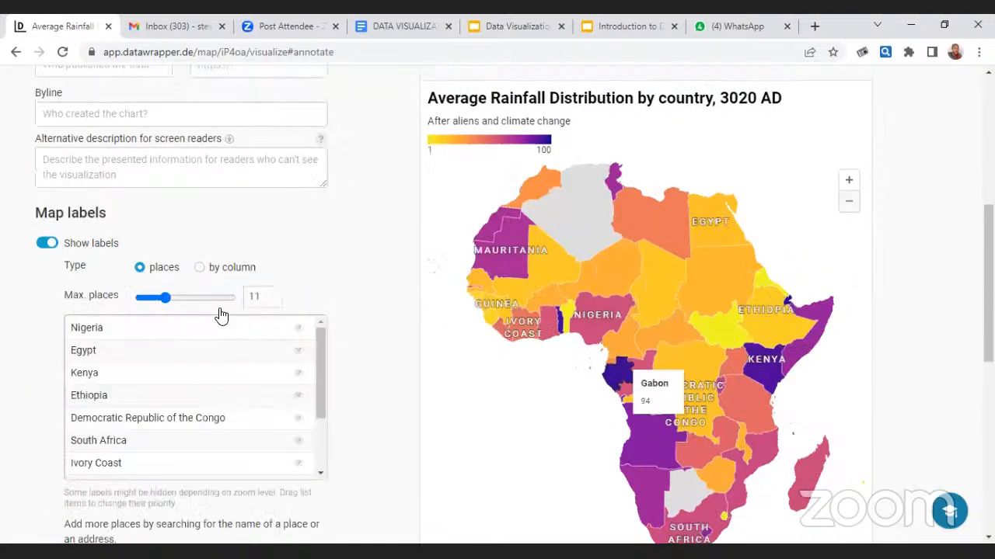
click(263, 298)
key(BackSpace)
key(BackSpace)
text(5)
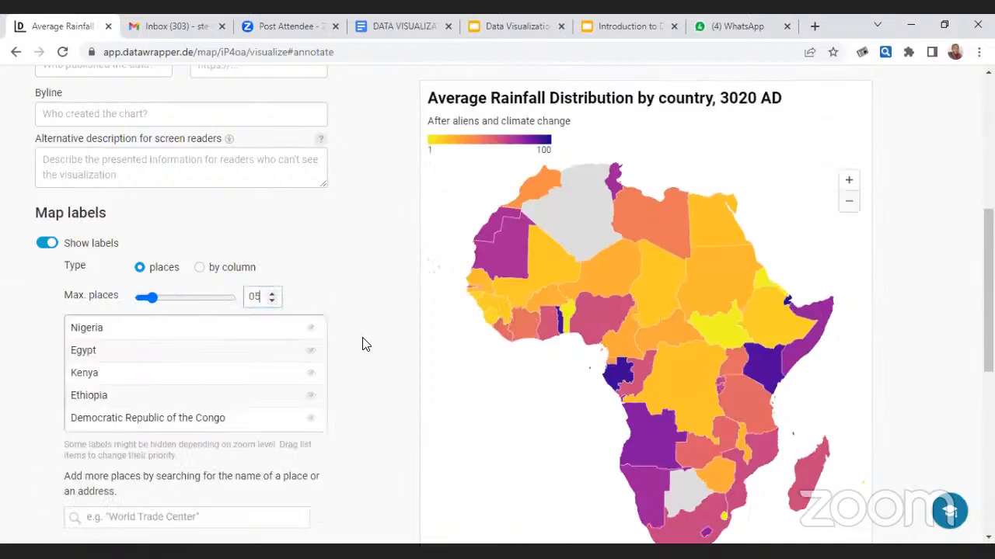
- Set the maximum number of labelled places on the map to 9
click(360, 418)
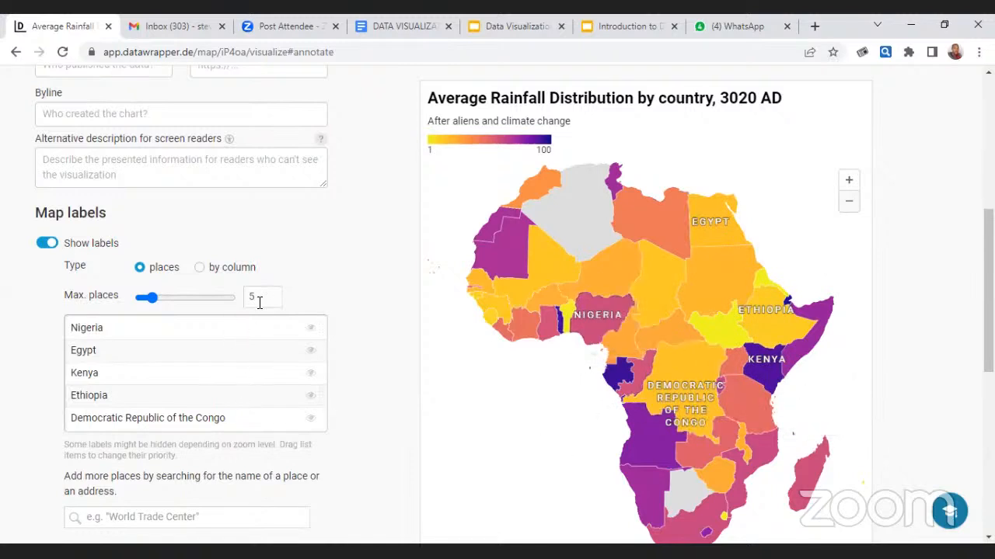
key(BackSpace)
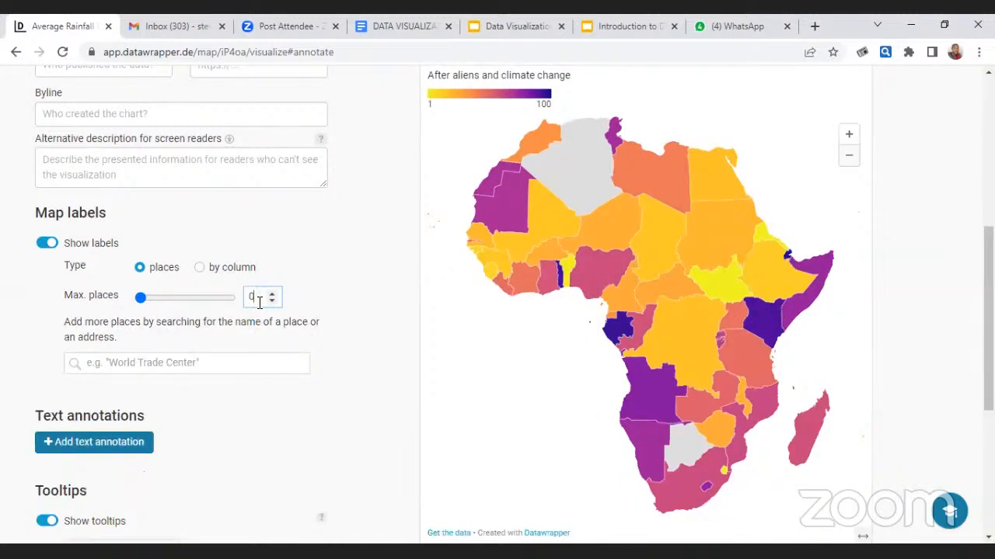
text(8)
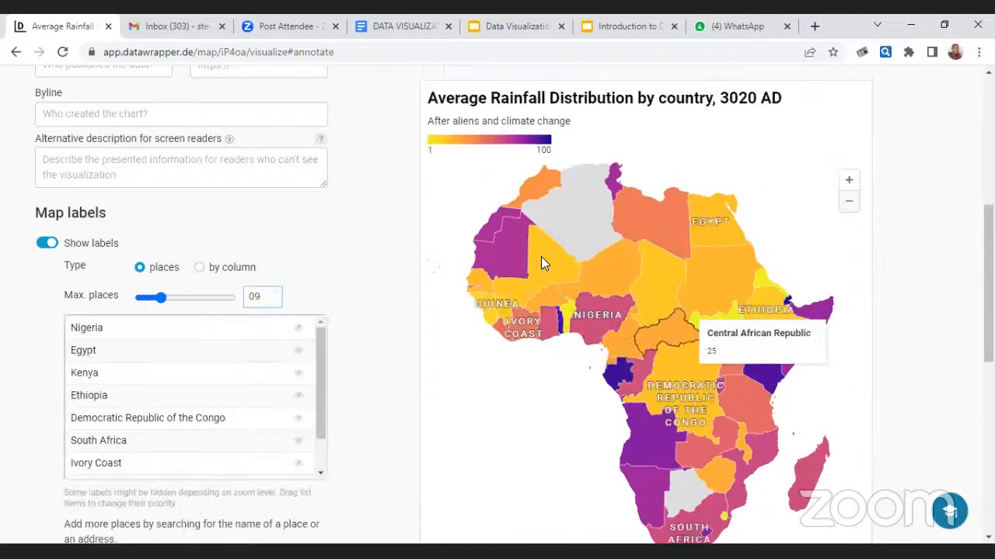
click(371, 370)
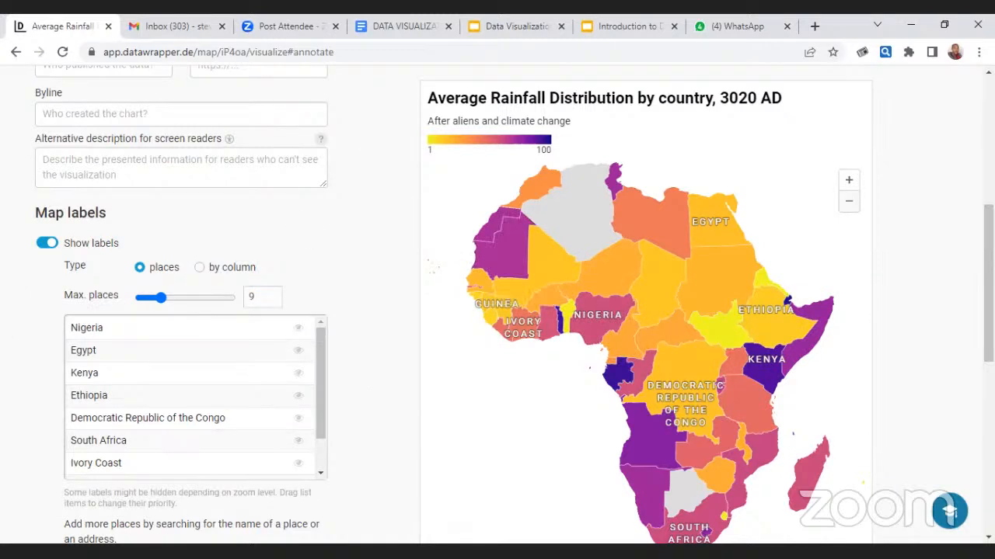
- Examine the option for adding more labelled places by name or address and the annotation settings below it
drag(987, 280, 987, 346)
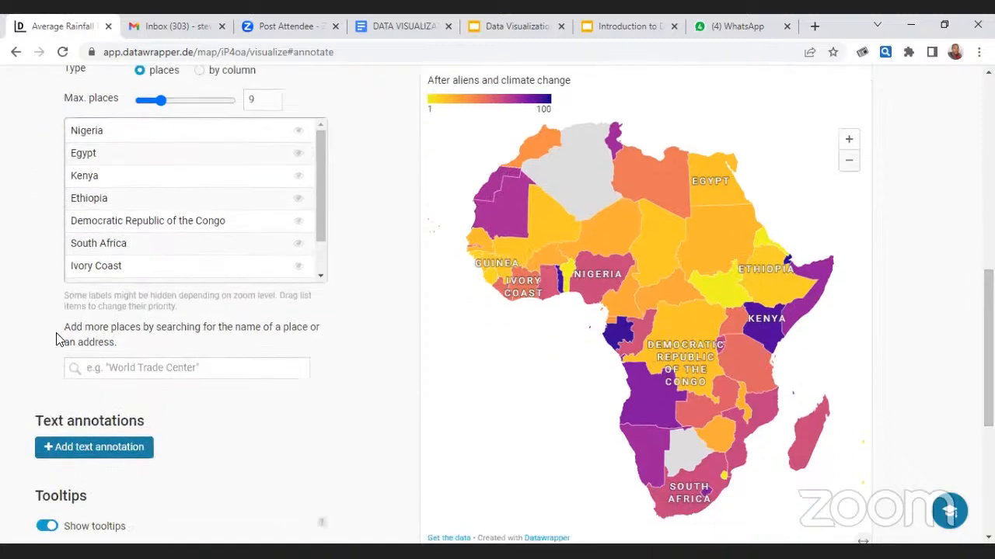
drag(55, 337, 98, 331)
click(99, 330)
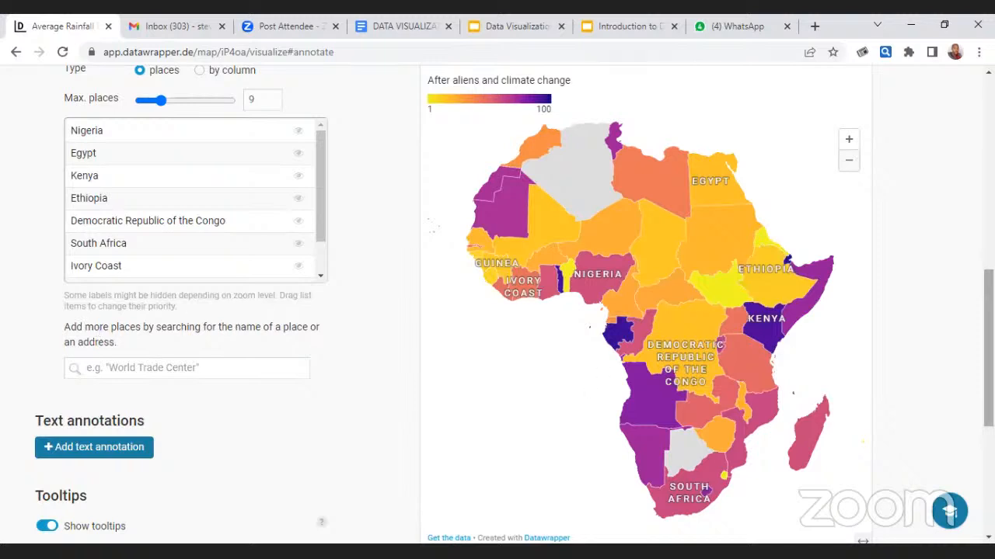
drag(987, 350, 987, 398)
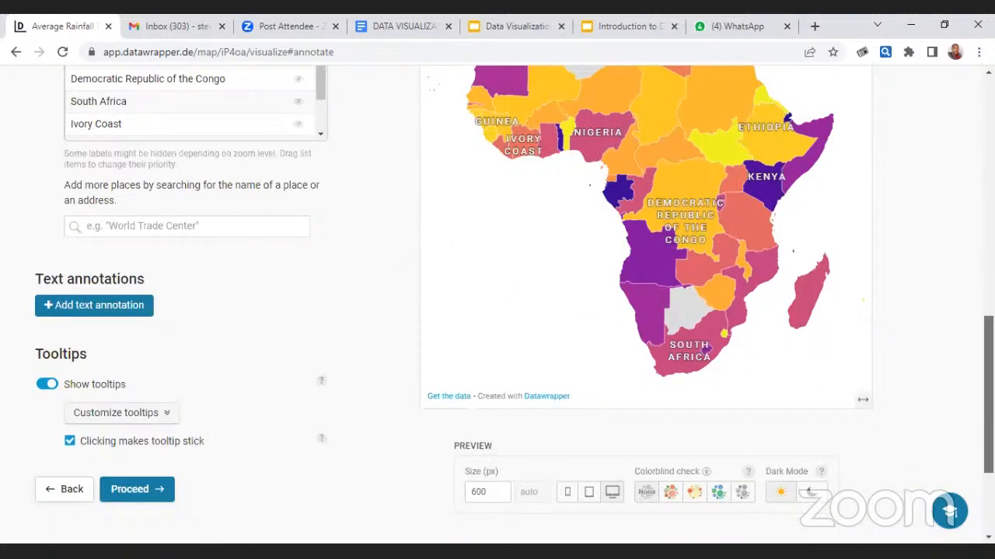
scroll(513, 303, up, 1)
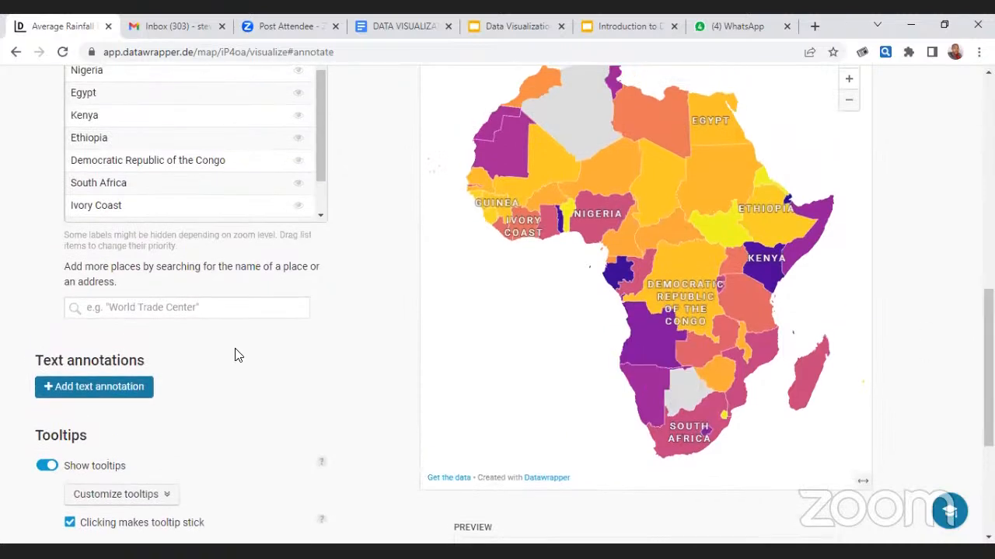
drag(115, 283, 154, 274)
click(220, 280)
mouse_move(641, 326)
click(113, 393)
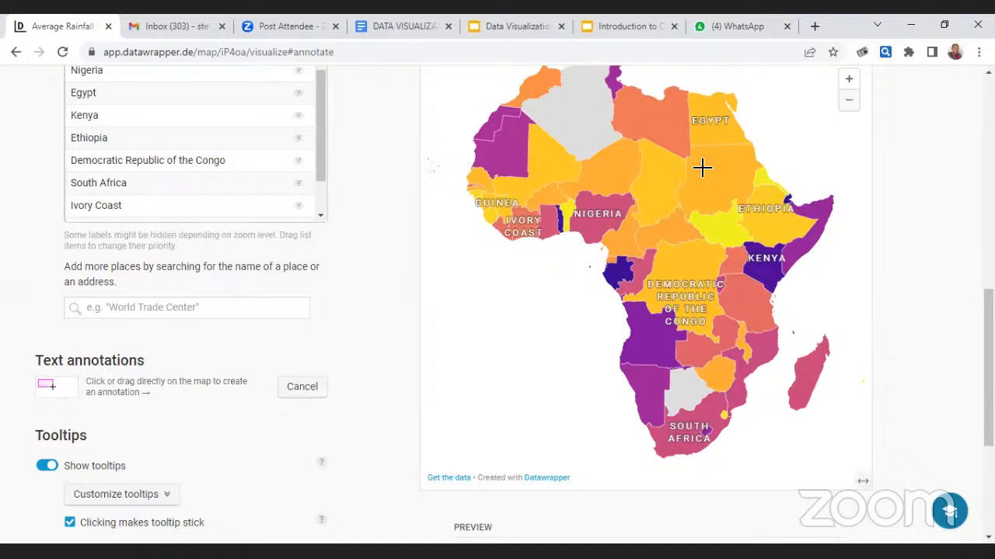
mouse_move(715, 173)
mouse_down()
mouse_move(759, 164)
mouse_move(824, 129)
mouse_move(827, 111)
mouse_up()
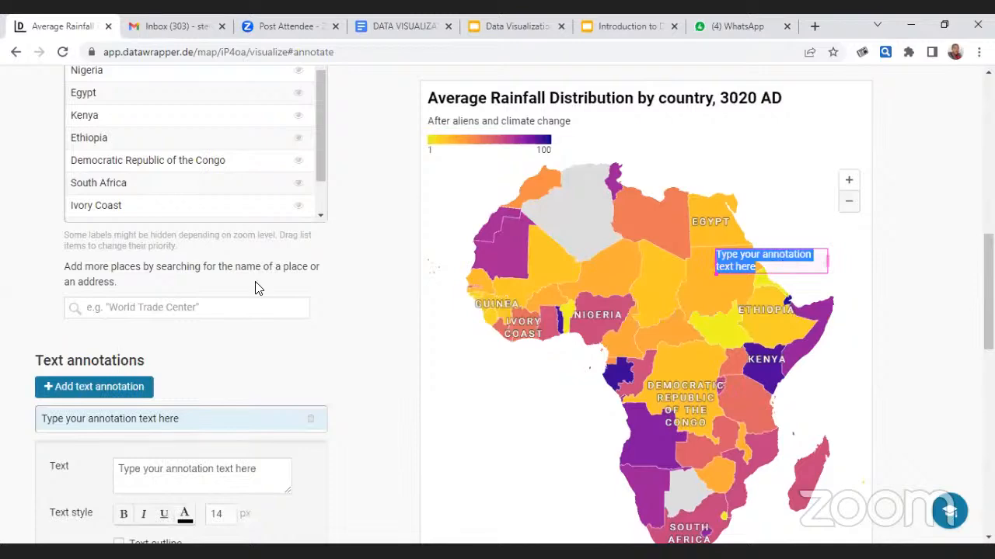
click(132, 426)
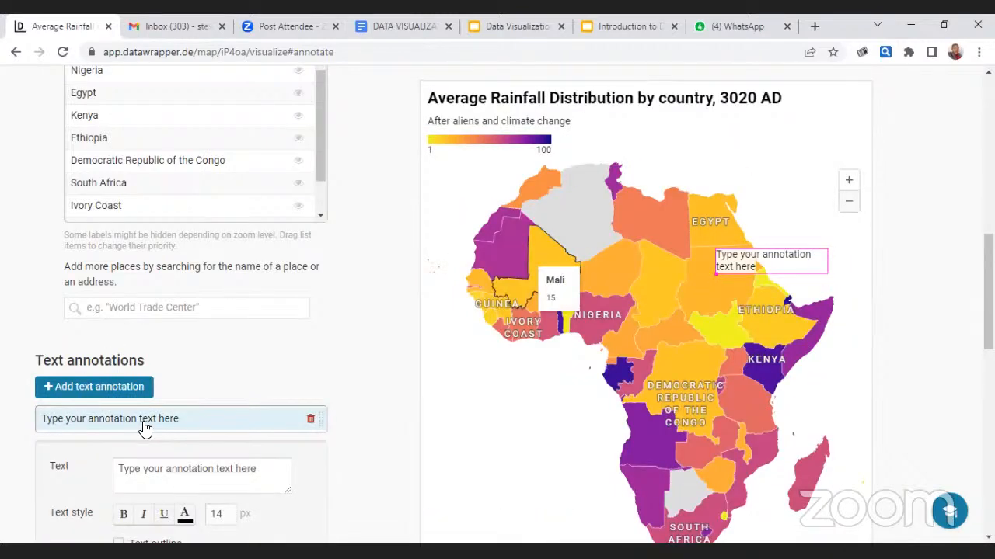
click(148, 426)
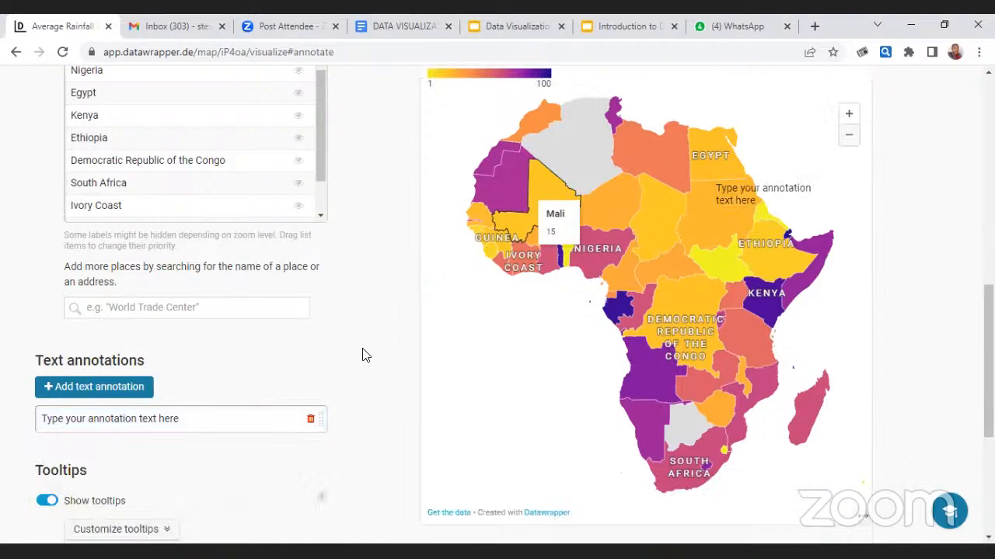
click(710, 194)
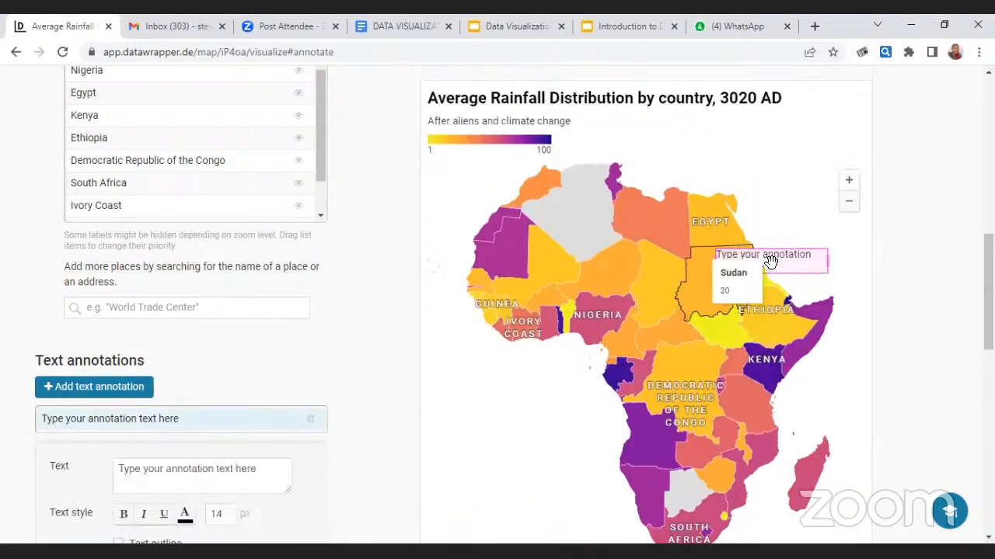
click(310, 420)
- Add a text annotation reading "New ocean forming here" just below the Egypt label, extending east over the sea
click(82, 392)
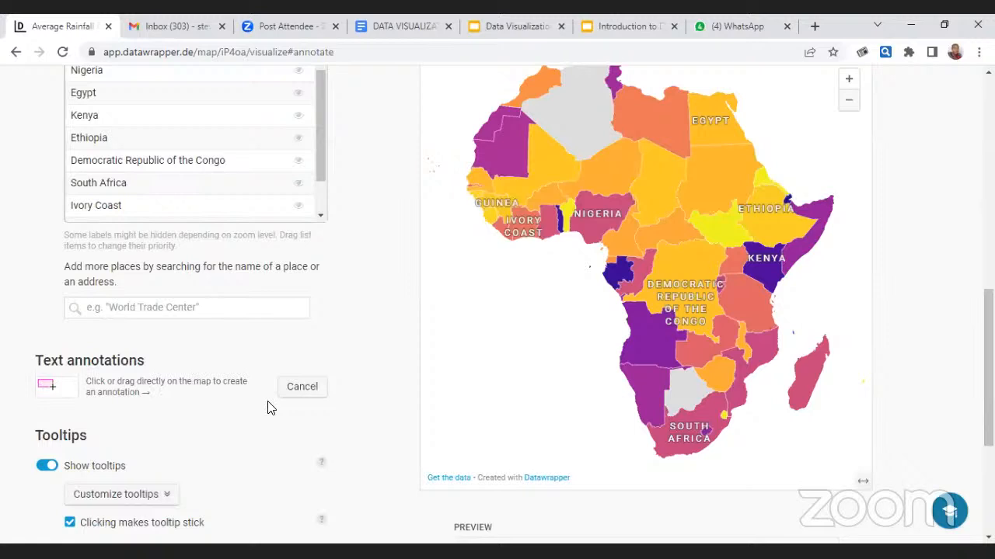
click(851, 182)
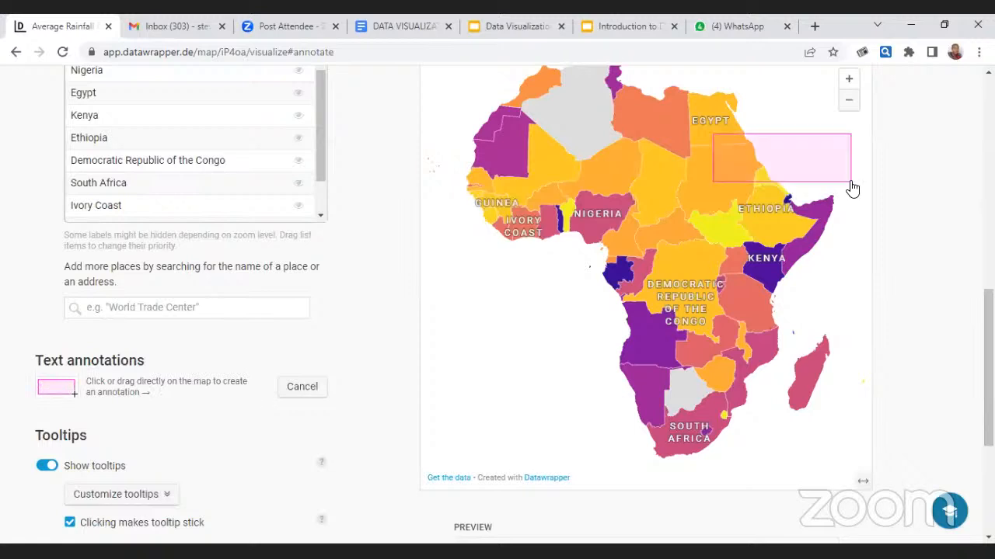
text(N)
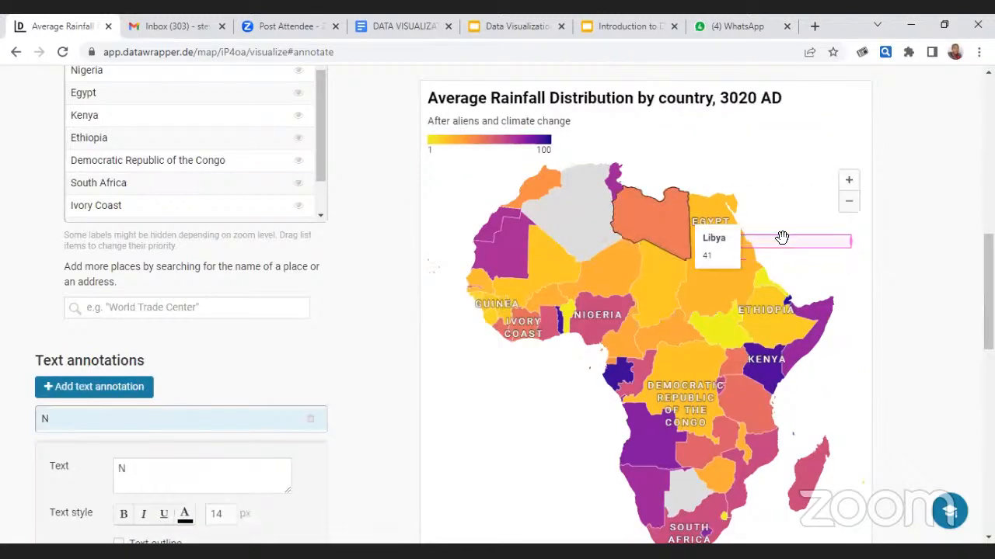
text(ew ocean form)
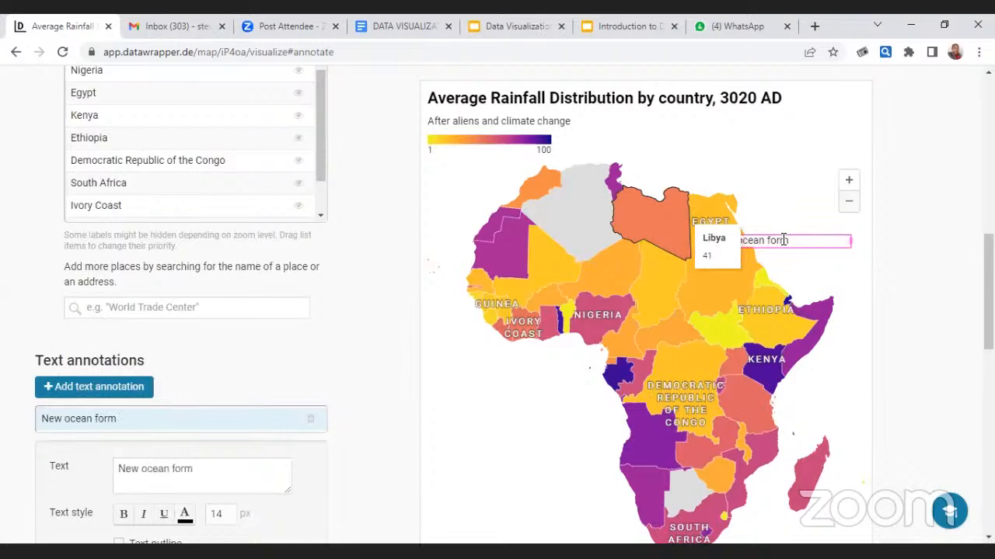
text(ing here)
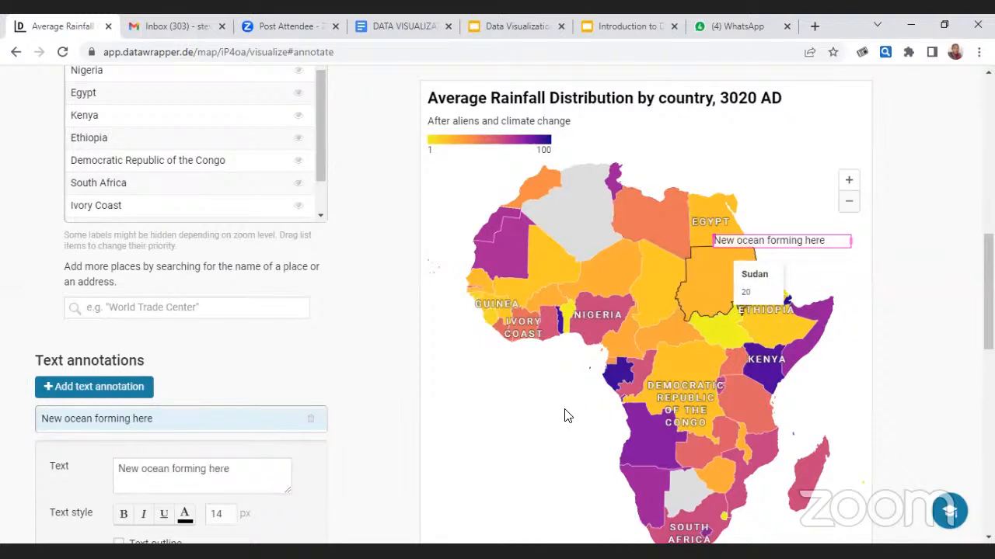
- Format the "New ocean forming here" annotation as bold, italic and underlined with red text
click(123, 514)
click(143, 514)
click(163, 514)
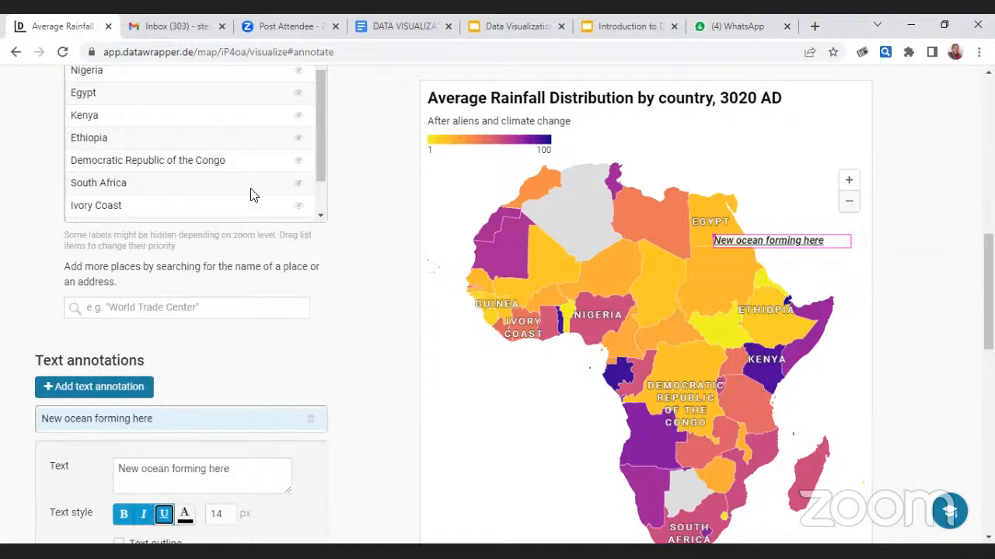
scroll(250, 194, down, 5)
click(185, 151)
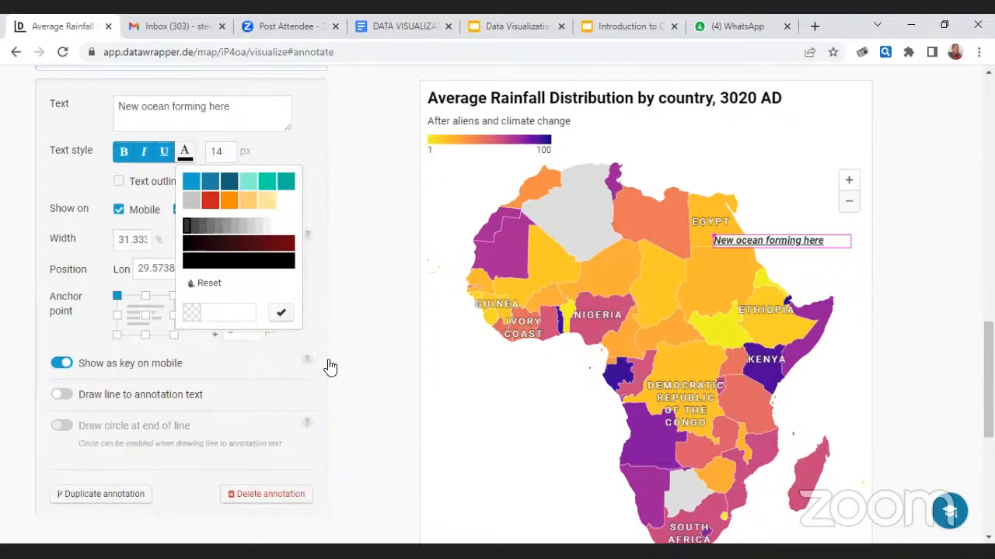
scroll(420, 338, down, 5)
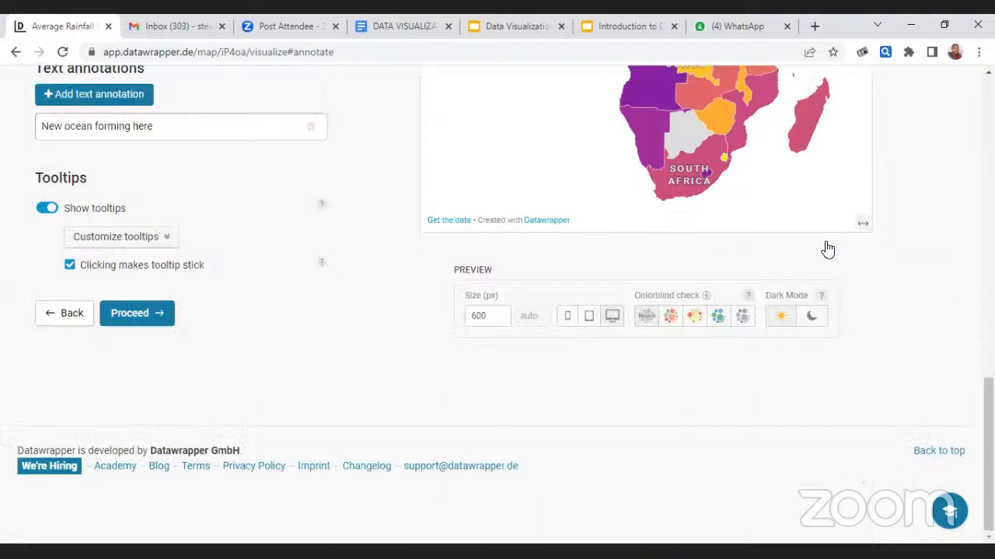
scroll(827, 249, up, 5)
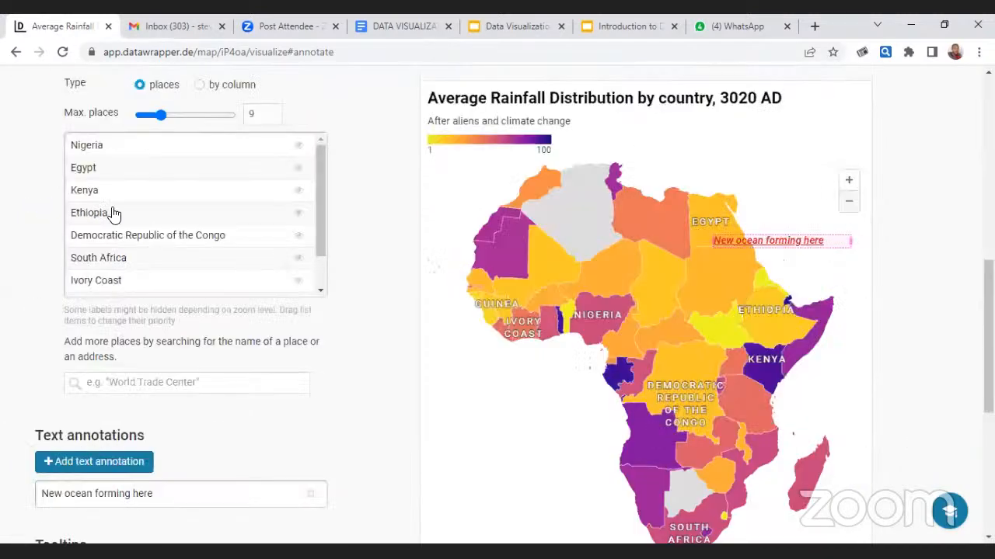
- Try out hiding the map's title, then show it again
scroll(114, 216, up, 7)
click(302, 226)
click(302, 227)
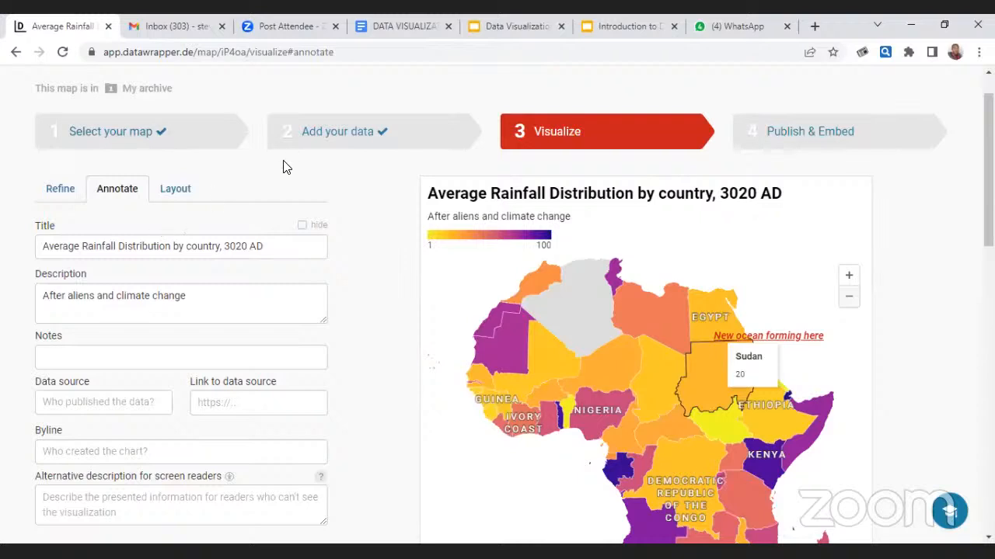
- Examine the map's layout settings, including the theme choices, dark mode, footer and share button options
click(166, 200)
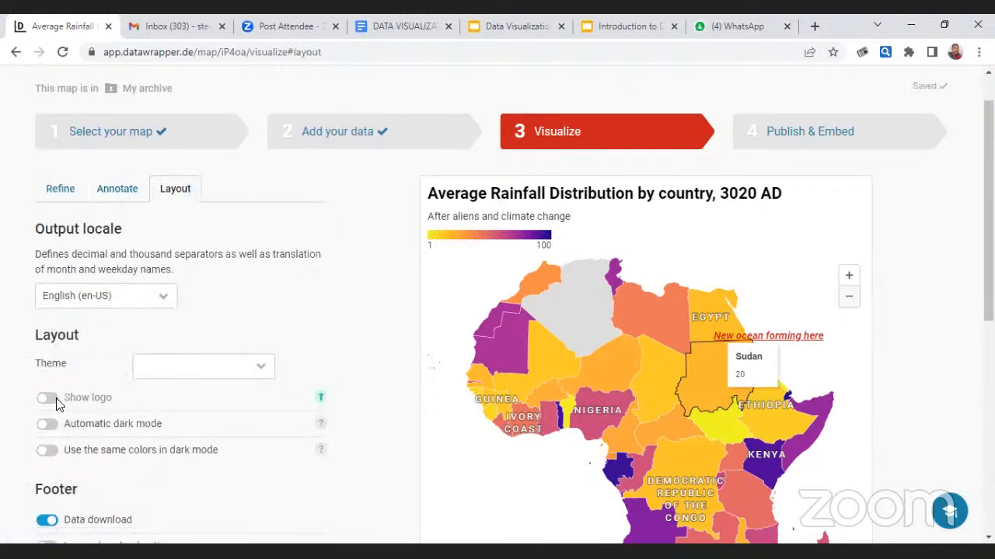
click(246, 366)
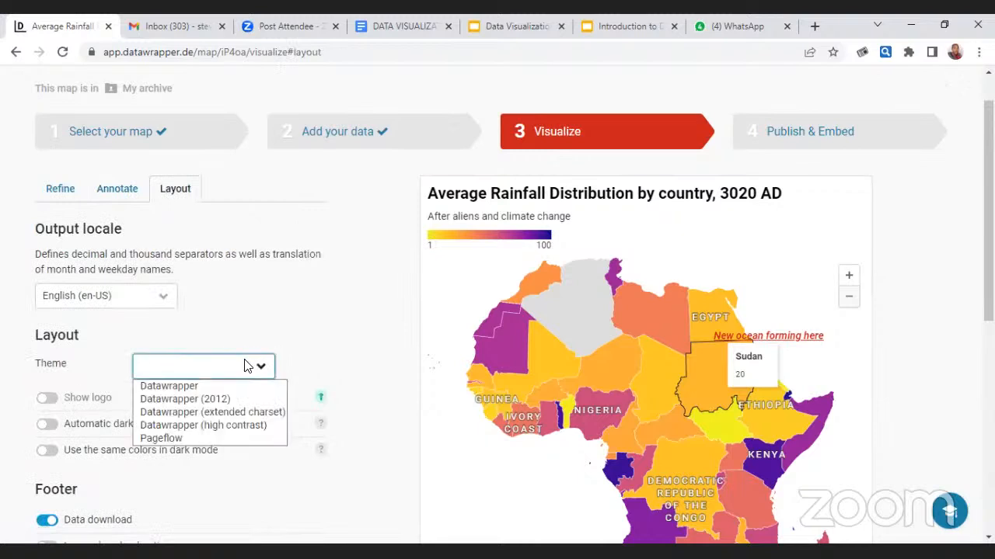
click(183, 265)
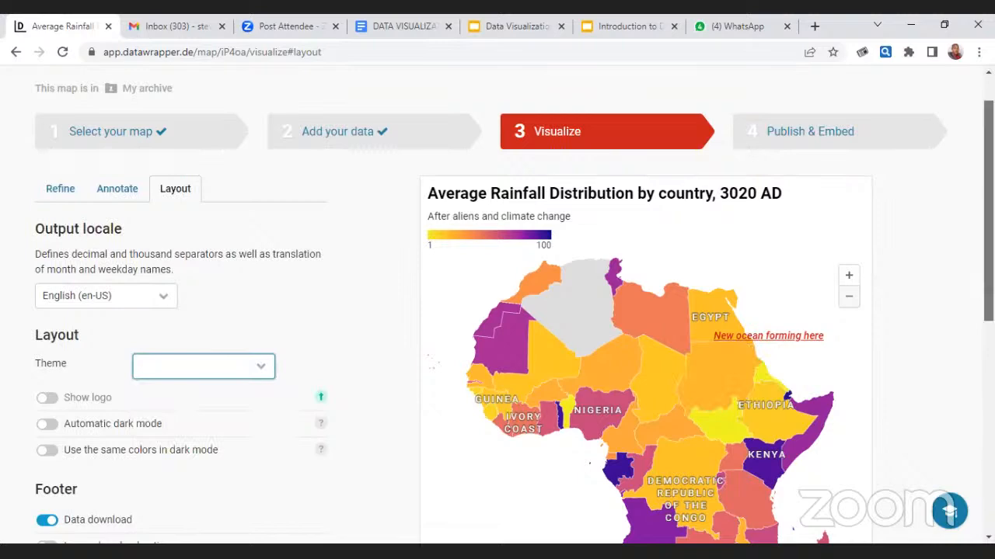
scroll(989, 233, down, 5)
scroll(497, 303, up, 3)
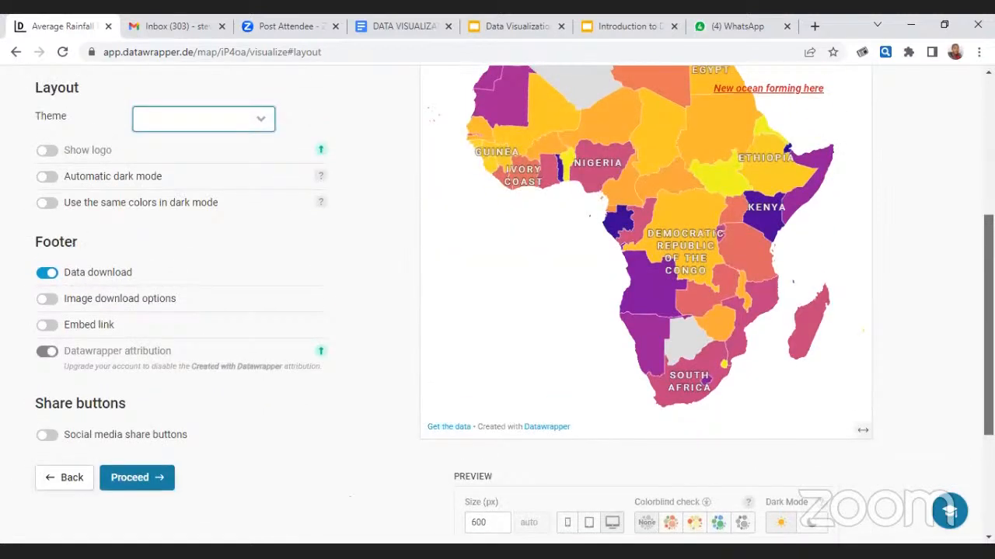
scroll(497, 303, up, 4)
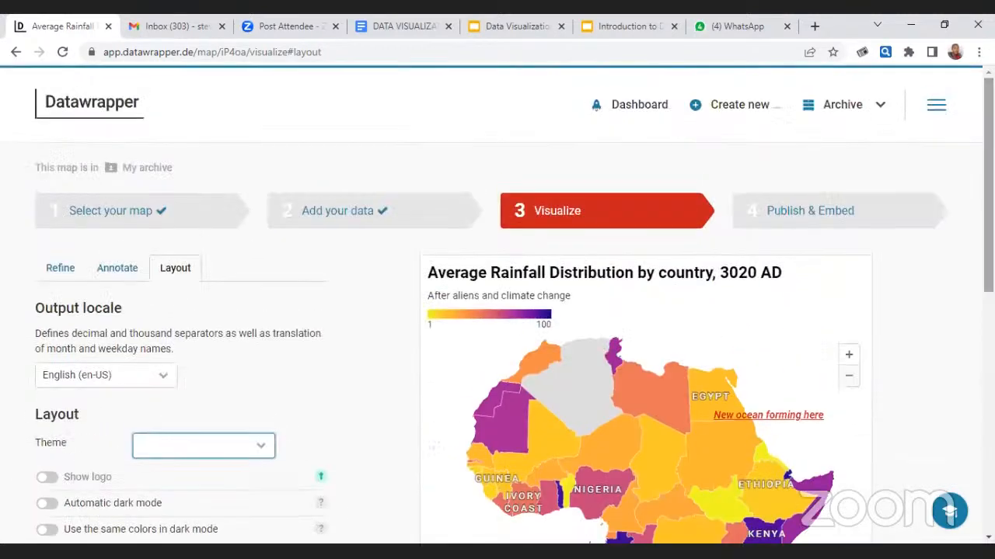
click(842, 78)
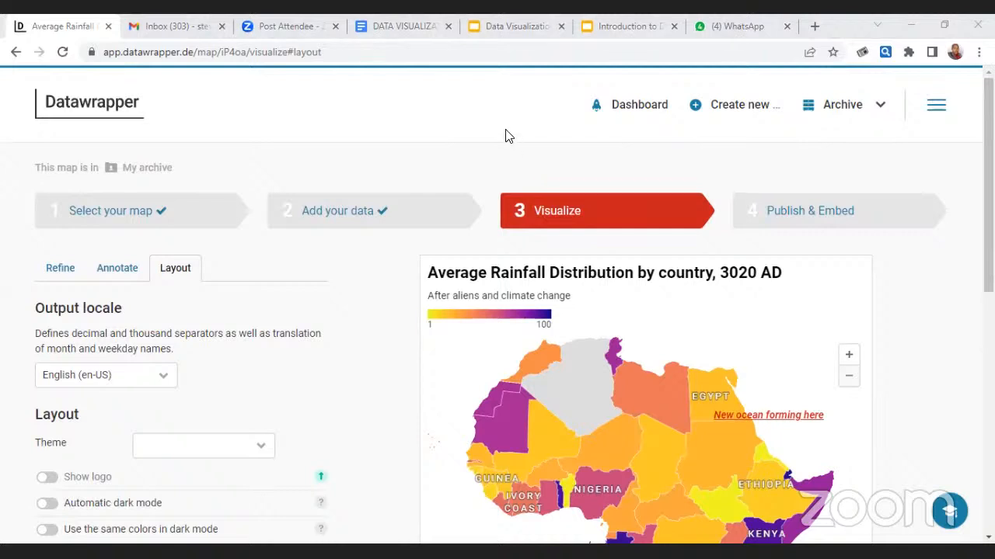
click(970, 166)
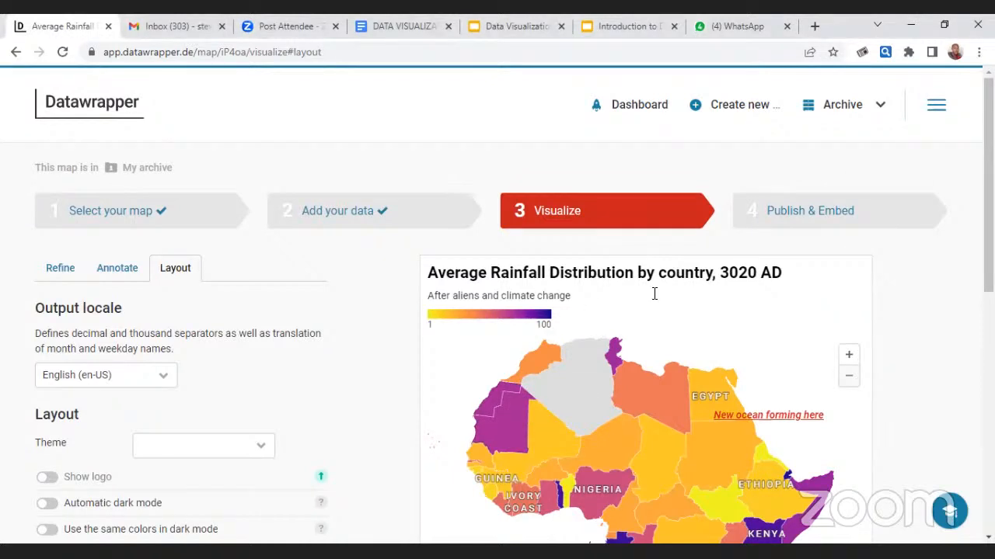
scroll(589, 120, down, 2)
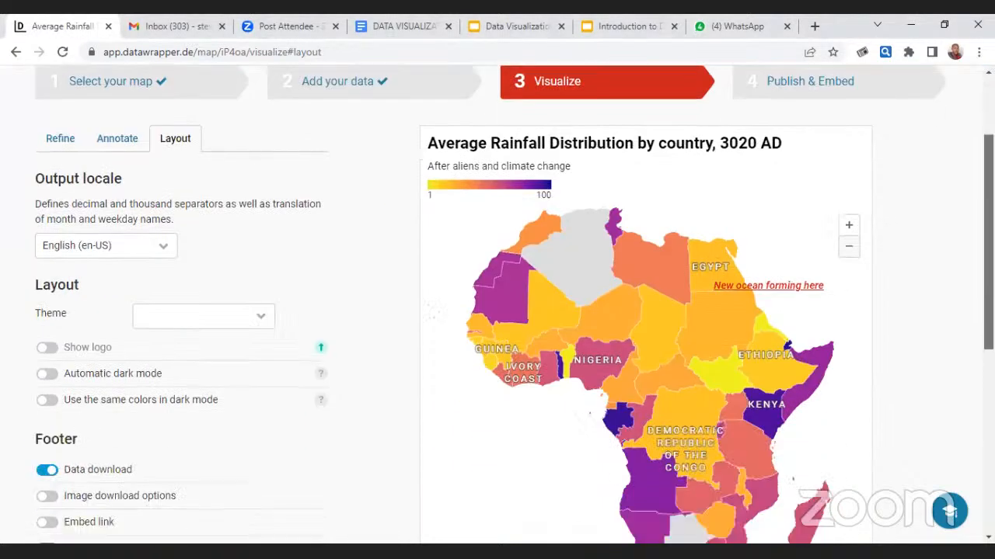
scroll(845, 222, down, 1)
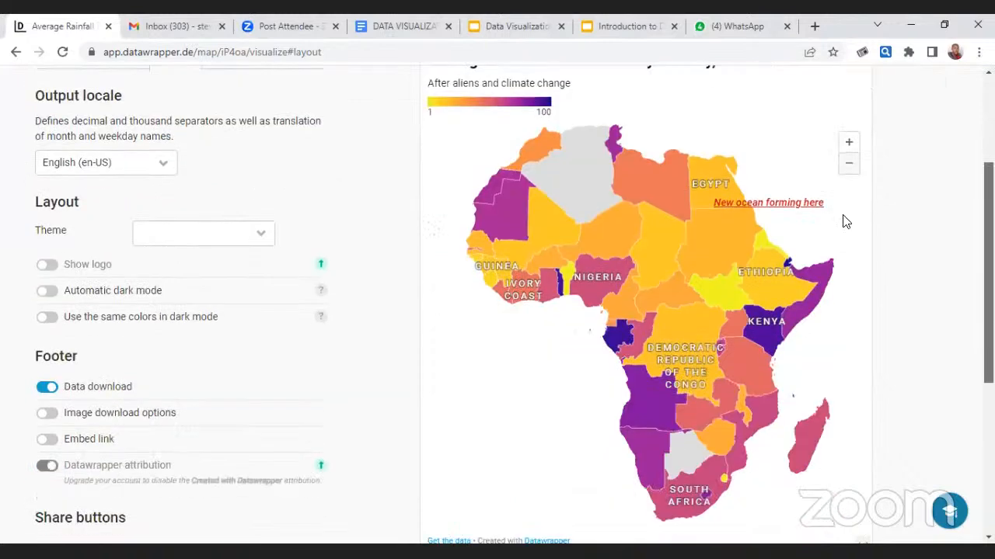
- Proceed to the publish and embed stage and test zooming the map preview in and back out
scroll(831, 194, up, 5)
click(830, 190)
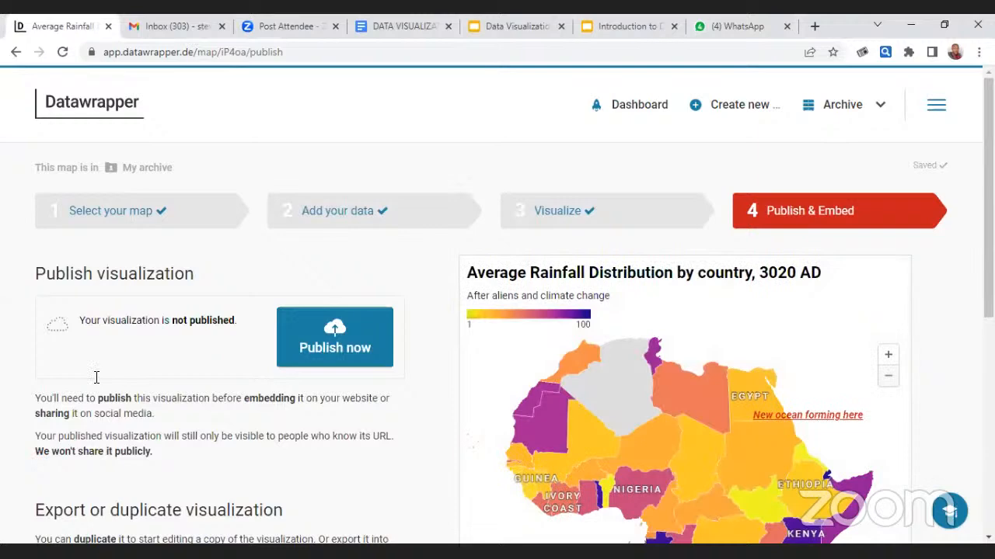
scroll(97, 377, down, 3)
click(888, 183)
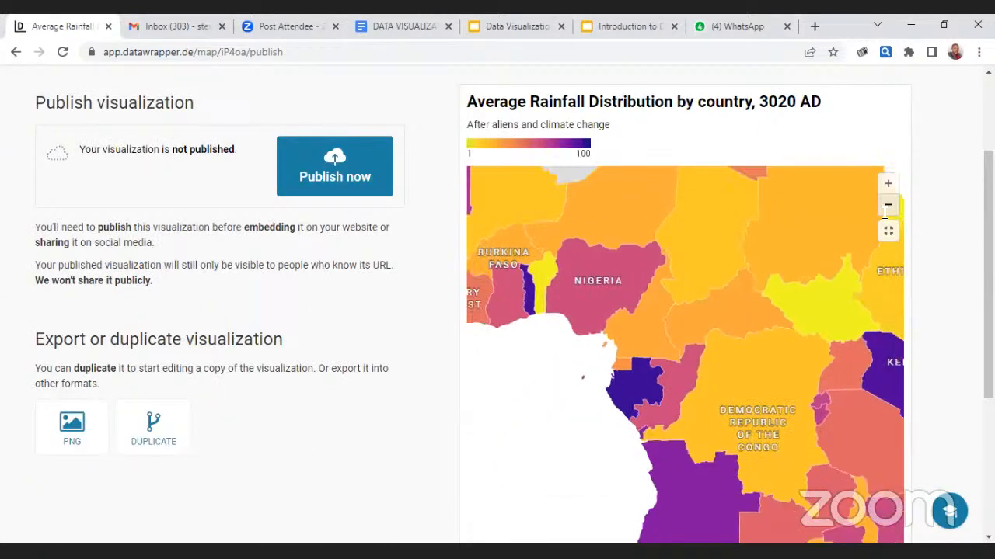
click(887, 207)
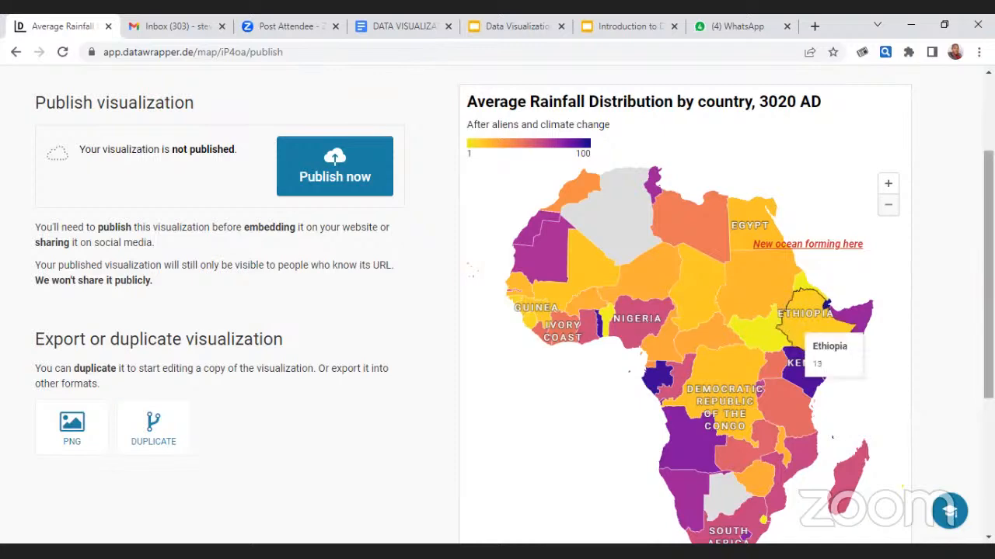
scroll(808, 334, up, 3)
scroll(684, 310, down, 5)
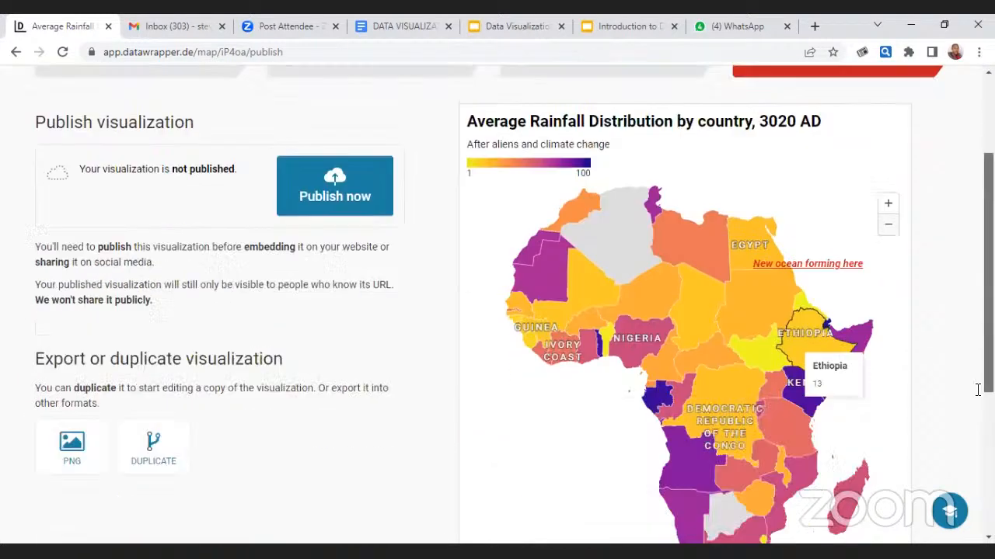
scroll(684, 311, up, 4)
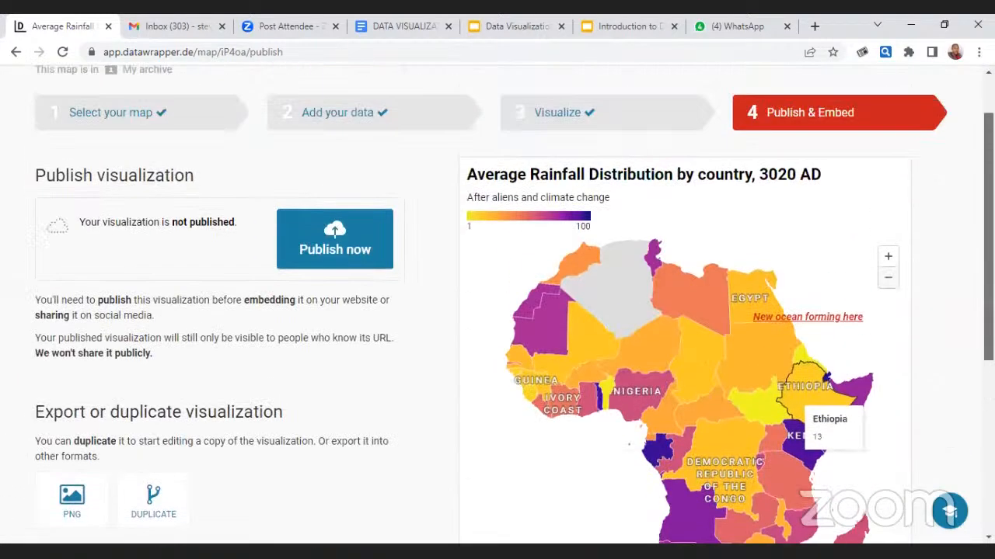
scroll(808, 412, up, 2)
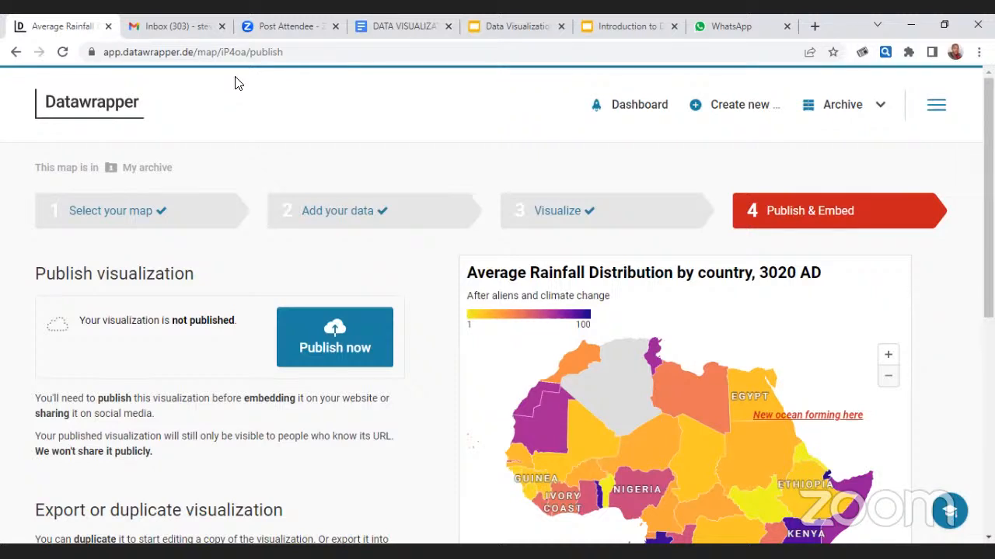
drag(192, 398, 240, 409)
click(241, 412)
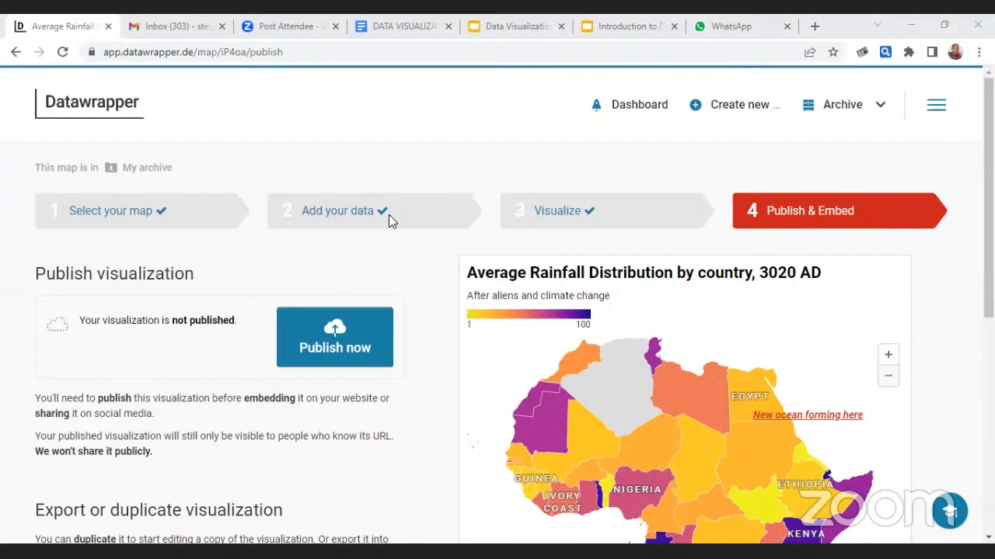
click(309, 161)
- Return to the Visualize stage and examine the map's refine, layout and annotation settings
click(551, 214)
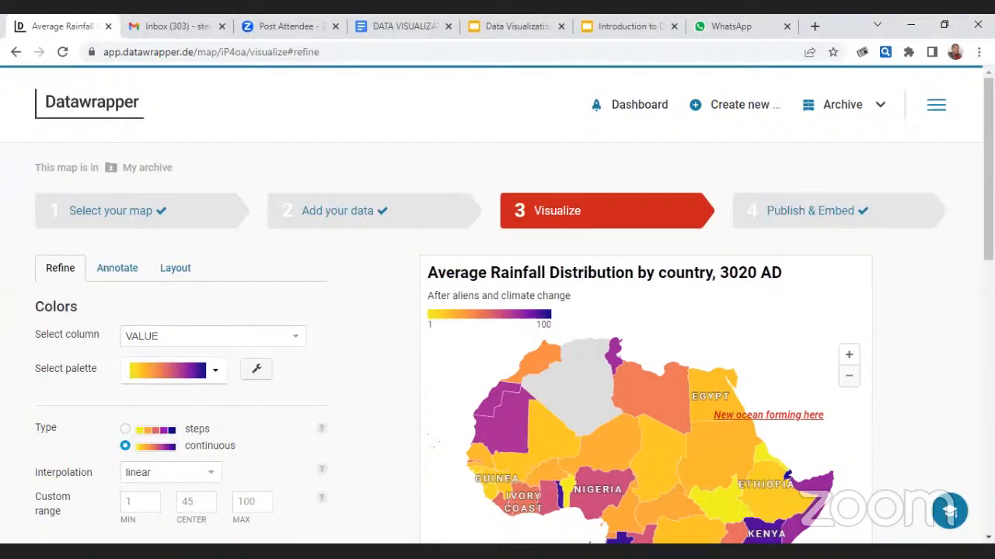
drag(987, 149, 988, 298)
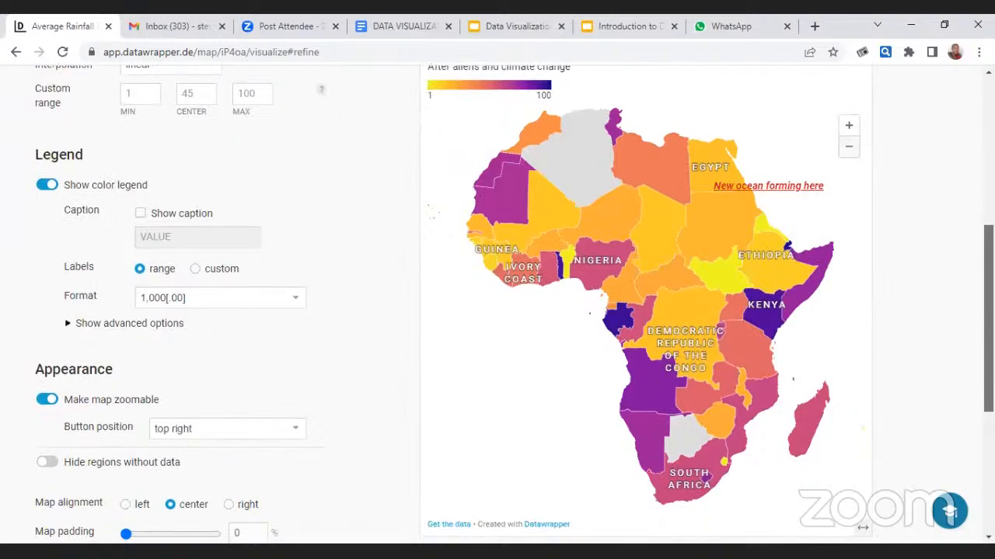
drag(988, 298, 987, 389)
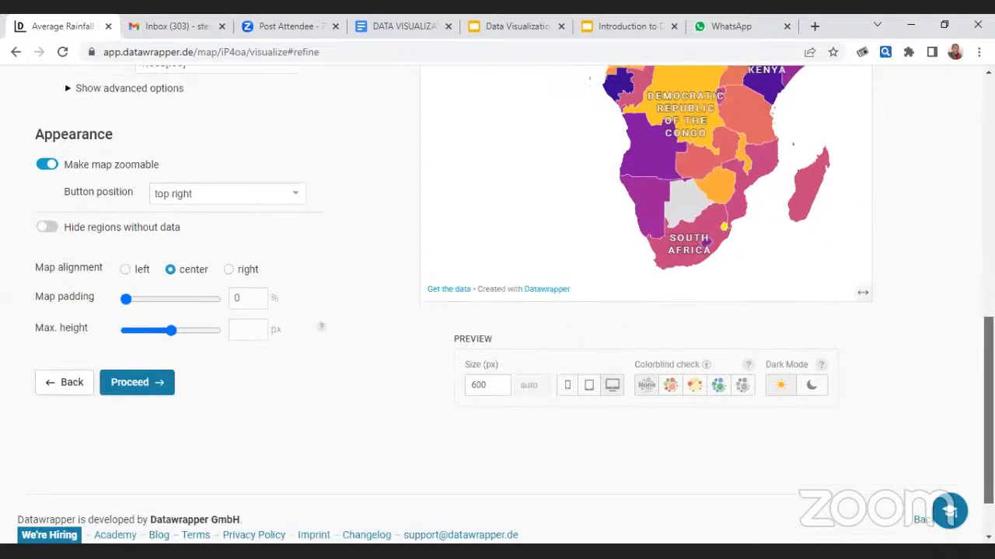
drag(987, 389, 988, 74)
click(173, 264)
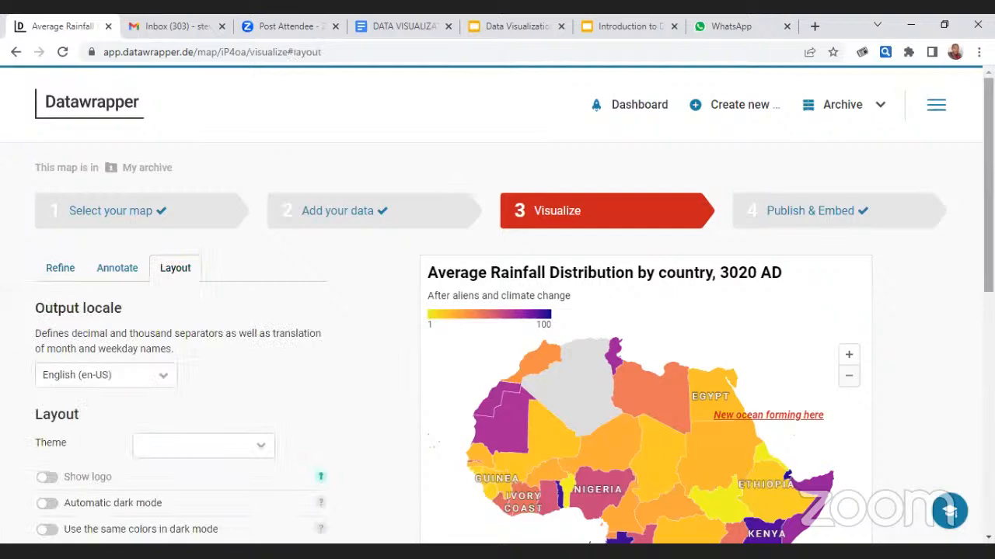
scroll(548, 303, down, 10)
scroll(548, 303, up, 6)
click(117, 265)
scroll(549, 302, down, 2)
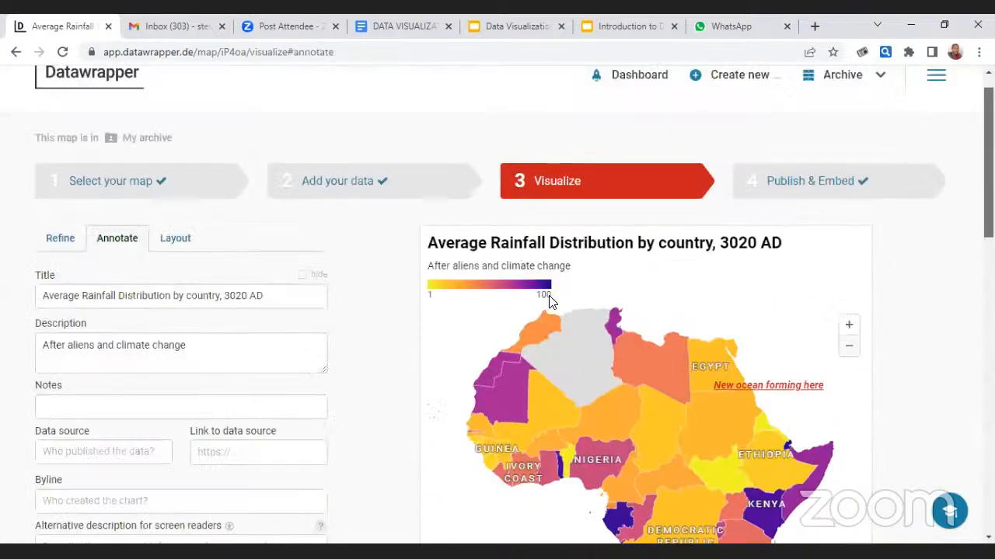
scroll(230, 267, down, 1)
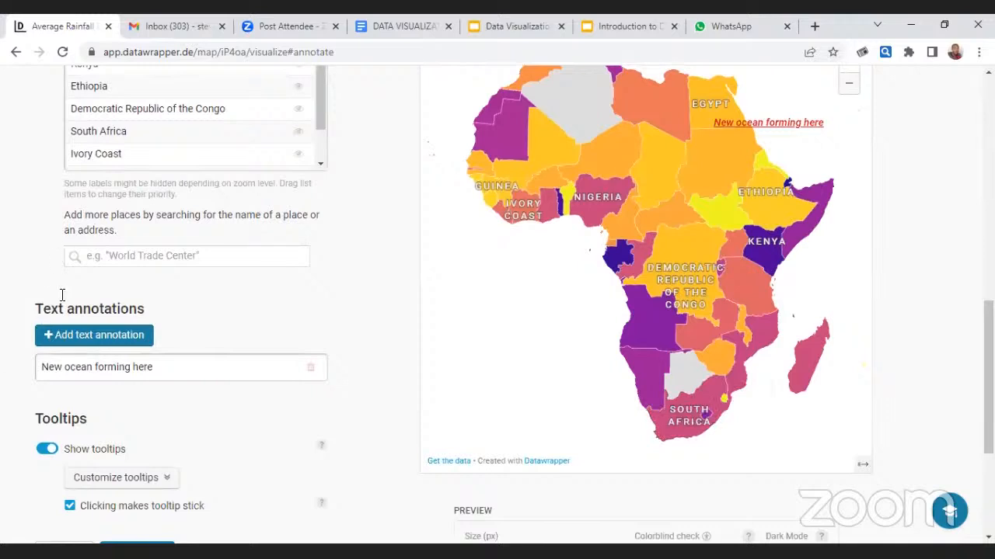
click(82, 334)
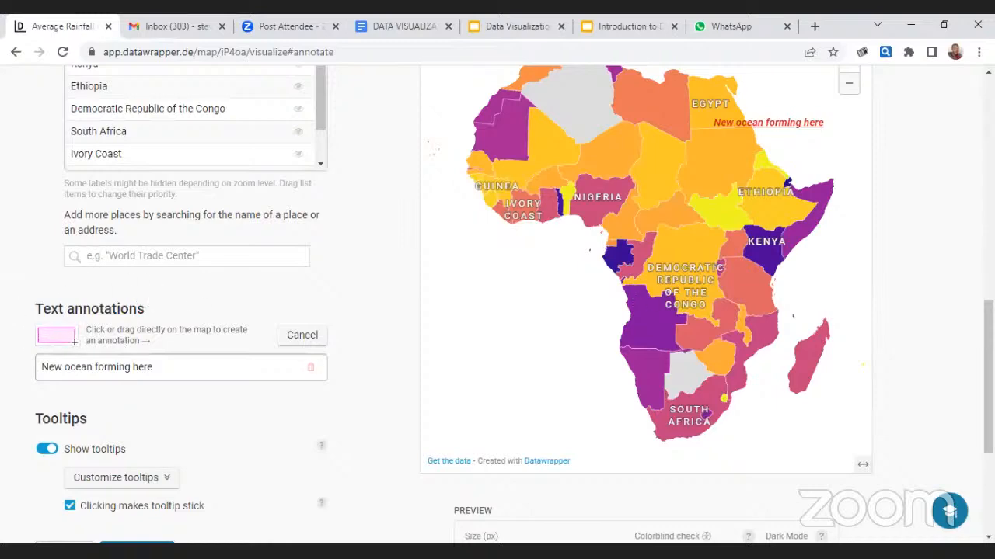
scroll(987, 373, up, 12)
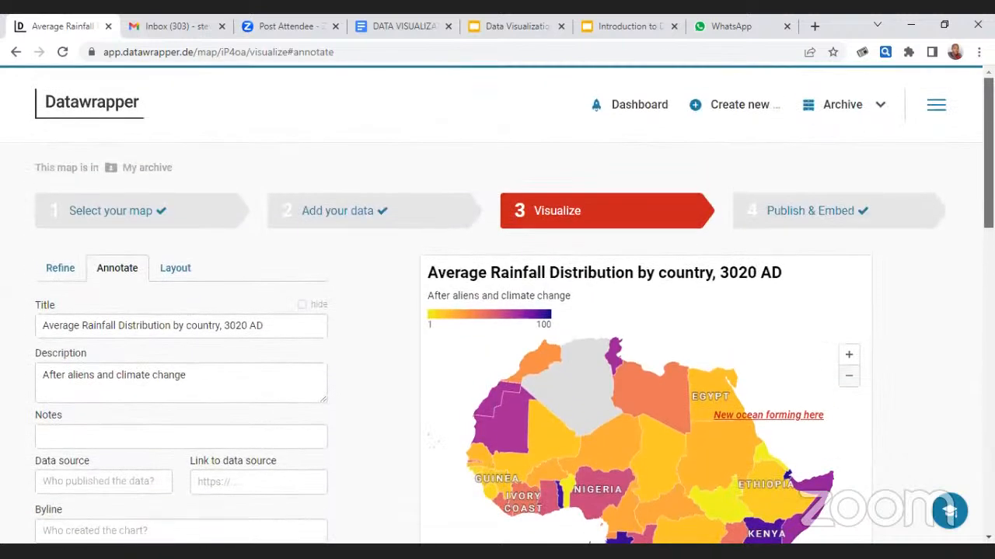
scroll(15, 202, down, 1)
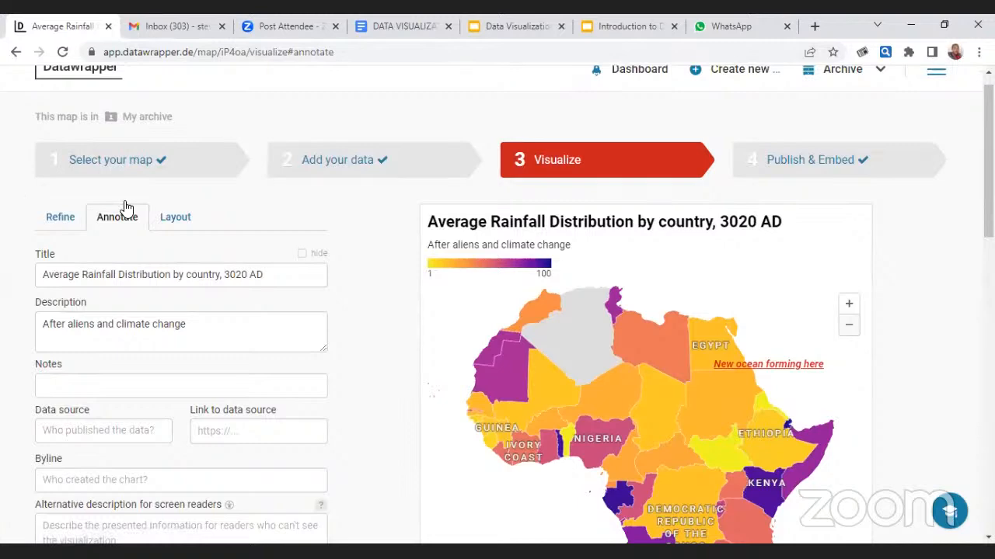
scroll(127, 208, down, 1)
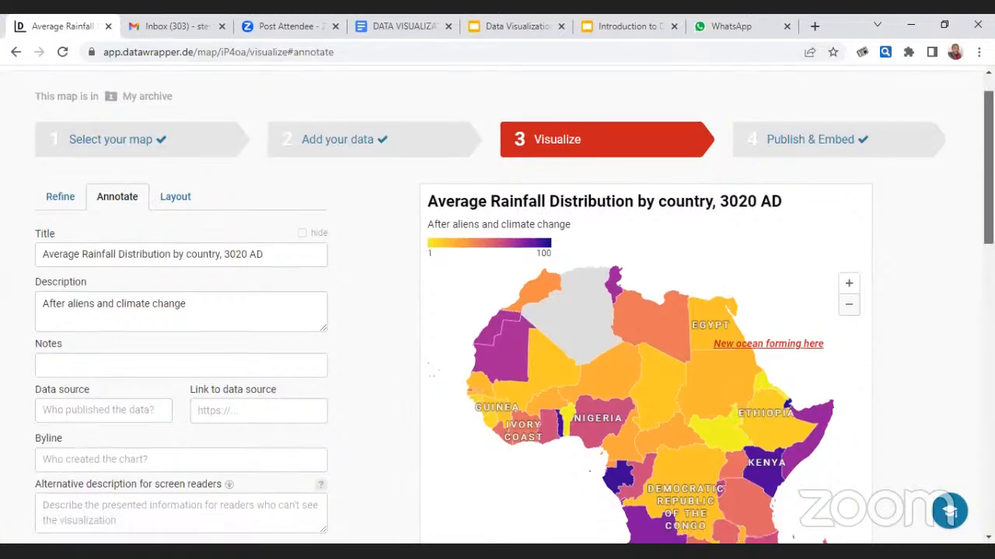
scroll(498, 311, down, 3)
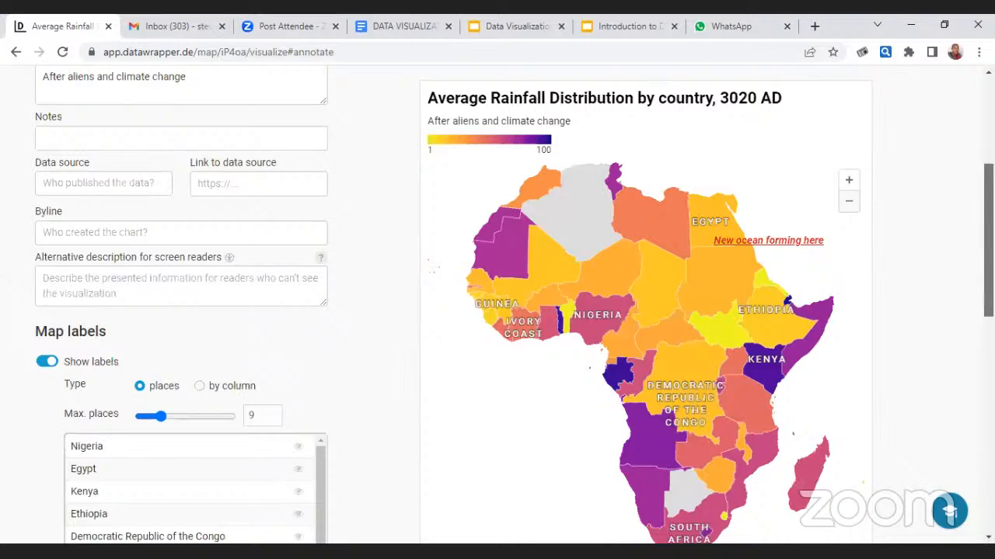
scroll(180, 311, down, 2)
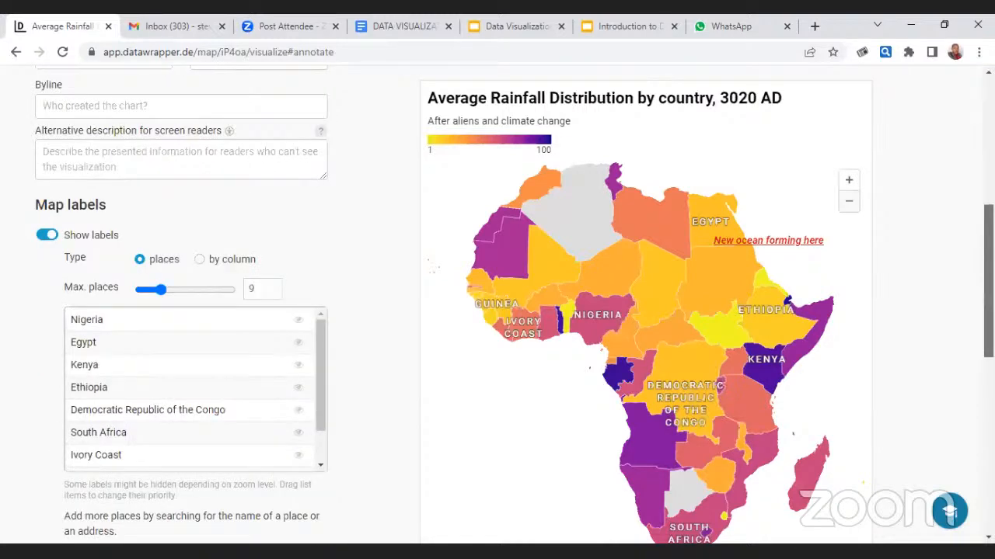
scroll(128, 388, down, 3)
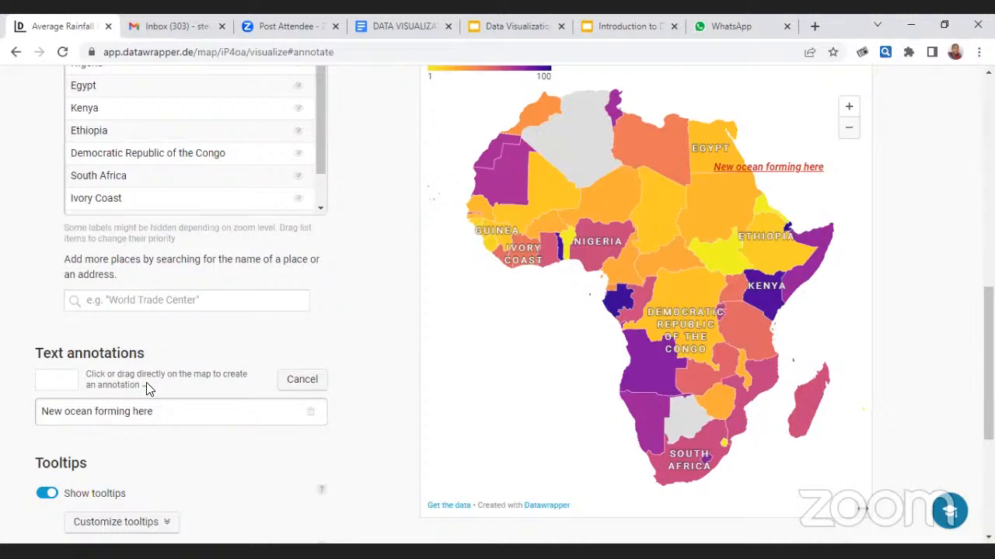
click(302, 380)
scroll(622, 358, up, 1)
scroll(499, 483, up, 5)
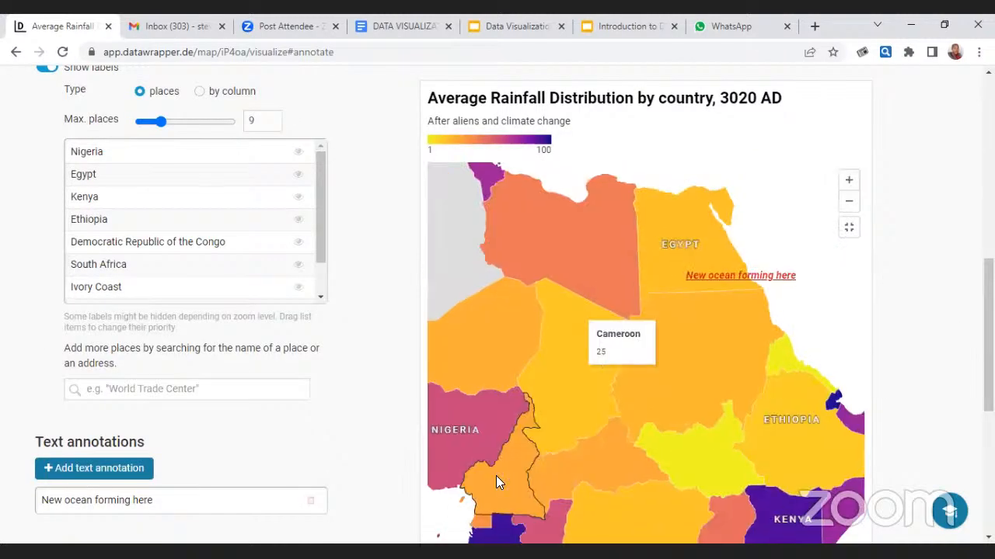
scroll(495, 481, down, 5)
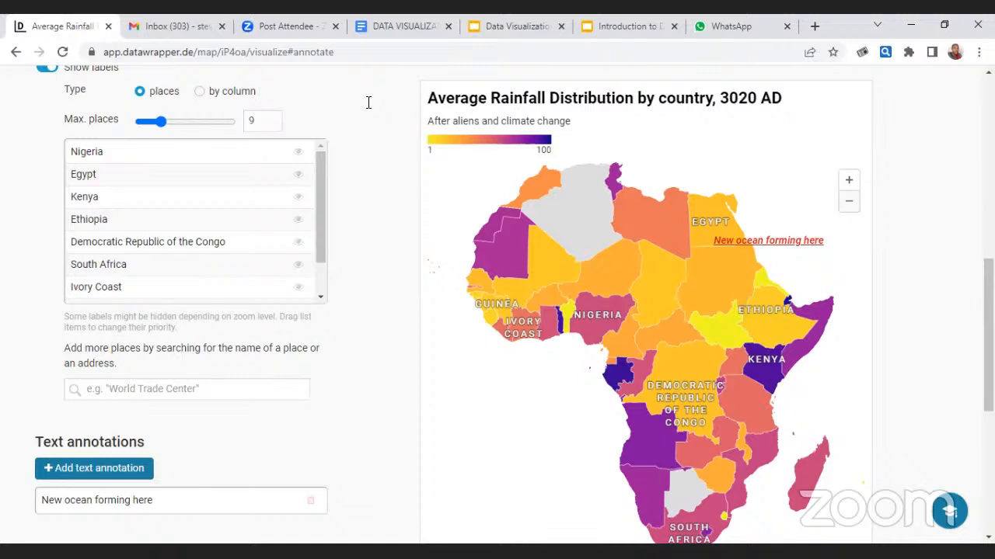
- Switch to WhatsApp and send the DATA VISUALIZATION ASSIGNMENT document from Downloads to the EFiSS Training | Cohort 4 group
key(ctrl+shift+Tab)
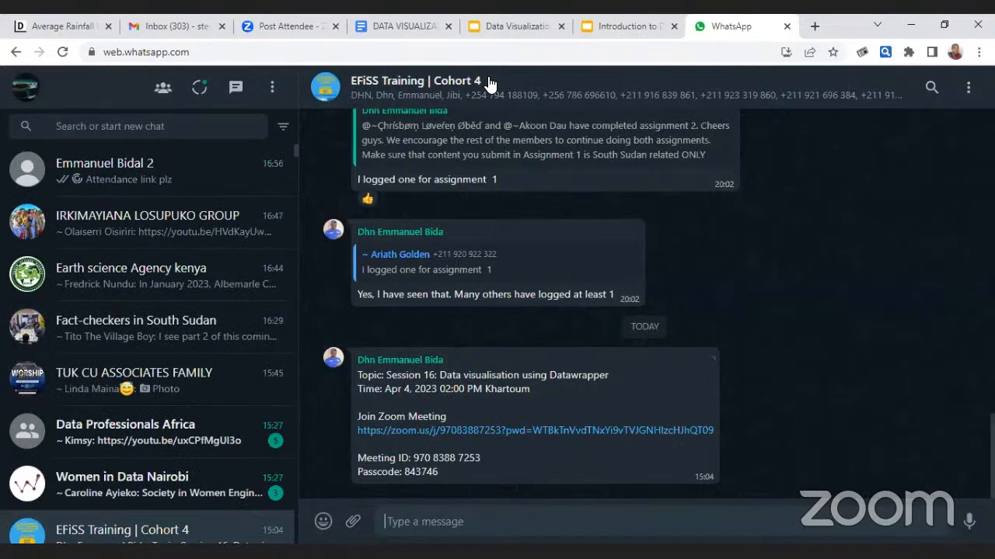
click(352, 521)
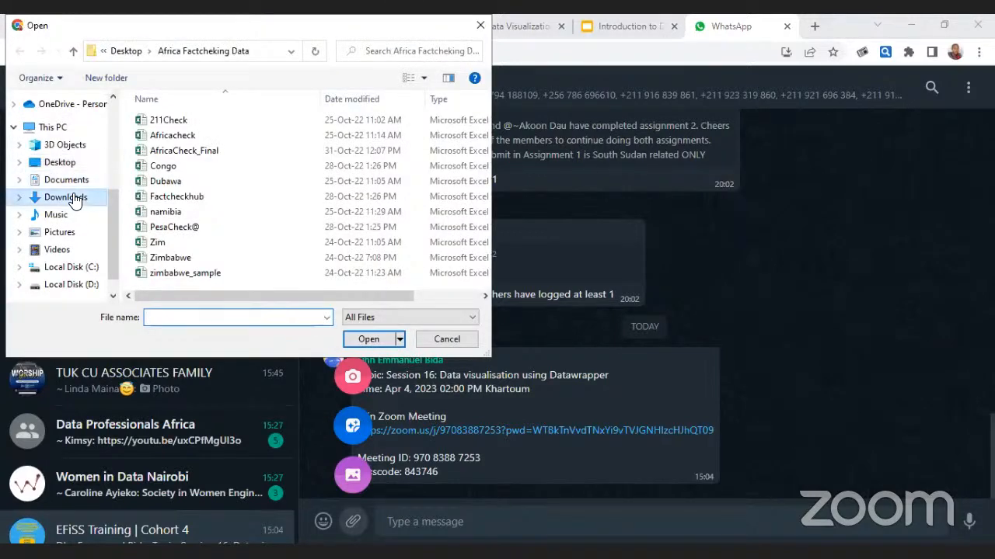
click(72, 196)
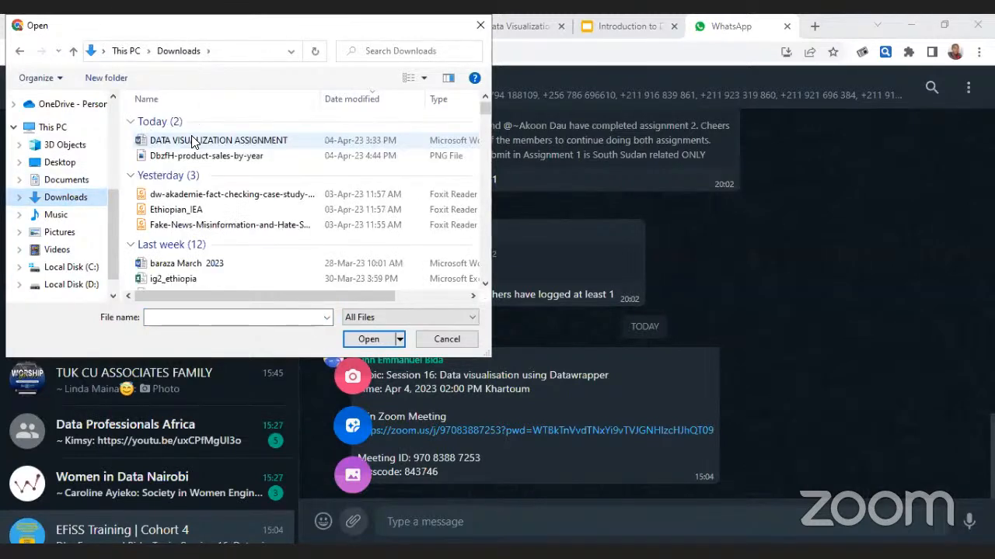
click(193, 140)
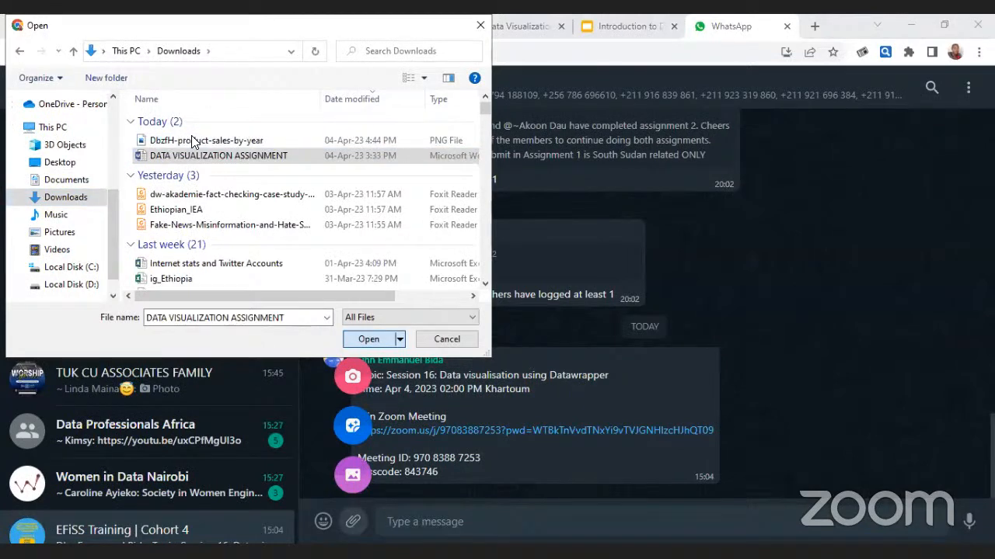
key(Return)
key(Return)
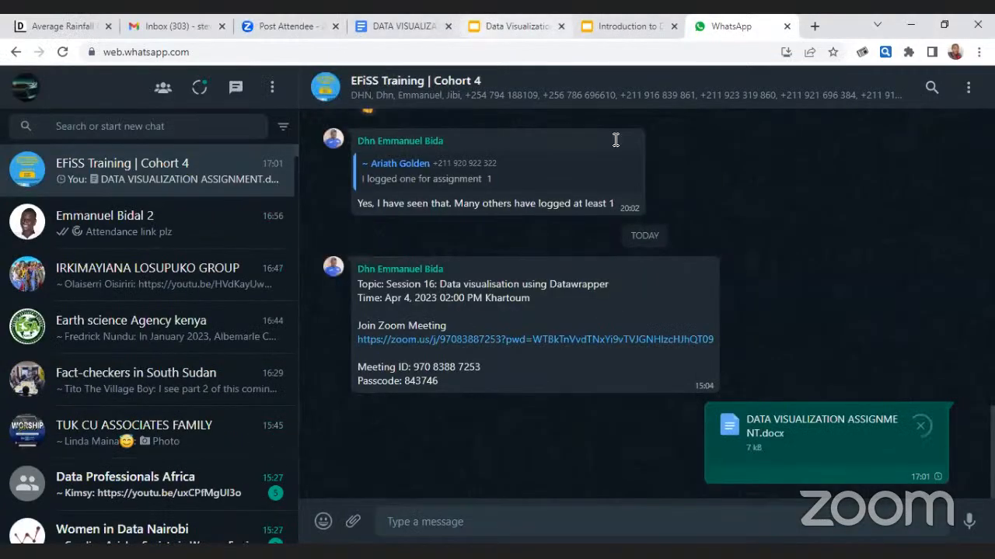
- Switch to the Introduction presentation in Google Slides
click(633, 37)
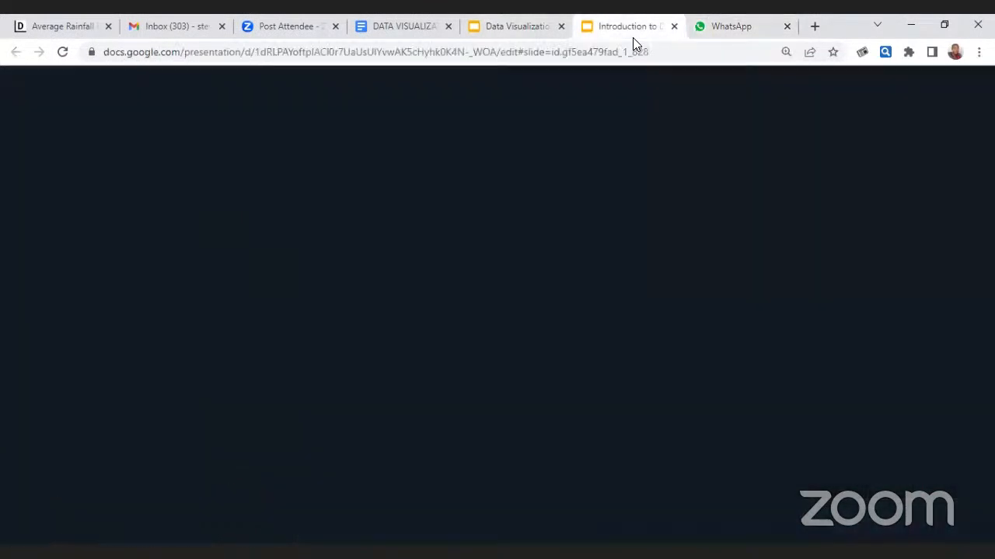